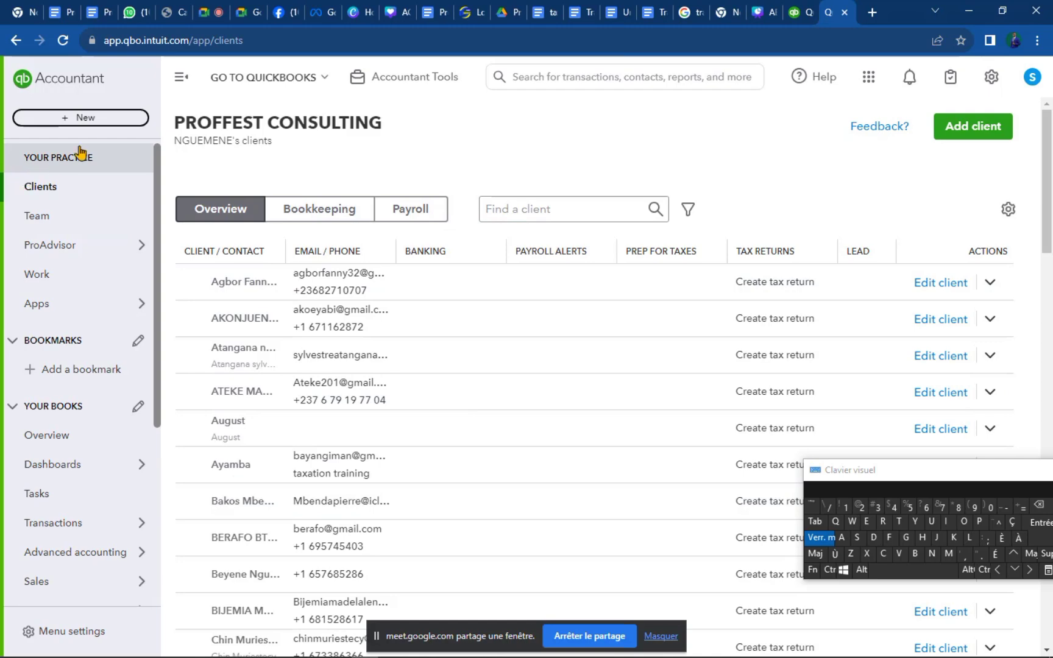
Close the QBO clients tab and scroll the pricing page to the Free 30-day trial plan cards.
click(798, 14)
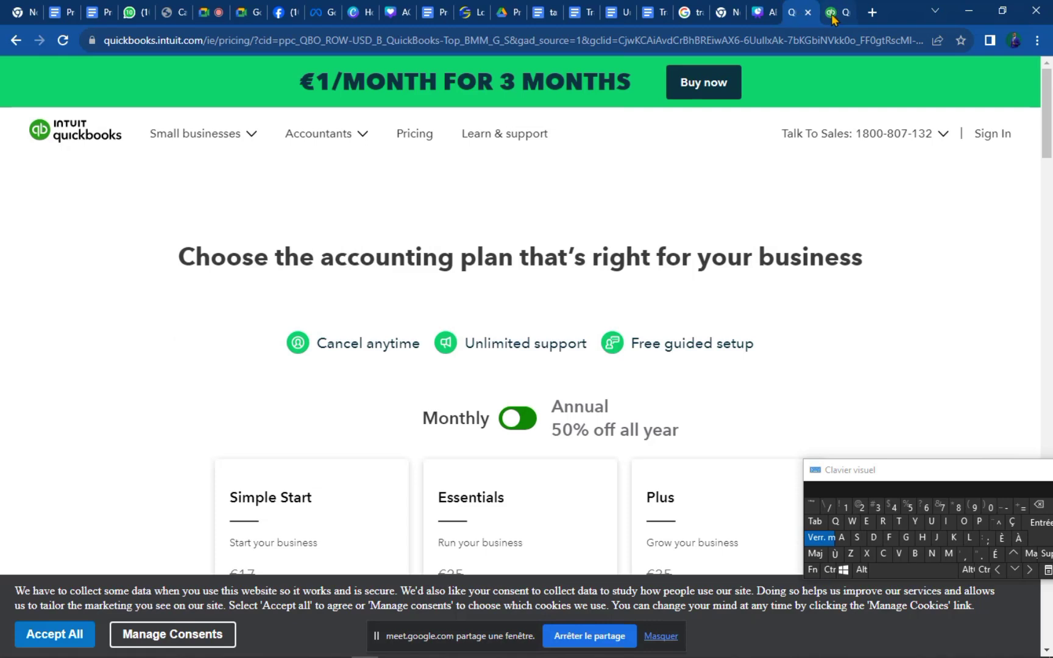
click(833, 17)
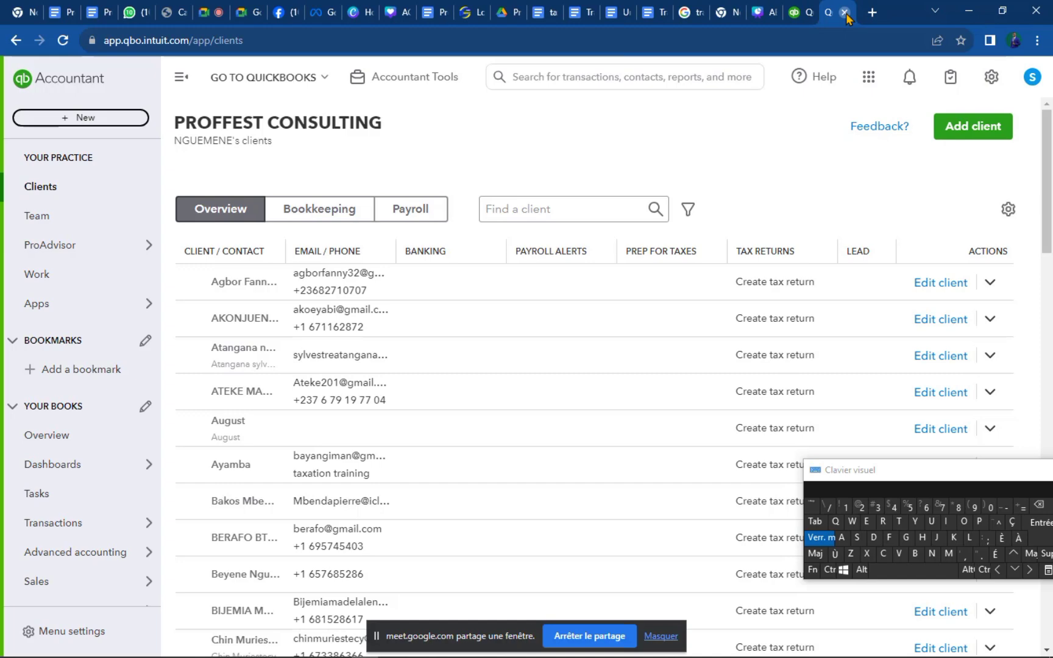
click(845, 14)
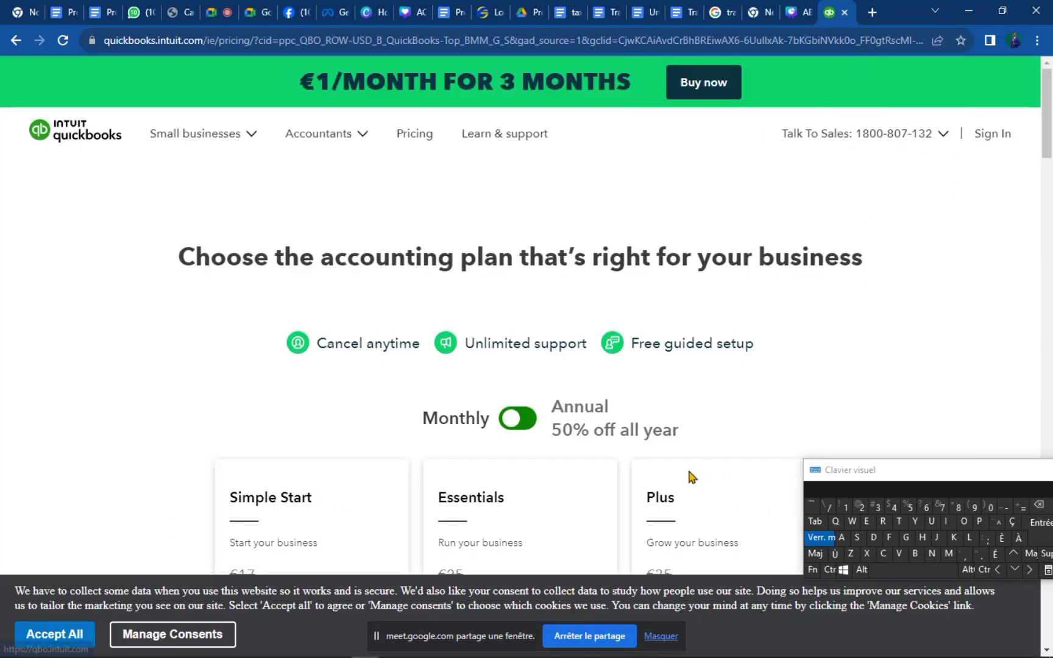
scroll(685, 463, down, 2)
scroll(682, 447, down, 2)
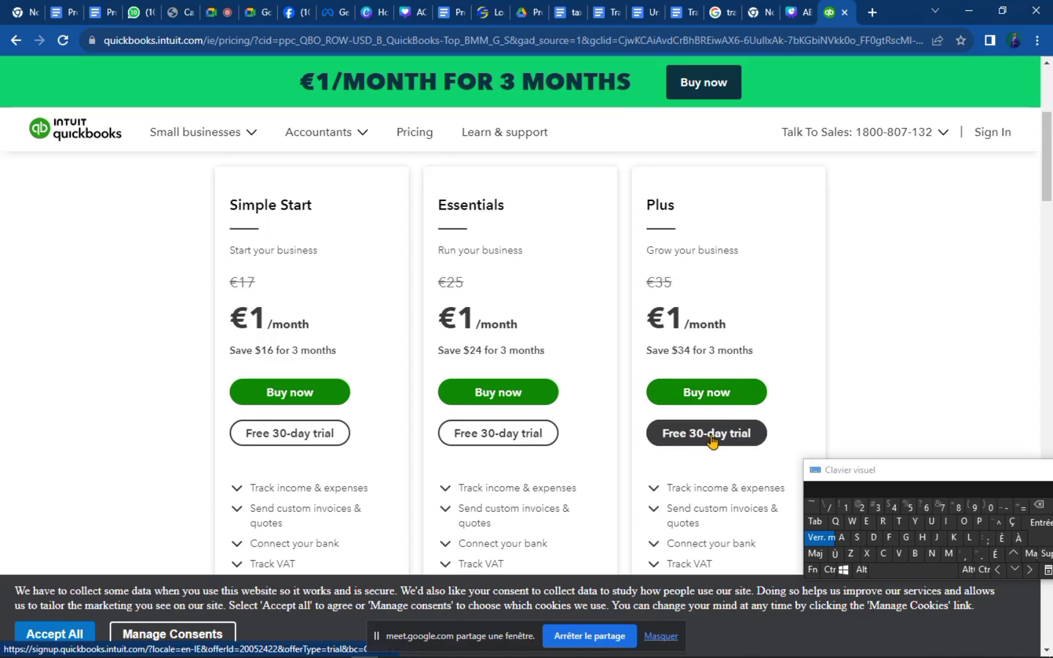
Start the QuickBooks Online Plus free 30-day trial sign-up and begin typing the email address.
click(712, 439)
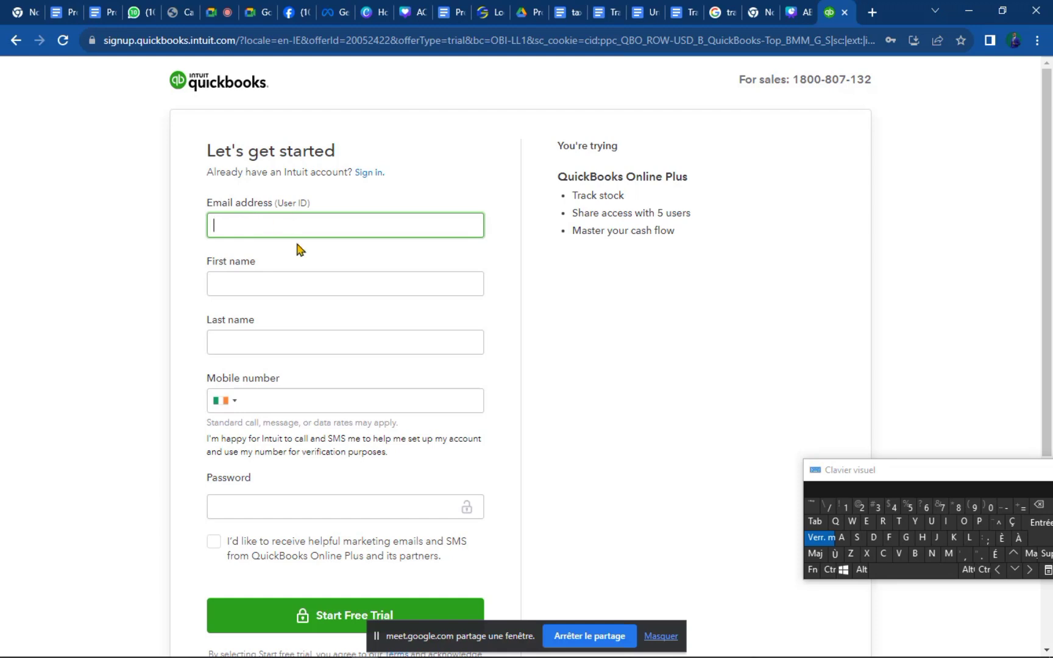
text(IN)
key(BackSpace)
key(BackSpace)
key(Tab)
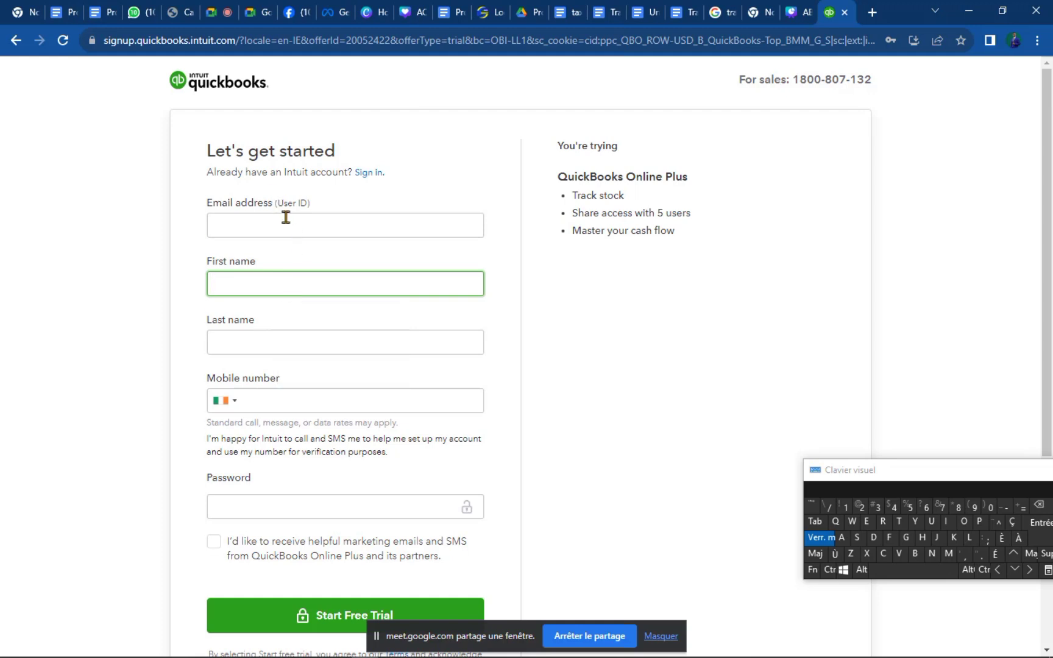
click(286, 219)
key(Caps_Lock)
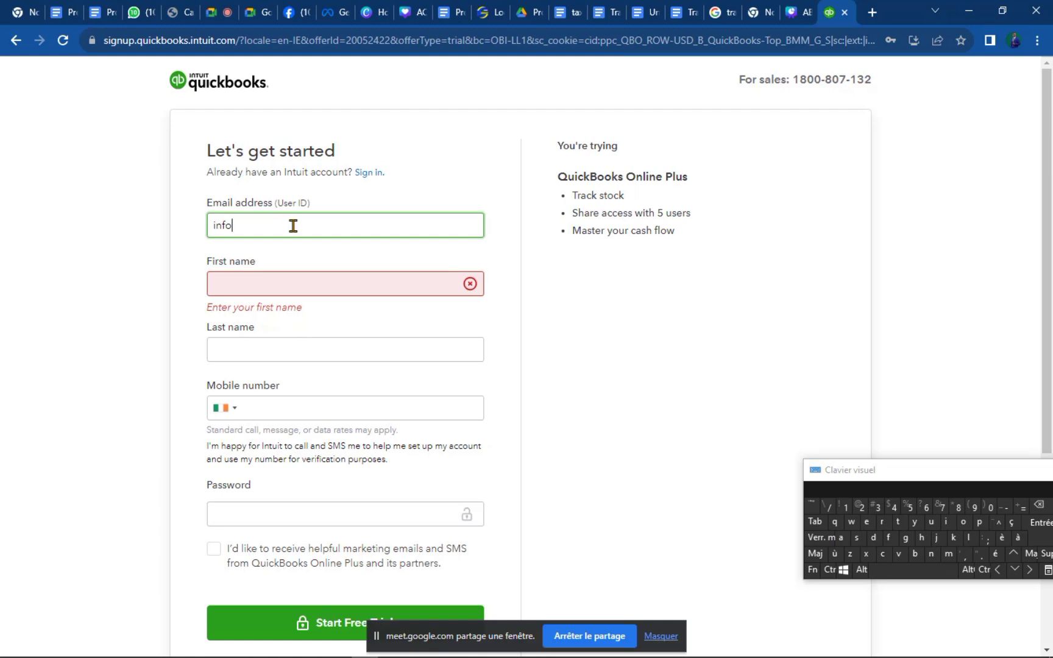
Finish the email address and autofill first name, last name and mobile number from saved details.
click(882, 553)
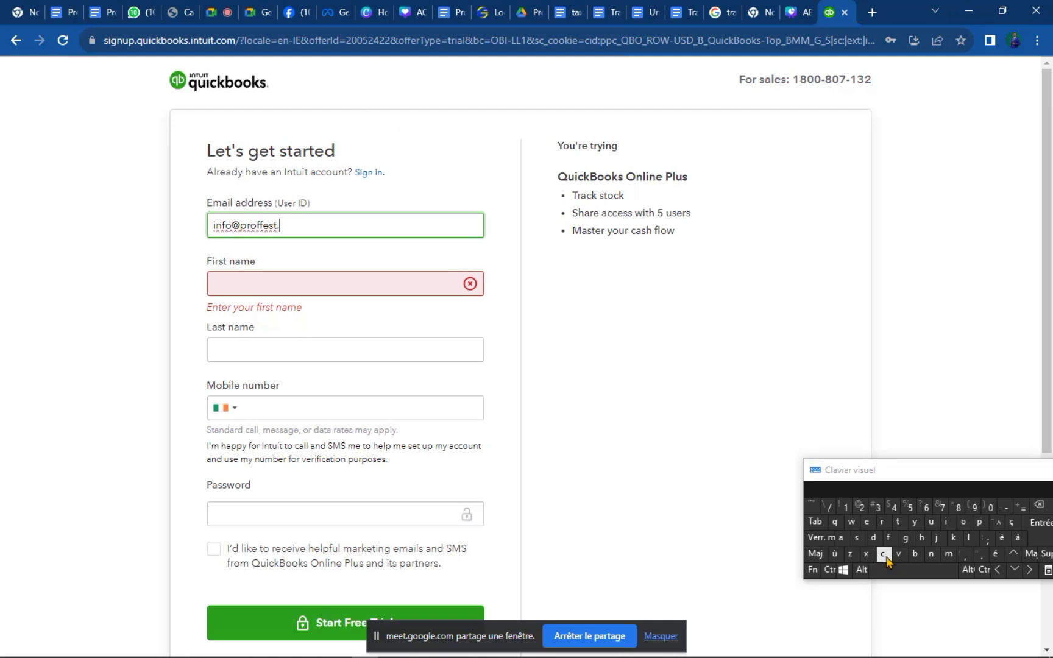
click(963, 523)
click(948, 555)
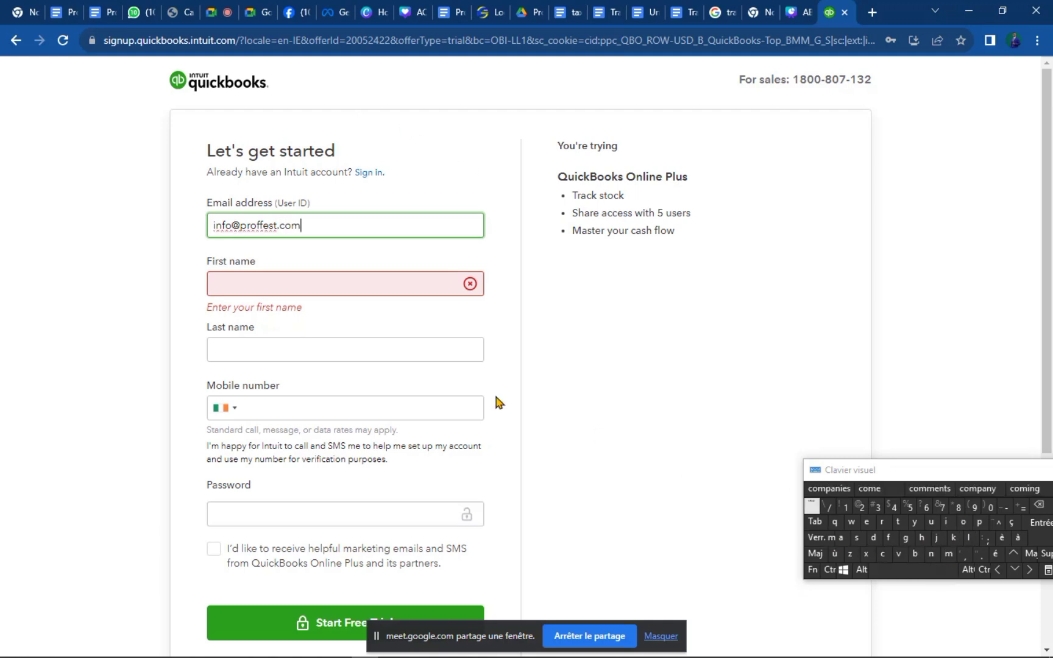
click(283, 281)
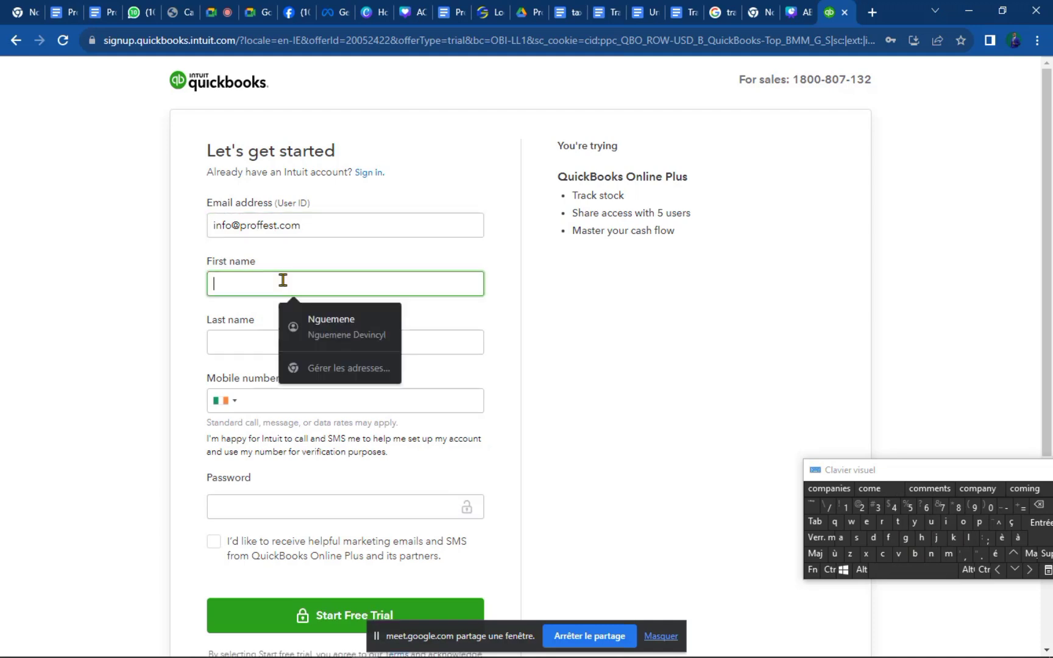
click(299, 326)
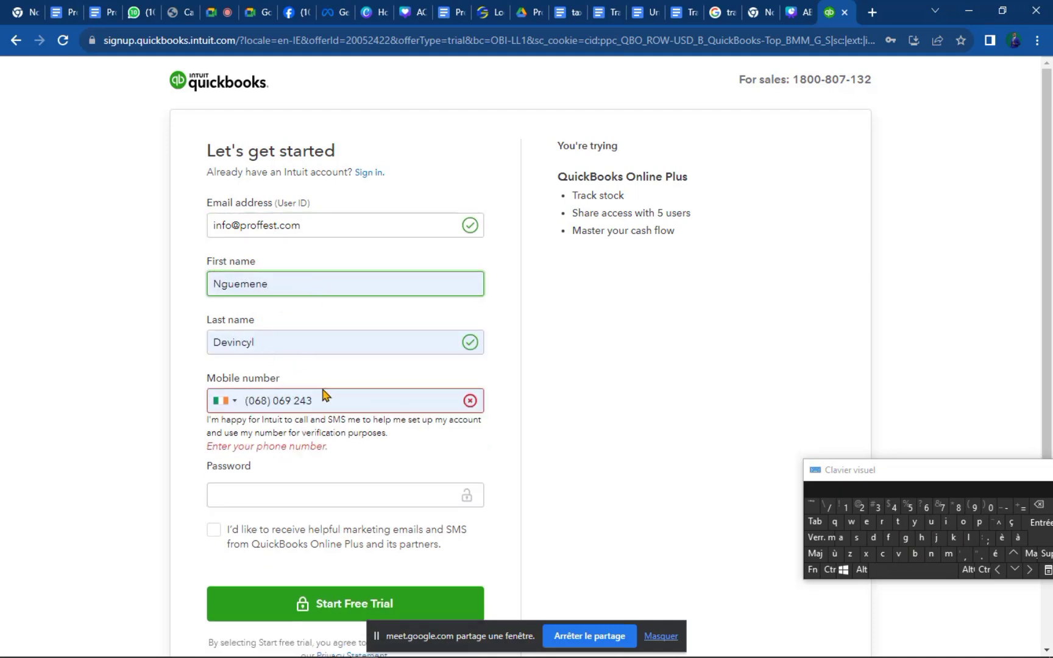
Change the mobile number's country code to Cameroon (+237).
click(231, 405)
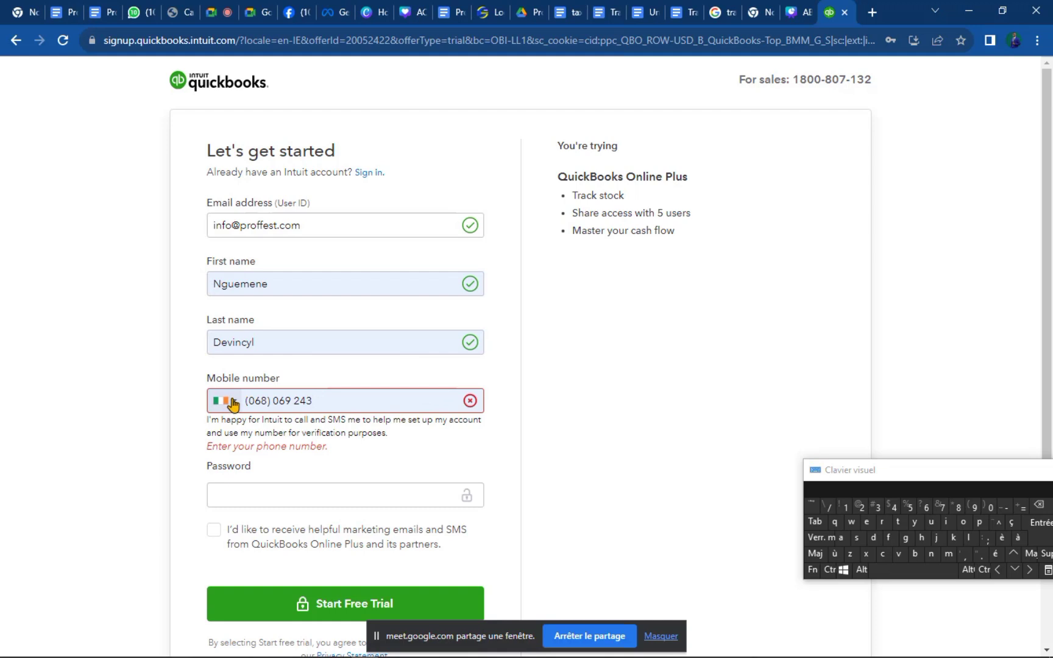
click(232, 407)
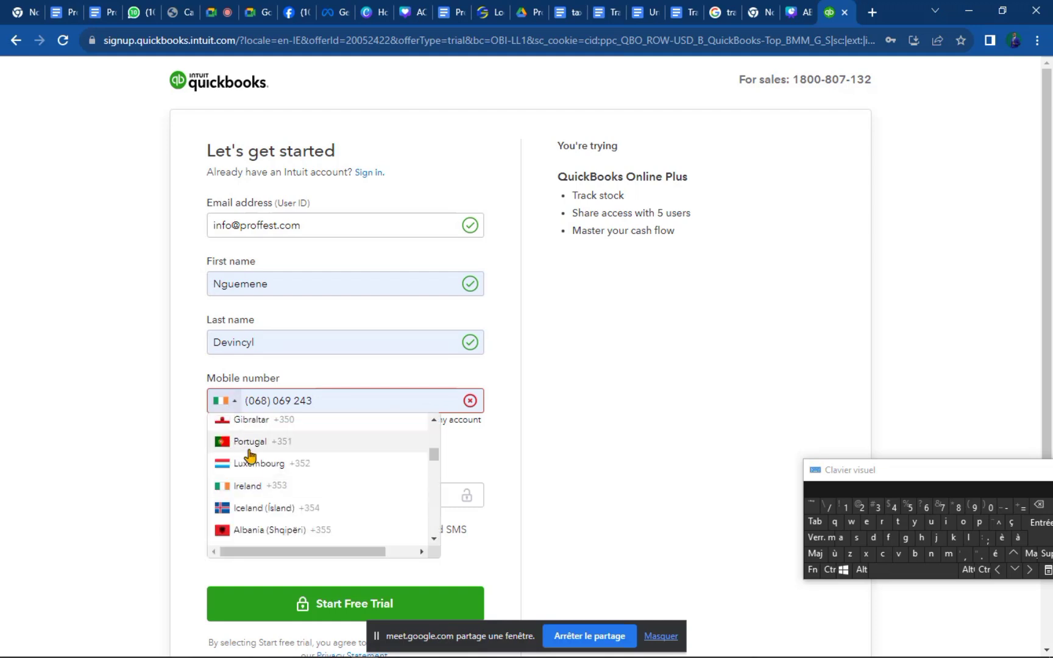
scroll(252, 462, down, 3)
scroll(254, 463, down, 9)
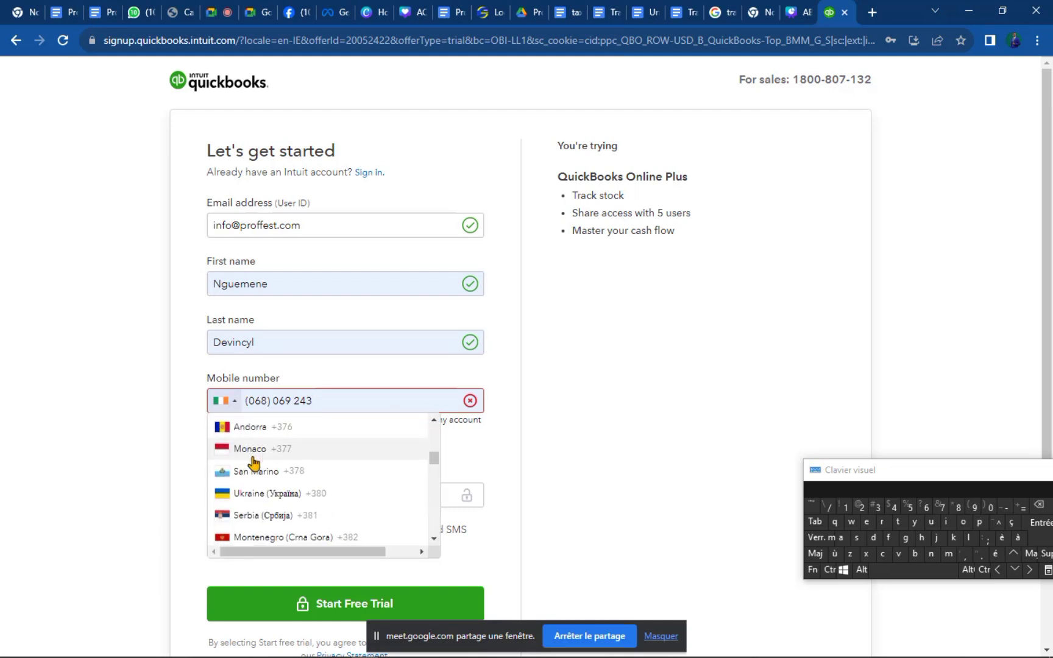
scroll(253, 463, down, 15)
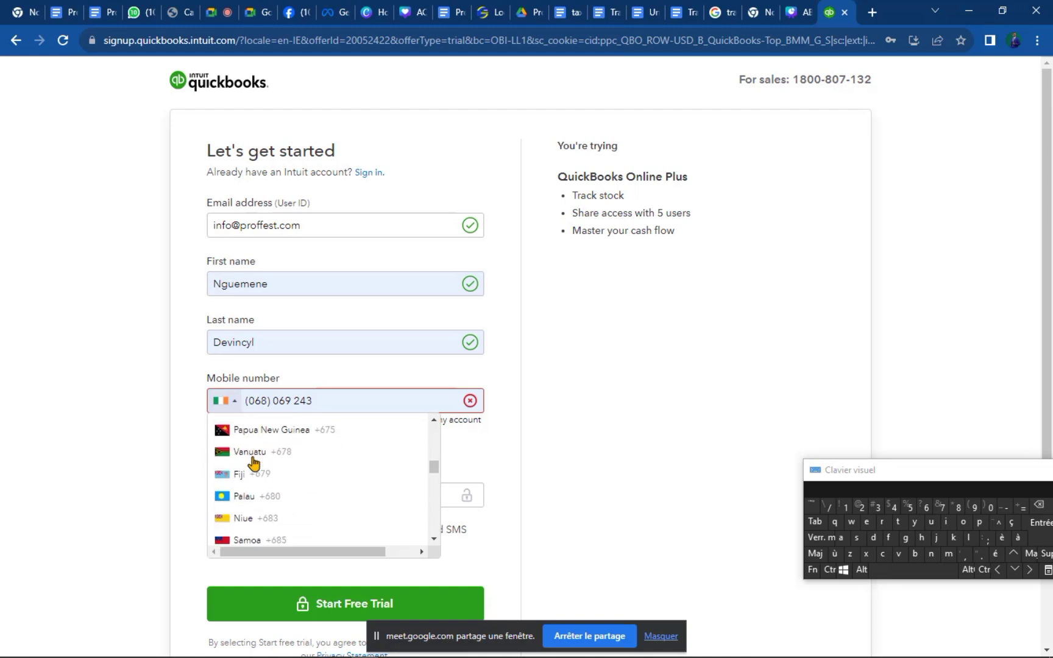
scroll(254, 463, down, 15)
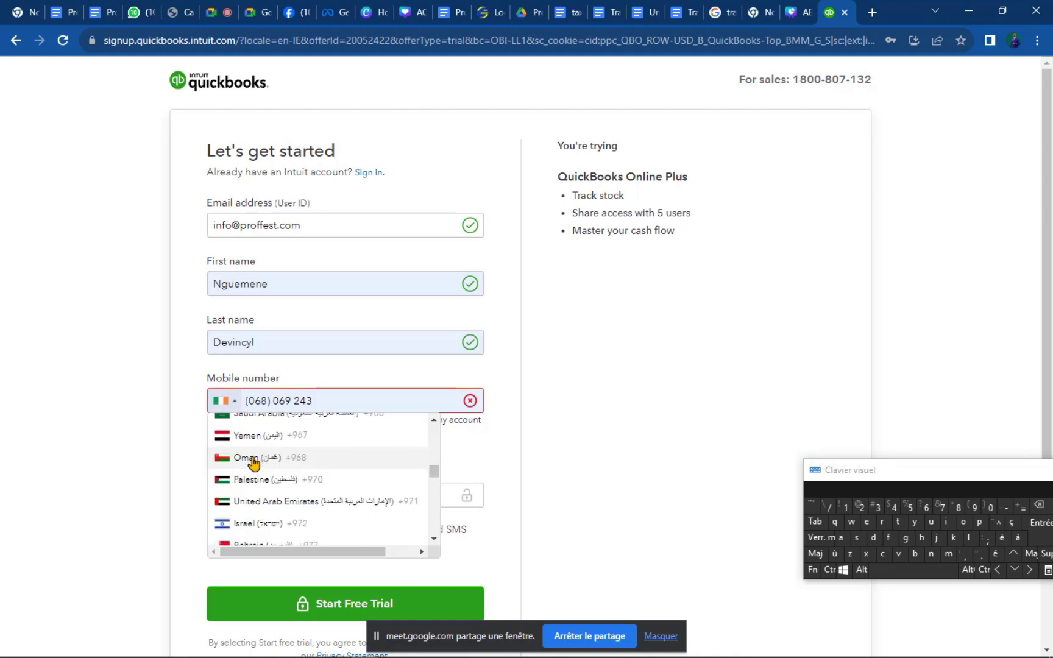
scroll(254, 463, down, 10)
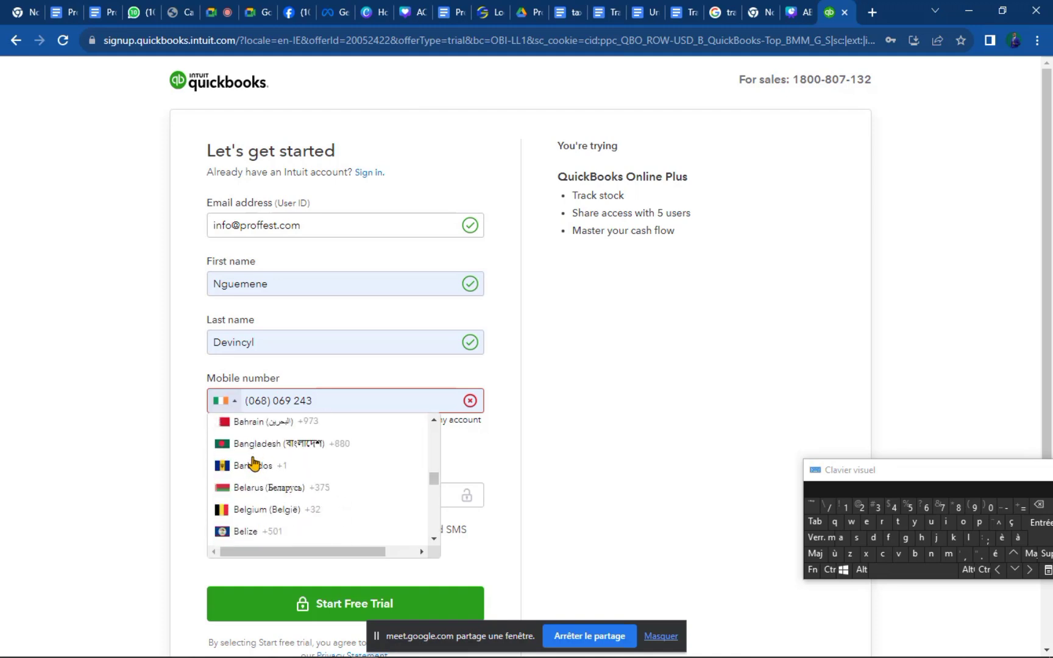
scroll(254, 463, down, 3)
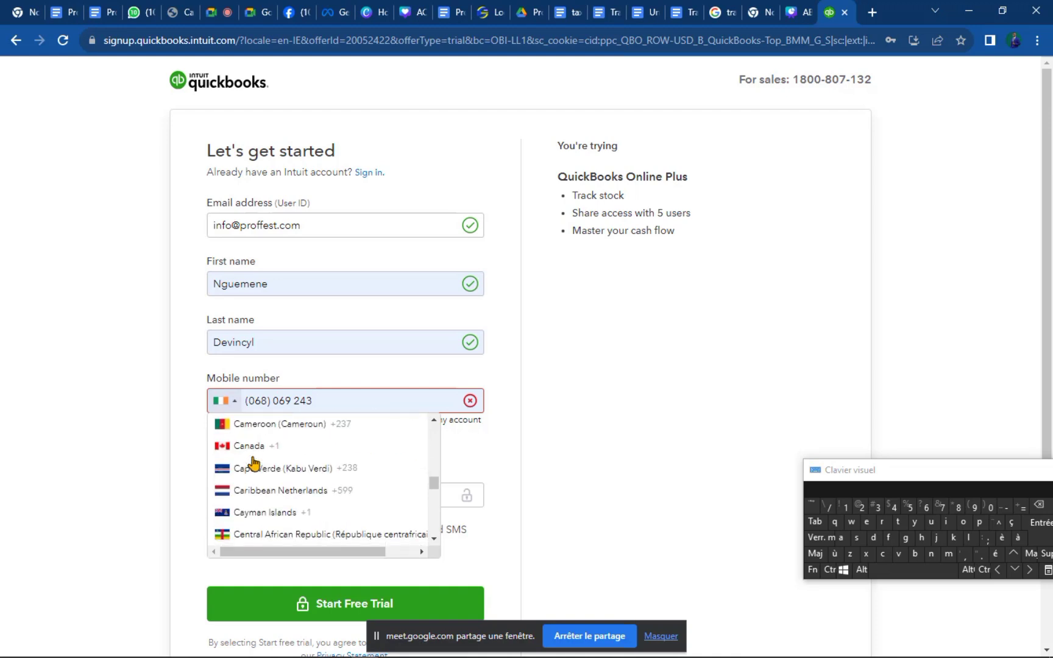
click(289, 427)
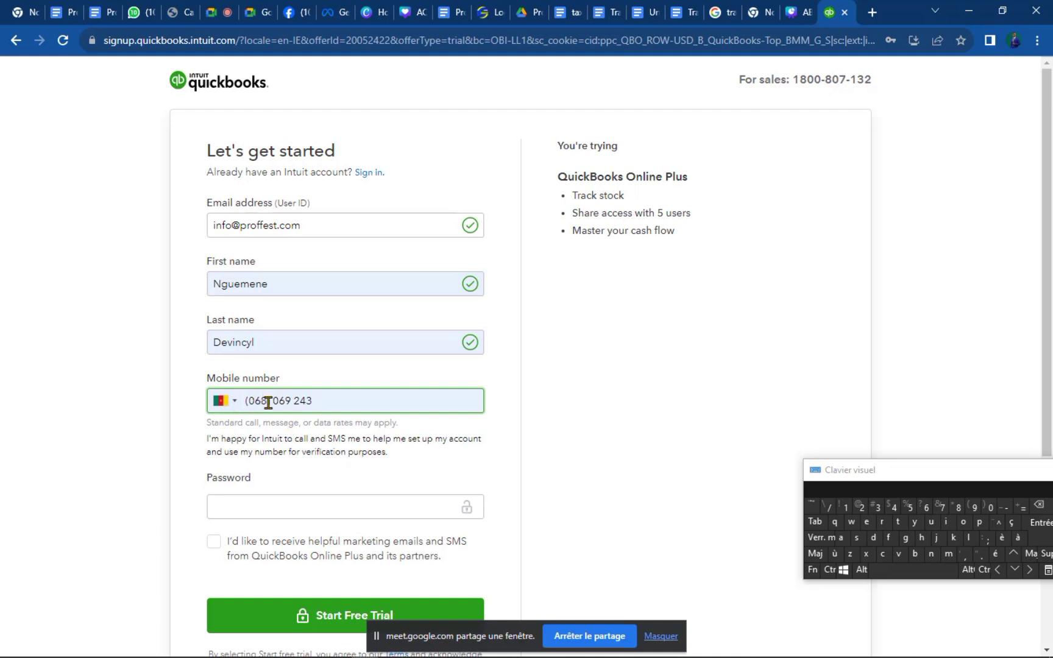
Correct the digits of the mobile number in the Mobile number field.
double_click(252, 401)
text(237)
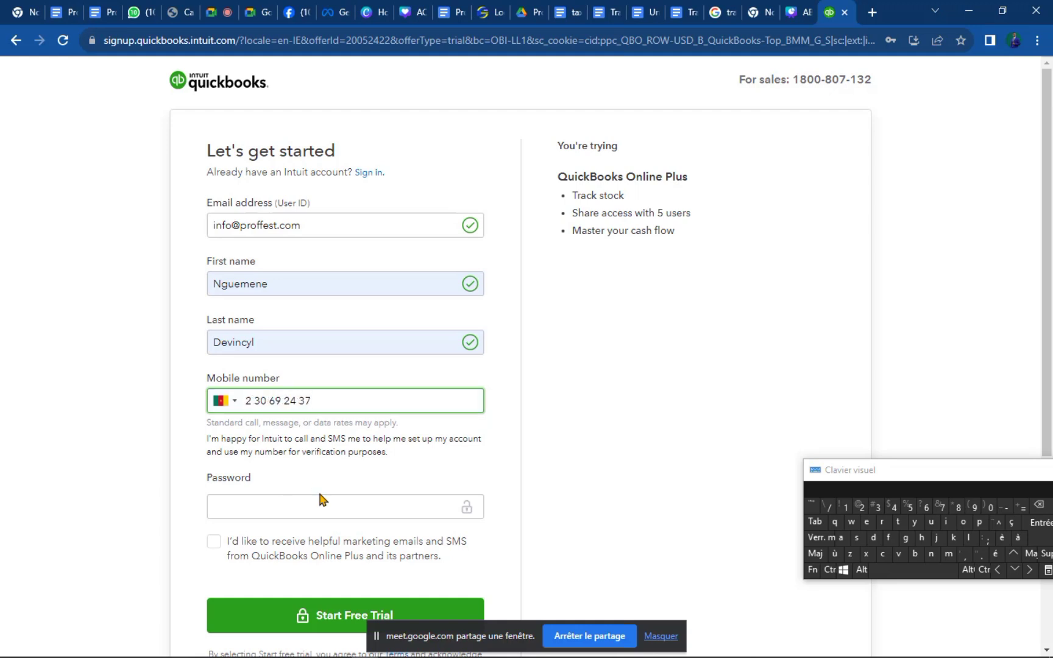
double_click(250, 401)
click(252, 400)
key(BackSpace)
key(Right)
key(Right)
key(Delete)
click(285, 400)
key(BackSpace)
key(BackSpace)
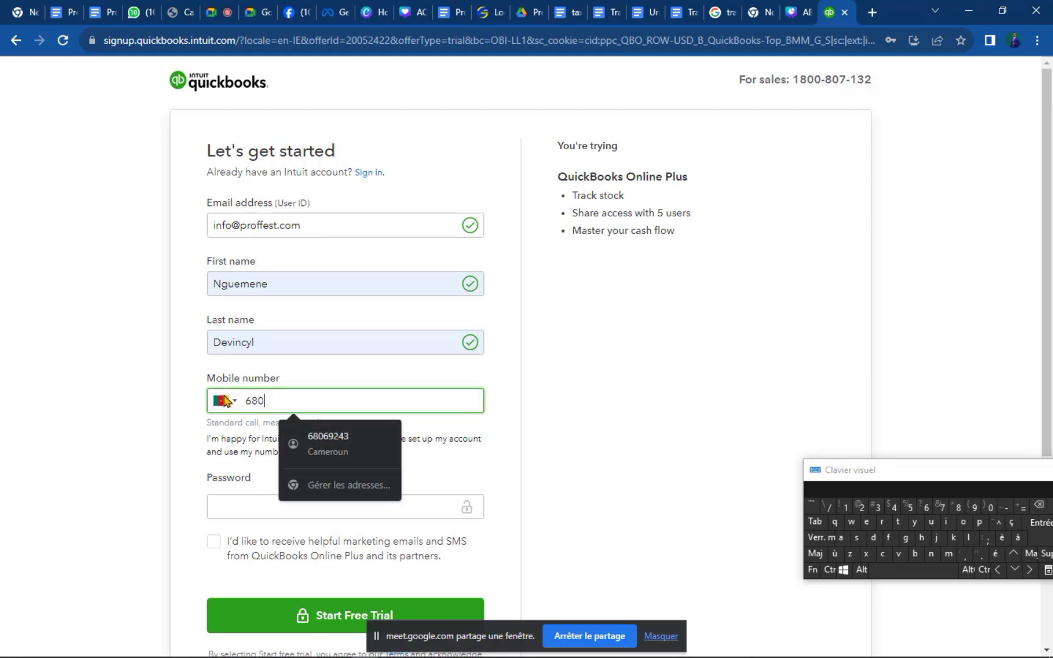
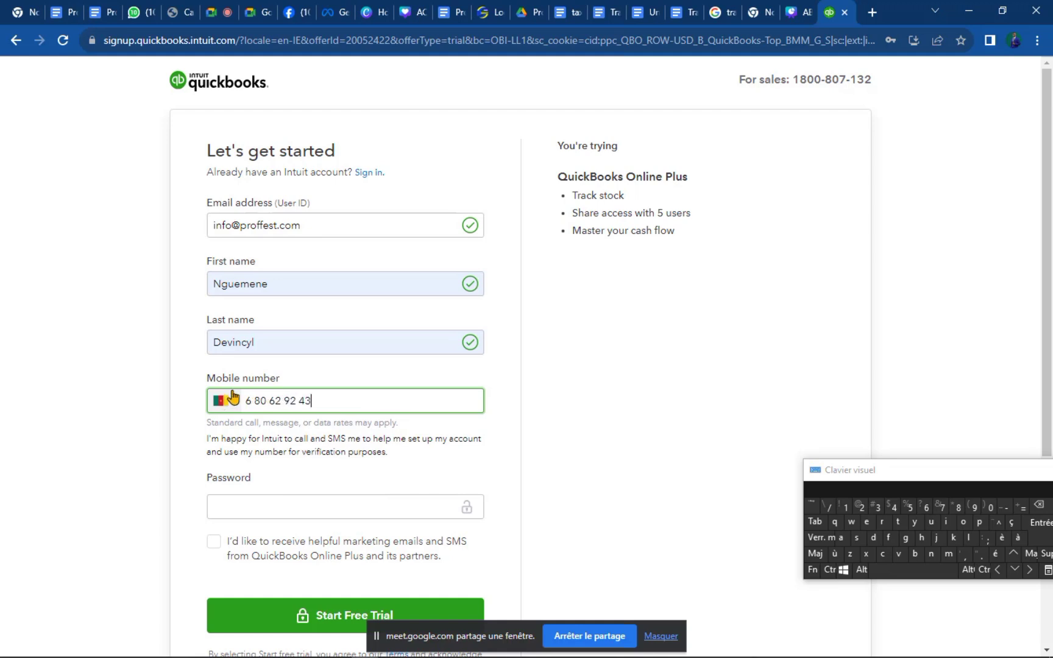
Fill the account password from the saved login suggestions.
click(254, 501)
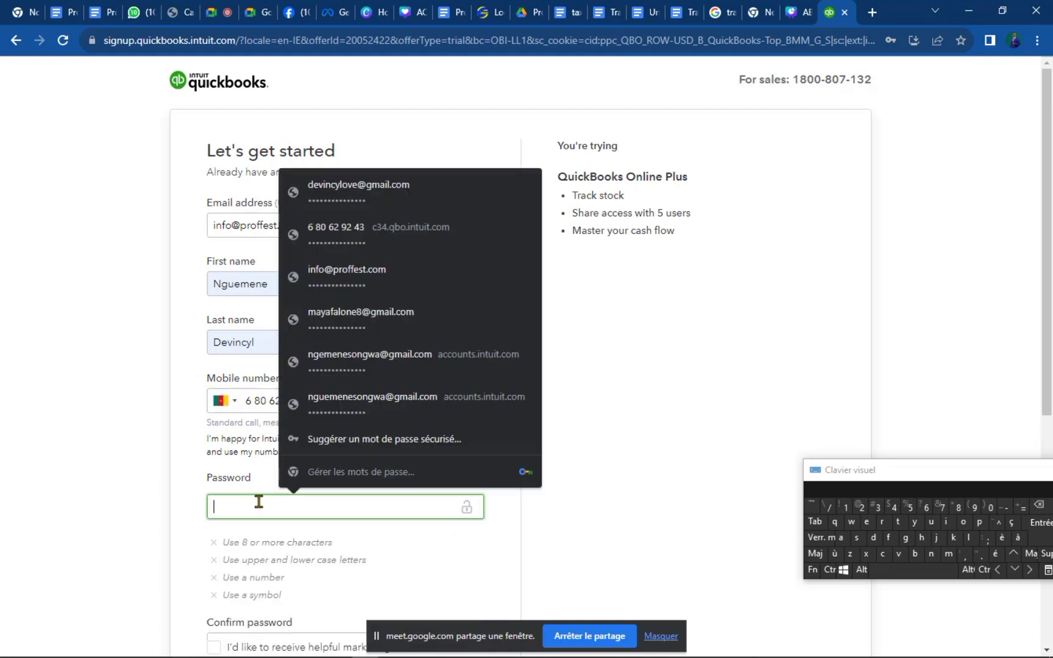
scroll(242, 457, down, 2)
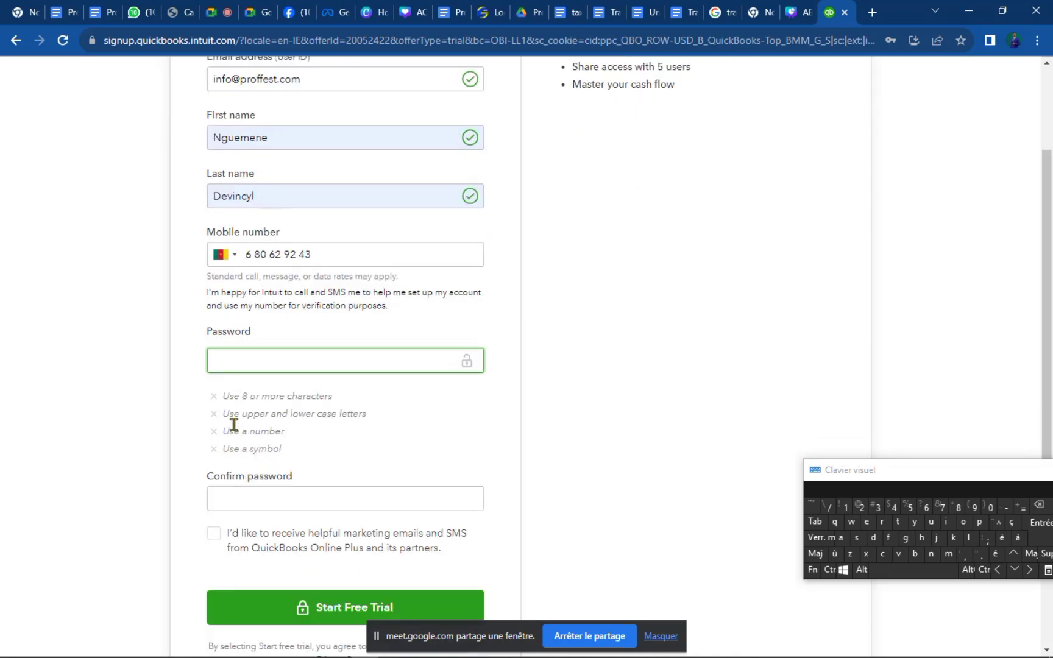
click(301, 363)
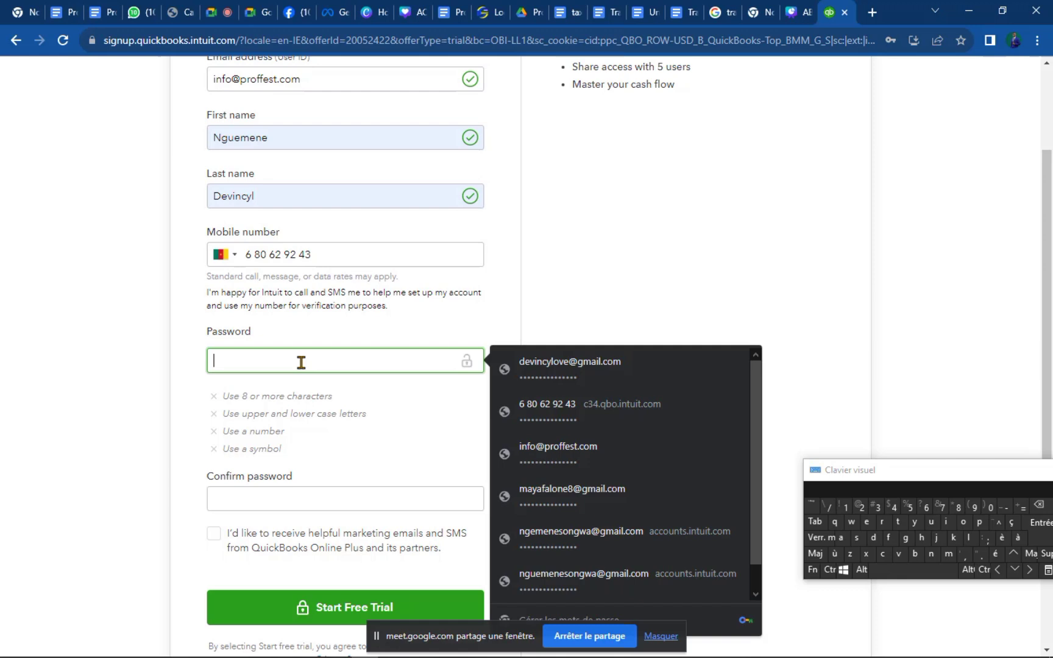
click(528, 564)
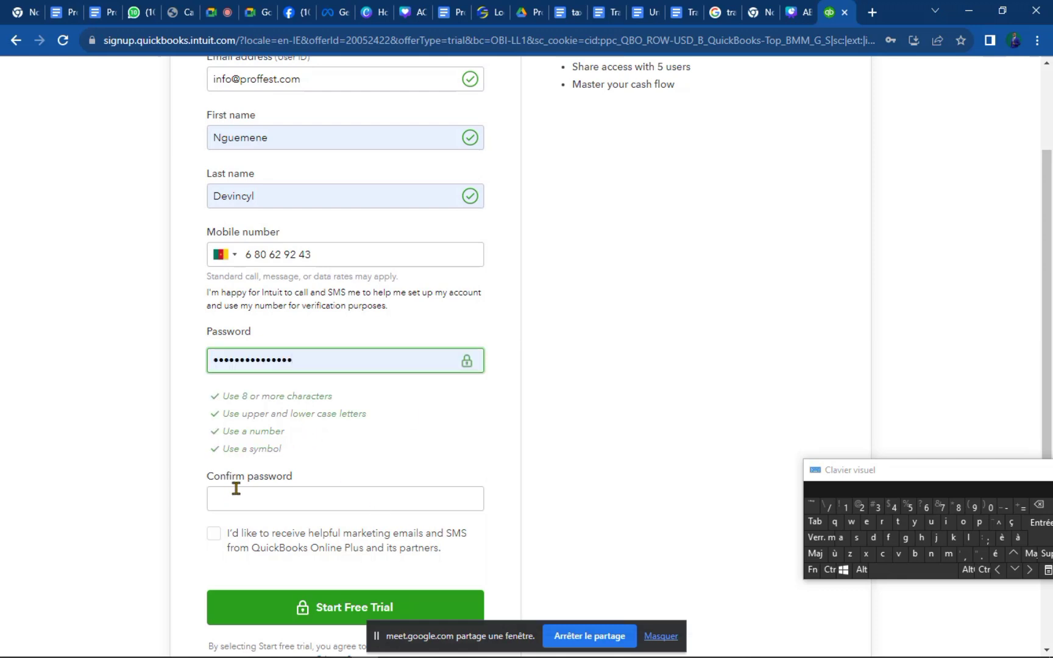
Retype a matching confirmation password and submit with Start Free Trial.
click(243, 497)
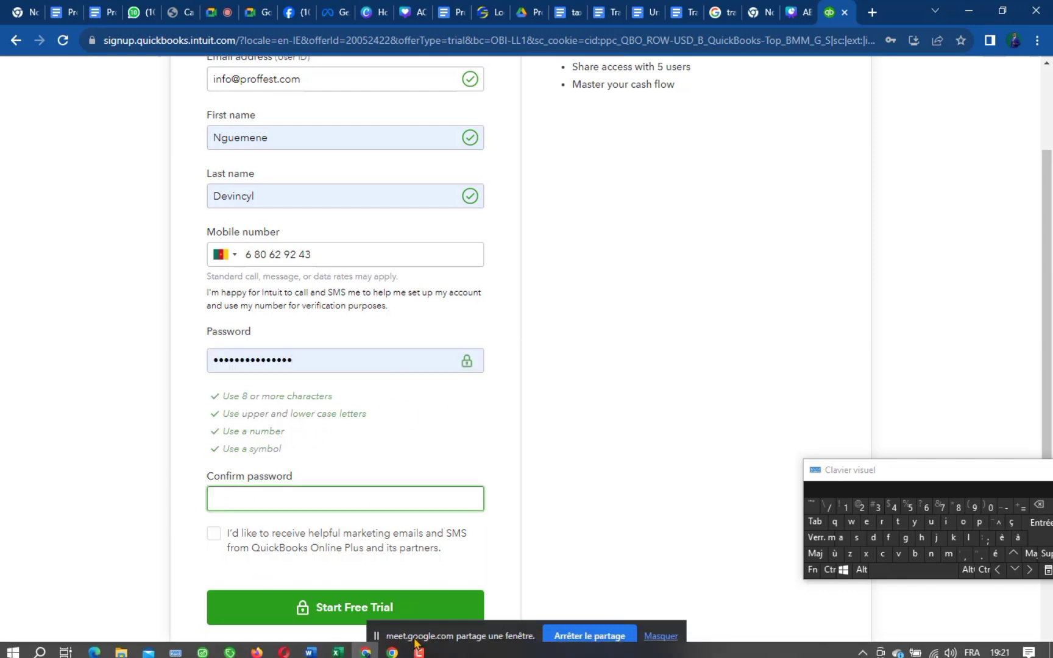
text(•••••••••)
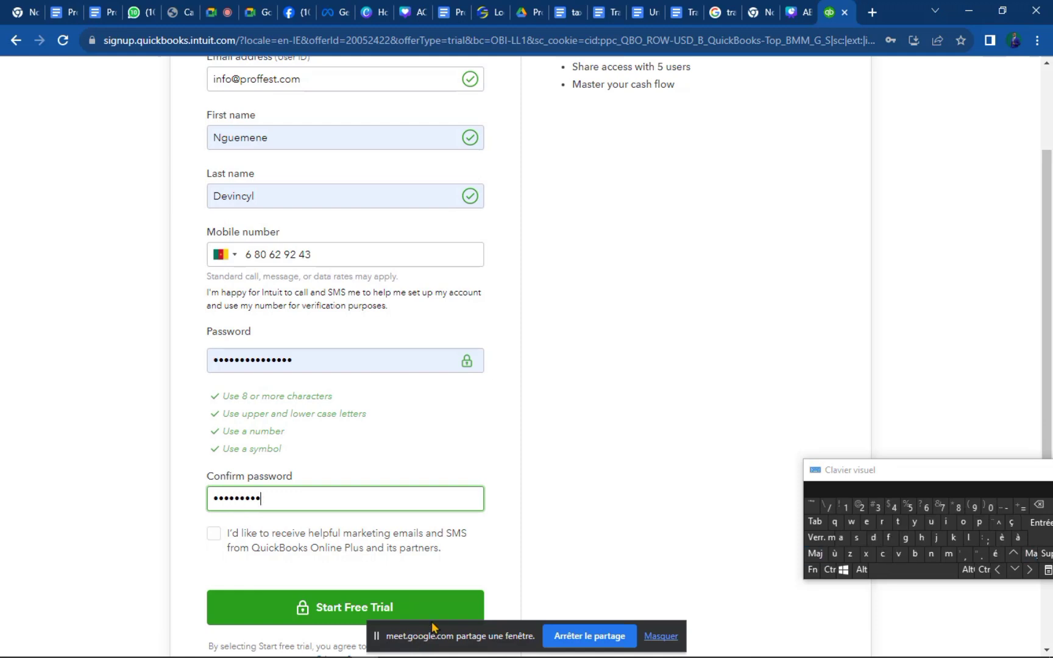
key(BackSpace)
key(BackSpace)
key(BackSpace)
key(BackSpace)
key(BackSpace)
key(BackSpace)
key(BackSpace)
key(BackSpace)
key(BackSpace)
key(BackSpace)
key(BackSpace)
key(BackSpace)
key(BackSpace)
text(•••••••)
key(shift)
scroll(217, 539, down, 2)
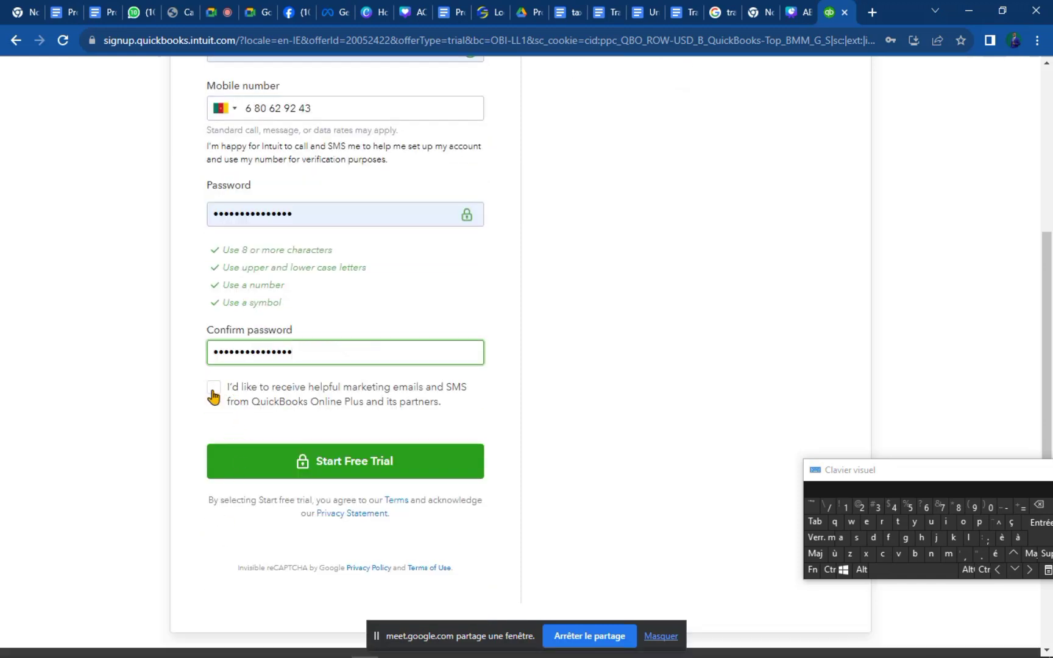
click(212, 389)
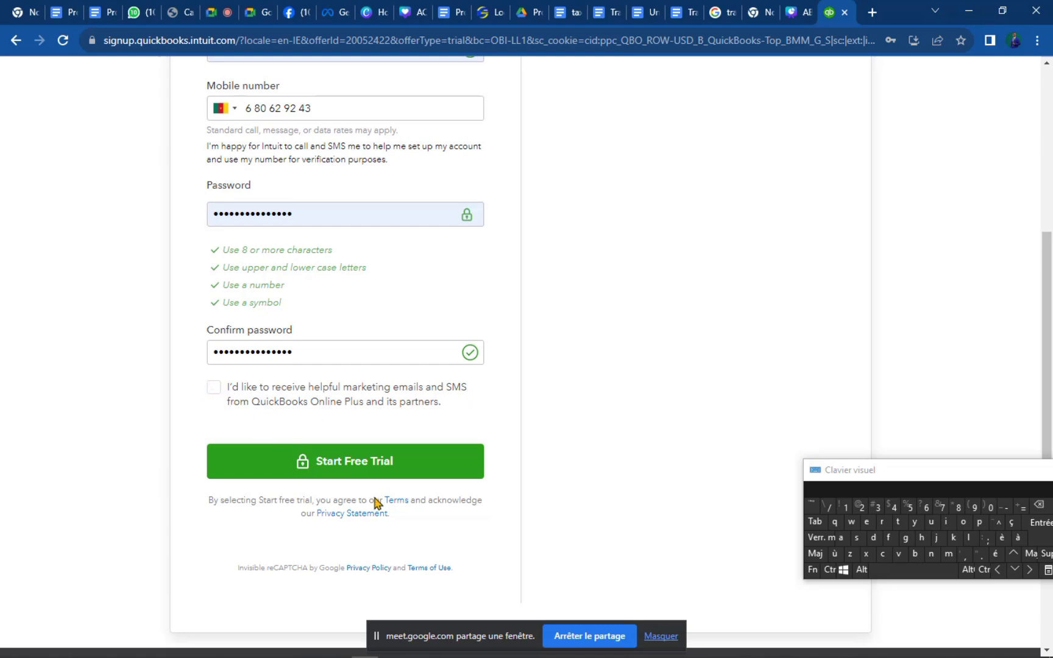
click(376, 464)
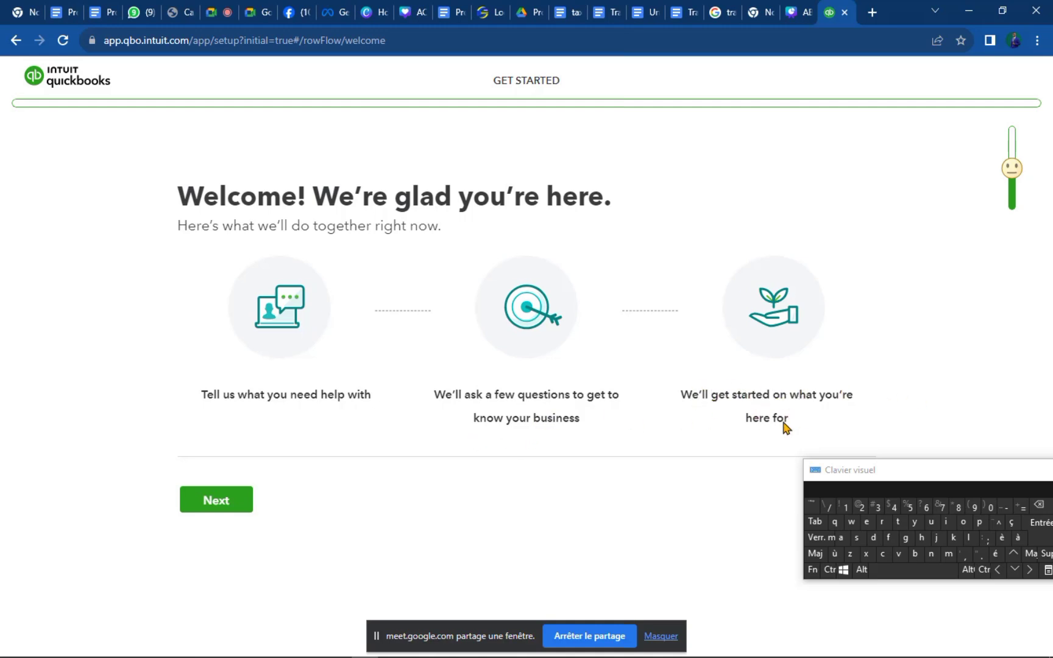
Start the setup questions and enter 'proffest shopping' as the legal business name.
click(217, 501)
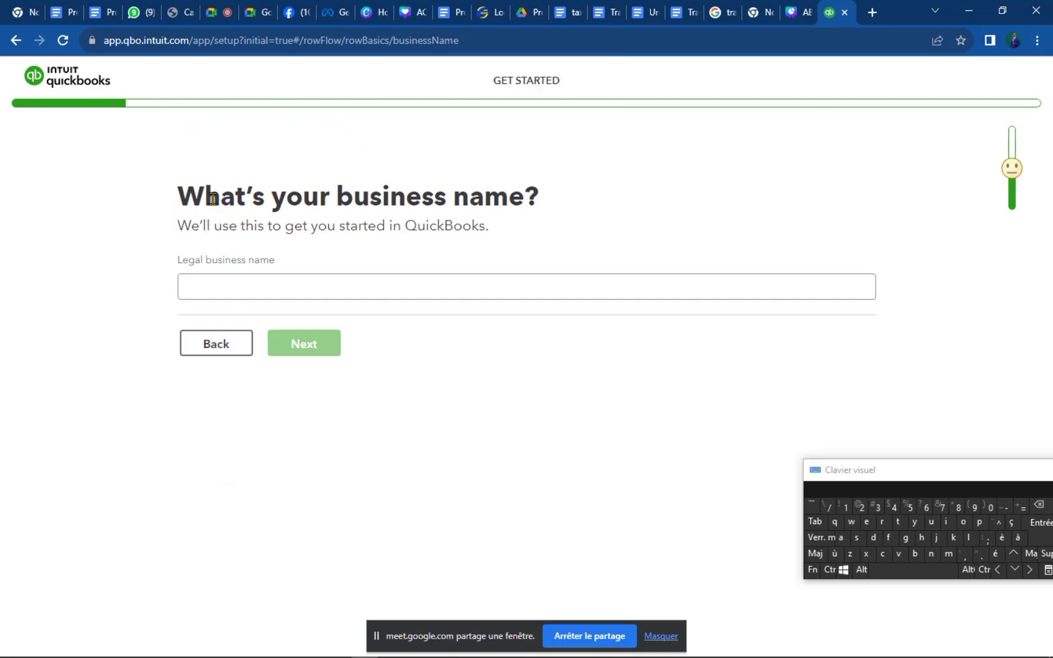
drag(177, 203, 743, 195)
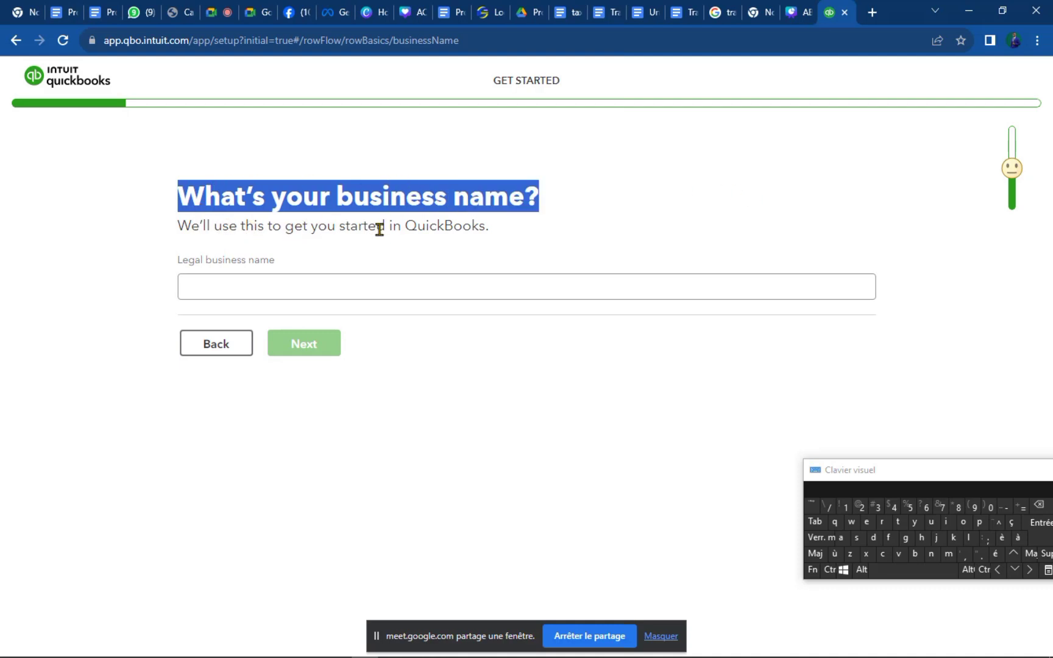
click(316, 292)
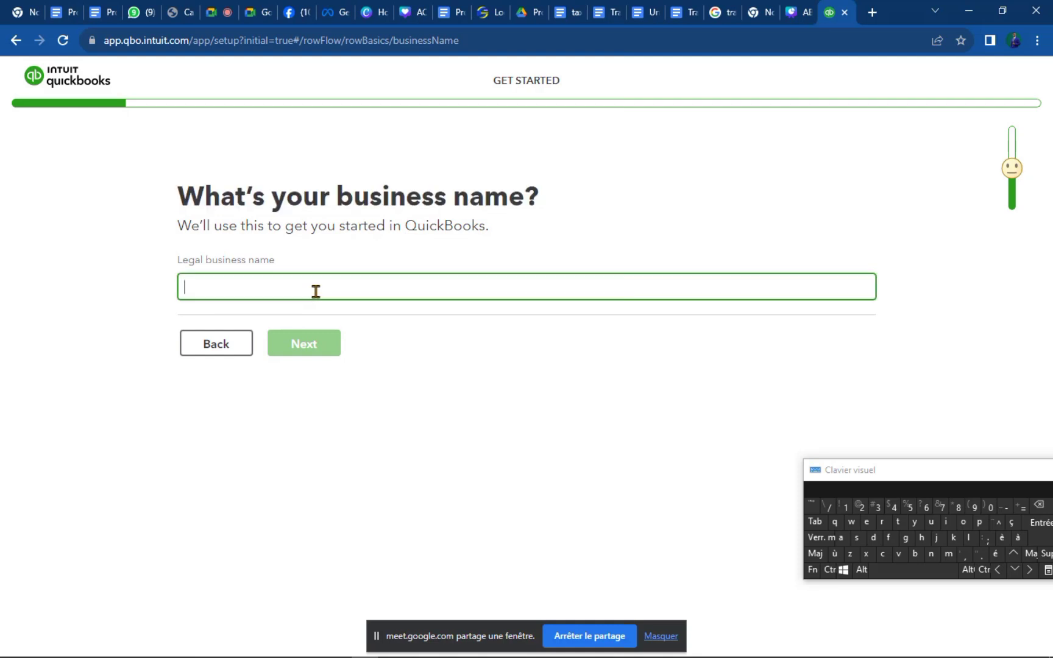
text(proffest)
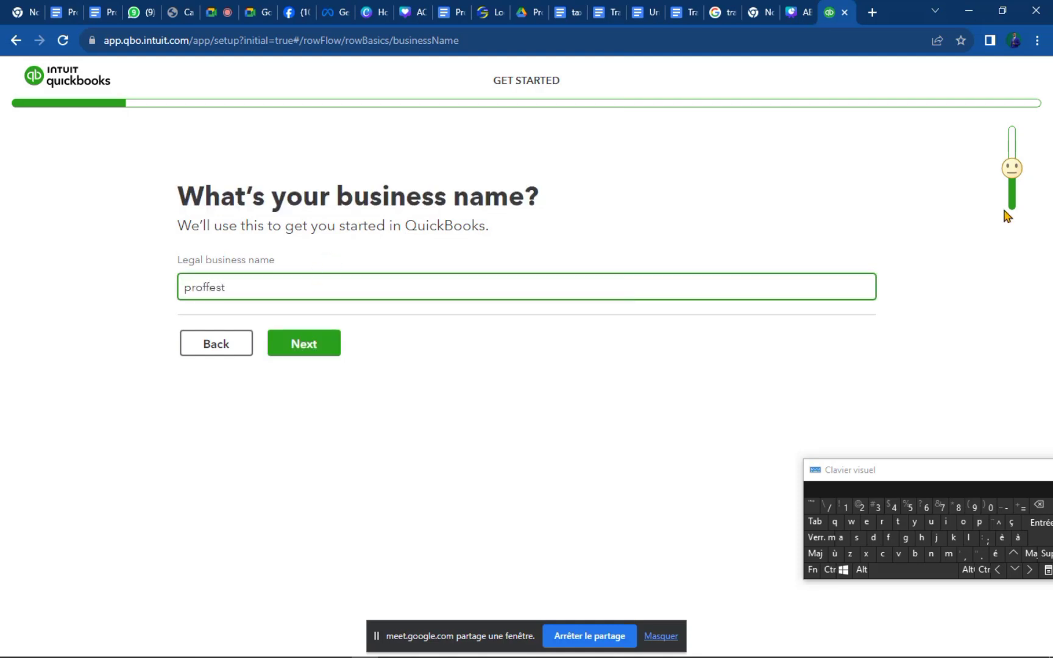
click(856, 538)
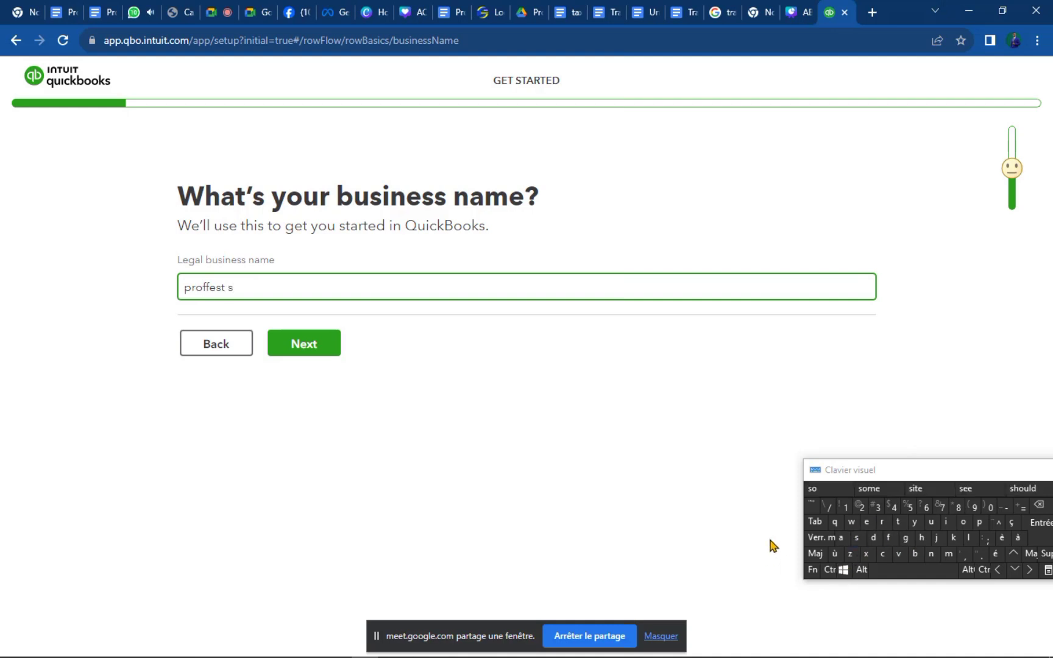
text(hopping)
click(308, 346)
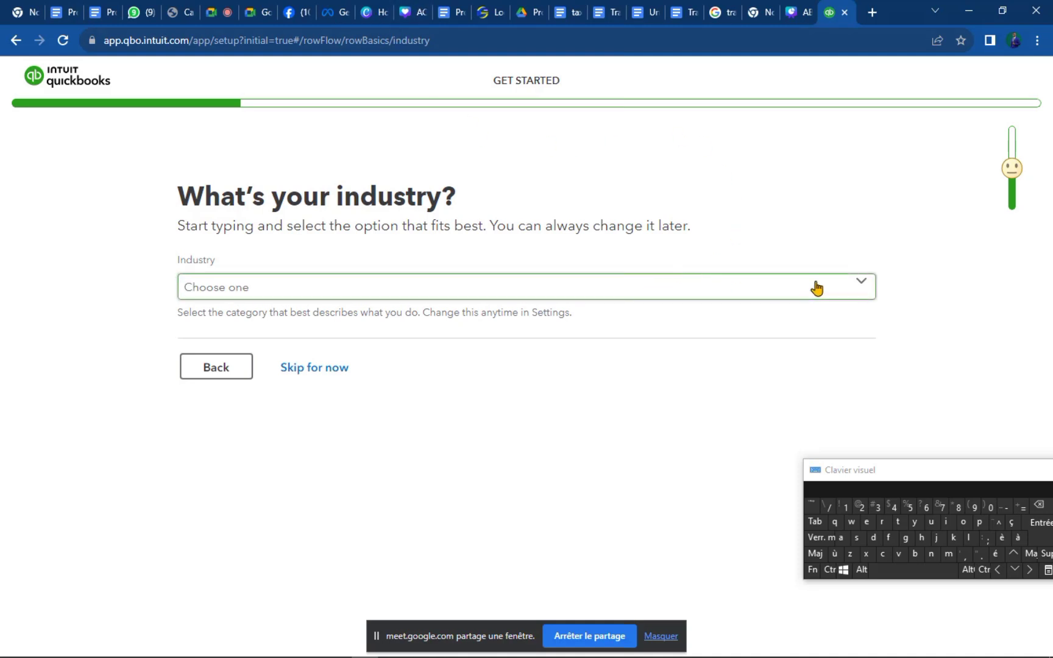
Choose Retail Trade & Ecommerce (Non-Food) from the Industry list and continue.
click(861, 289)
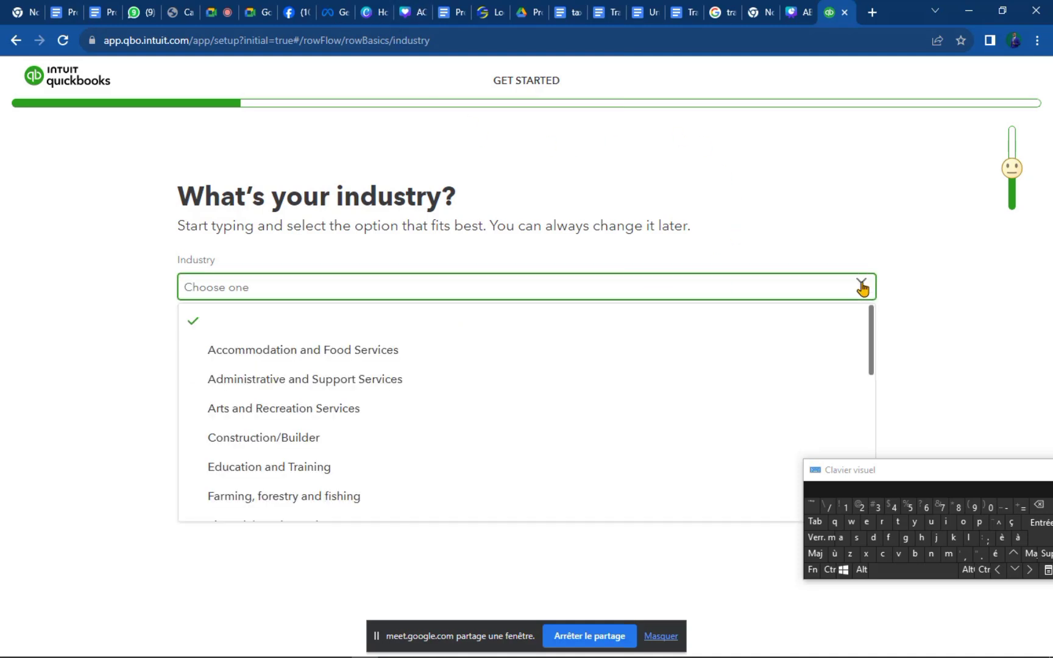
click(875, 376)
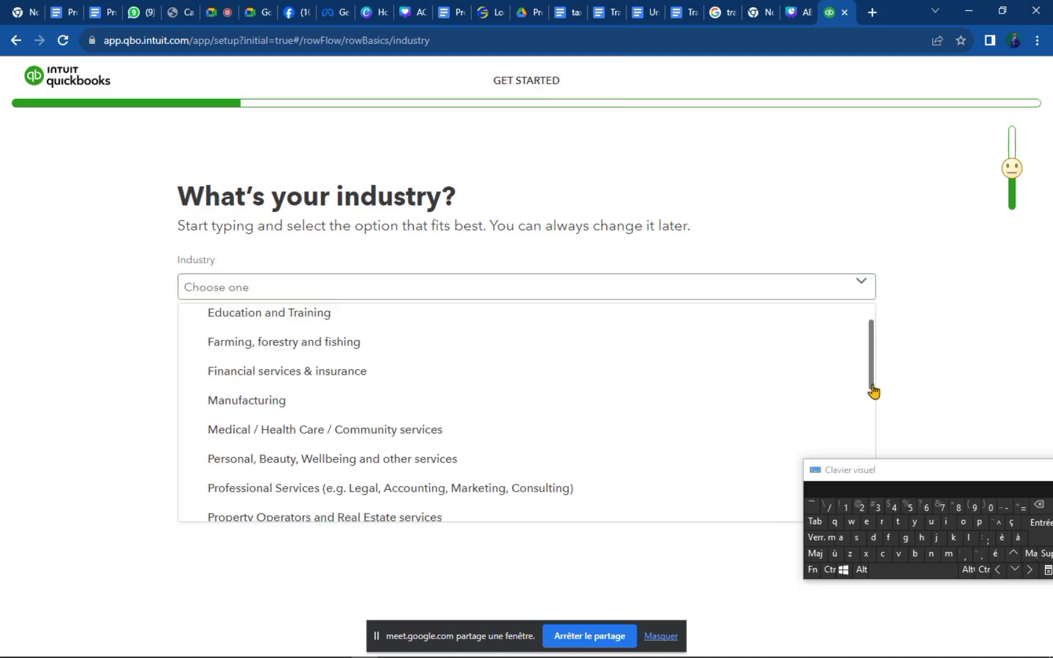
scroll(872, 433, down, 3)
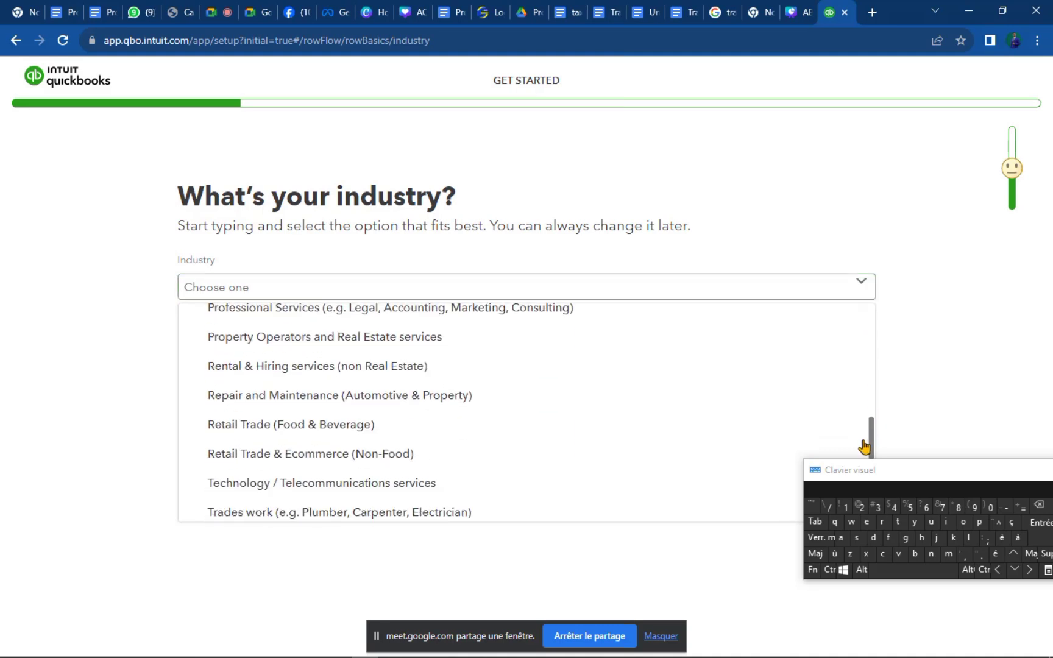
scroll(884, 369, up, 1)
scroll(883, 369, up, 7)
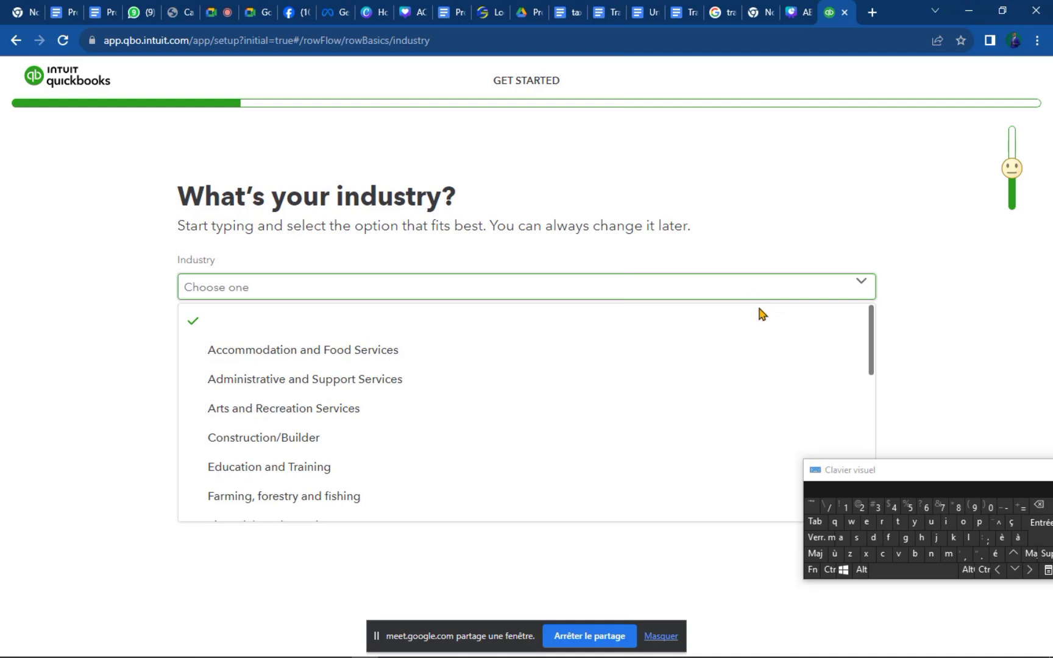
scroll(782, 371, down, 8)
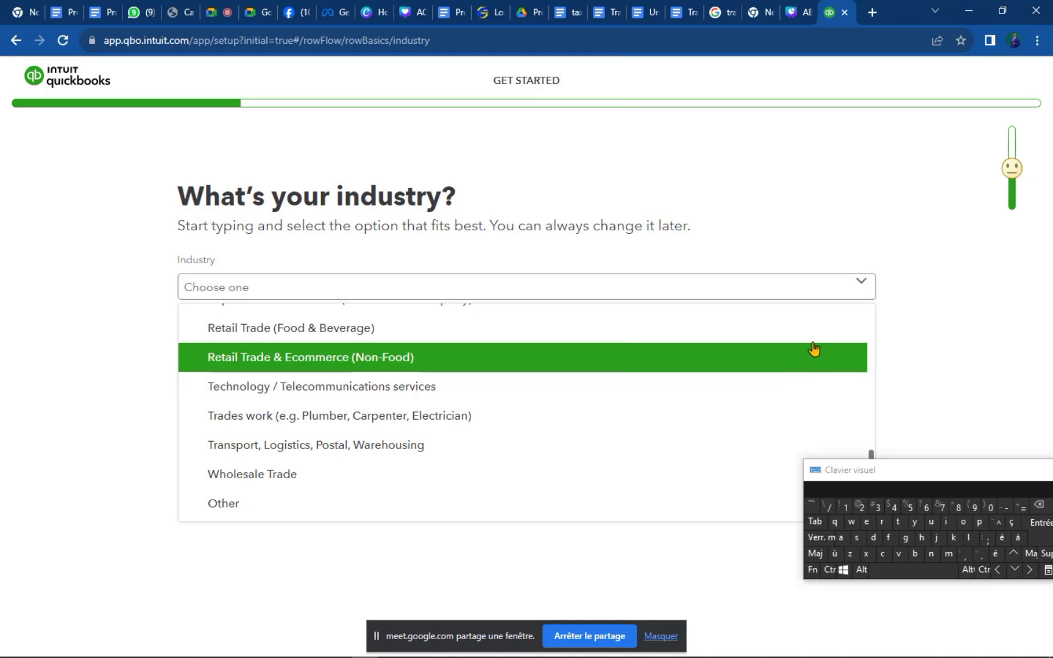
scroll(814, 349, up, 8)
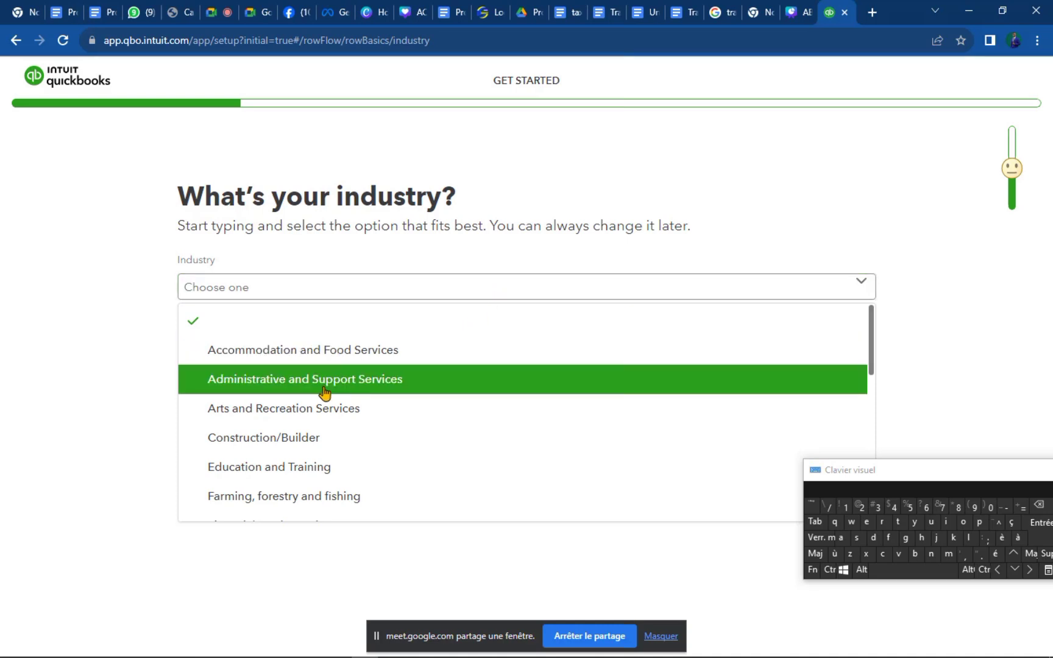
scroll(324, 393, down, 2)
scroll(324, 393, down, 2)
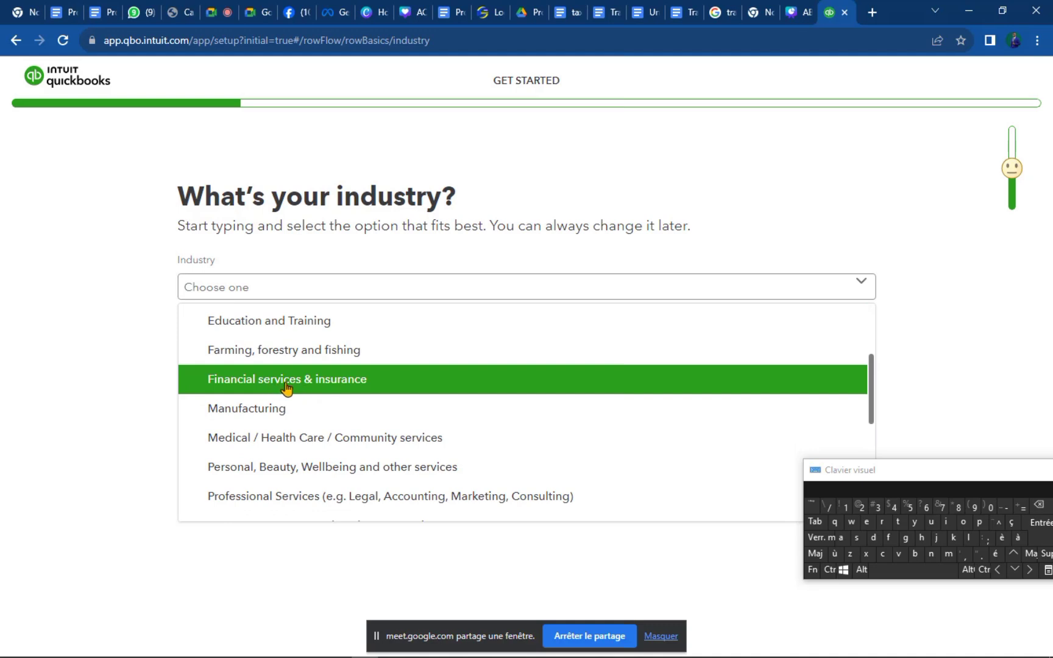
scroll(284, 472, down, 2)
scroll(293, 463, down, 2)
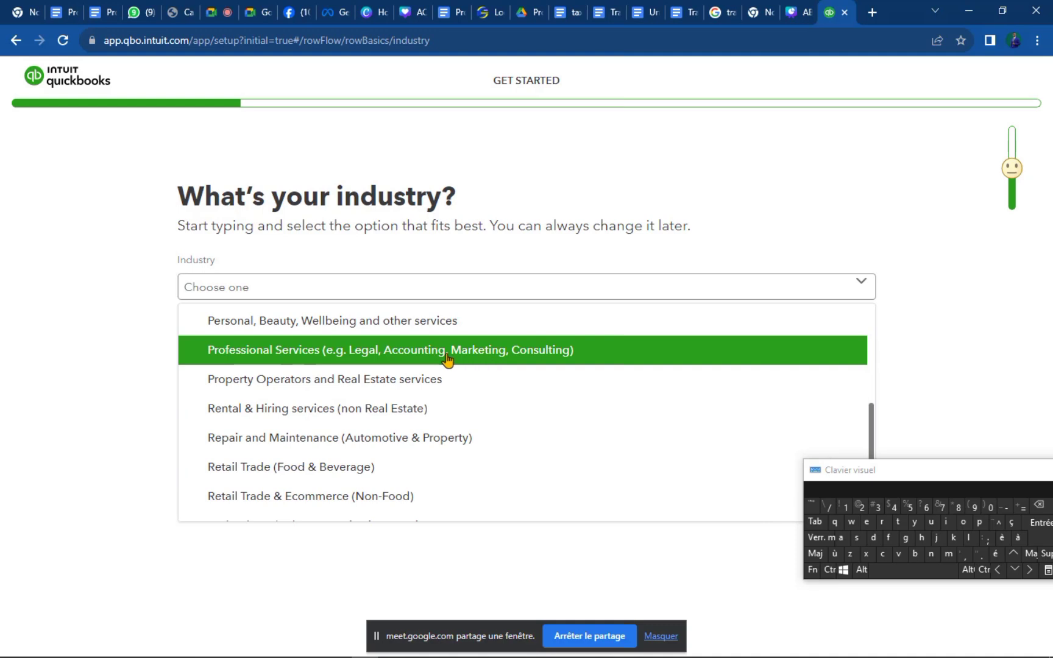
scroll(344, 402, down, 2)
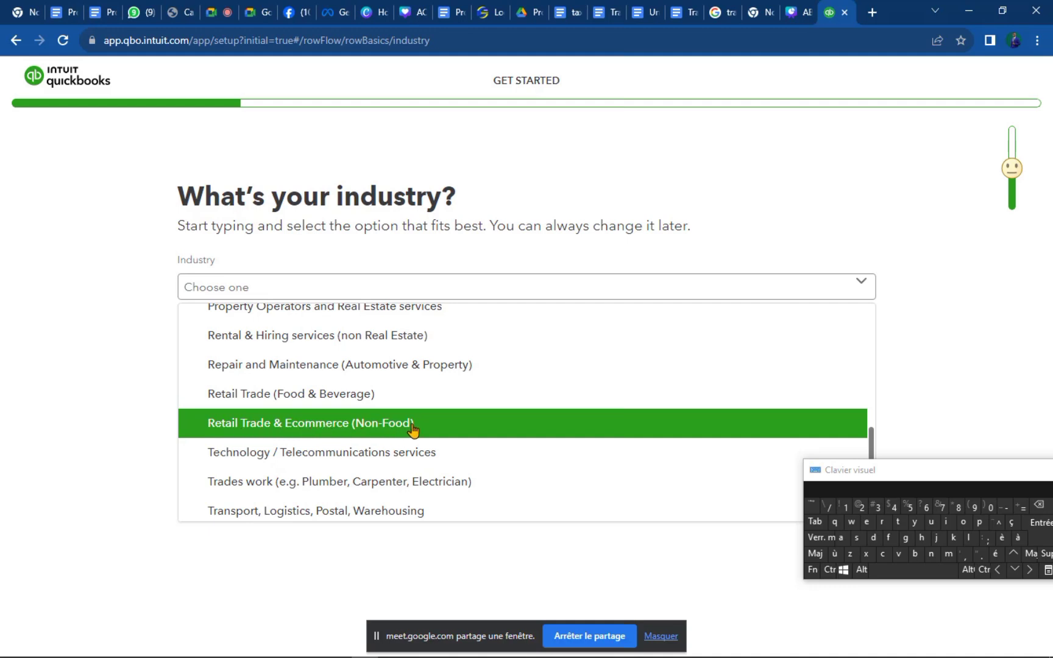
click(357, 426)
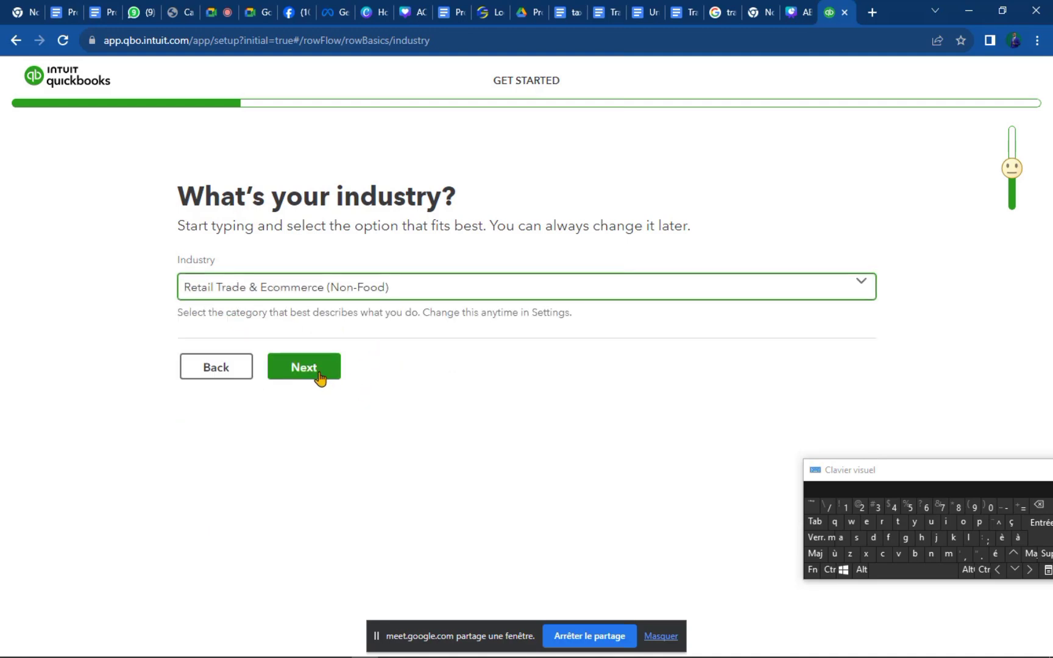
click(319, 377)
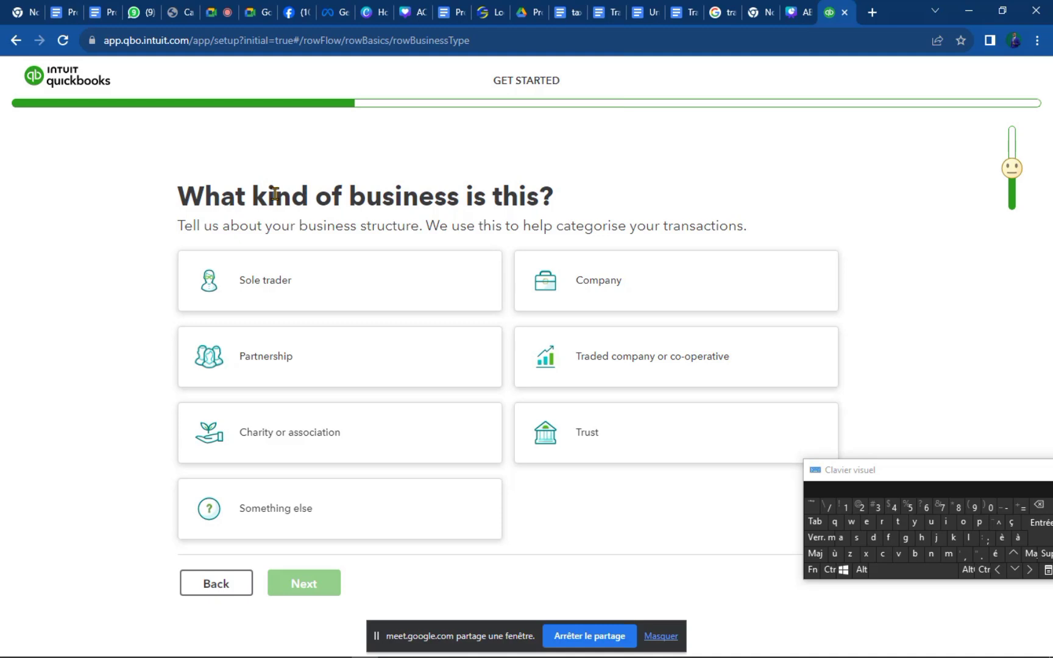
Choose Sole trader as the business type and continue.
click(293, 281)
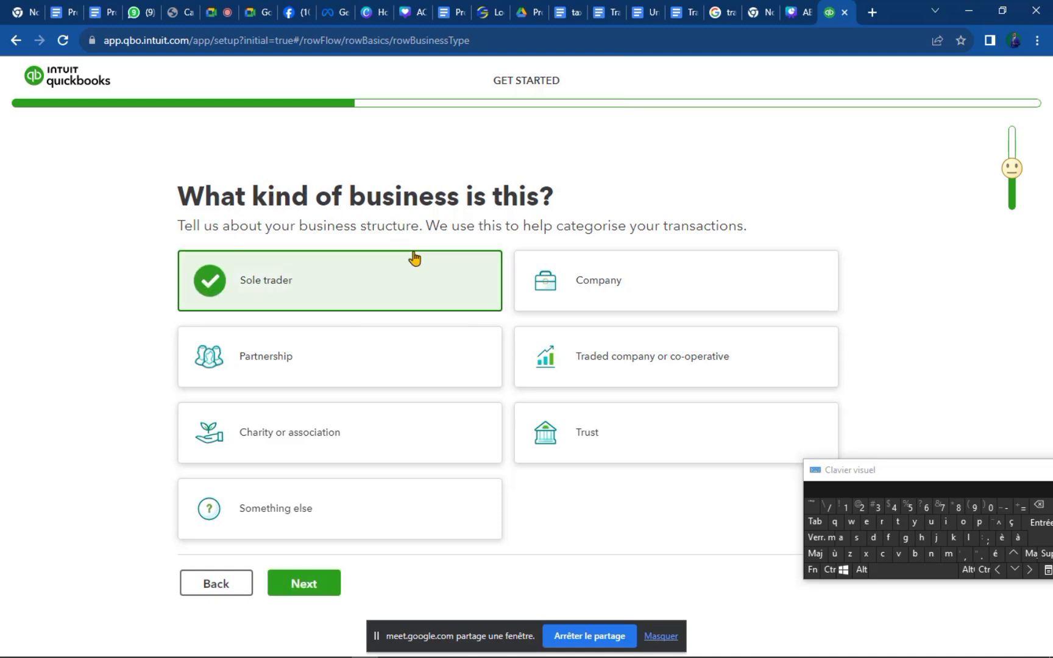
click(326, 589)
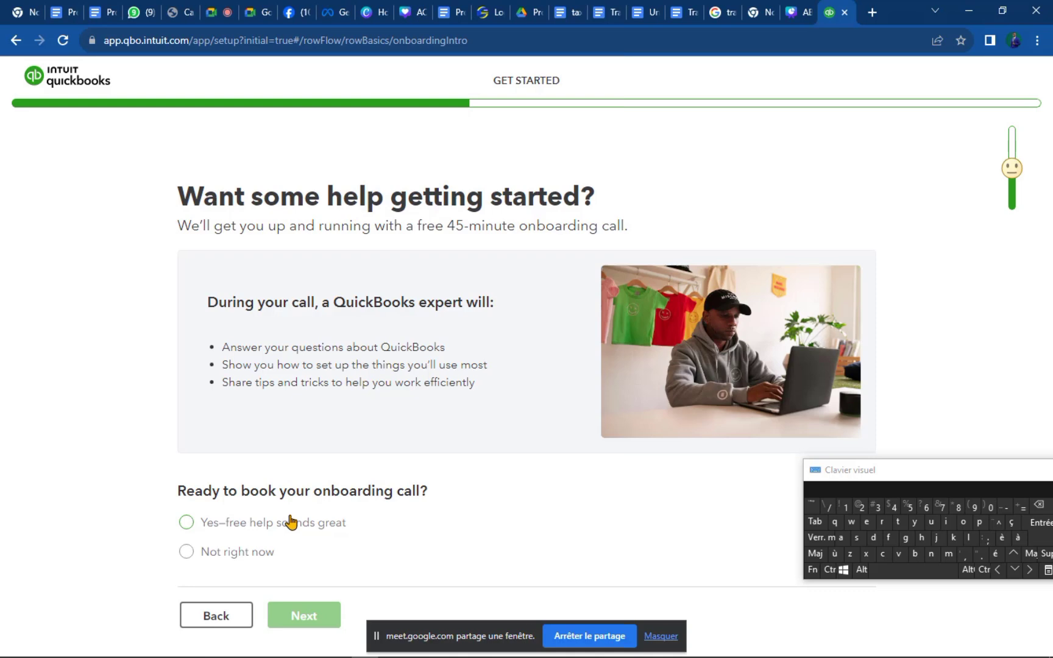
Answer 'Not right now' to the free 45-minute onboarding call offer and continue.
click(186, 552)
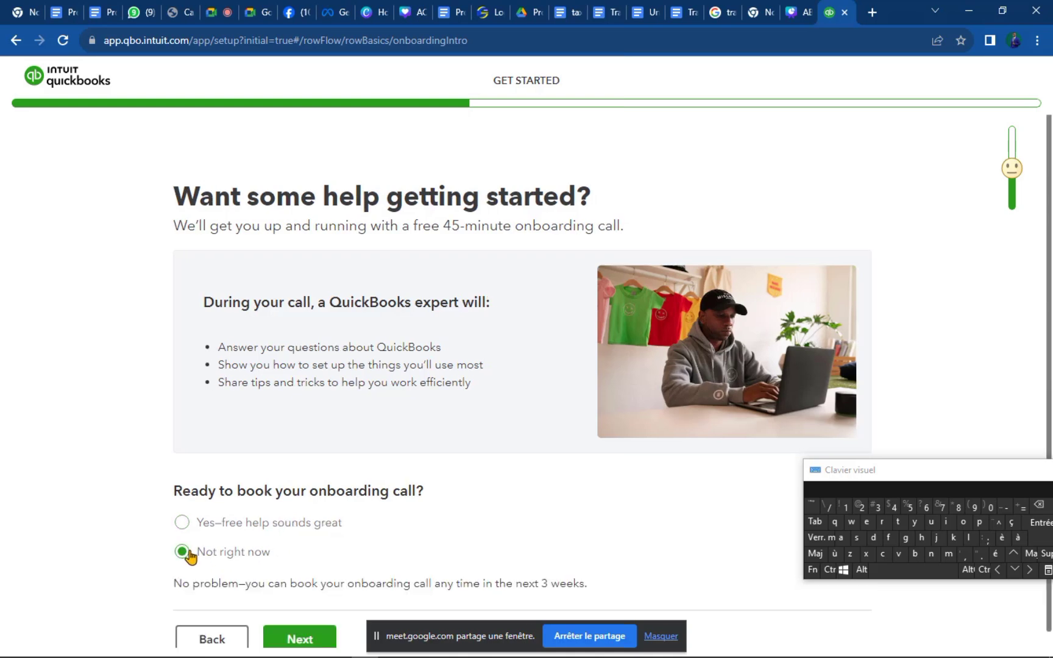
scroll(266, 561, down, 1)
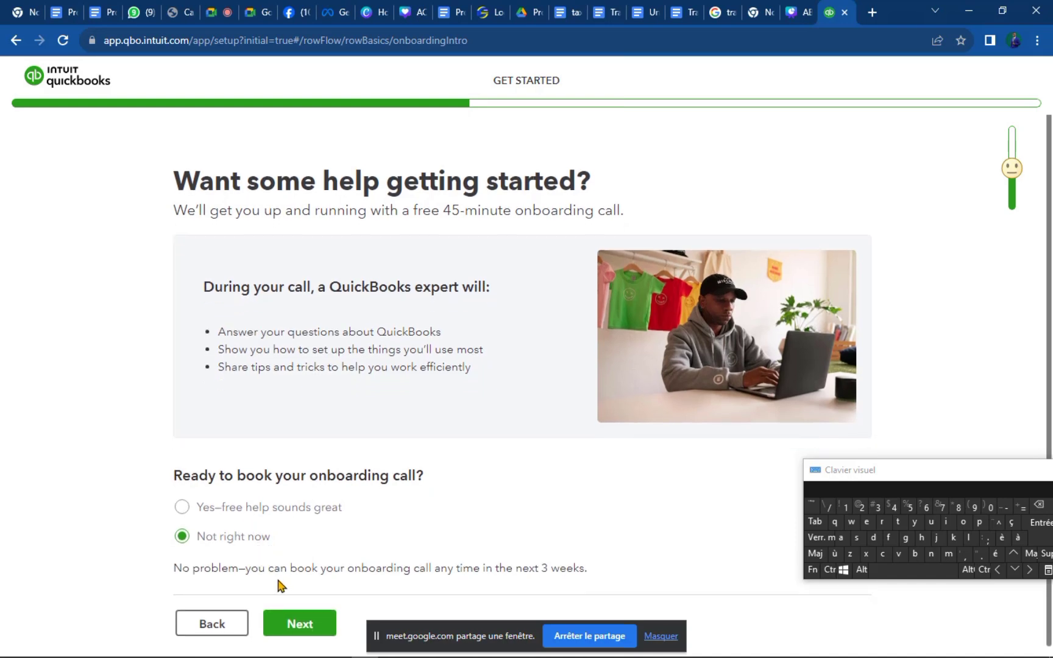
click(291, 616)
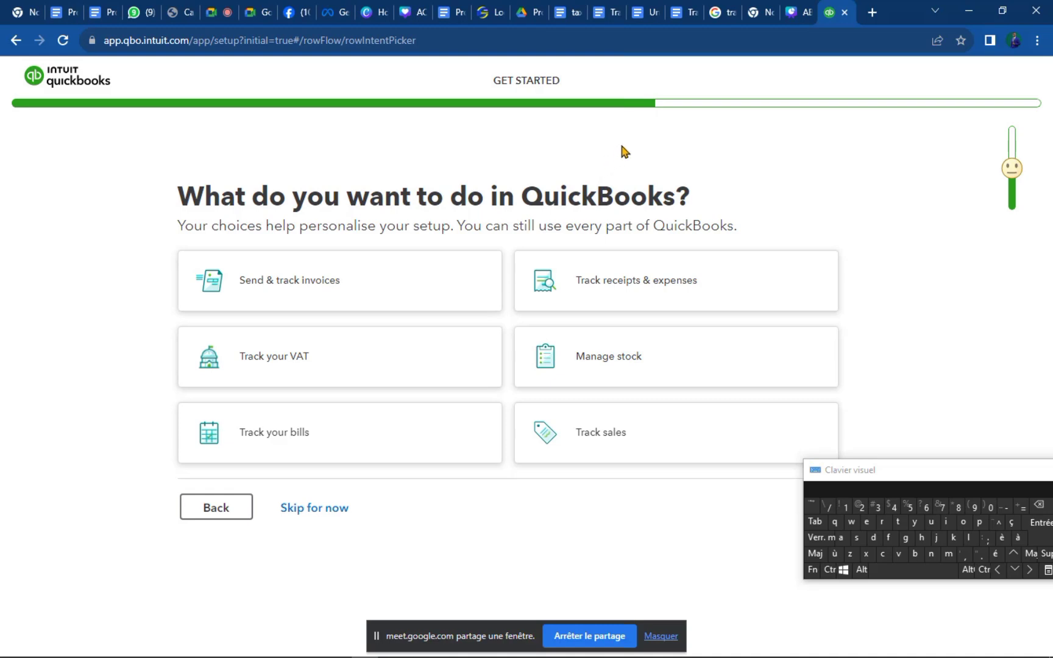
Select invoices, receipts & expenses, stock, sales, bills and VAT as goals, then continue.
click(282, 295)
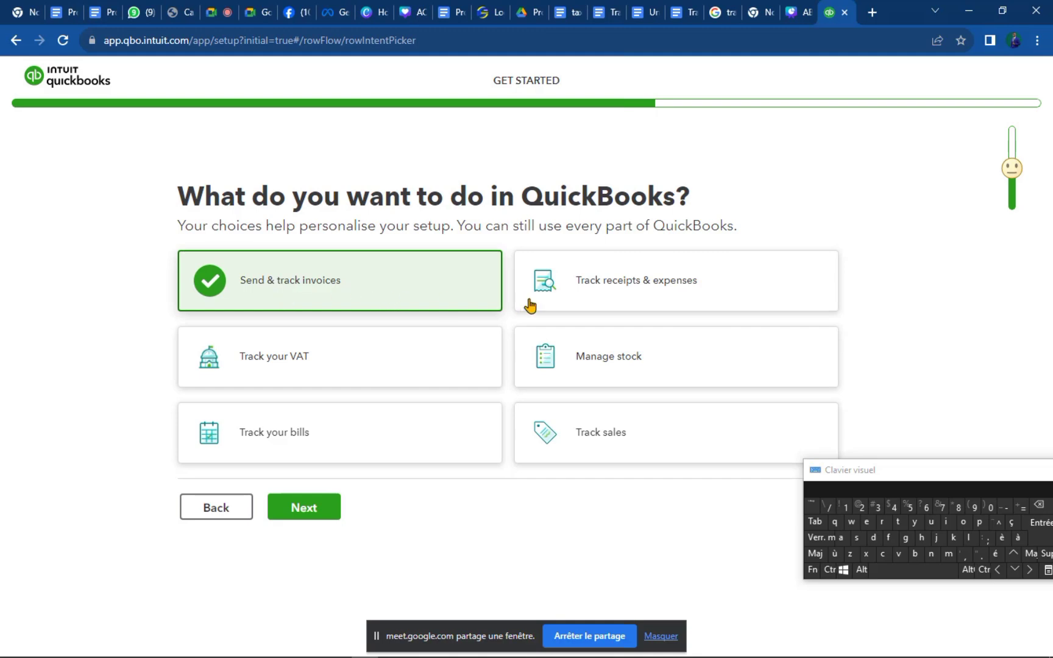
click(633, 289)
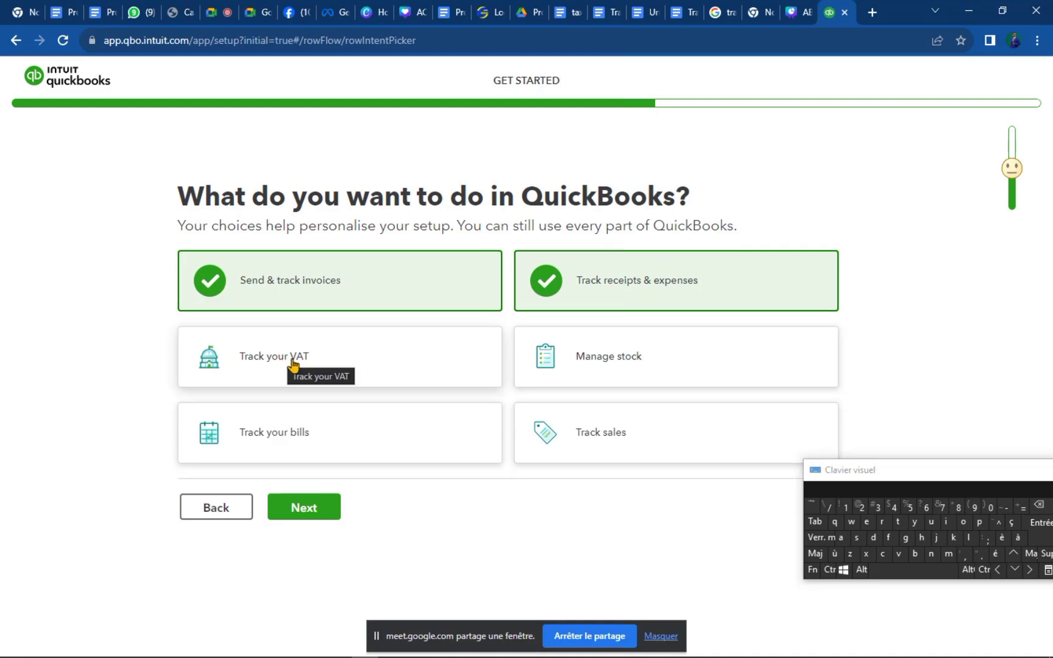
click(589, 367)
click(577, 444)
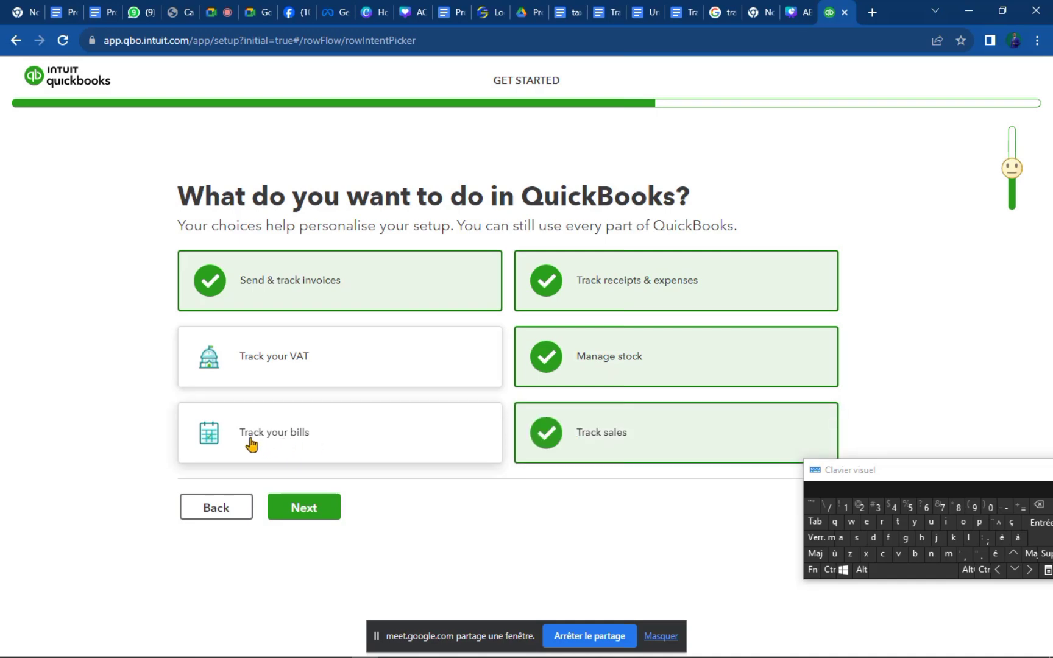
click(250, 443)
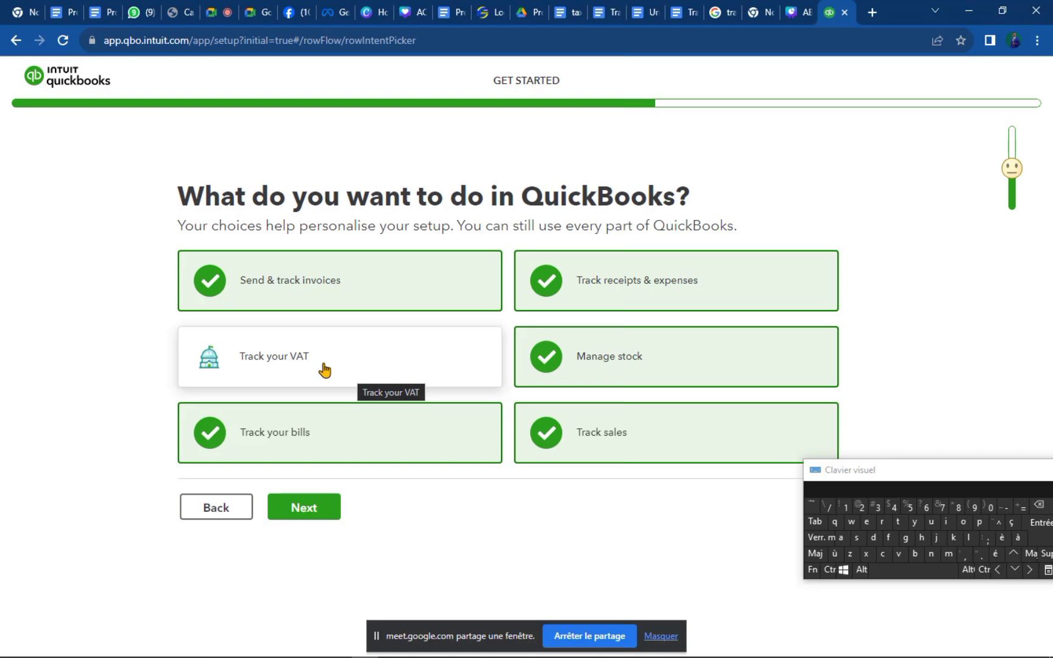
click(317, 369)
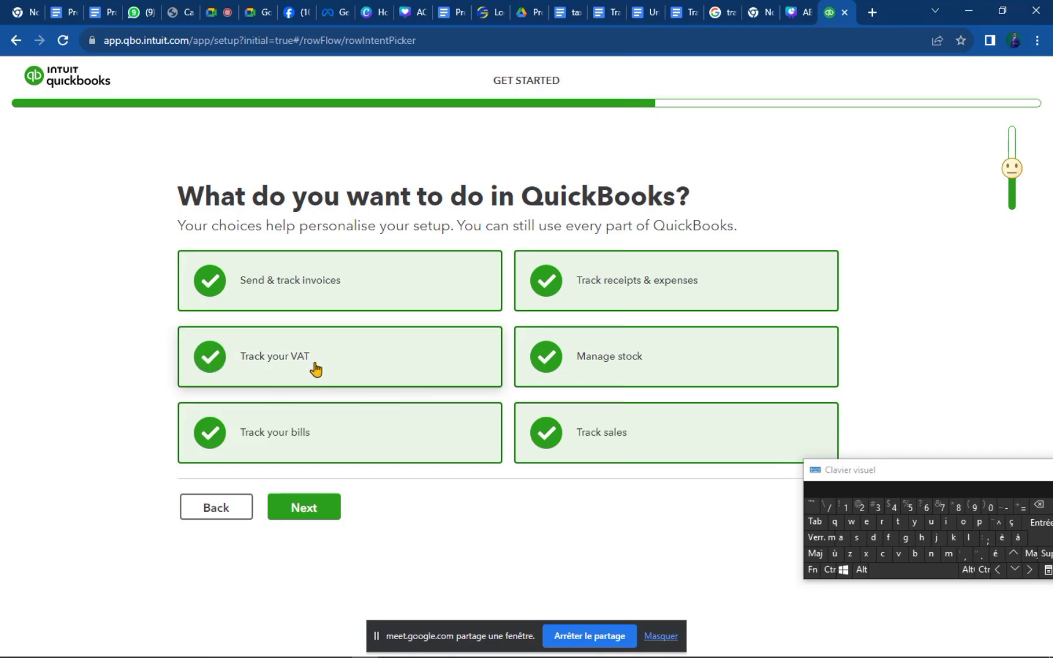
click(317, 369)
click(307, 509)
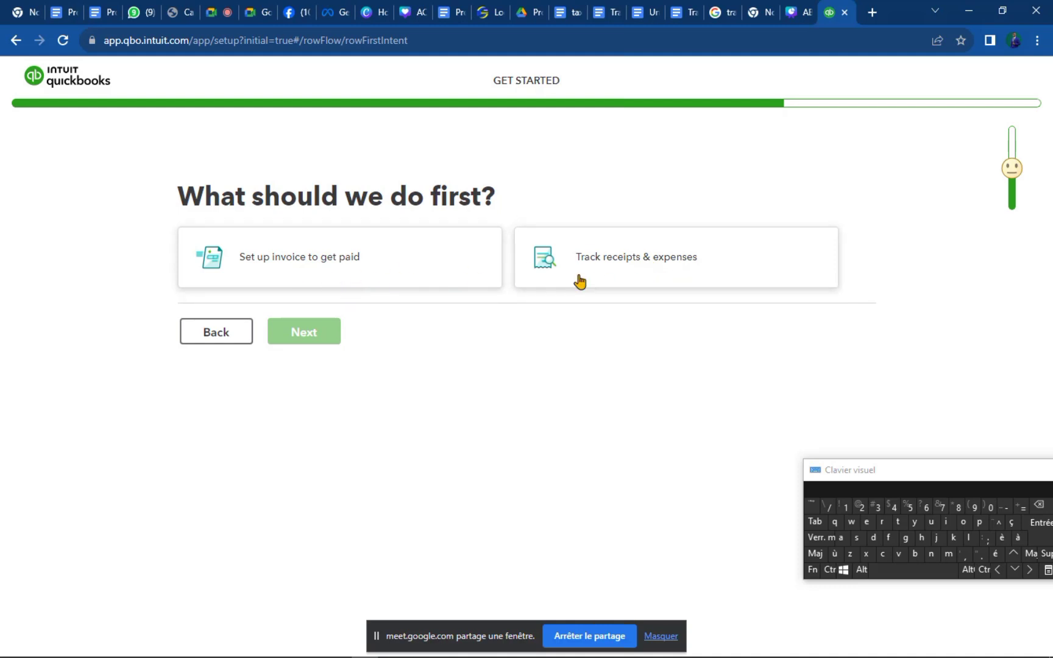
Pick 'Set up invoice to get paid' as the first task and continue.
click(374, 281)
click(576, 273)
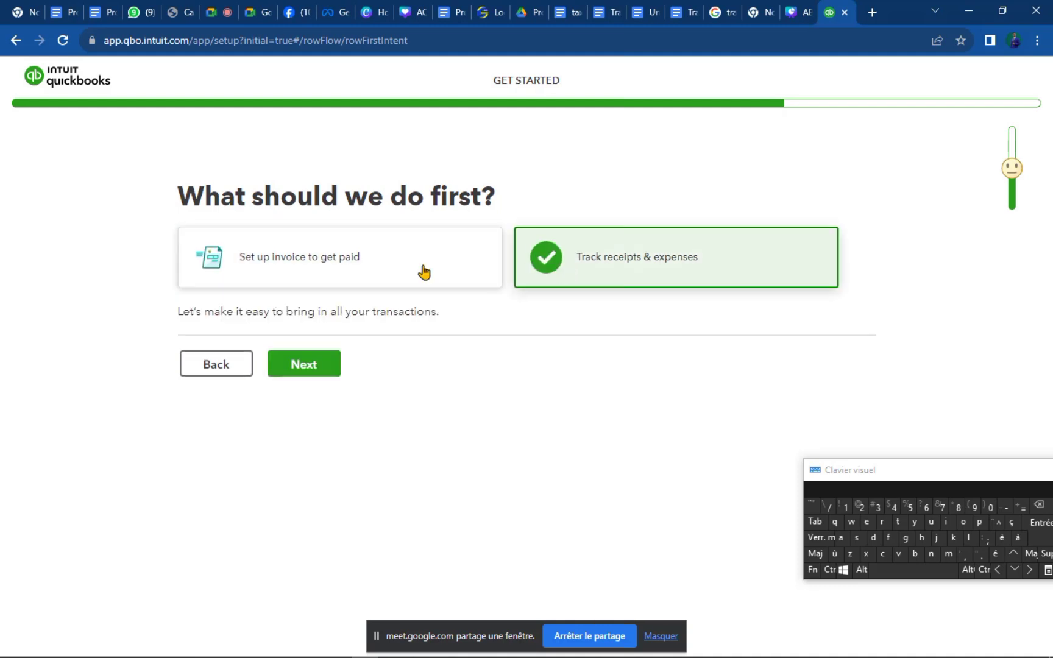
click(342, 268)
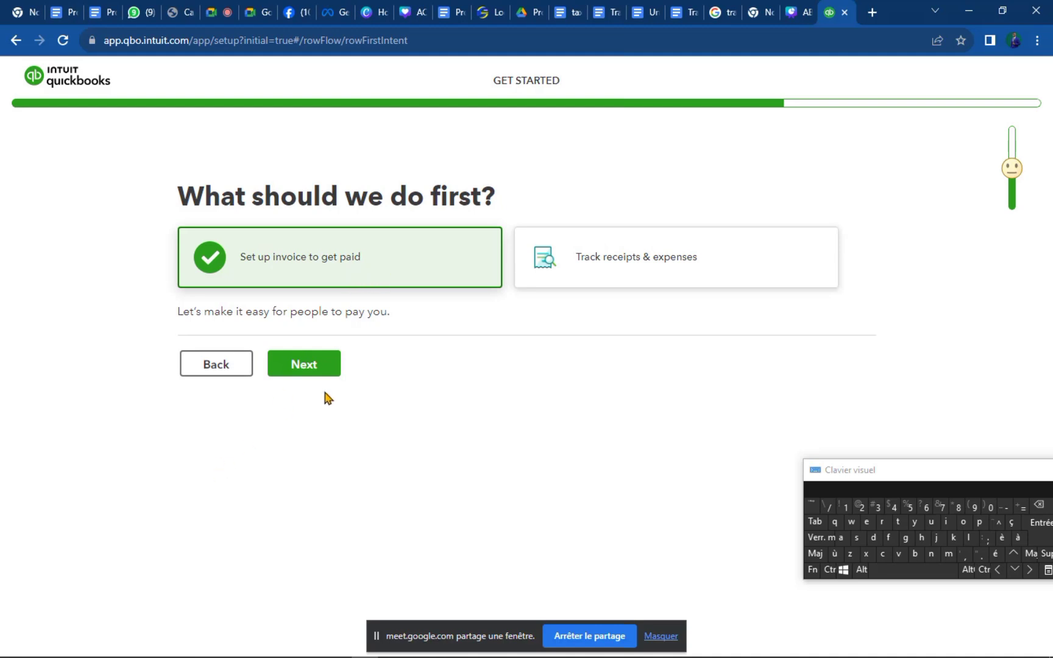
click(321, 368)
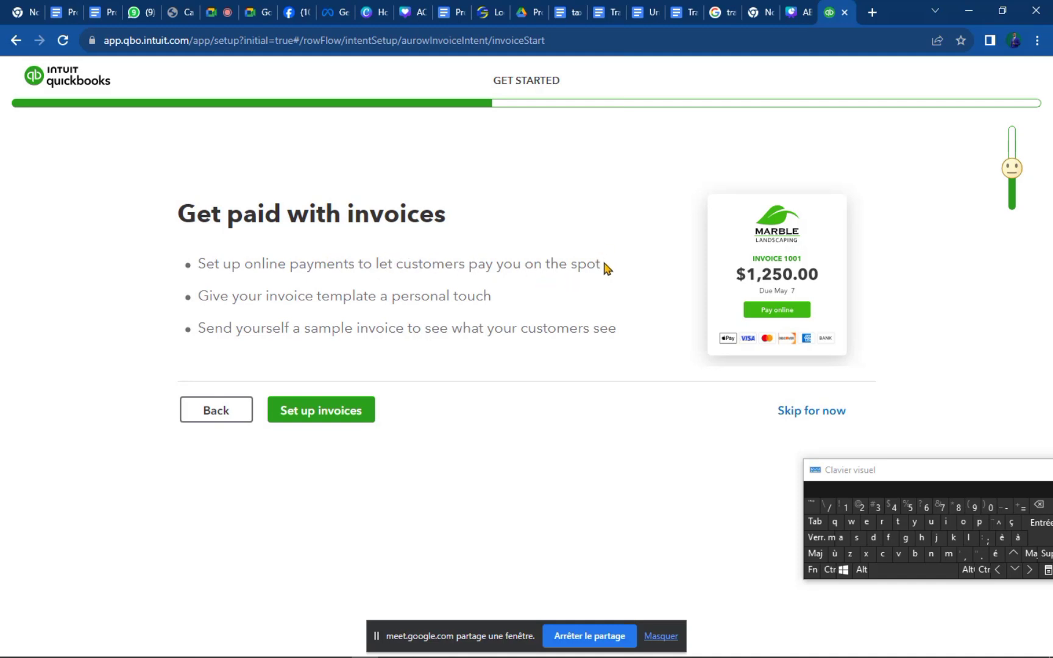
Review the online-payments point on 'Get paid with invoices', then choose 'Set up invoices'.
drag(597, 264, 202, 267)
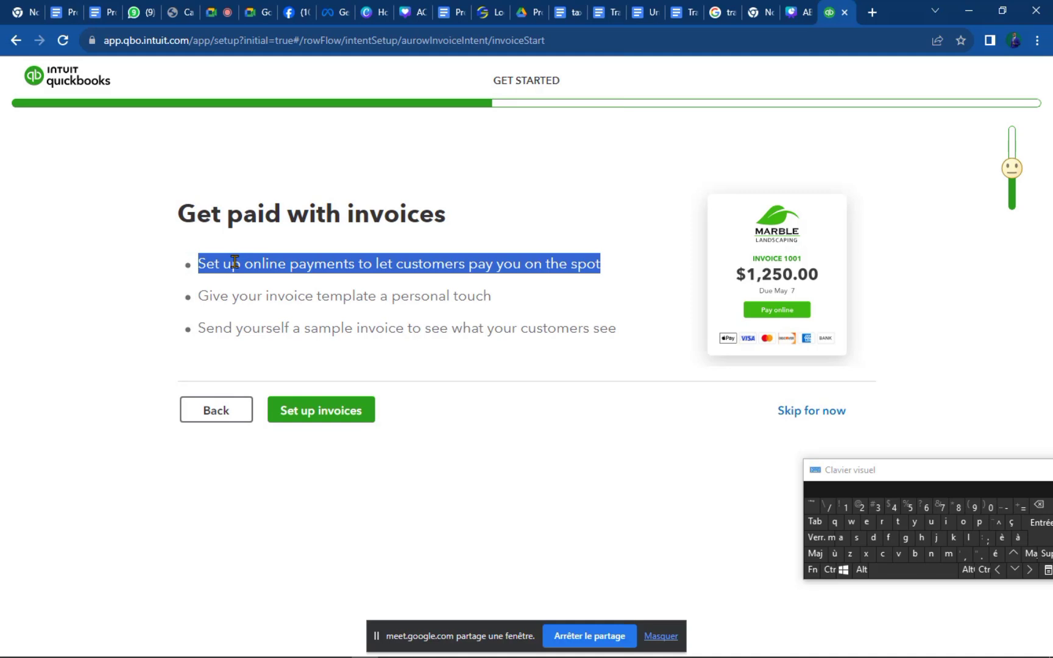
click(234, 262)
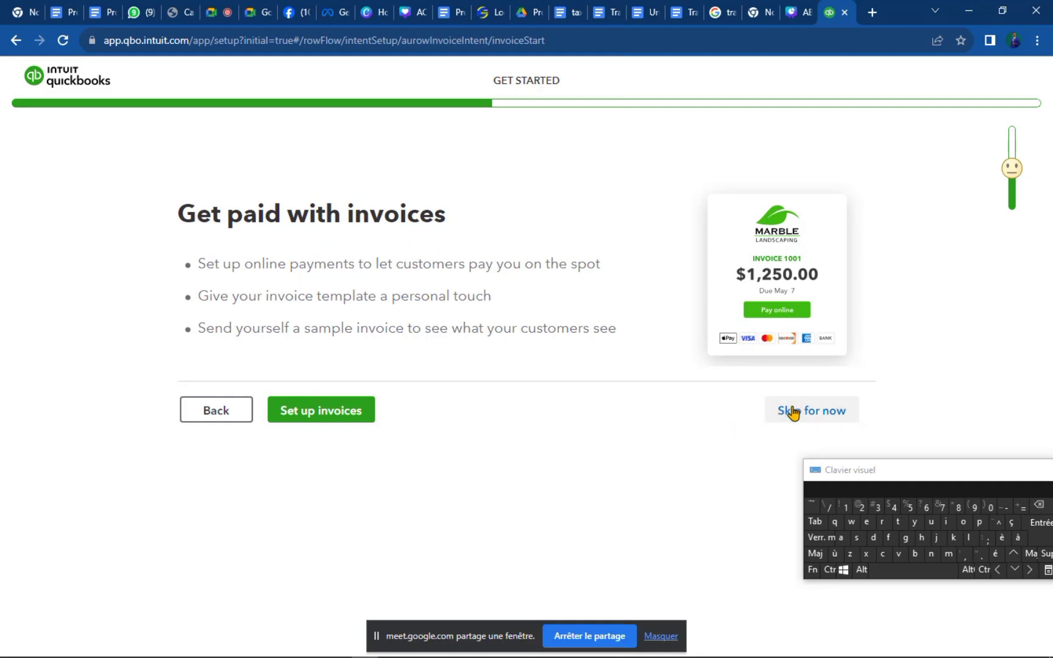
click(319, 414)
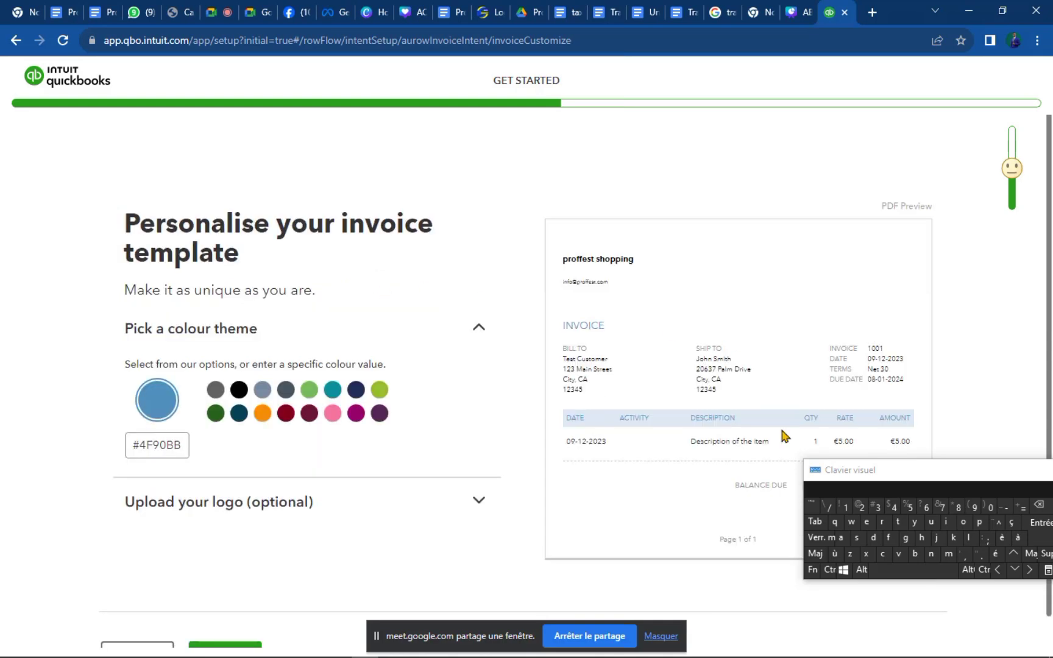
Scroll through the #4F90BB invoice template page, then go Back to the invoices introduction.
drag(928, 480, 1010, 528)
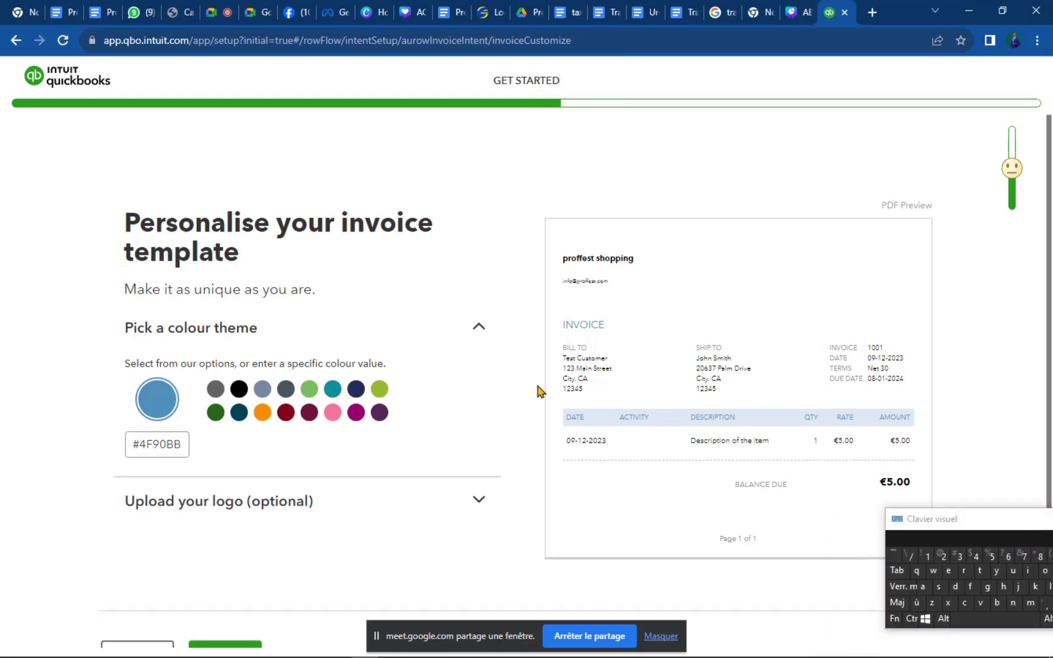
scroll(542, 391, down, 1)
scroll(546, 390, up, 1)
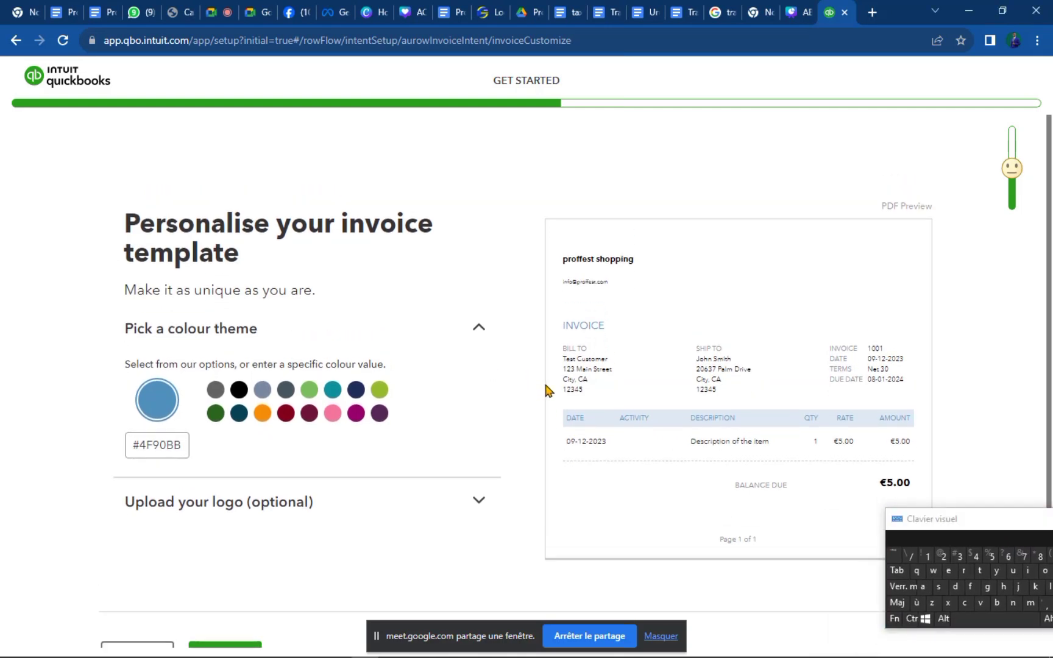
scroll(546, 390, down, 1)
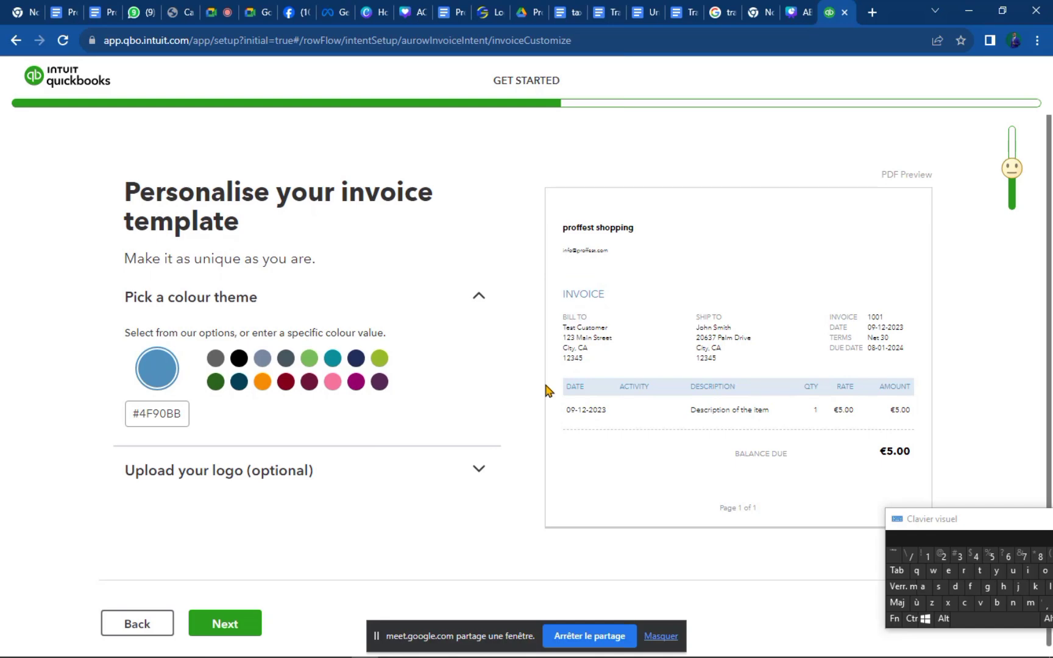
click(138, 623)
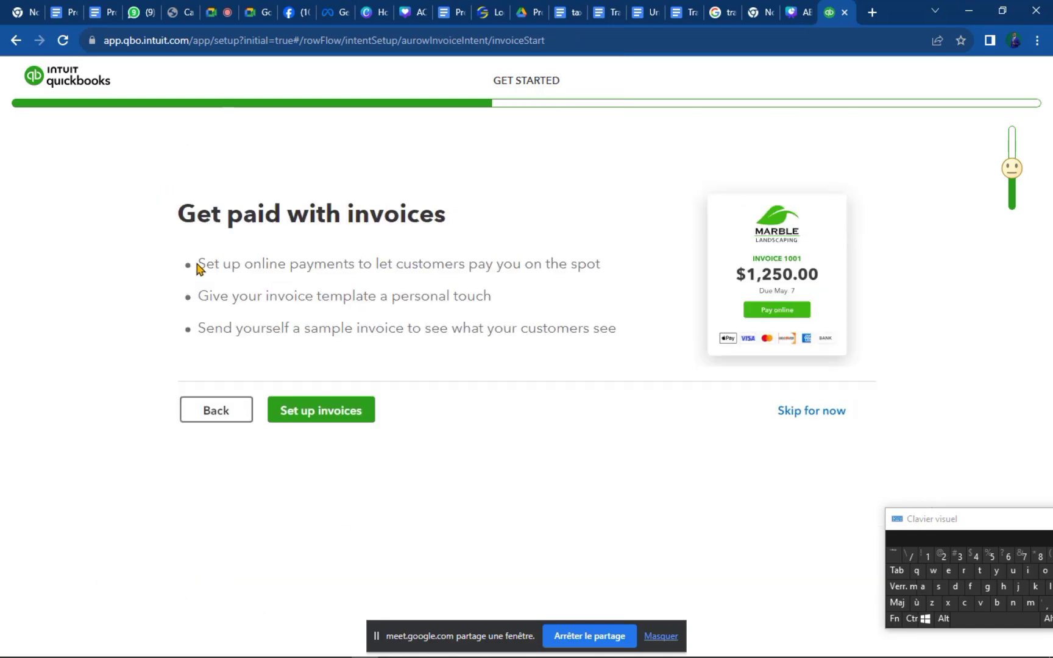
Skip invoice setup for now and continue to the account-linking step.
click(804, 419)
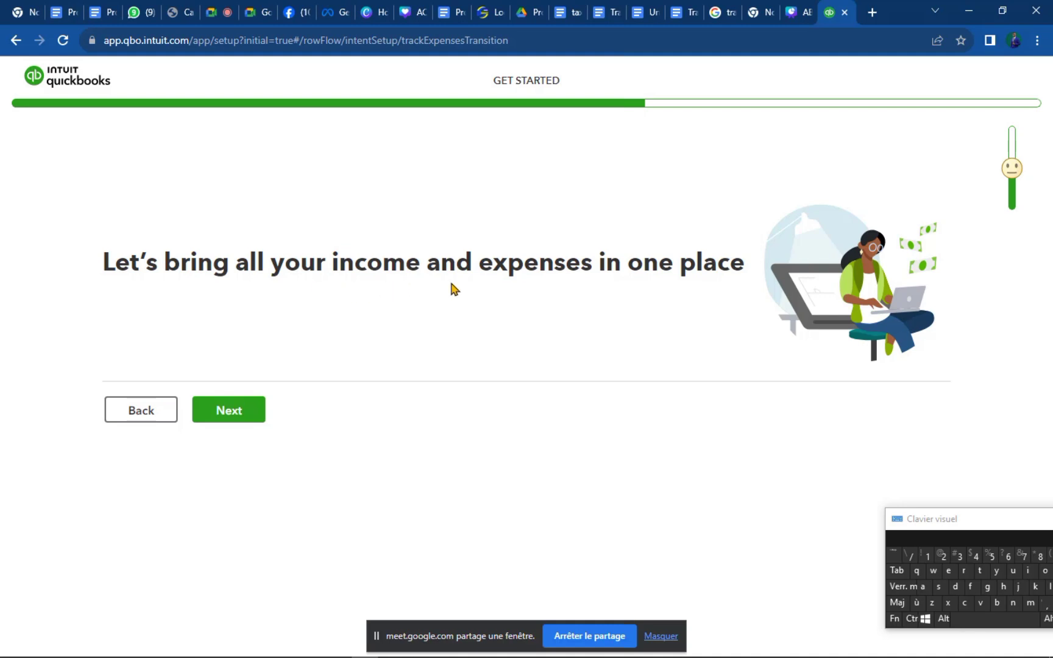
click(229, 412)
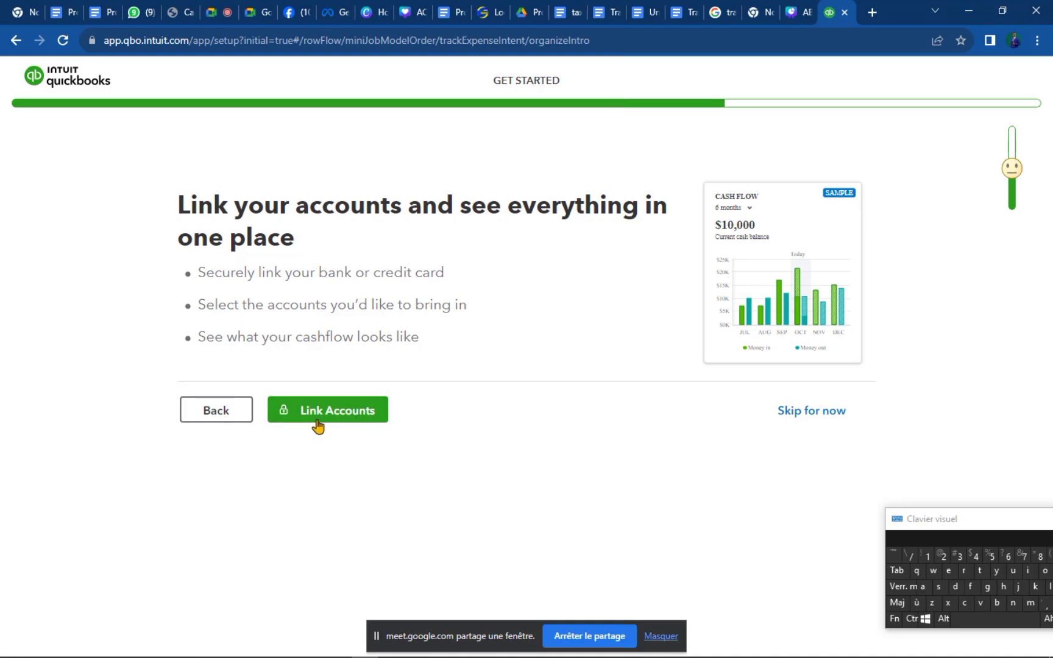
Read the bank-linking point and choose to link a bank or credit card.
click(816, 427)
drag(199, 273, 458, 281)
click(458, 274)
click(342, 417)
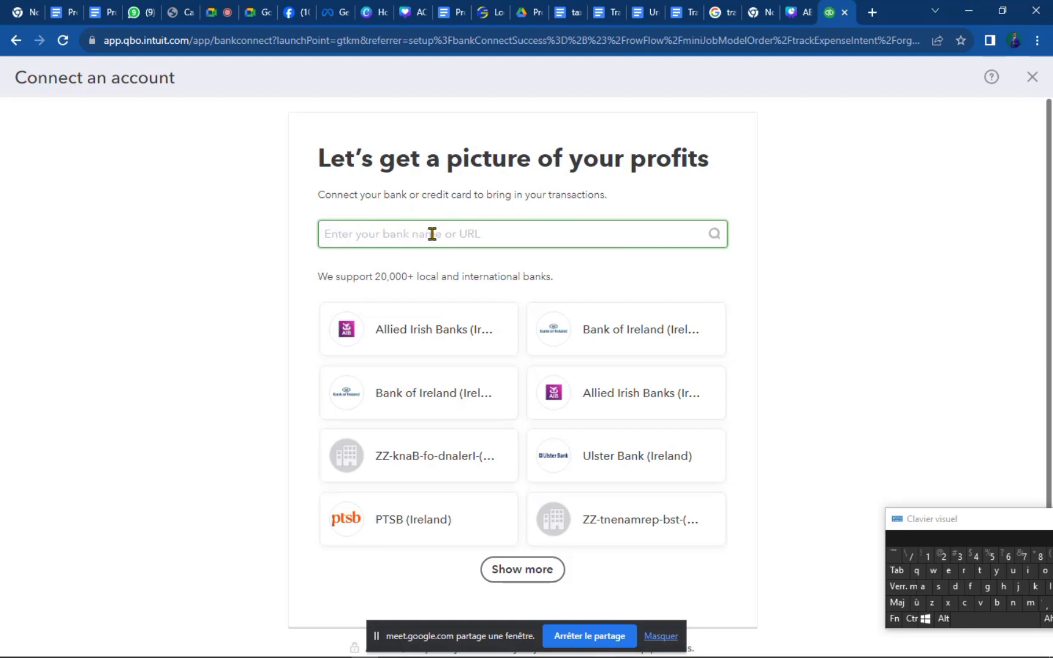
Search the bank list by typing partial bank names into the search box.
text(u)
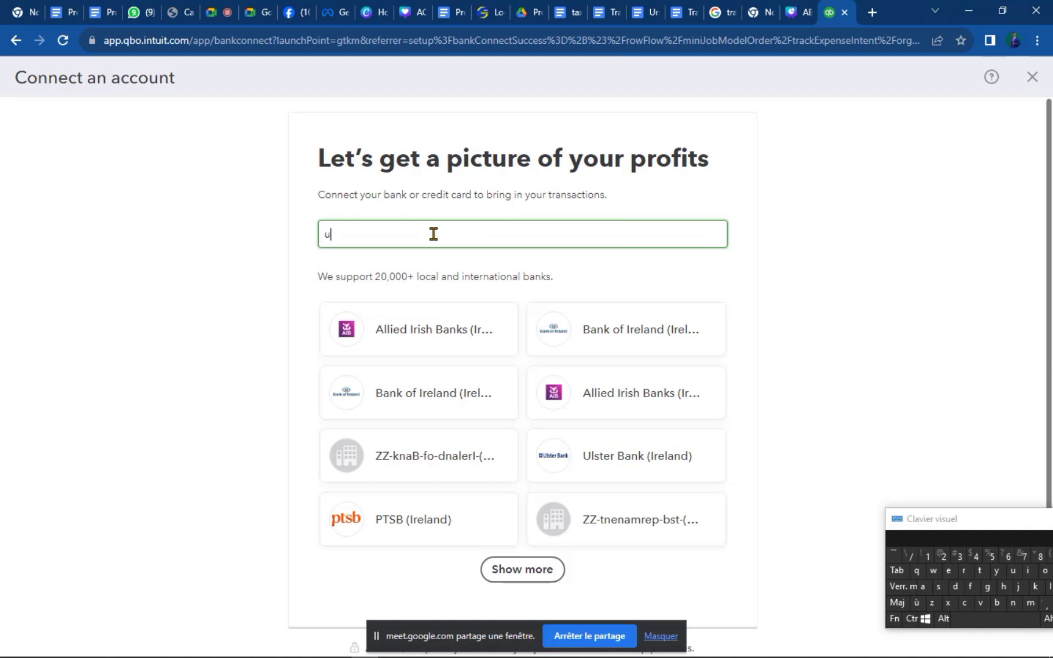
text(ba)
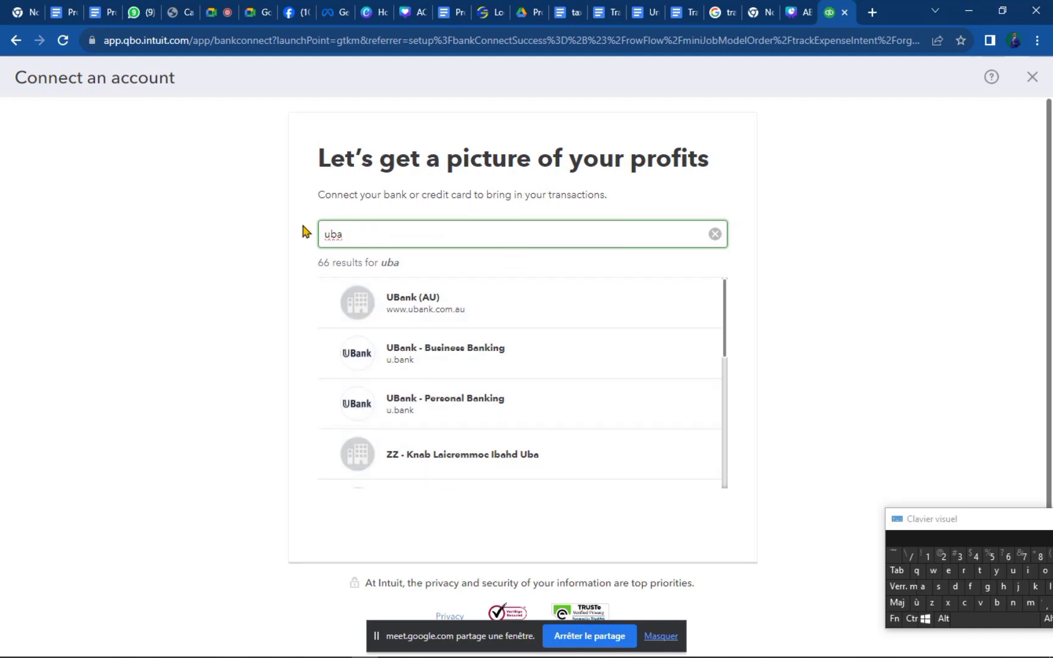
text(e)
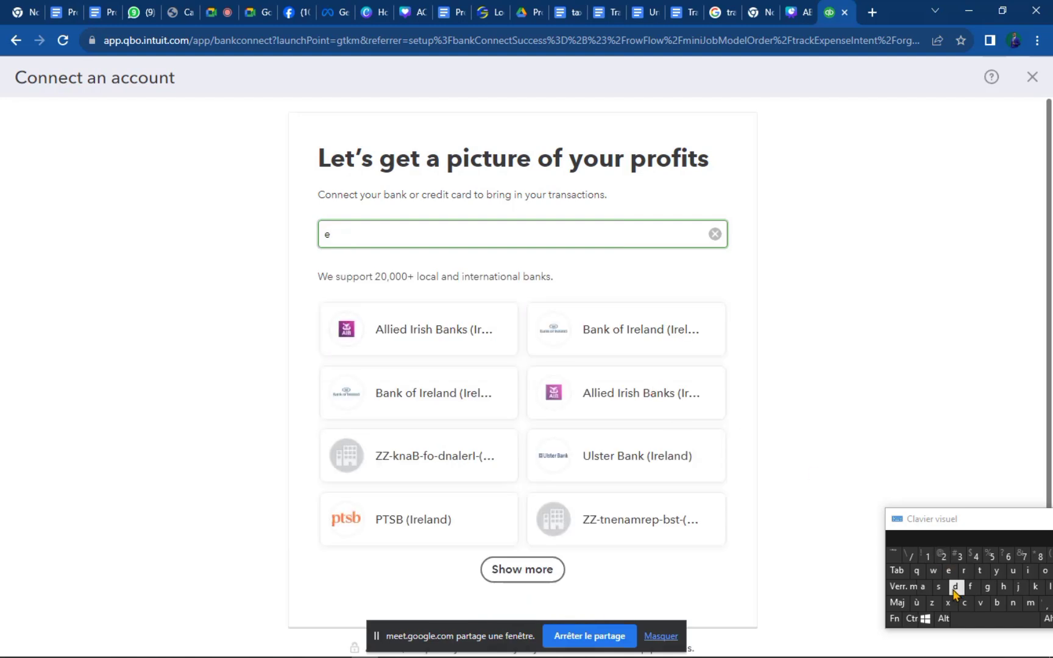
click(964, 604)
text(o)
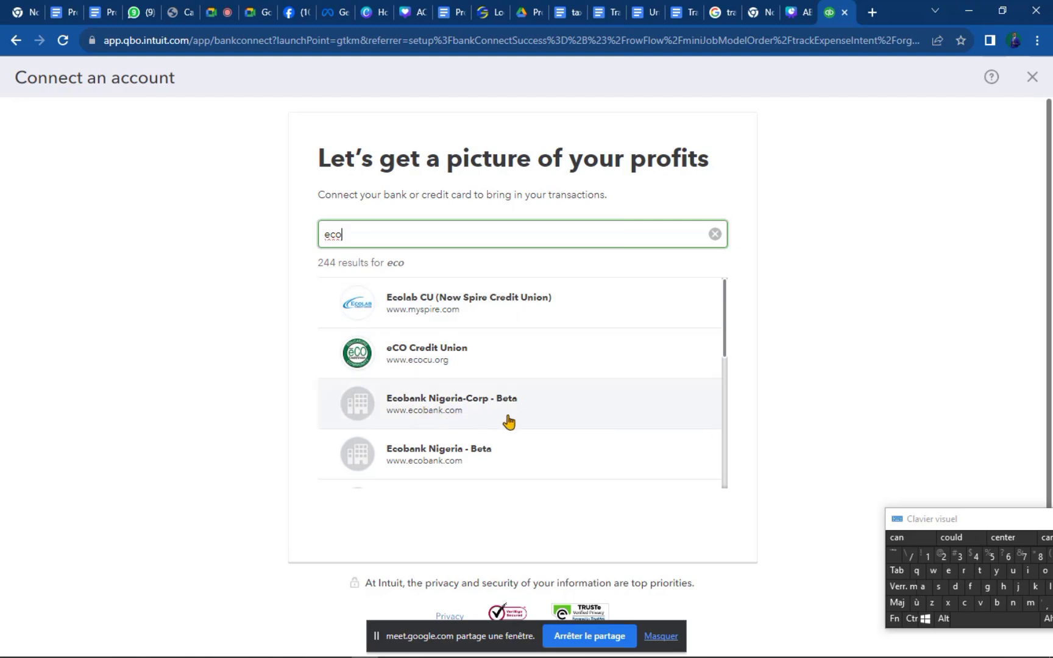
scroll(663, 396, down, 10)
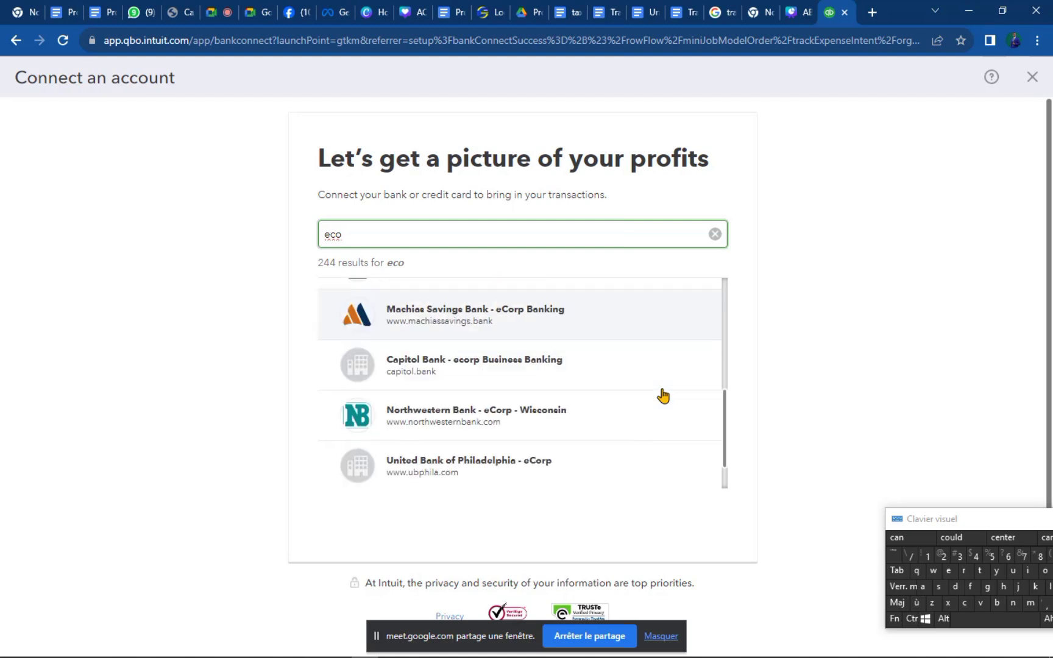
scroll(663, 396, up, 10)
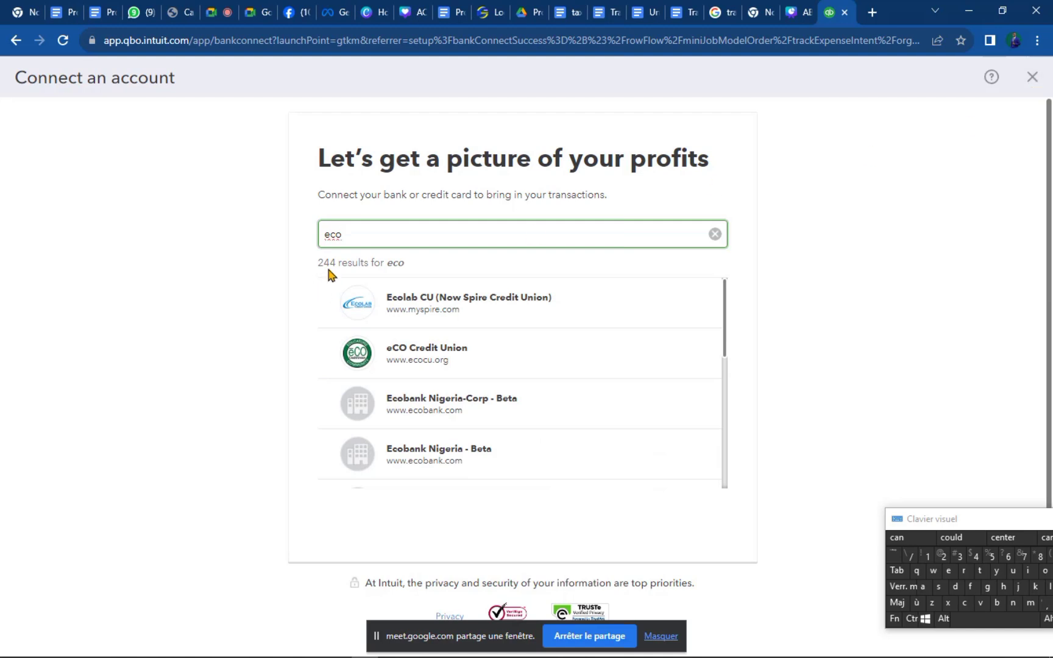
Replace the search text to look for PayPal and scroll through the results.
drag(360, 244, 303, 244)
text(p)
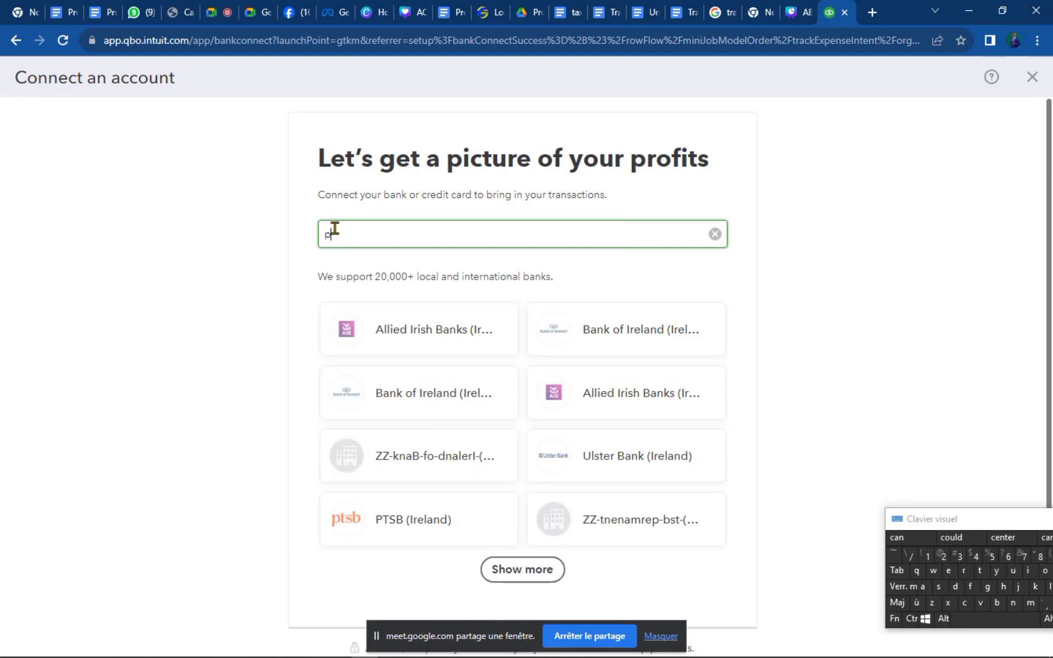
text(sy)
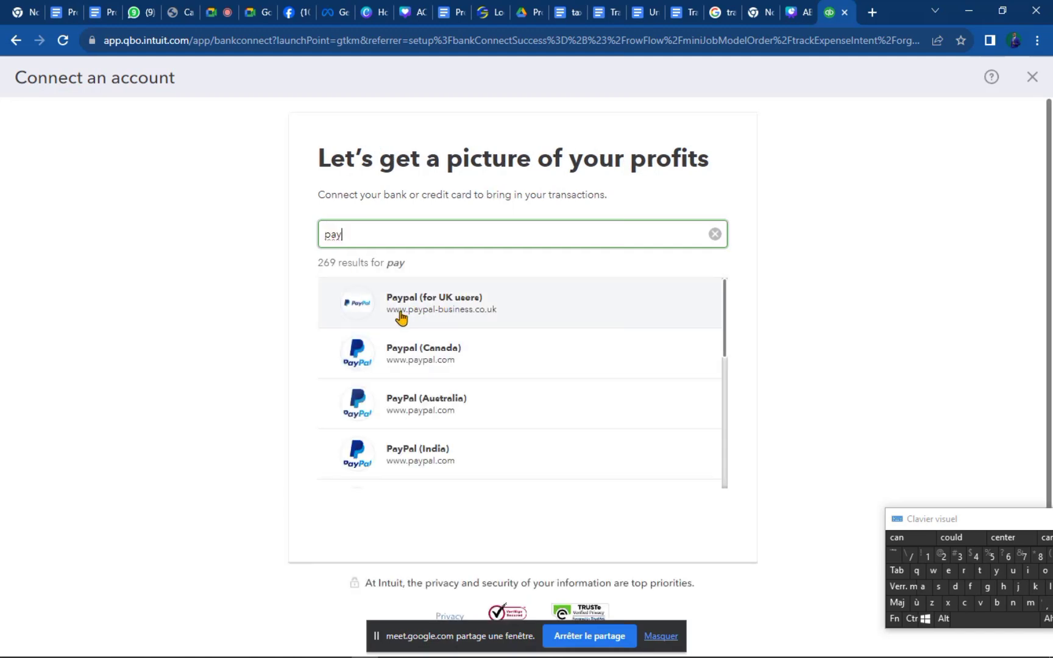
scroll(442, 366, down, 3)
scroll(443, 368, down, 3)
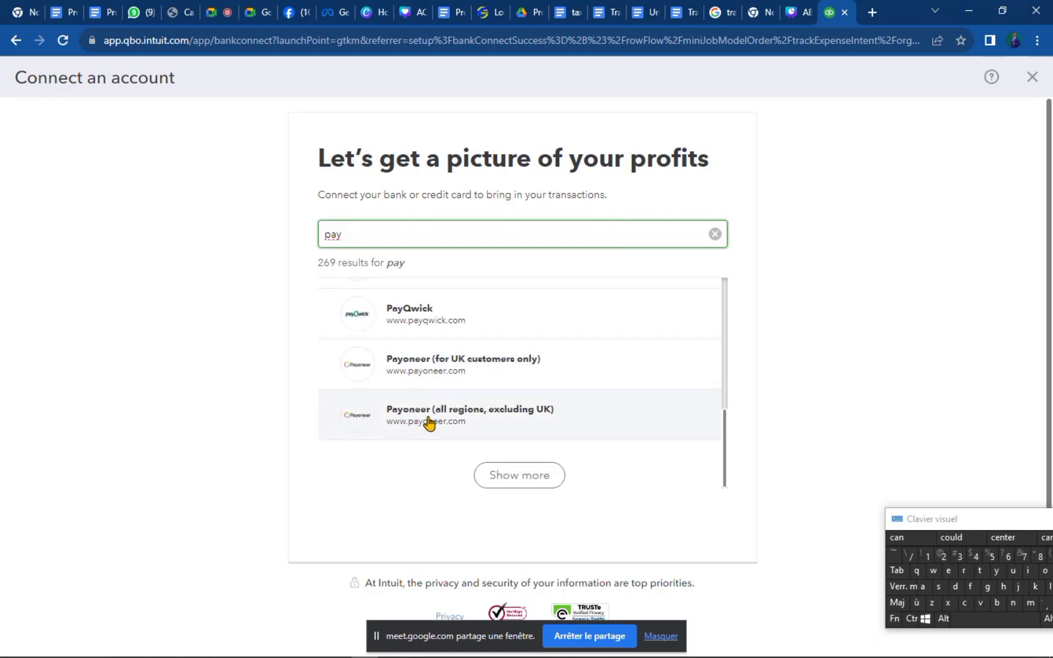
scroll(424, 427, up, 3)
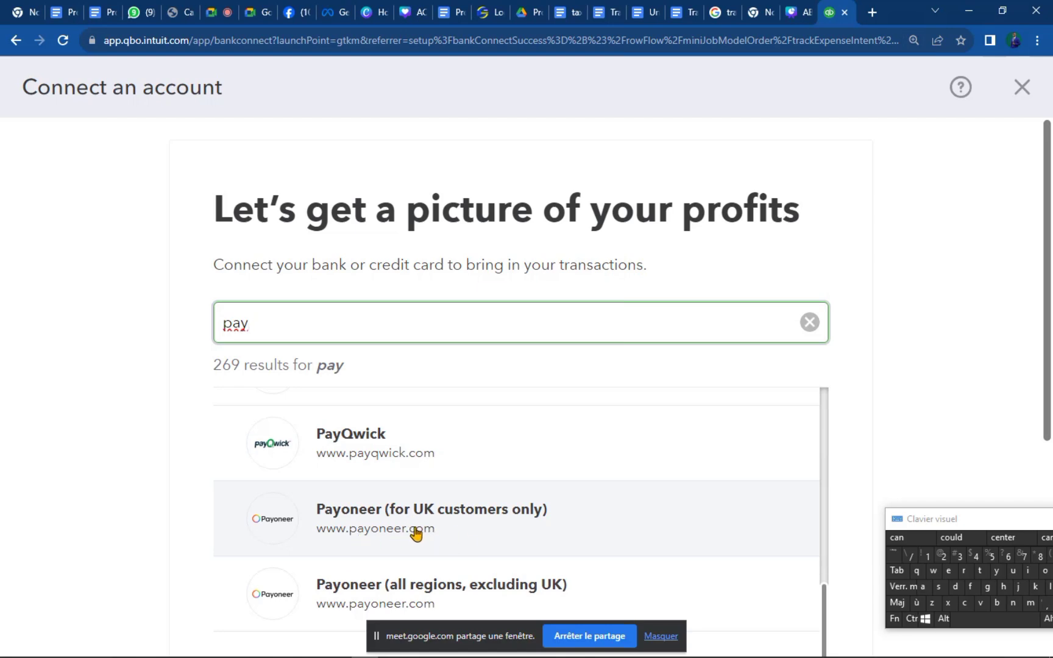
scroll(414, 532, up, 3)
scroll(415, 532, down, 3)
scroll(859, 363, down, 5)
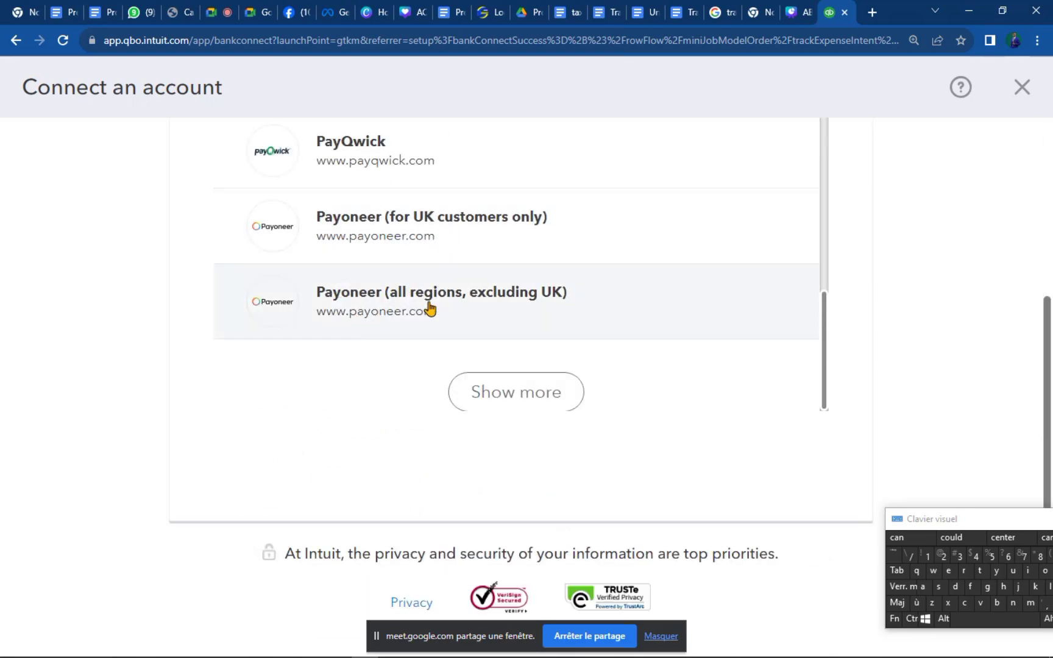
scroll(517, 370, up, 5)
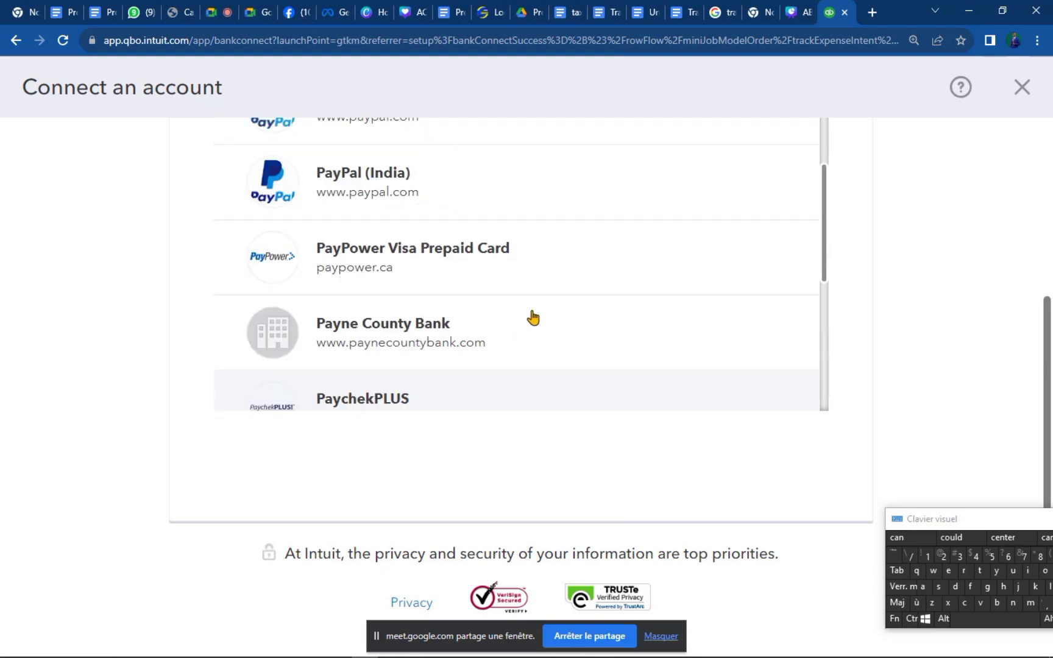
scroll(529, 357, down, 5)
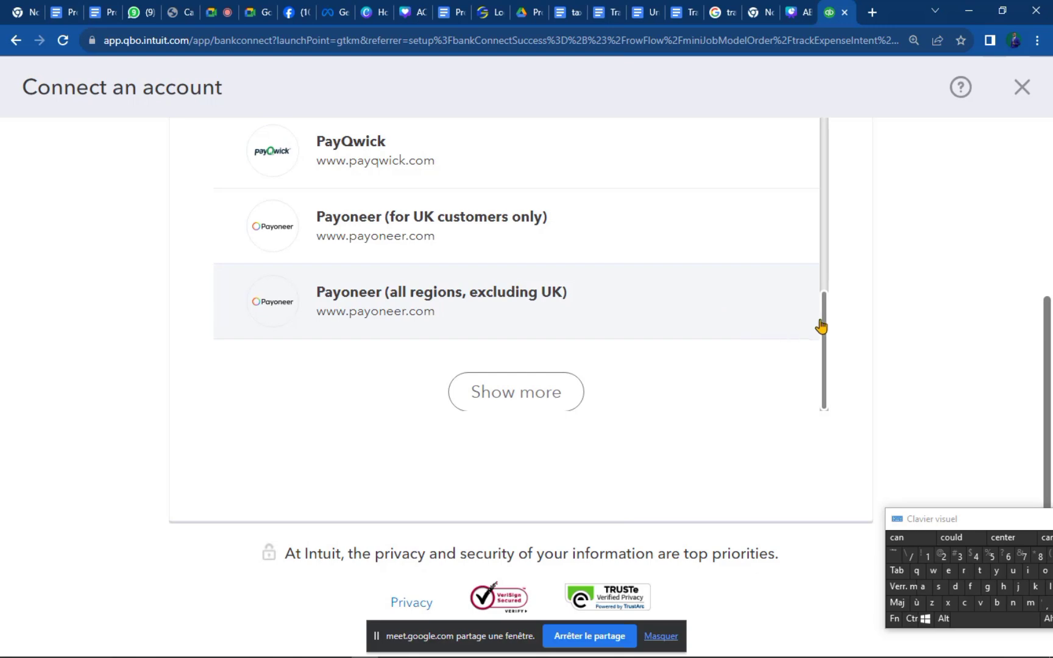
drag(827, 294, 816, 143)
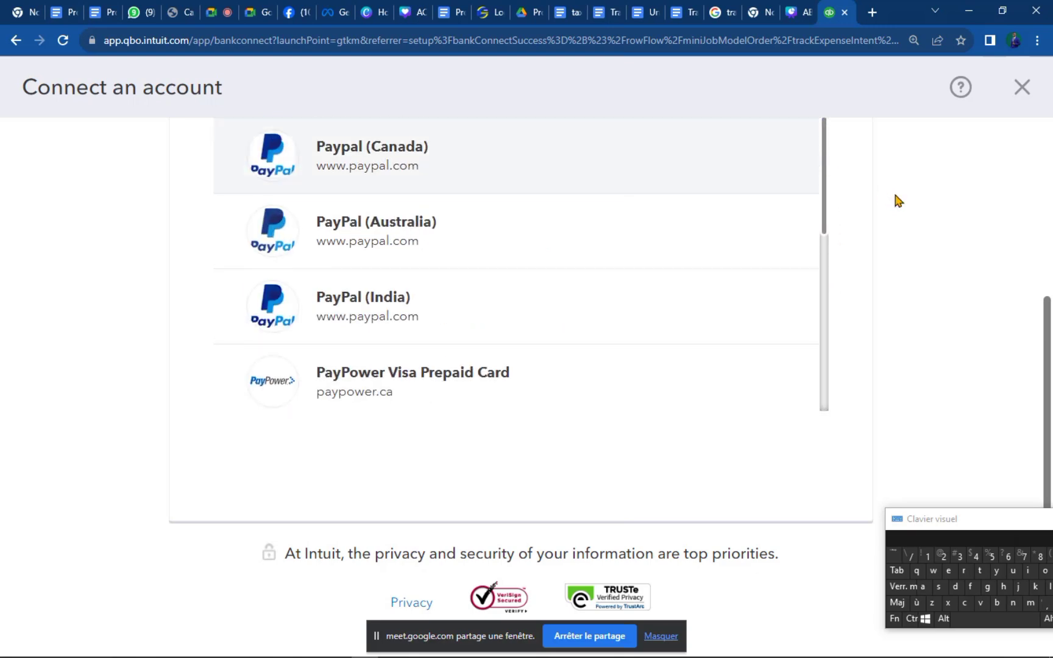
scroll(895, 200, up, 5)
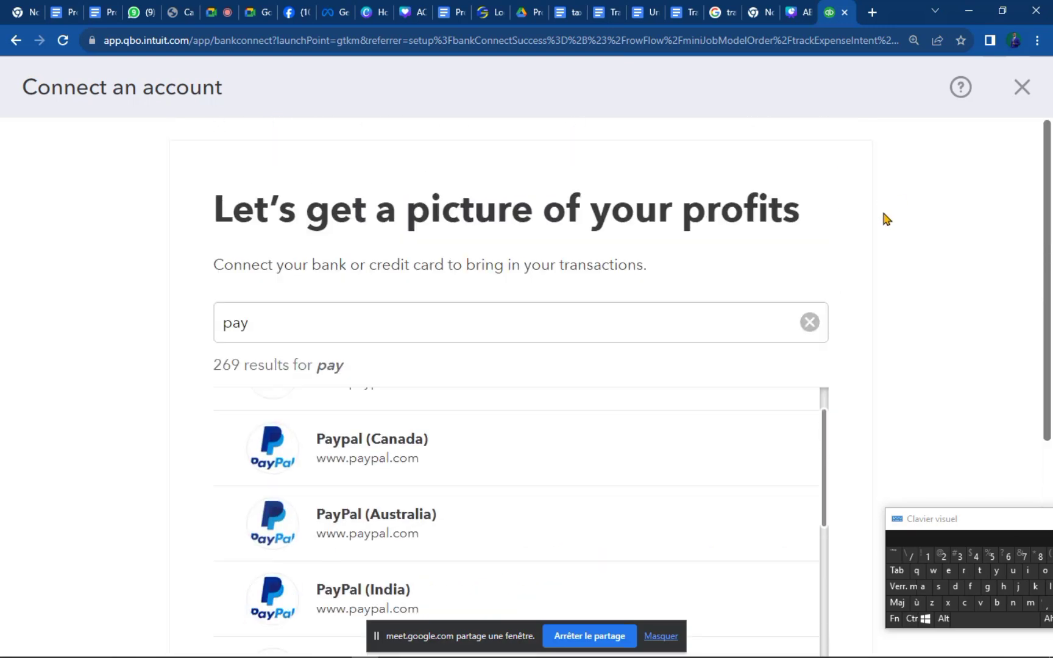
Zoom the page out and close the Connect an account screen without linking.
drag(804, 216, 219, 271)
click(579, 283)
drag(579, 283, 644, 269)
key(ctrl+minus)
key(ctrl+minus)
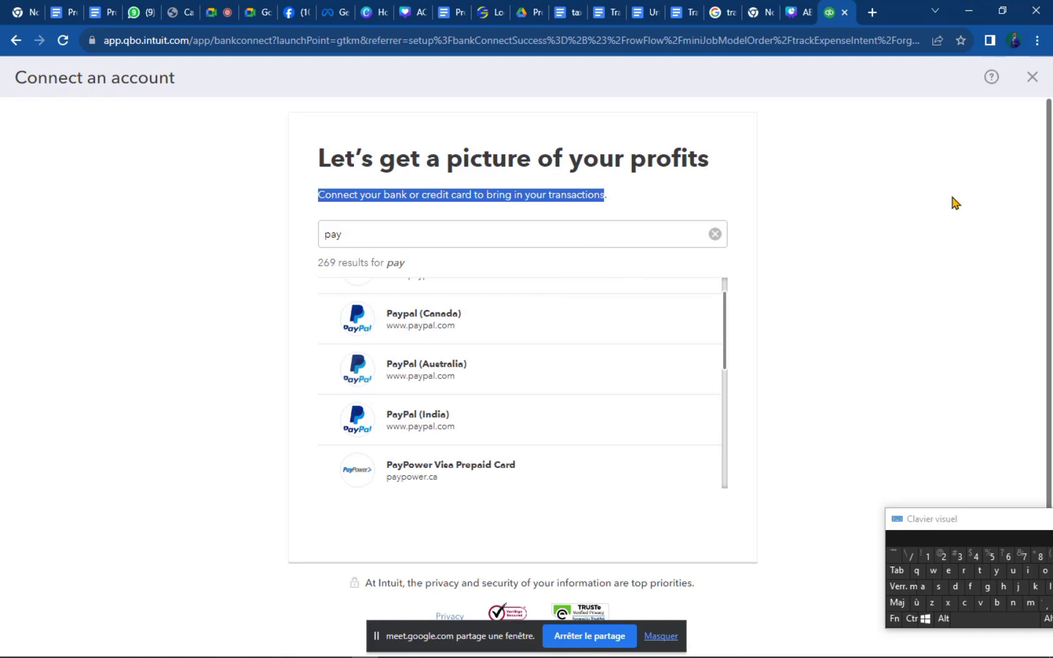
click(1032, 77)
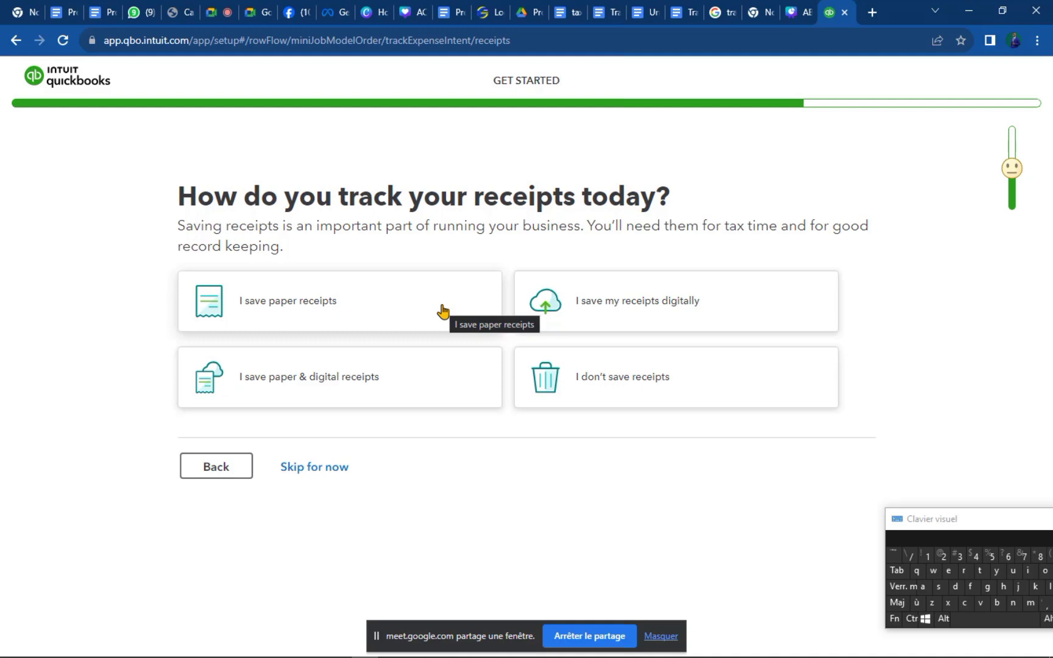
Answer the receipts question with 'I save paper & digital receipts'.
click(341, 378)
Advance through the remaining setup questions to the 'We're almost ready to dive in!' page.
click(325, 491)
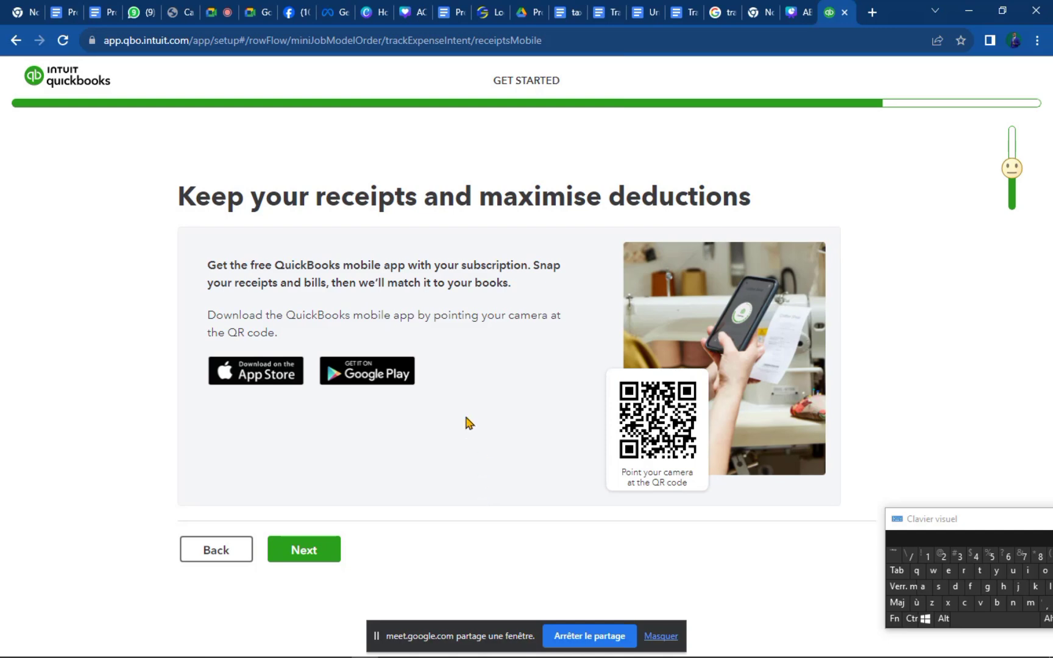
click(224, 558)
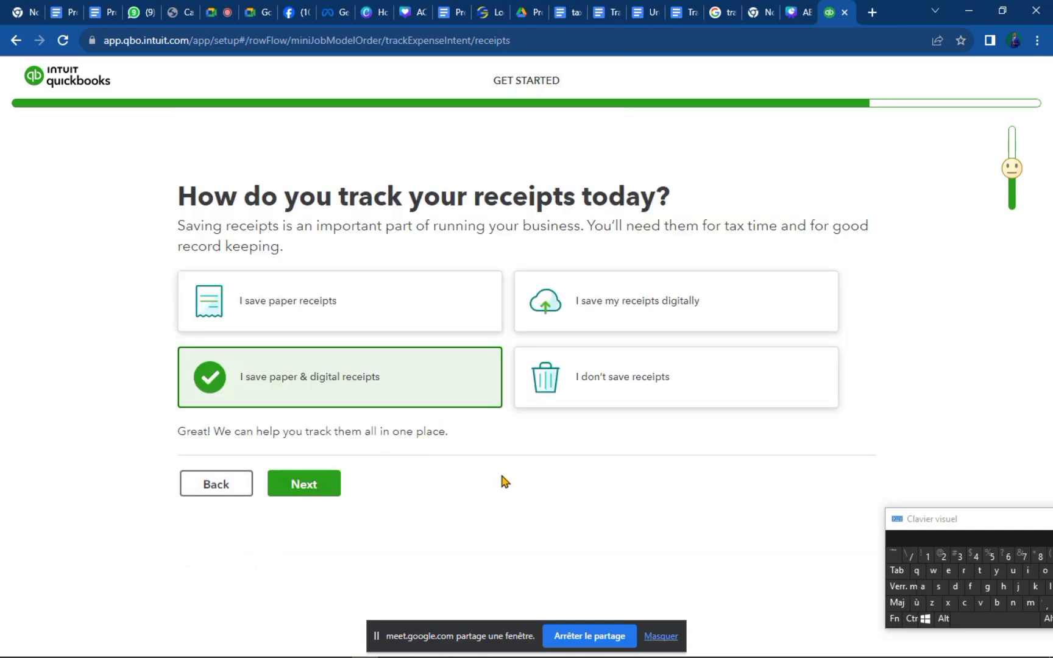
click(337, 489)
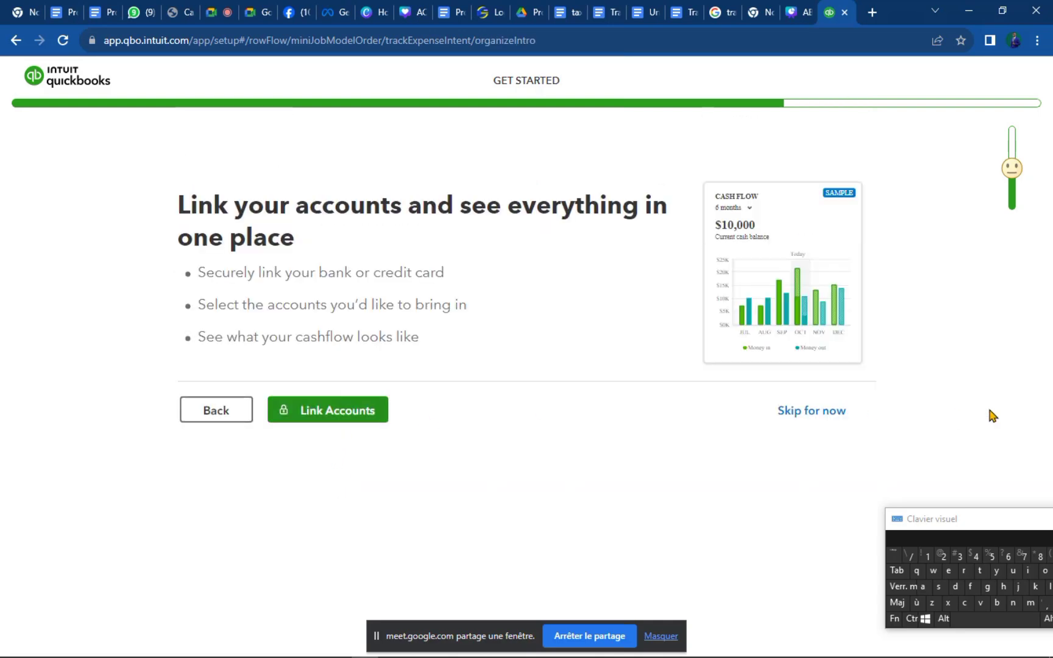
click(820, 418)
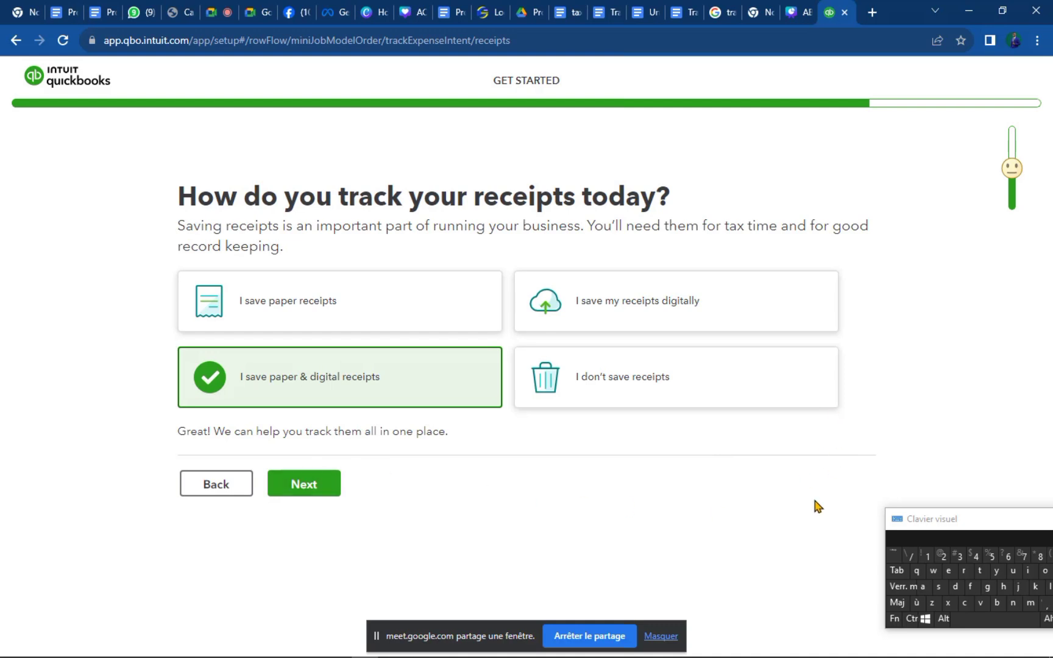
click(305, 493)
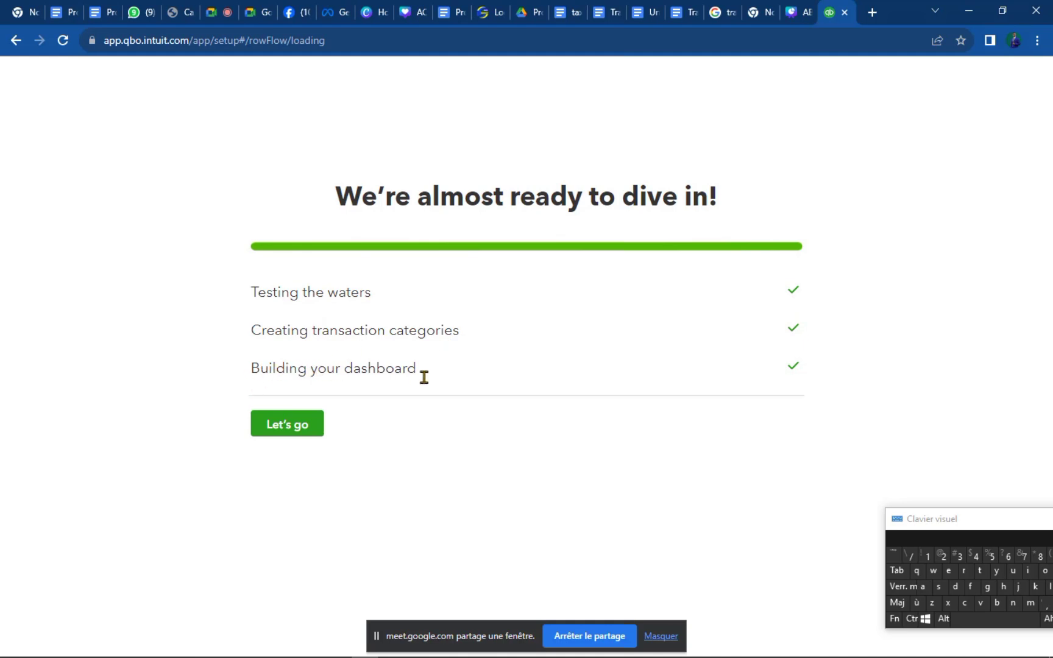
Finish setup with Let's go so the proffest shopping dashboard loads.
click(305, 431)
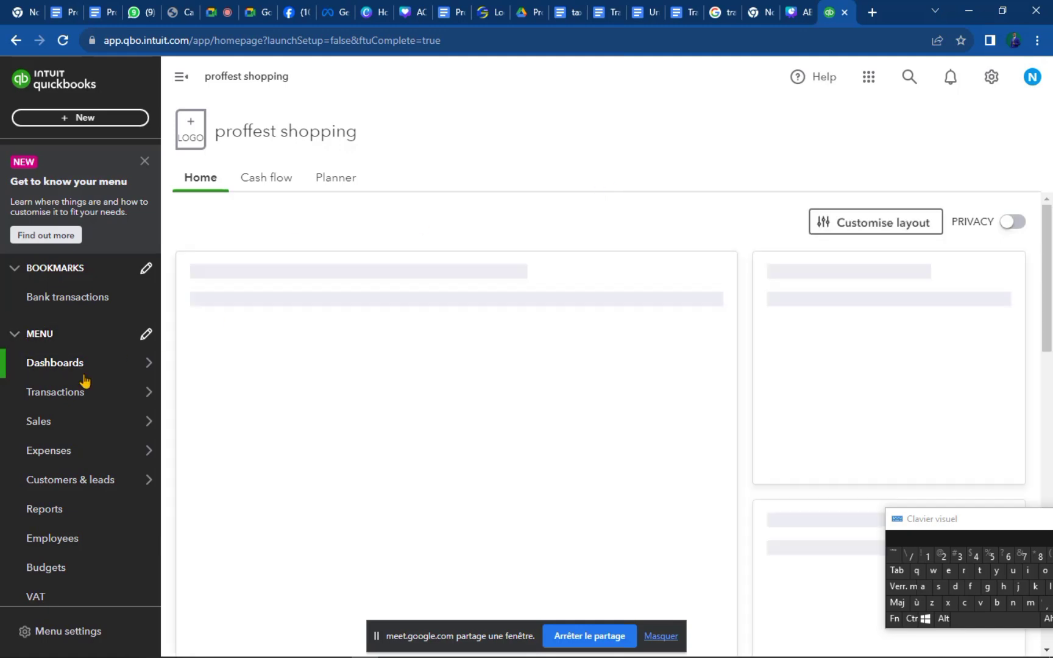
Wait for the proffest shopping Home dashboard to finish loading its widgets.
mouse_move(84, 379)
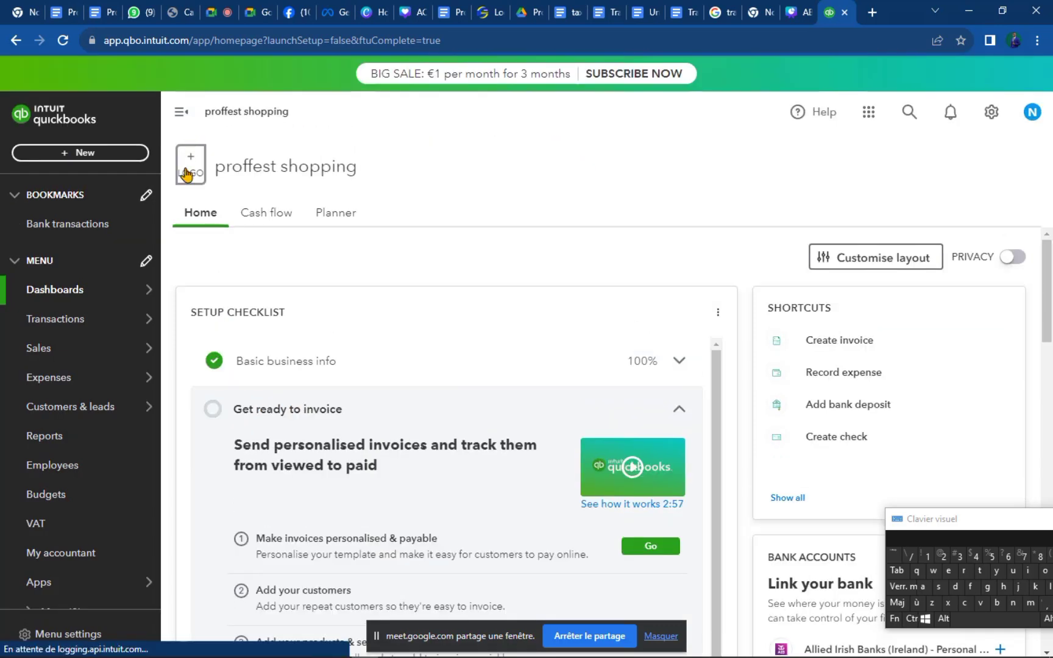
click(189, 175)
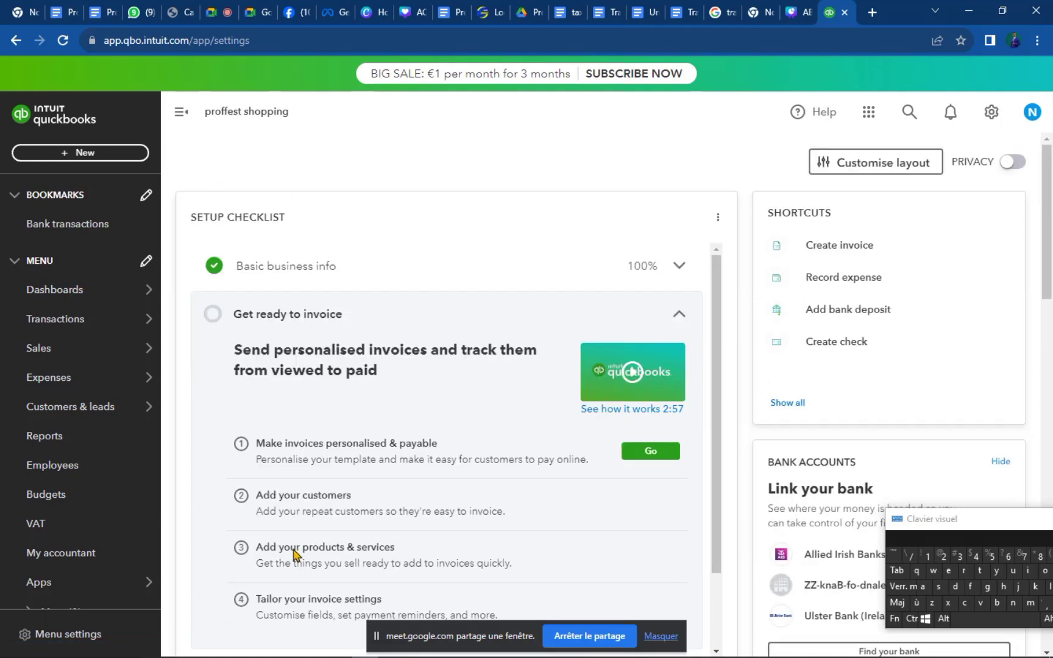
scroll(296, 545, down, 3)
scroll(527, 431, down, 2)
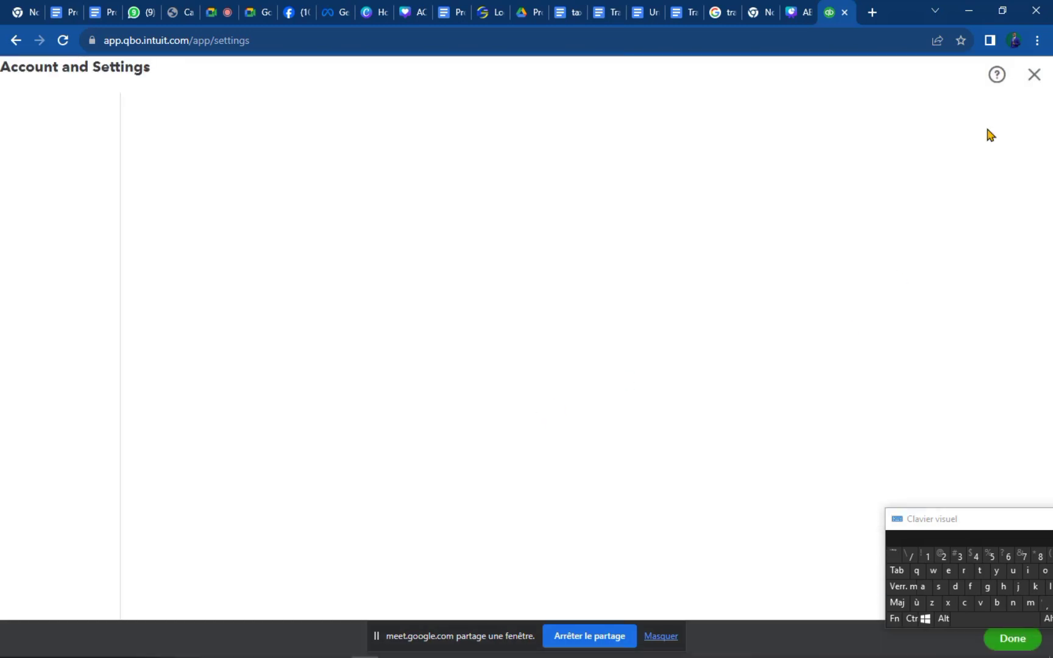
click(1040, 84)
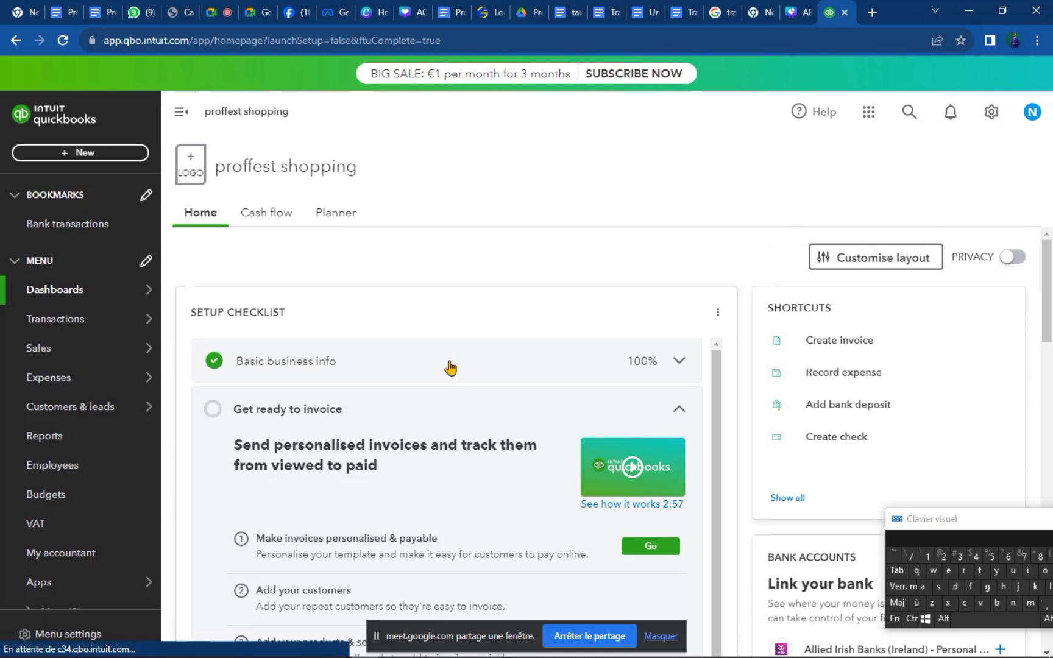
scroll(450, 366, down, 10)
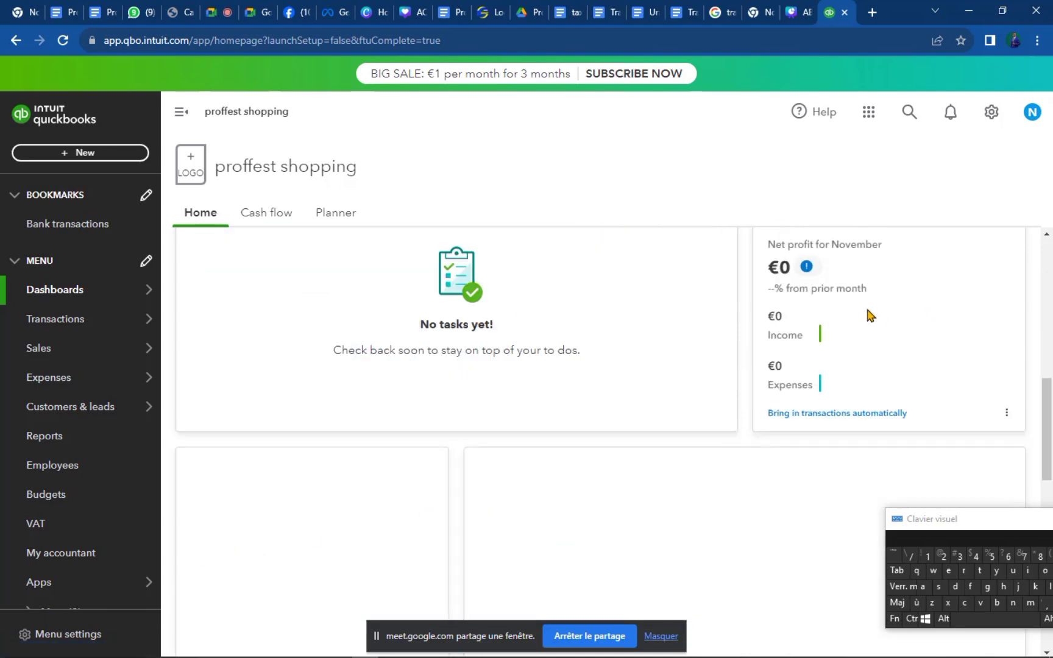
scroll(862, 428, down, 5)
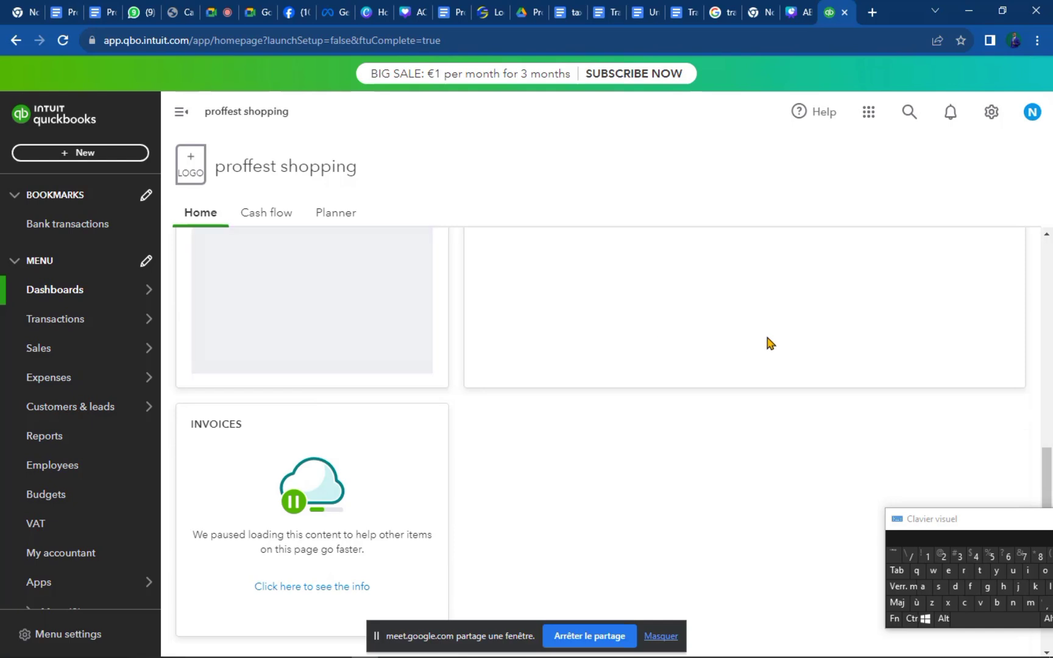
scroll(766, 342, up, 6)
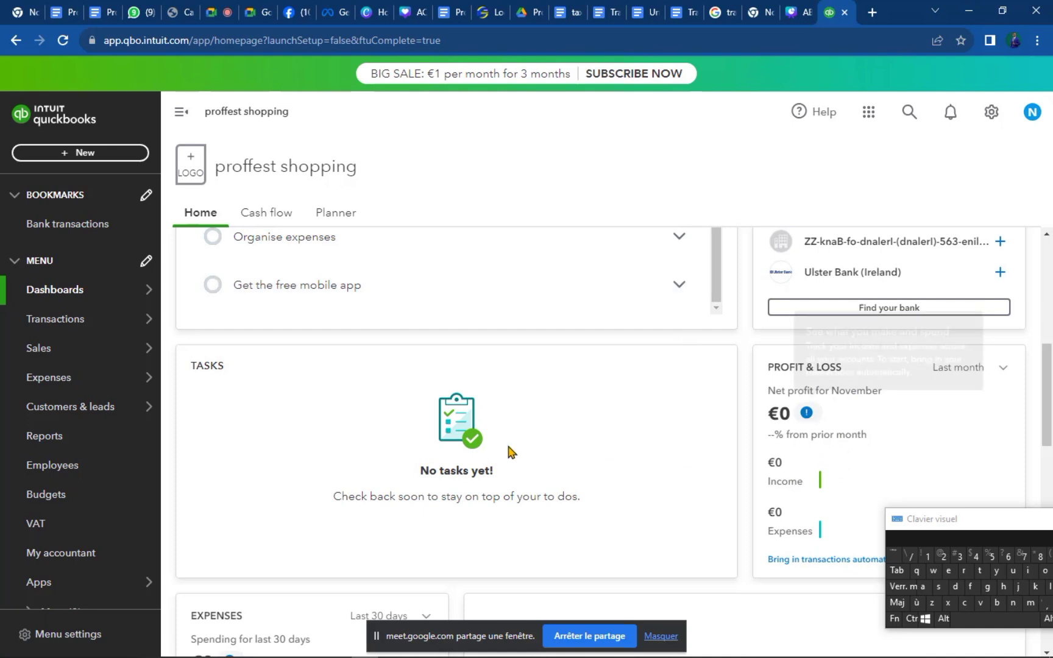
scroll(488, 454, down, 5)
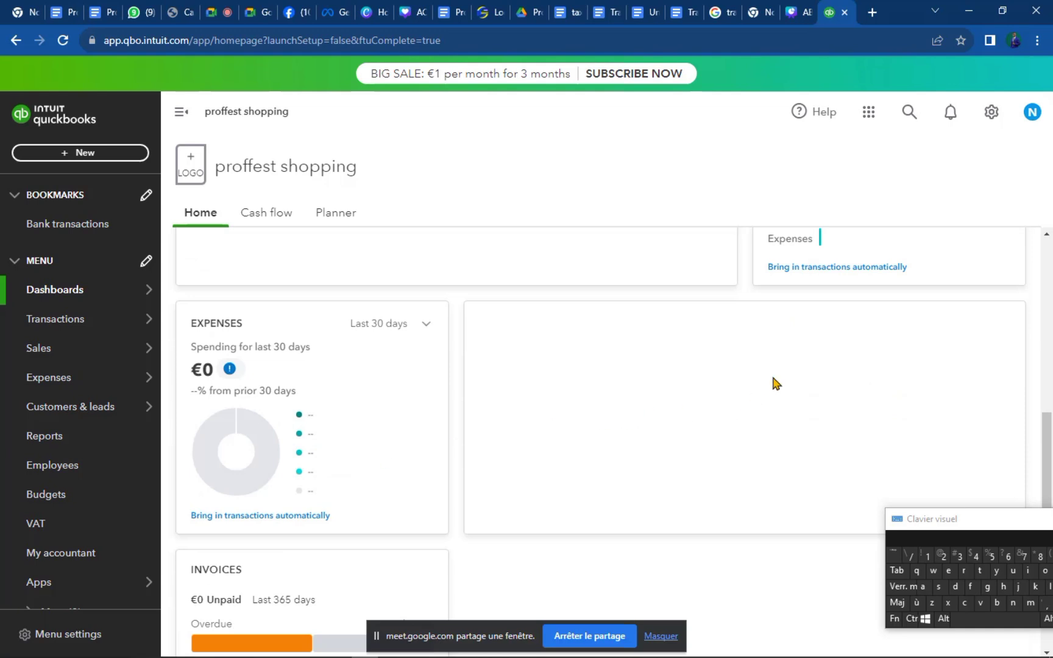
scroll(566, 457, down, 4)
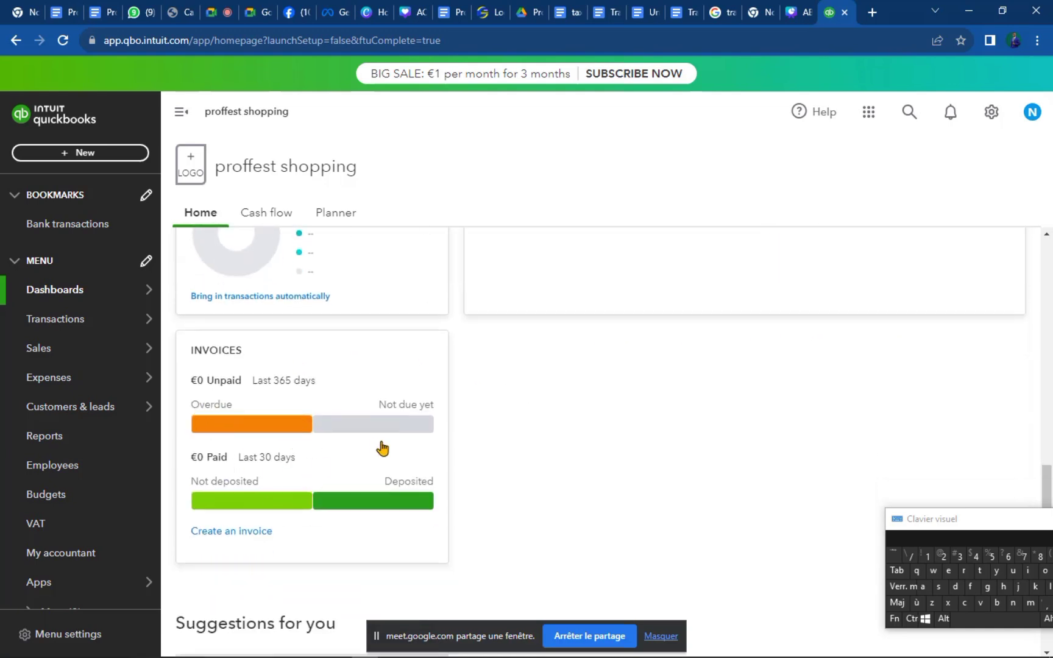
scroll(359, 408, up, 6)
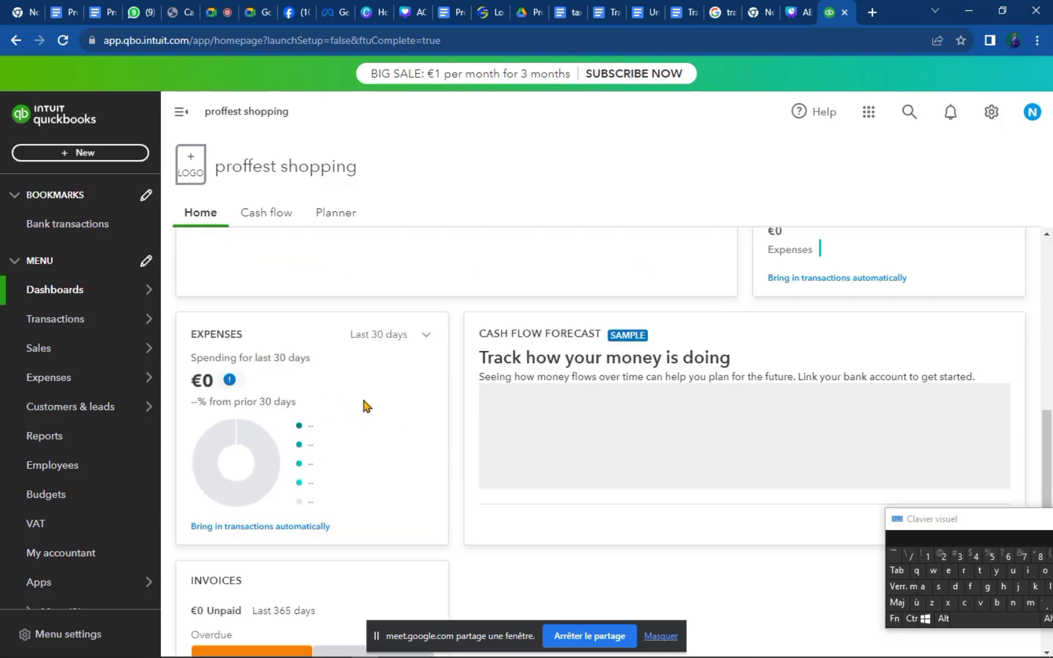
scroll(363, 400, up, 8)
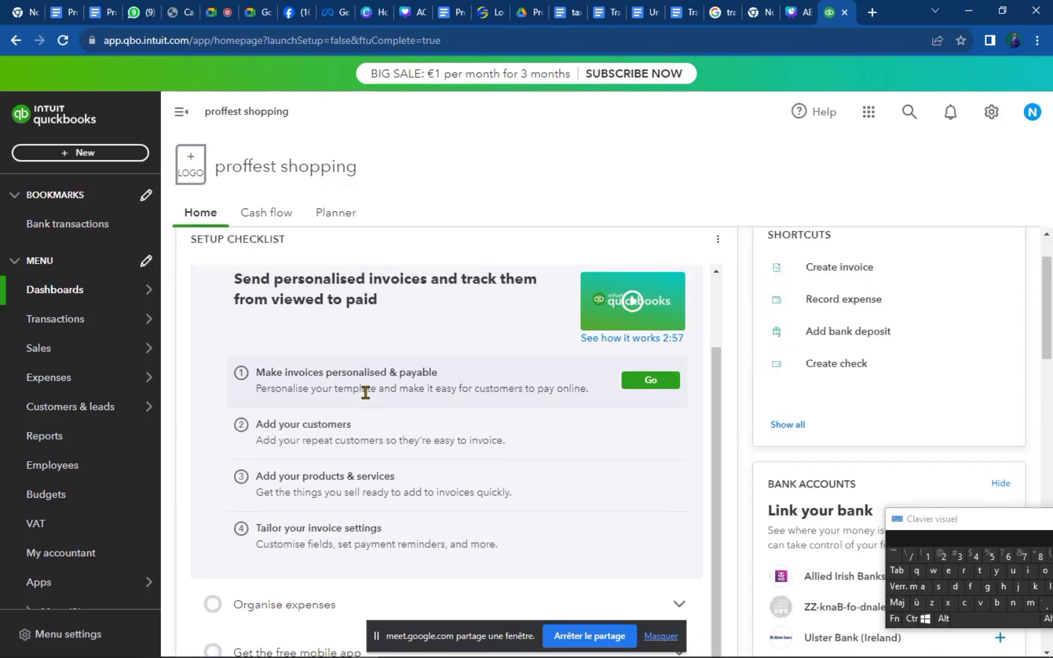
scroll(334, 309, up, 2)
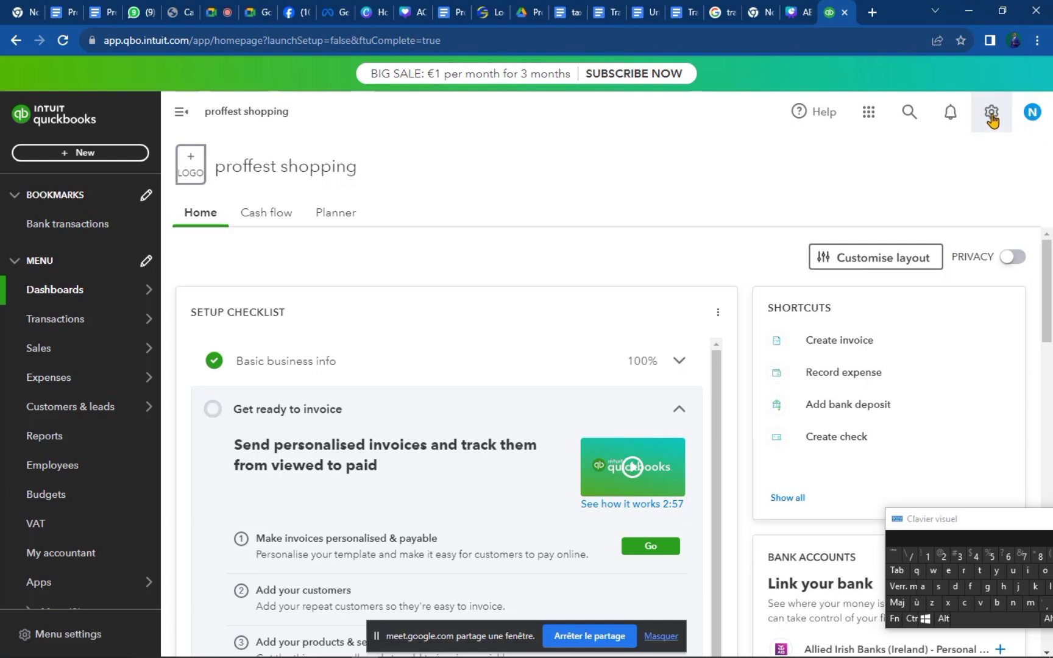
Use the gear menu's 'Switch to Business view' to leave Accountant view.
click(992, 115)
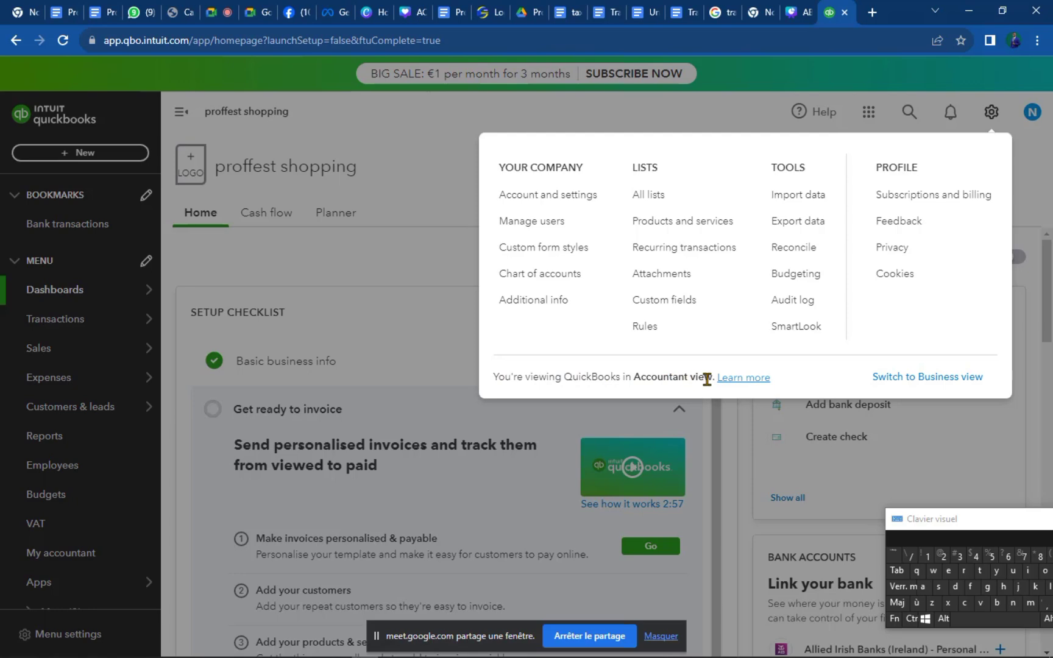
click(348, 266)
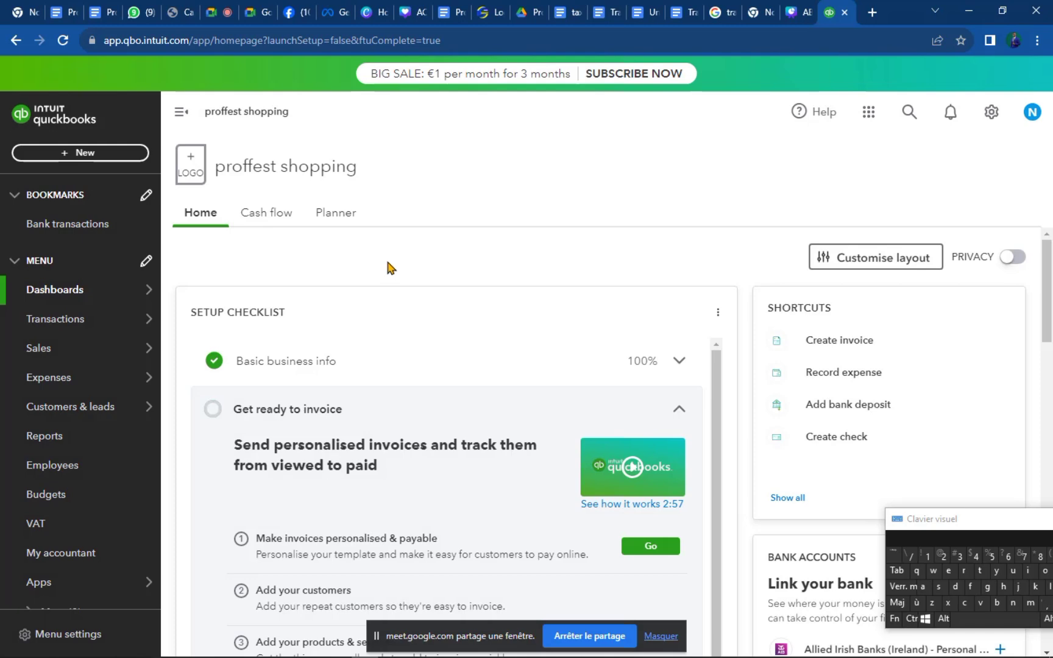
scroll(387, 266, down, 4)
scroll(388, 266, up, 4)
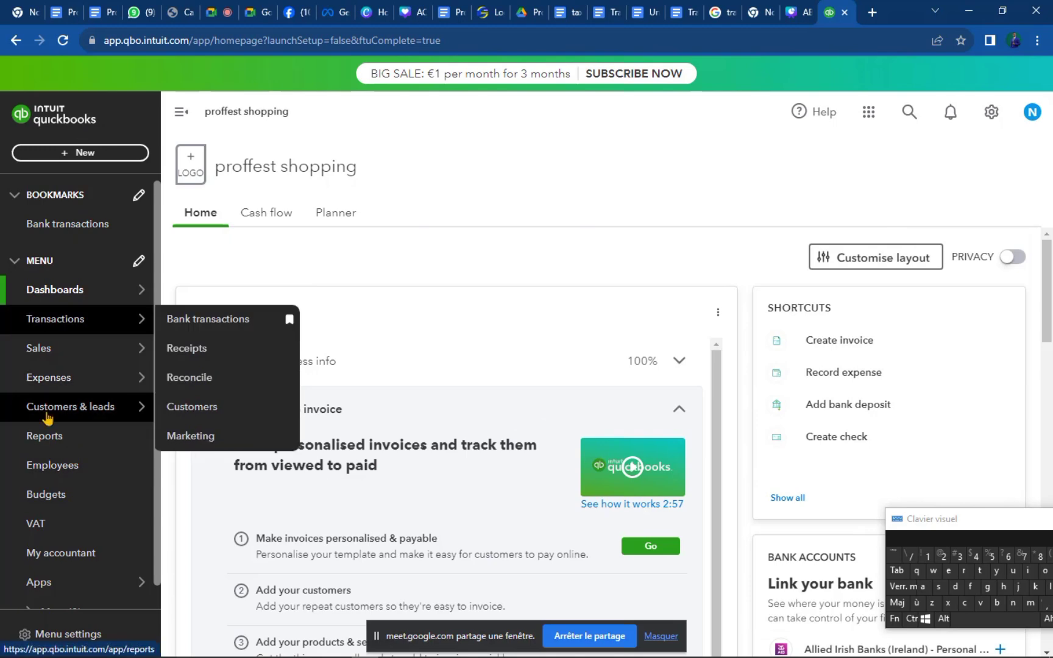
mouse_move(83, 405)
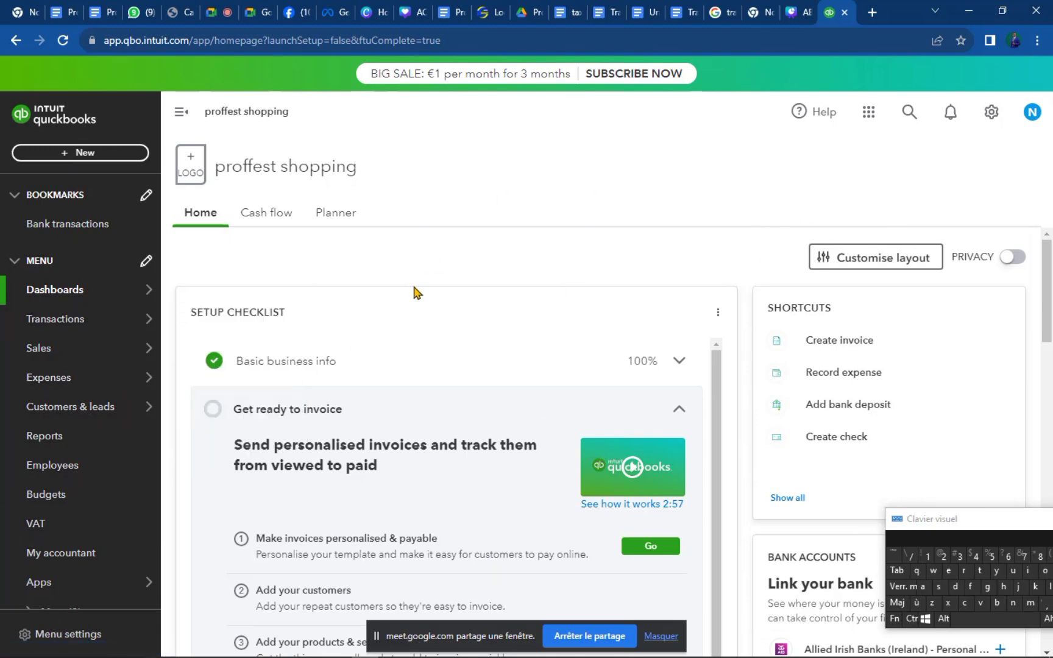
scroll(46, 552, down, 1)
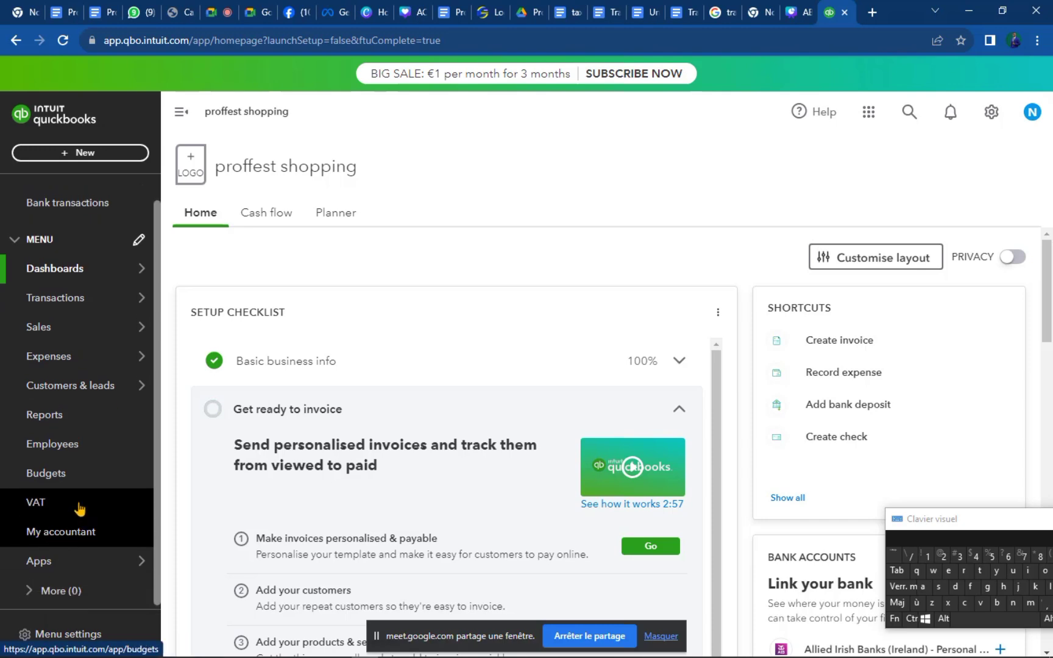
click(991, 113)
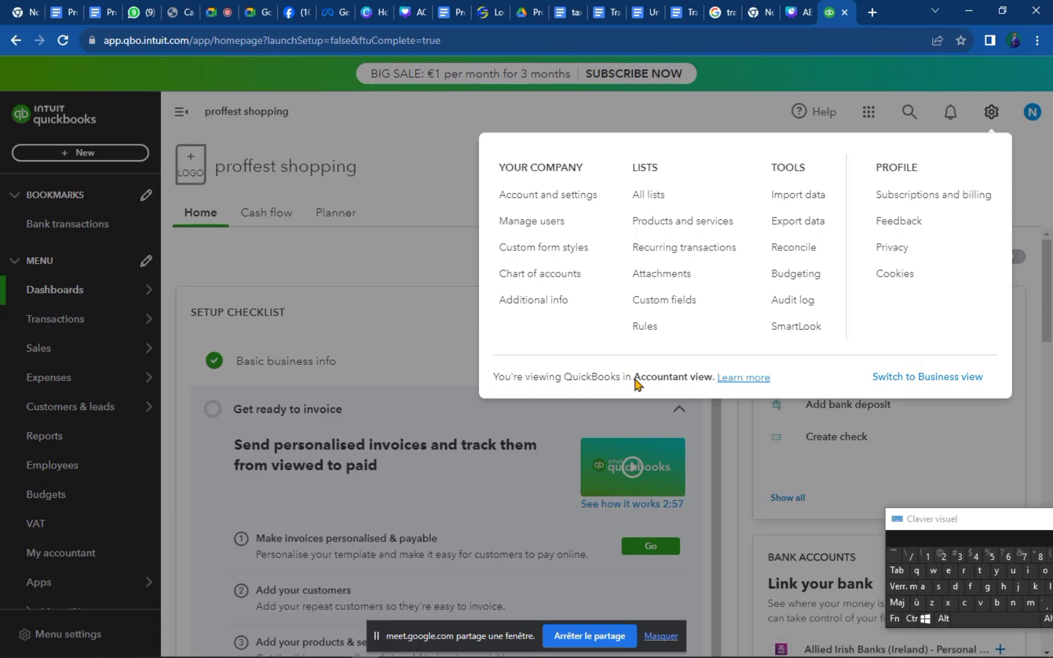
drag(639, 378, 674, 374)
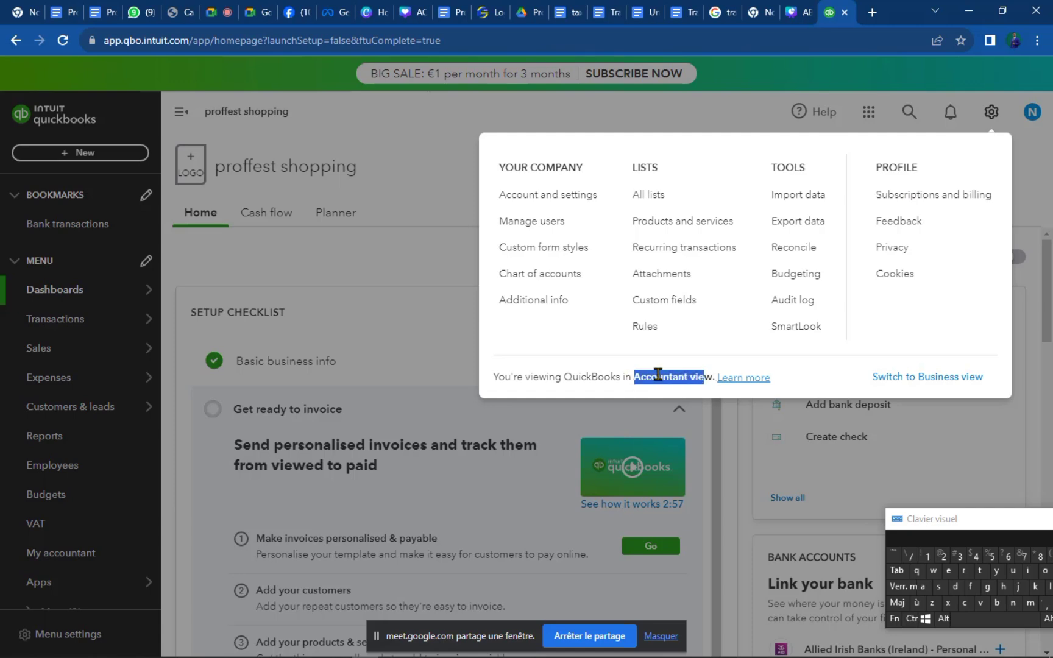
click(630, 378)
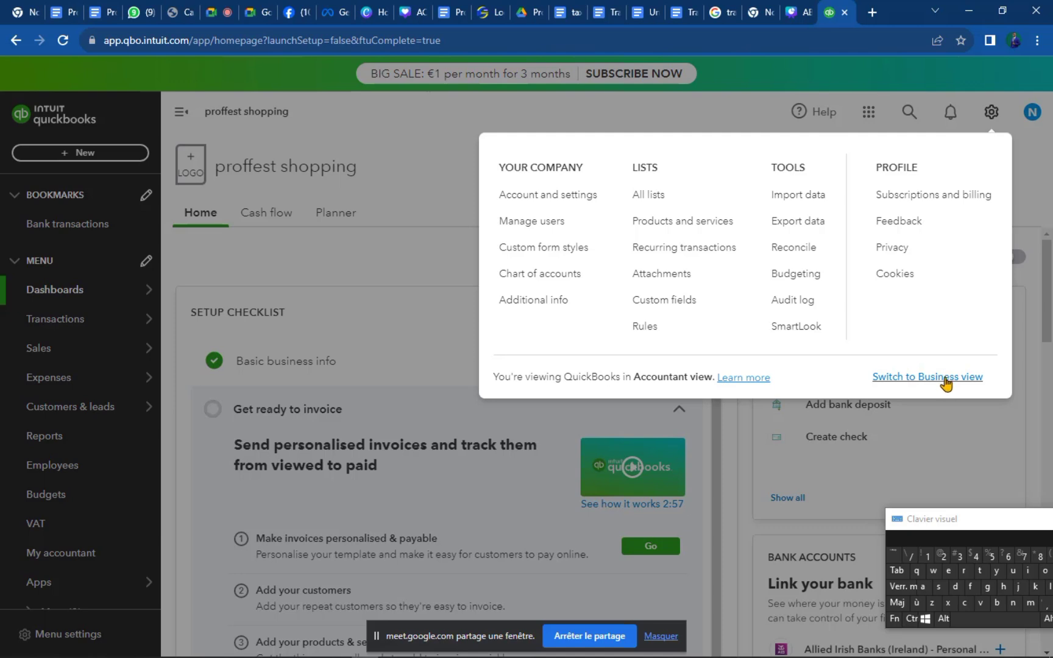
click(935, 377)
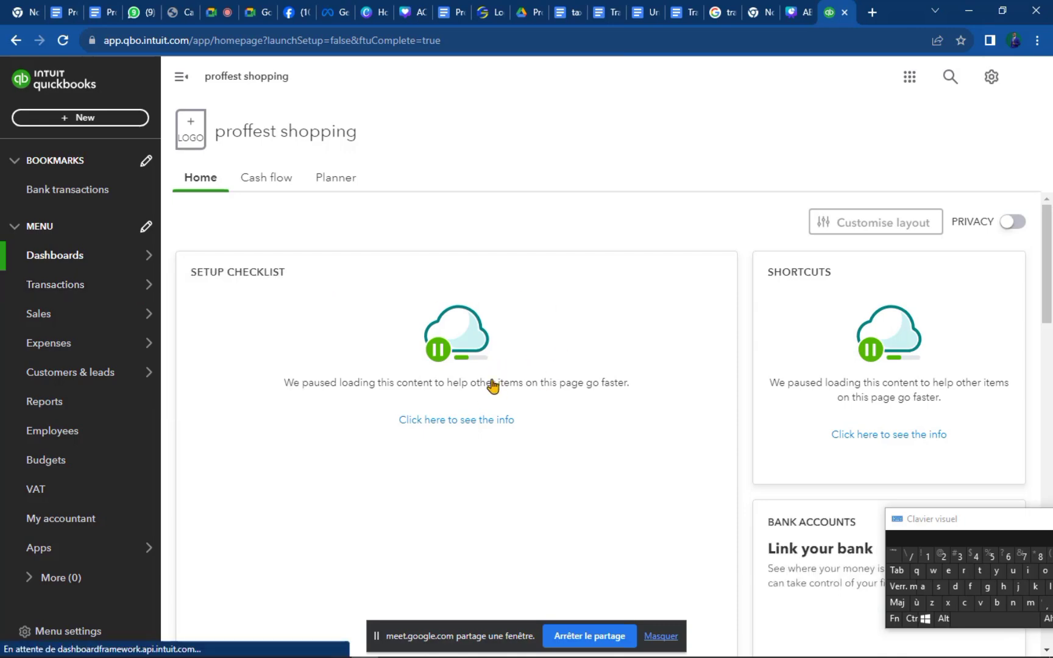
Look over the Business view dashboard and Transactions list, then bring up the gear settings menu.
scroll(485, 388, down, 8)
scroll(491, 382, down, 6)
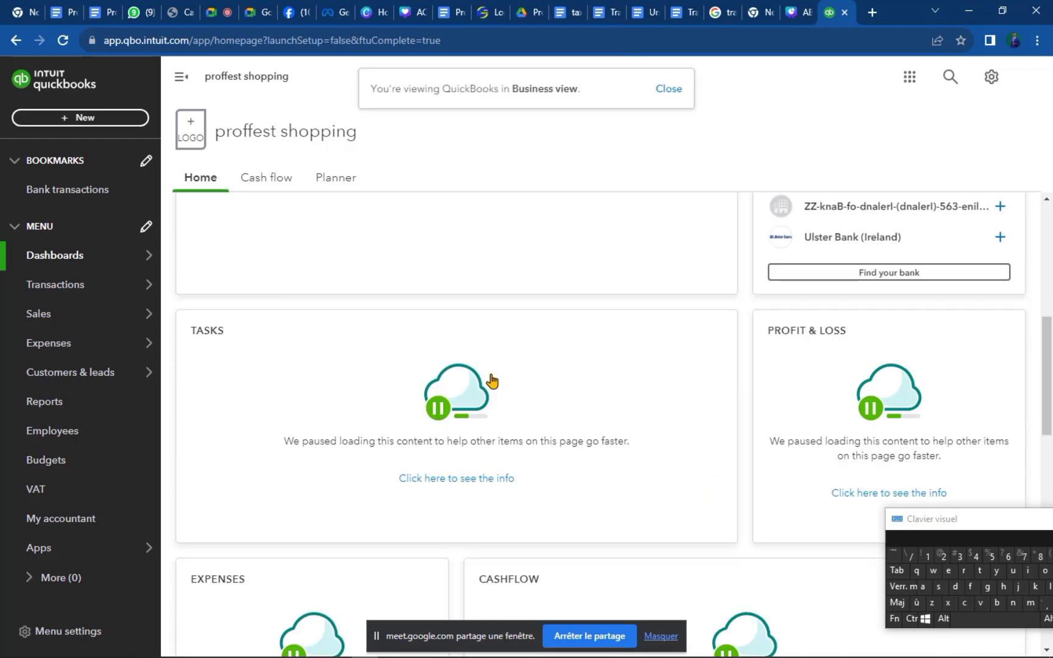
scroll(491, 381, up, 10)
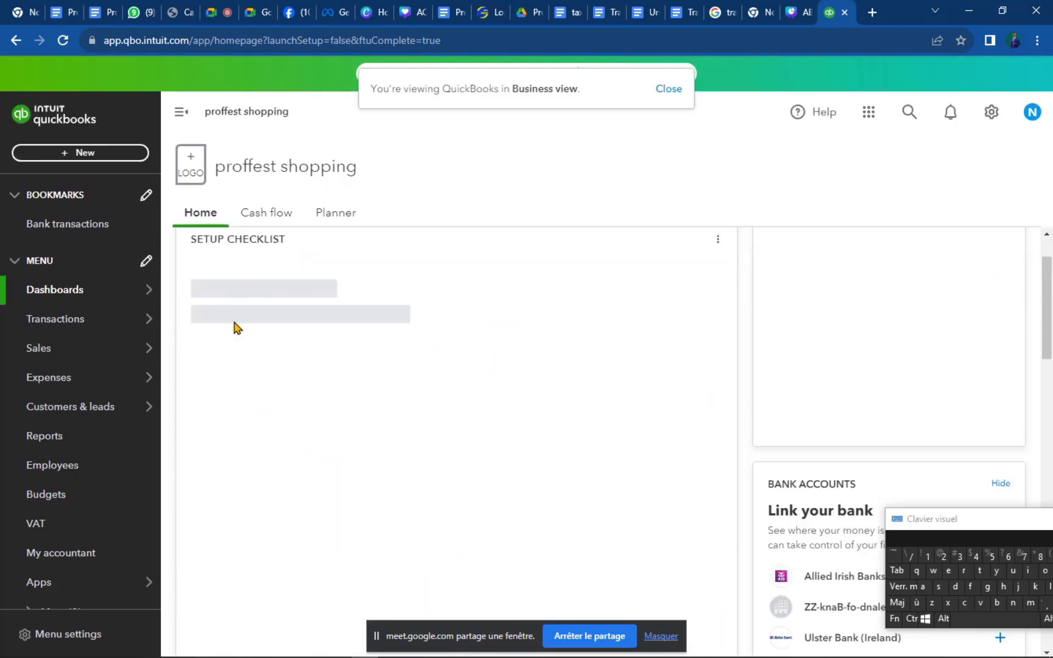
click(101, 324)
click(826, 230)
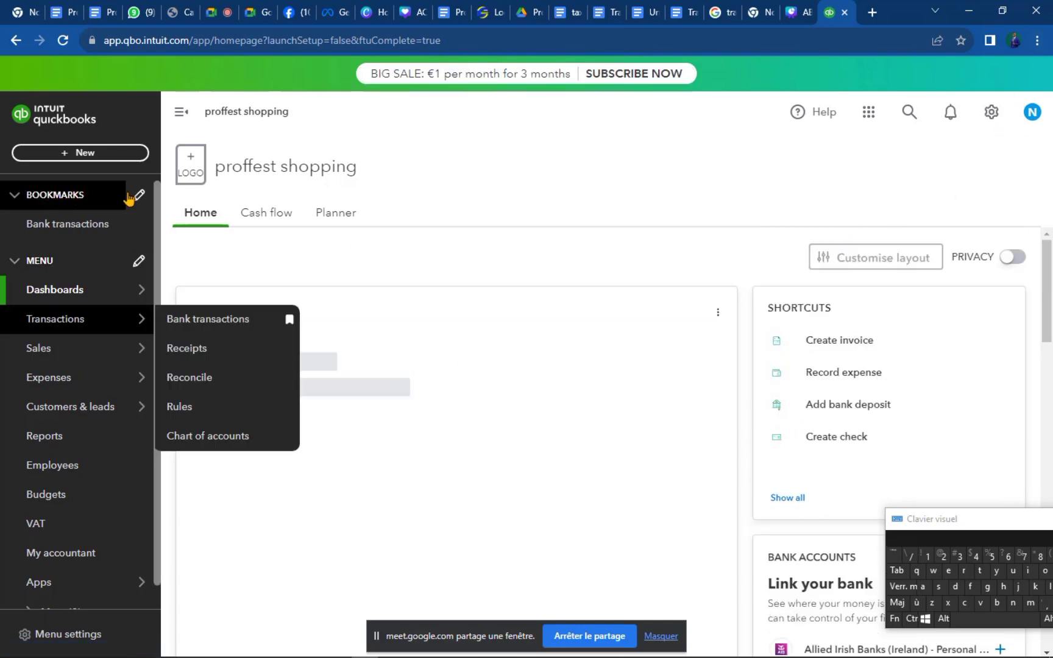
click(992, 113)
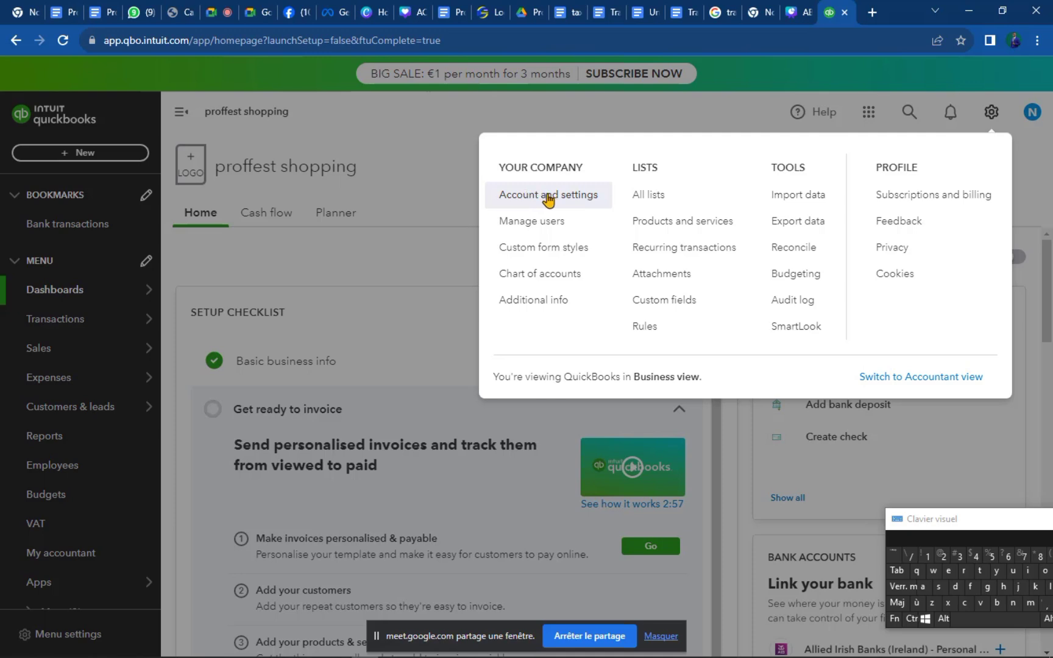
click(549, 196)
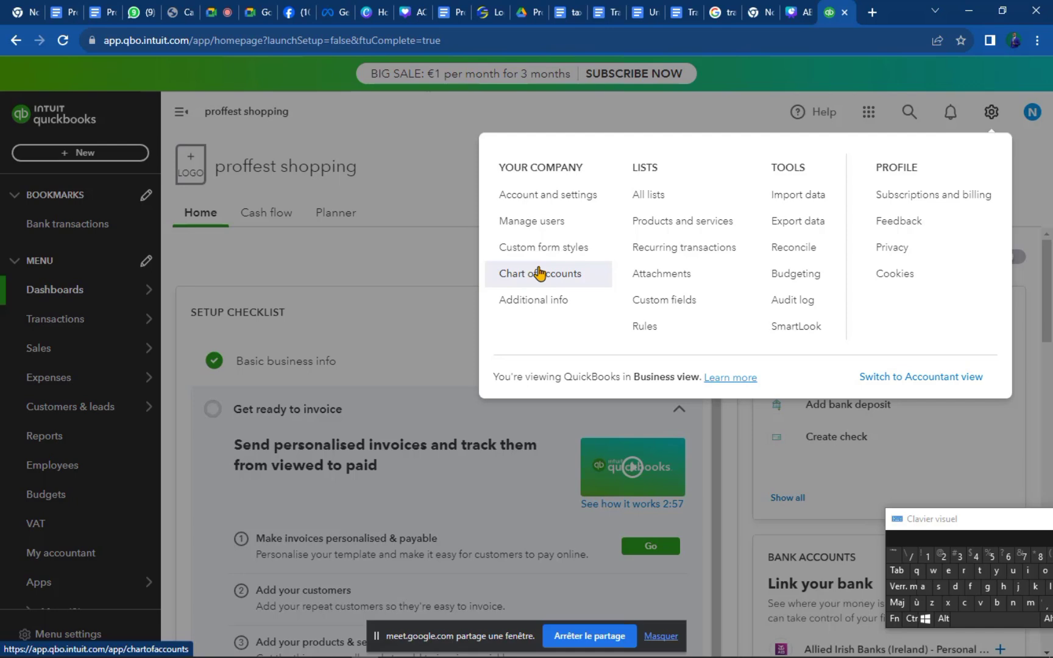
Go to Account and Settings to view the Company tab details.
click(554, 201)
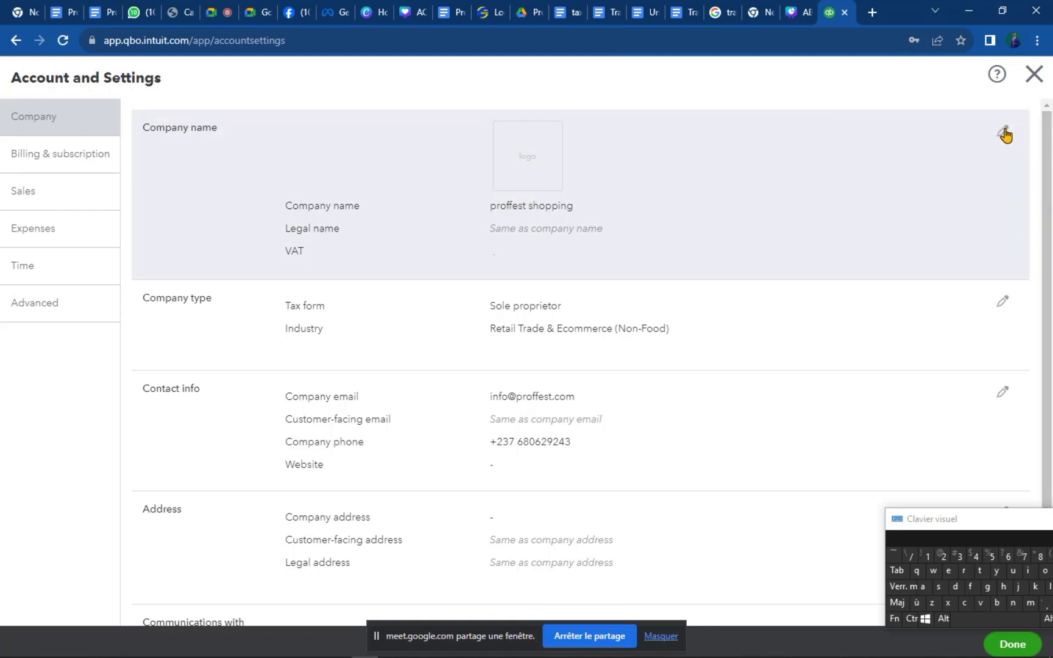
Edit the Company name section and start adding a new logo in the Logos dialog.
click(1005, 134)
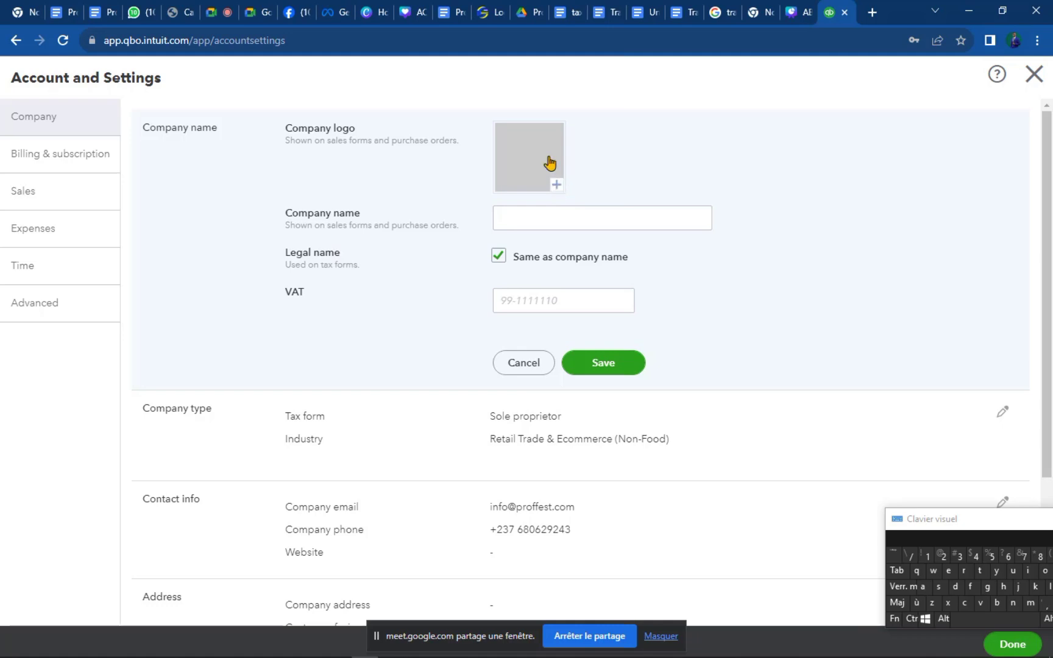
click(556, 187)
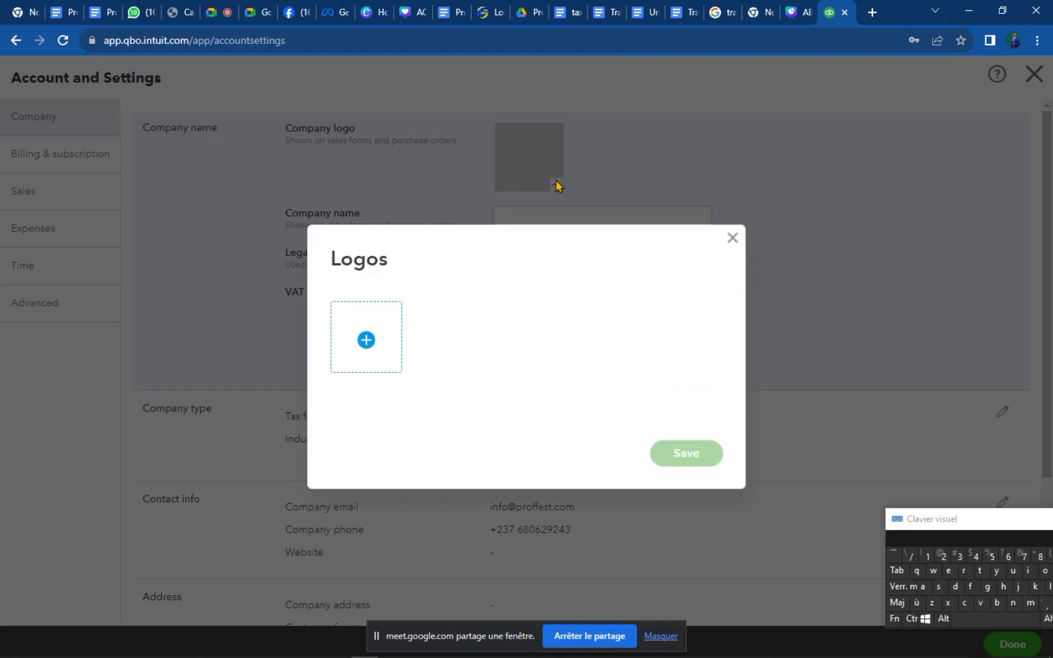
click(367, 339)
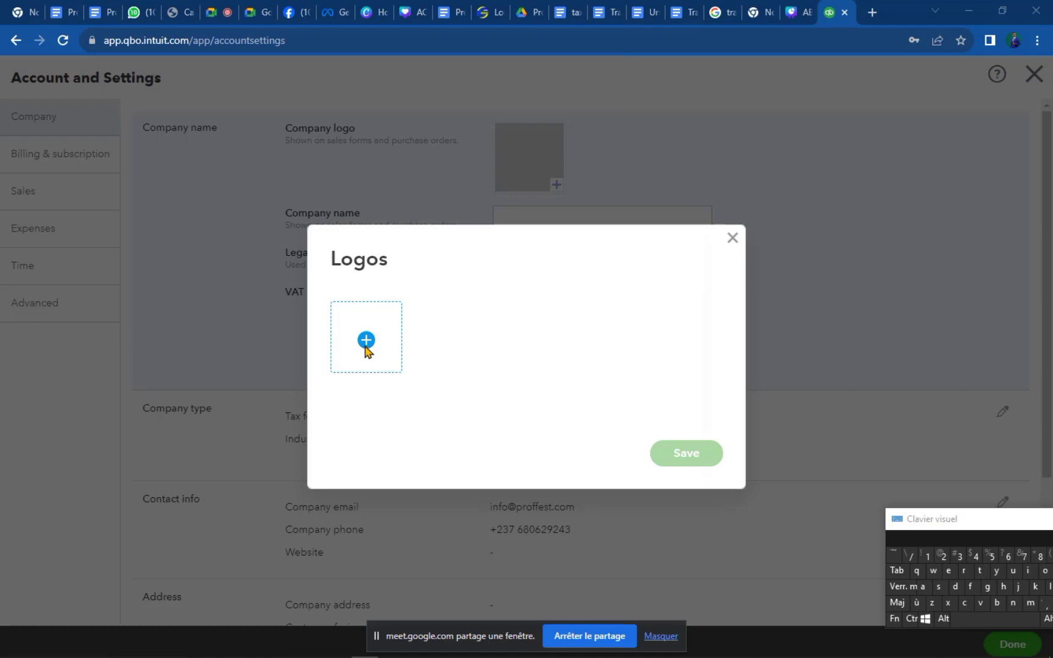
click(365, 342)
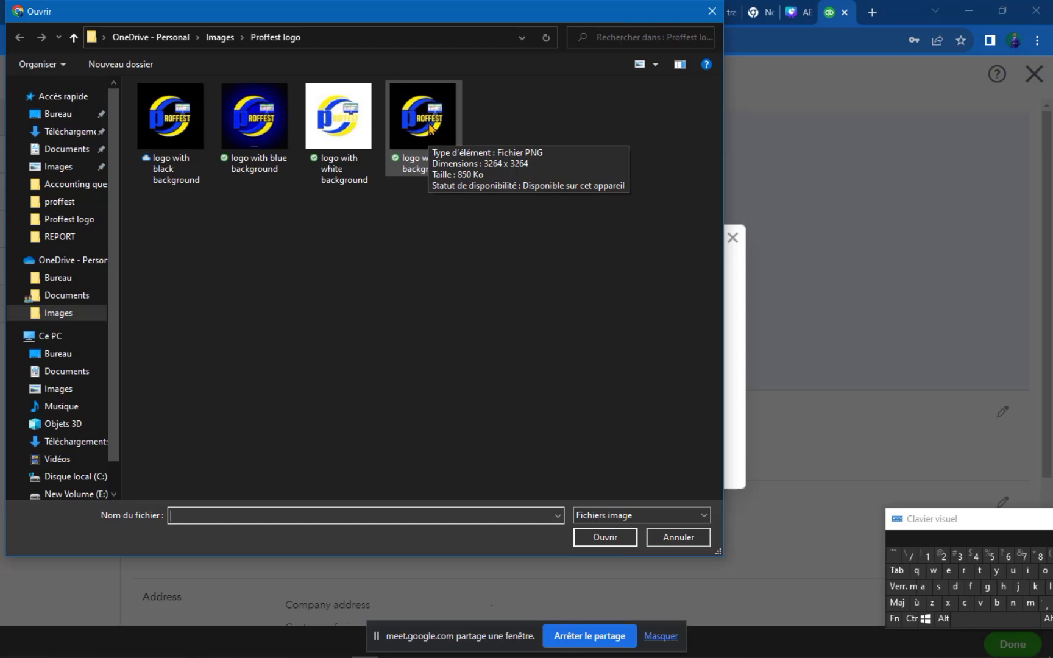
Upload 'logo without background' and save it as the company logo.
double_click(430, 128)
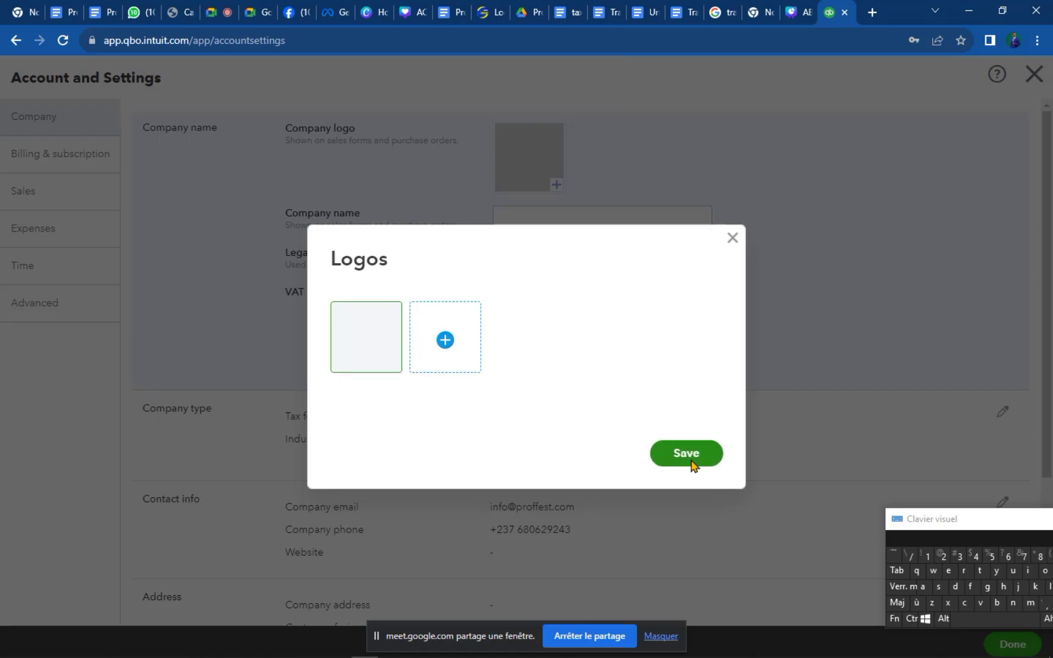
click(694, 461)
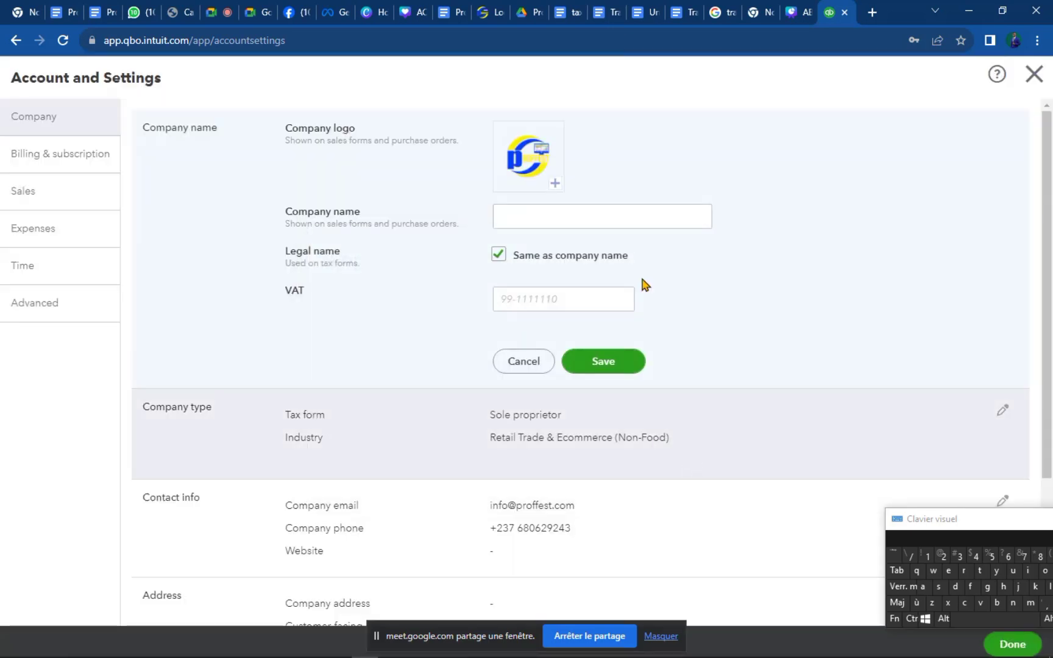
Rename the company to 'PROFFEST shopping' and save it with the new logo.
click(544, 217)
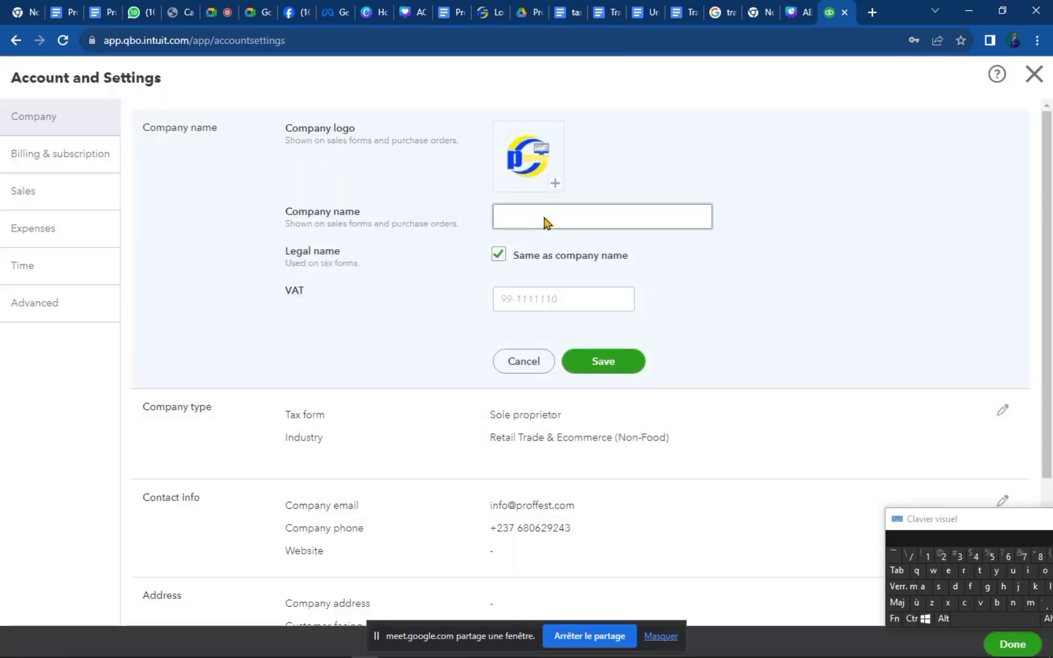
click(544, 217)
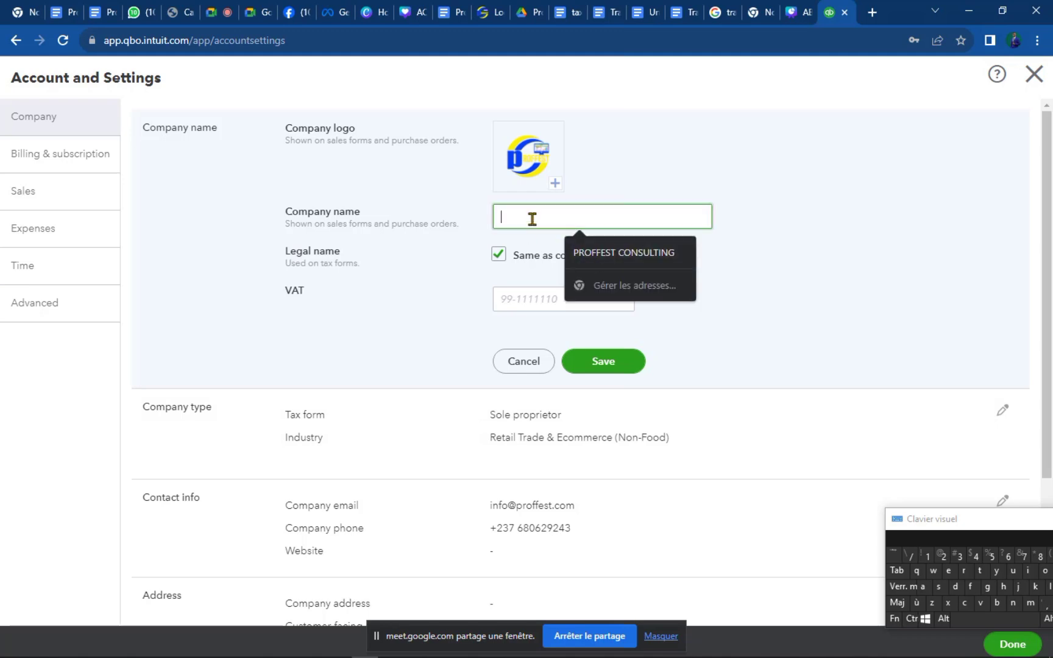
click(615, 256)
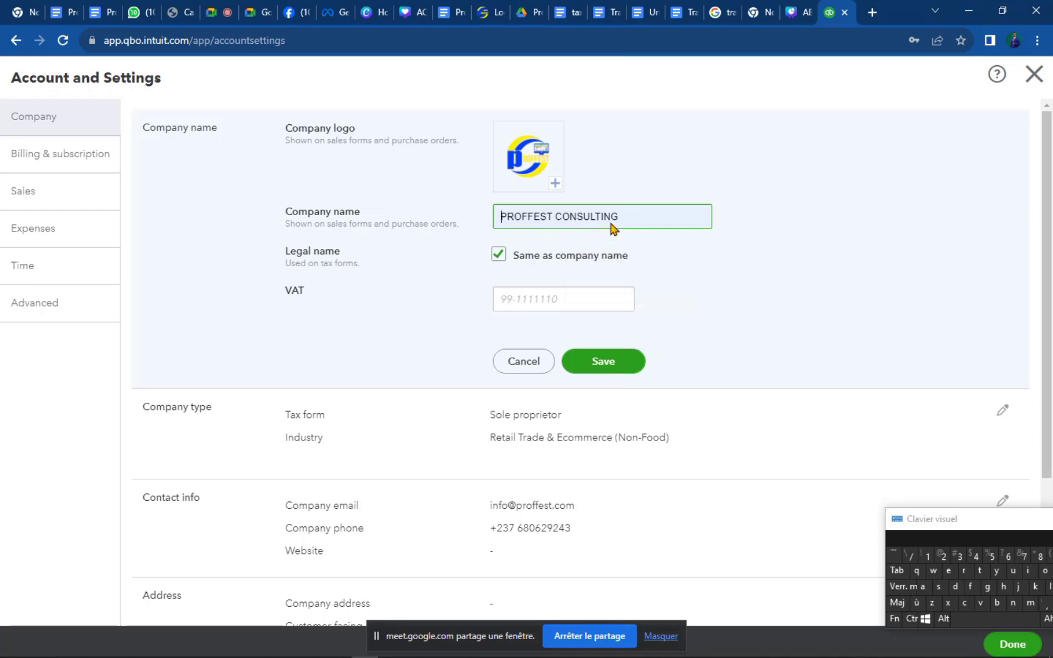
drag(623, 219, 555, 218)
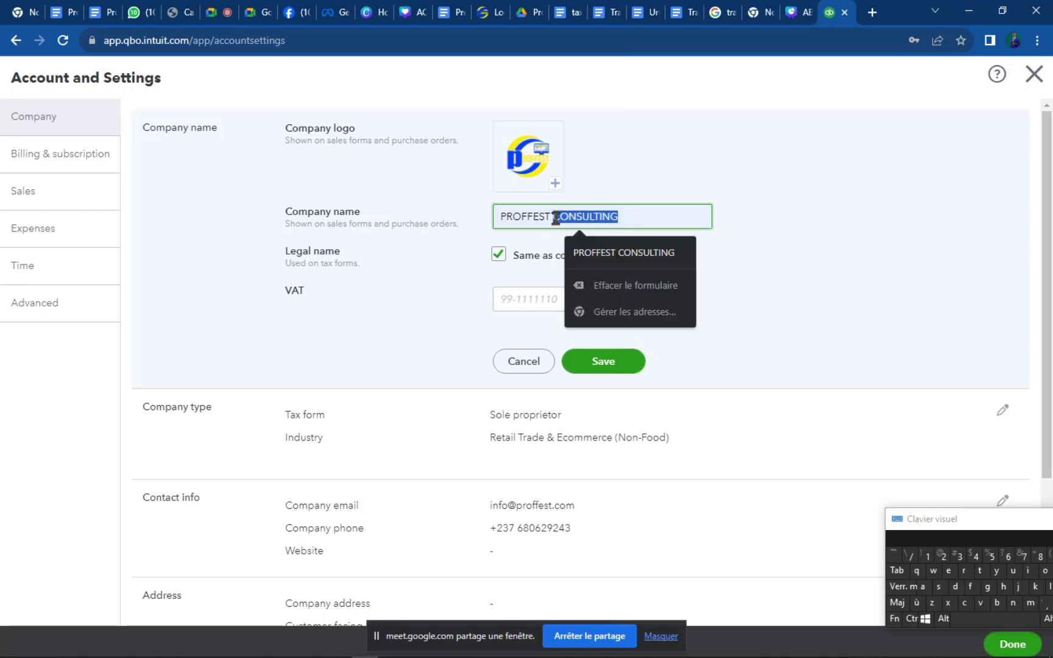
click(603, 285)
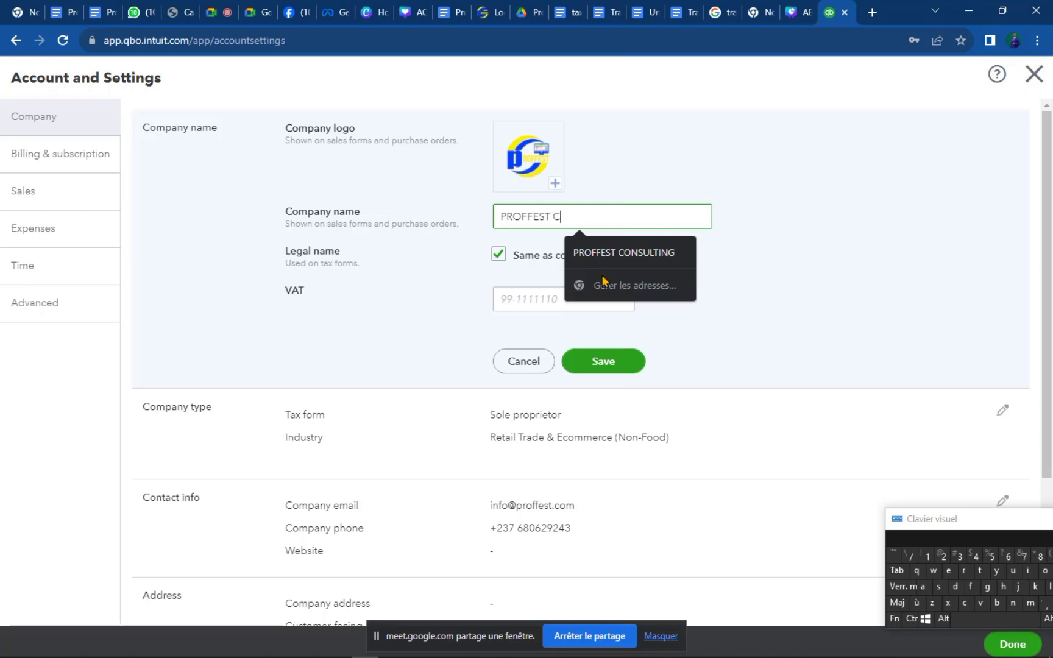
text(shopping)
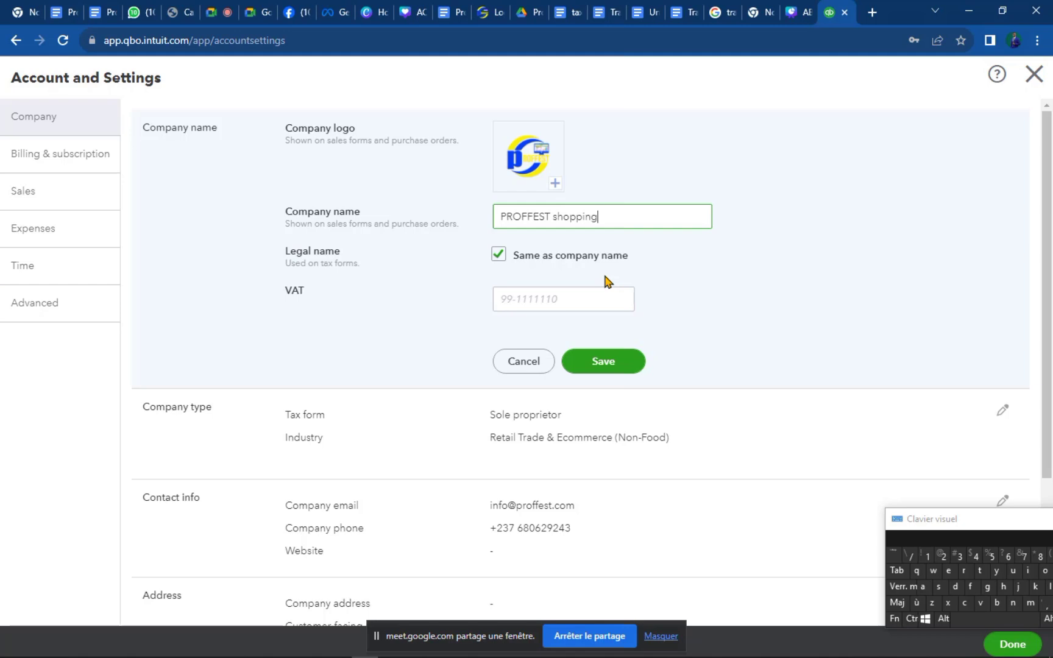
click(530, 298)
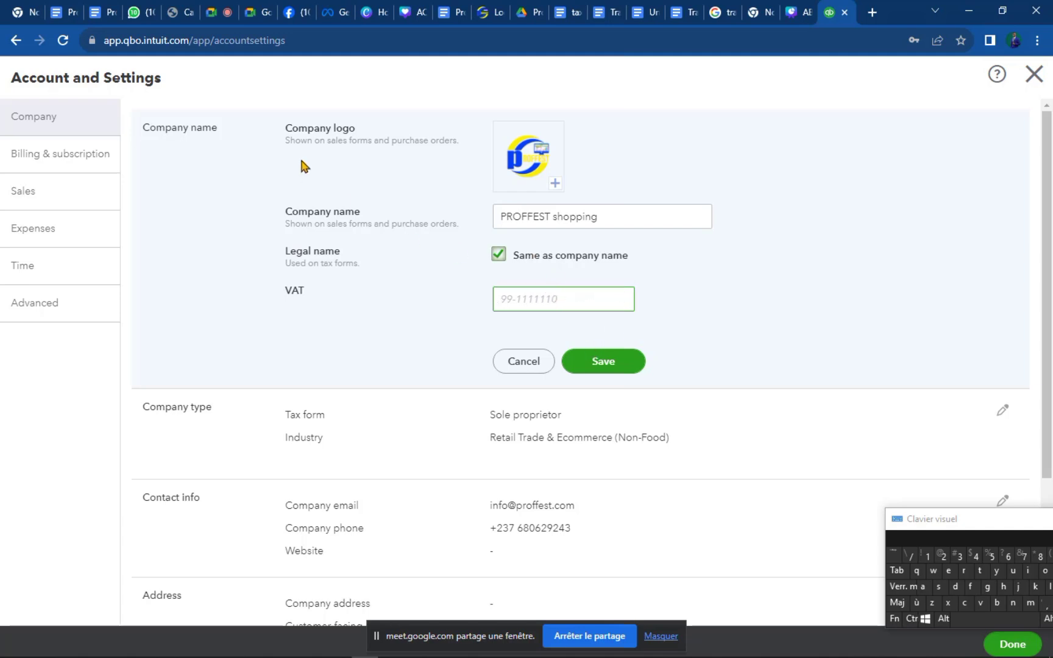
click(607, 368)
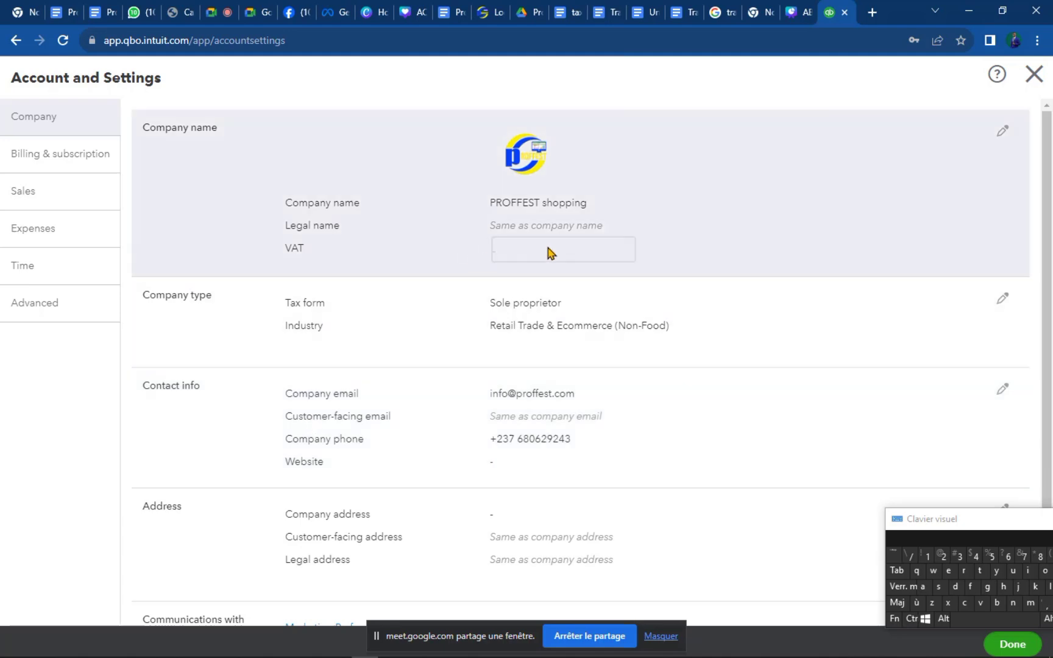
Reopen the company name details, visit the VAT field, and save again.
click(501, 234)
click(561, 296)
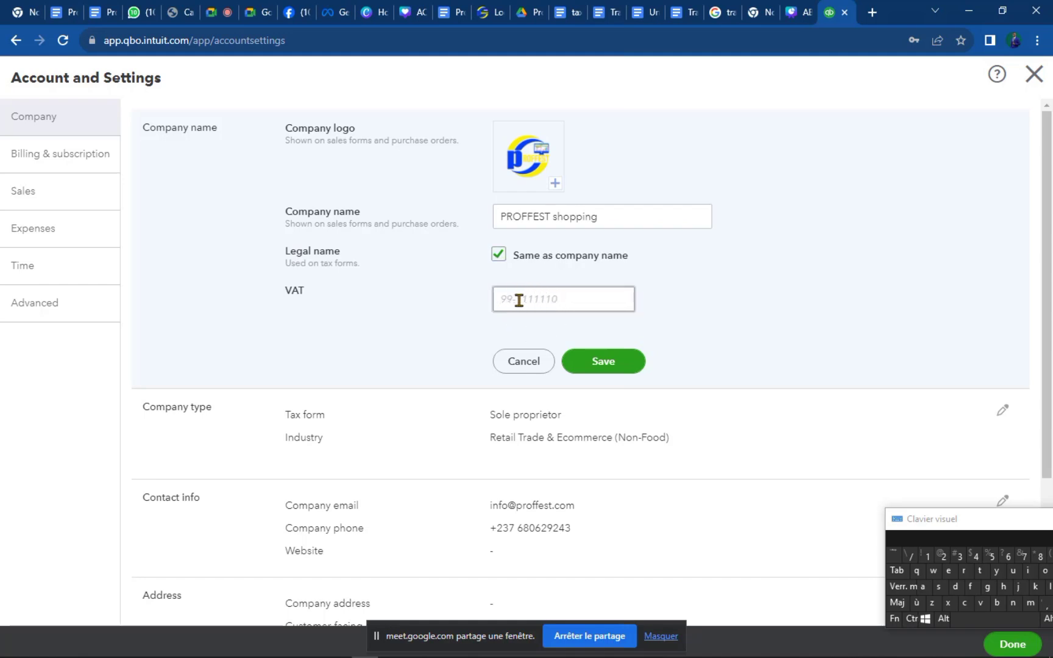
click(605, 364)
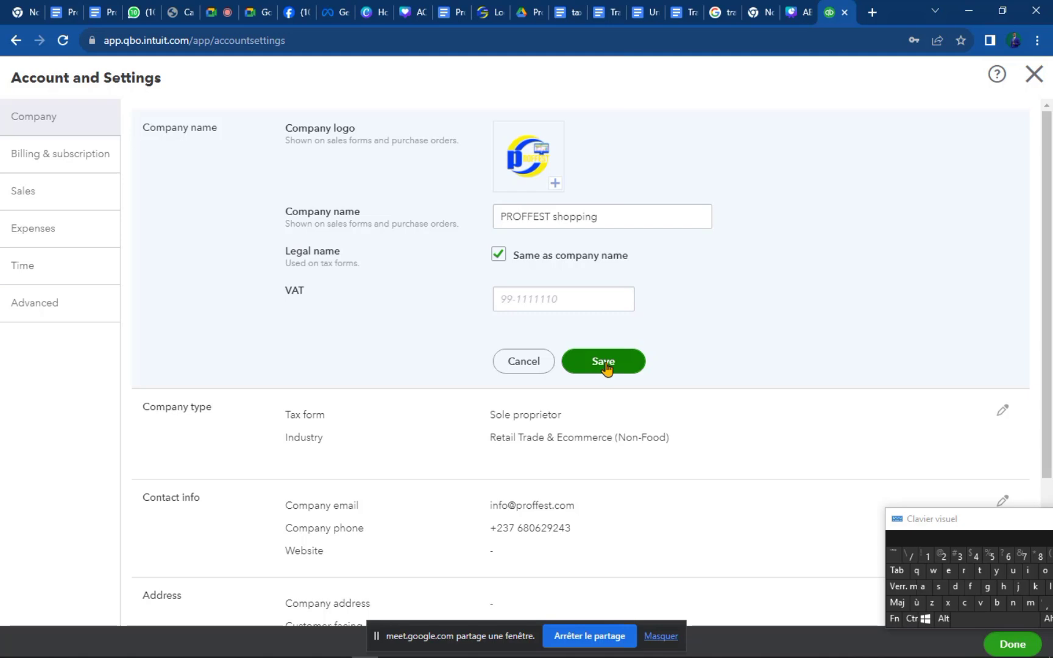
click(605, 364)
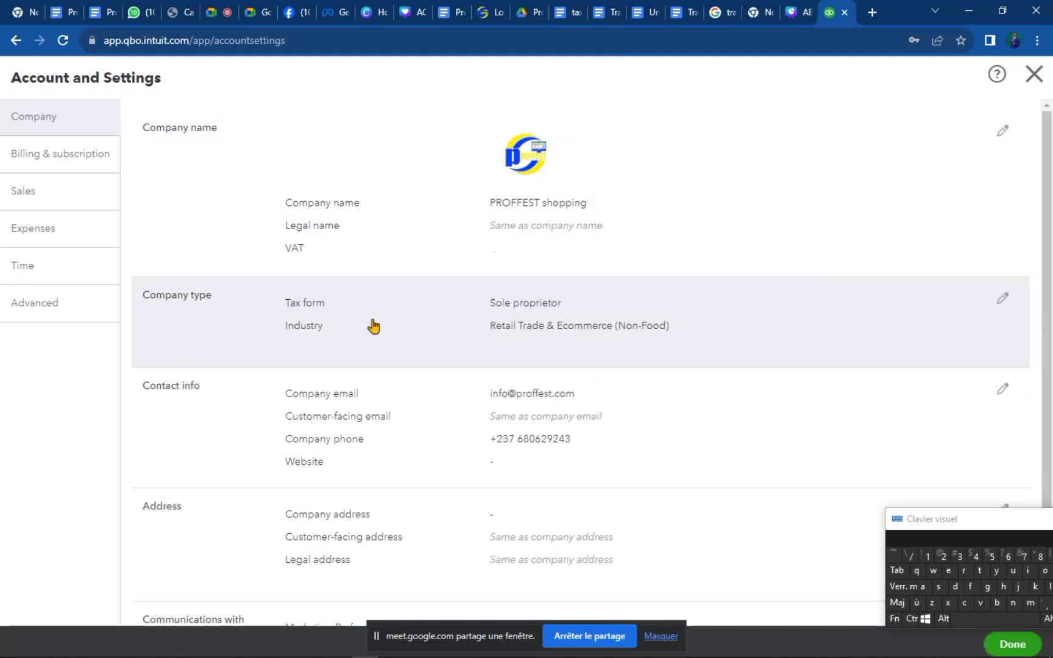
click(562, 325)
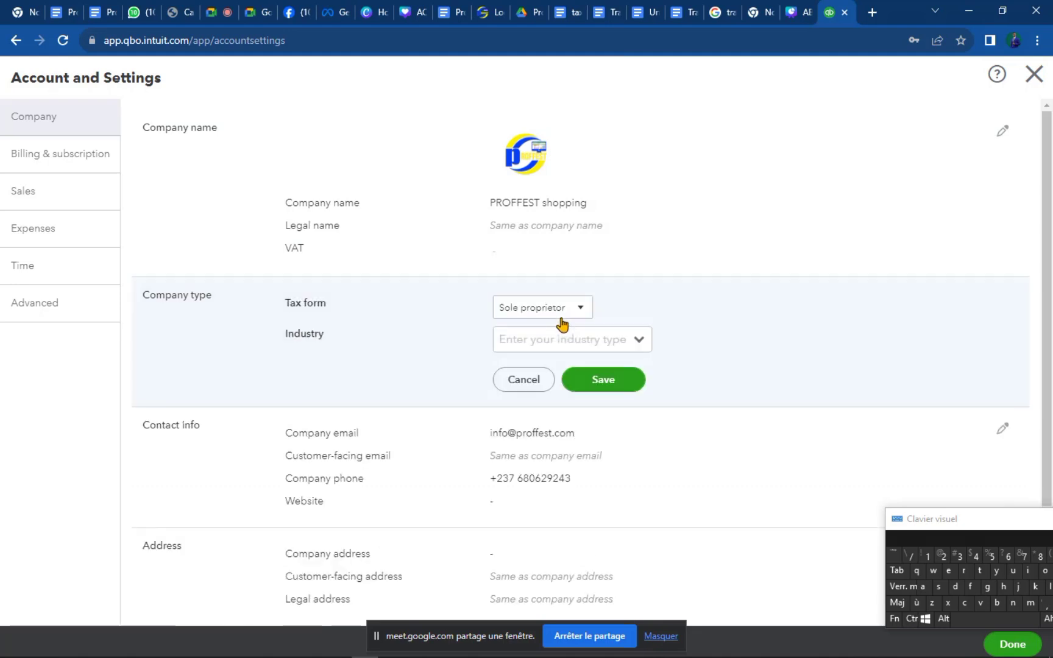
click(595, 343)
click(586, 314)
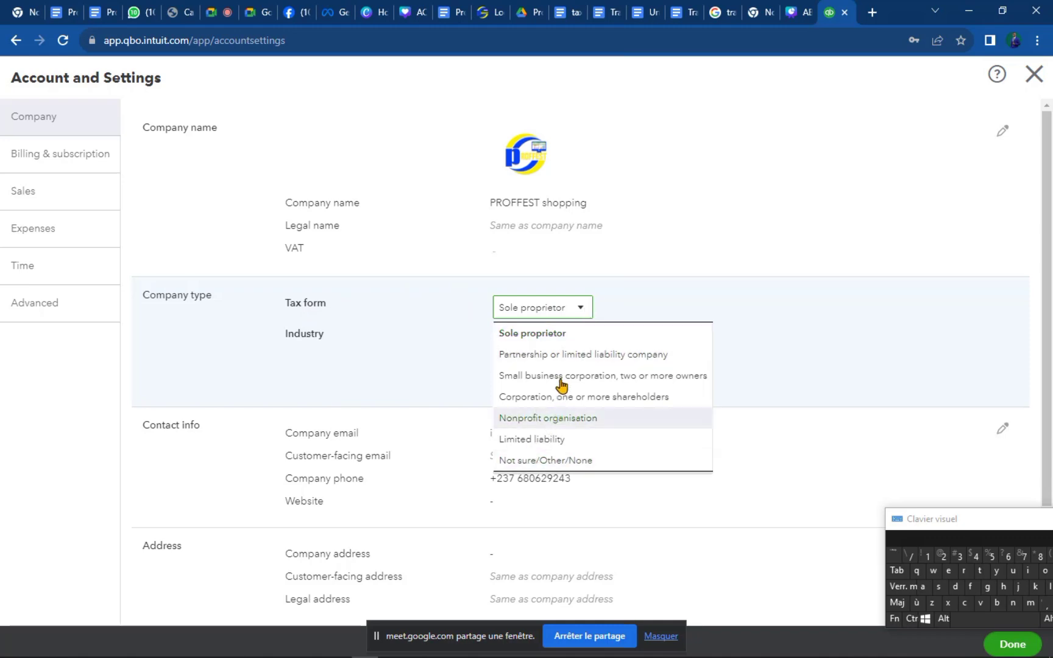
click(751, 337)
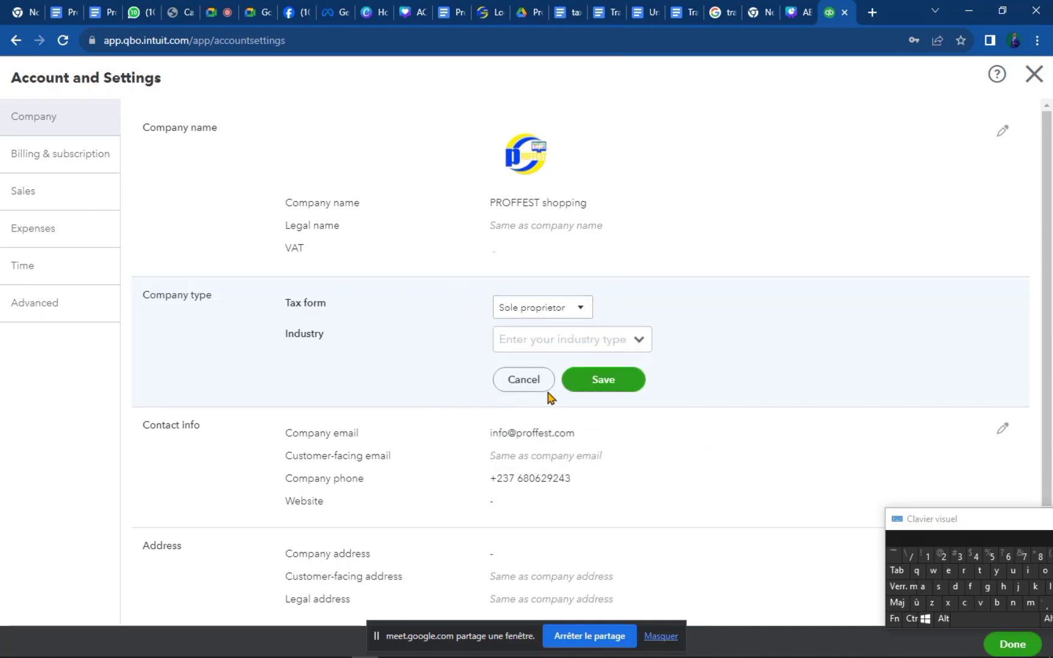
click(524, 381)
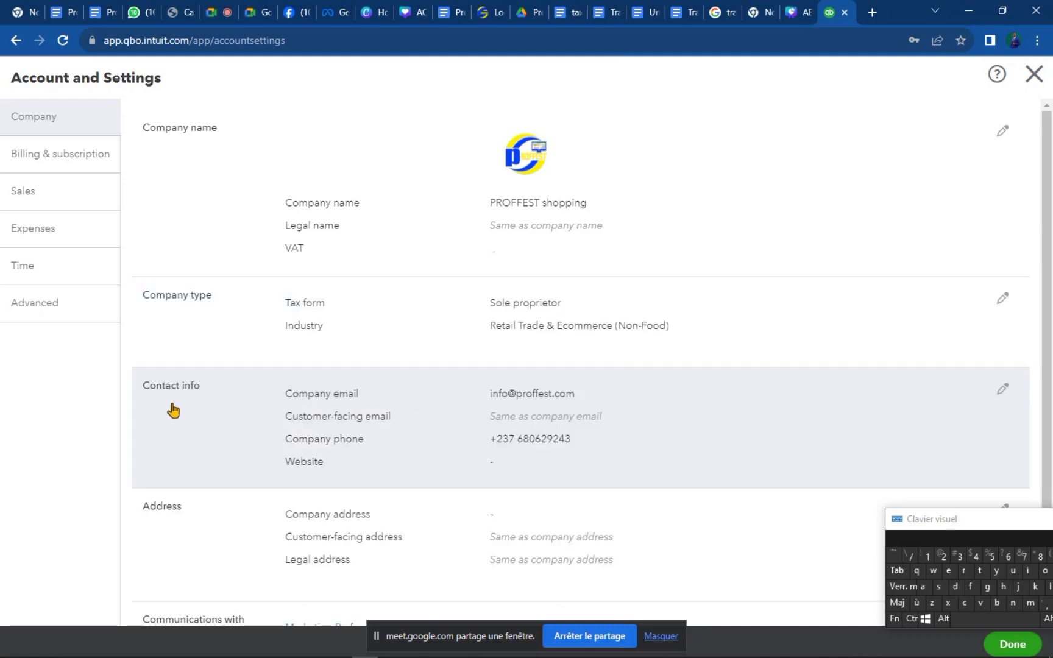
Enter proffest.com in the Contact info Website field and save the contact details.
click(564, 420)
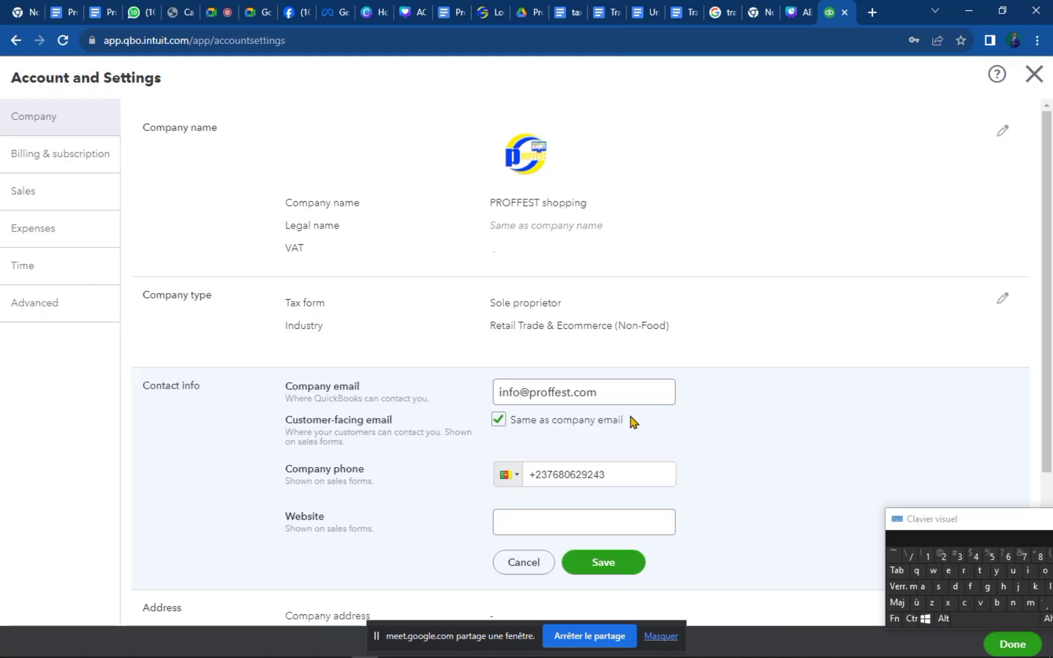
click(608, 394)
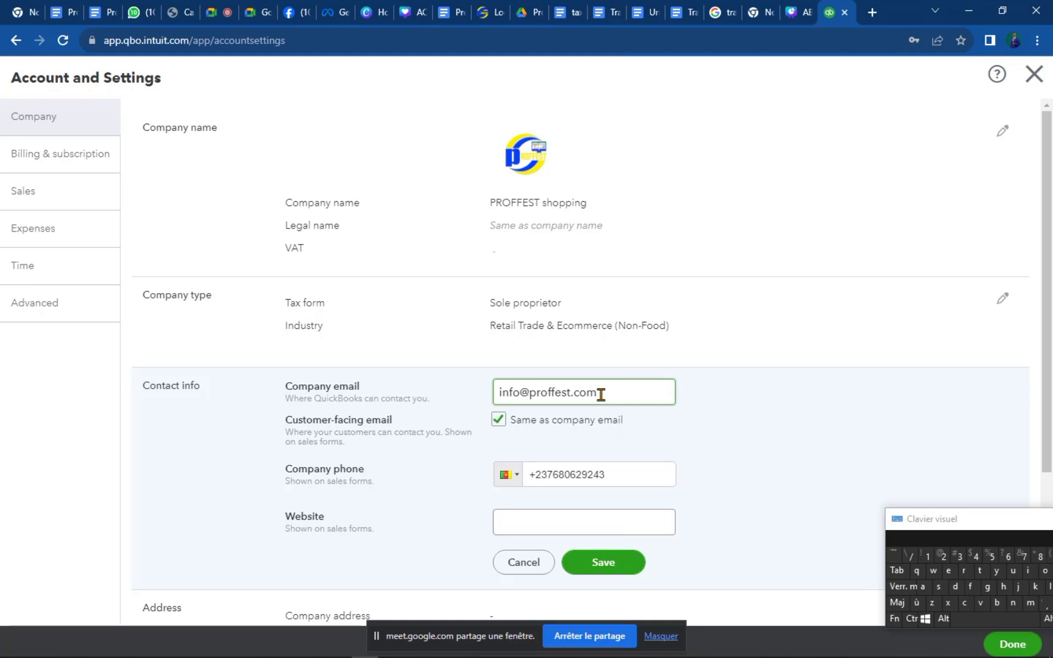
scroll(601, 394, down, 1)
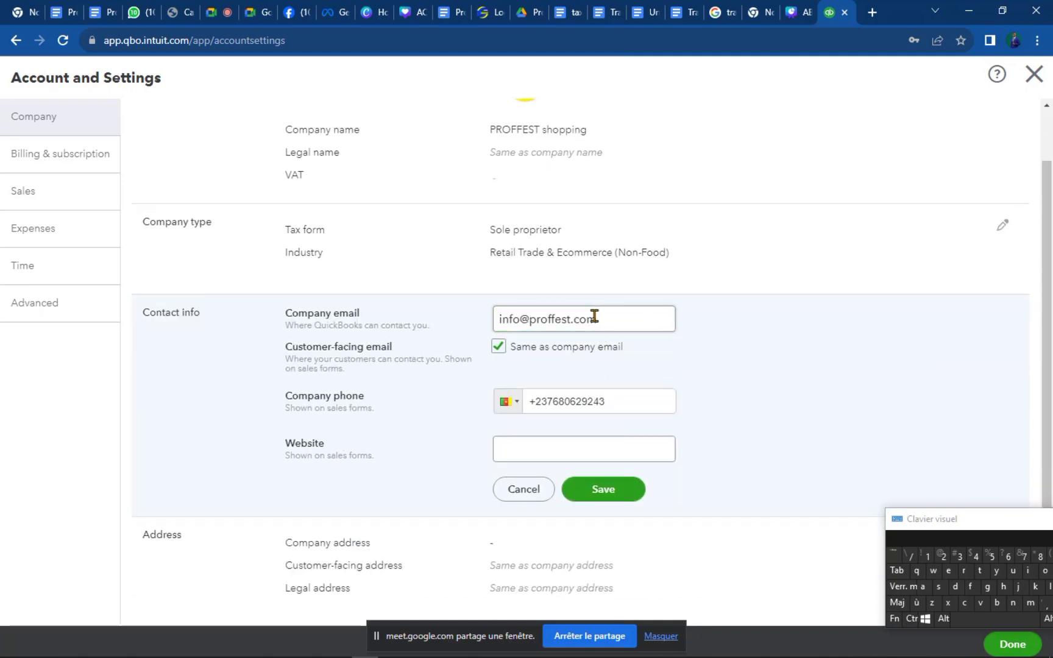
click(463, 326)
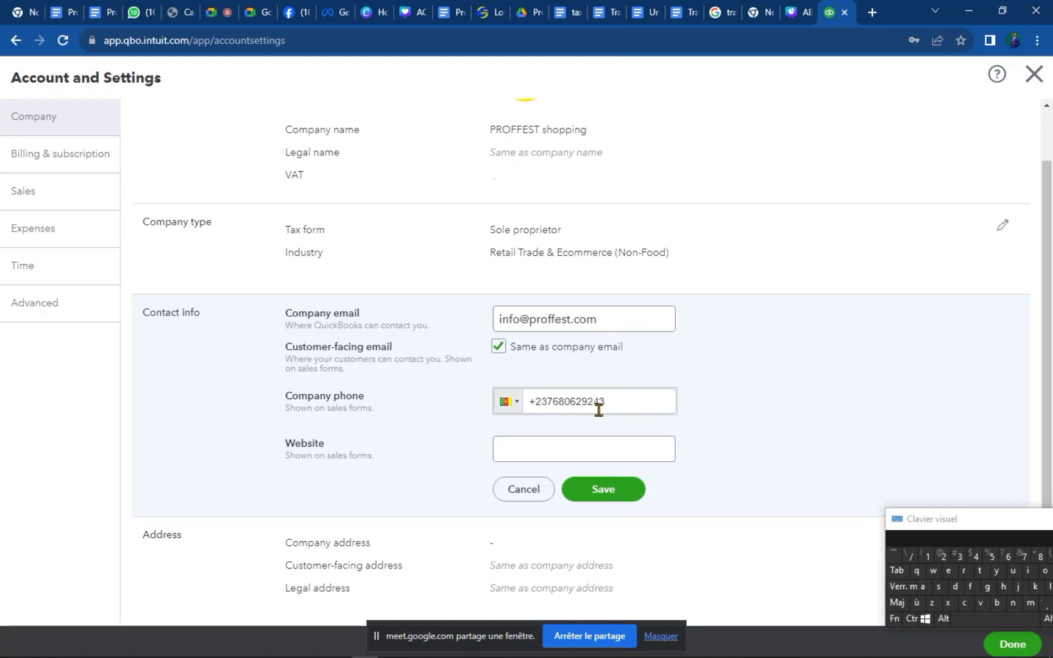
click(554, 454)
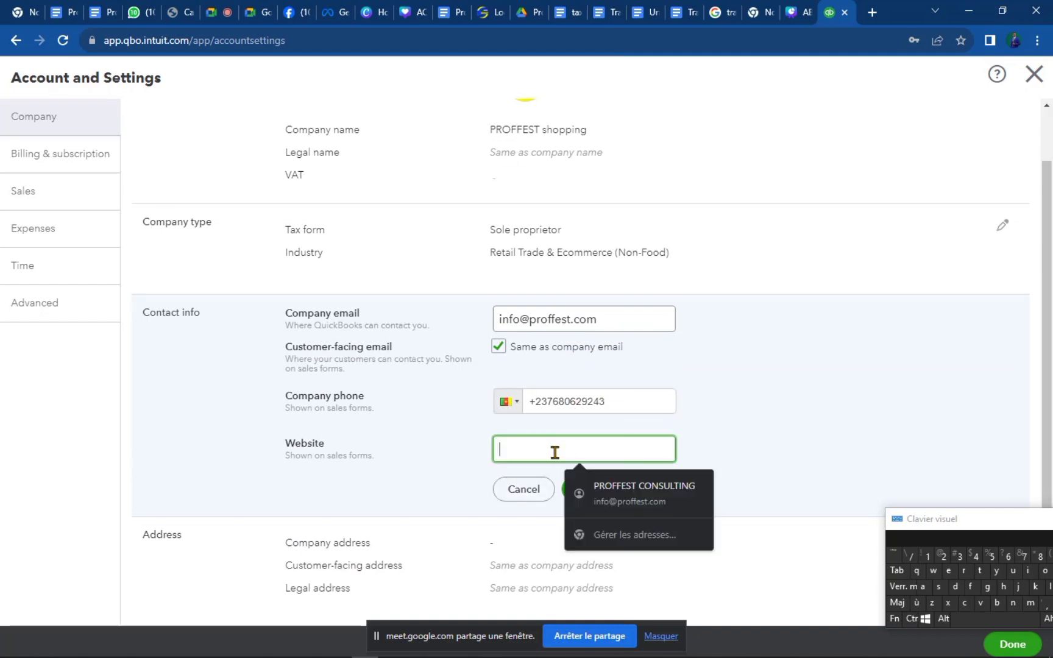
text(proffest.)
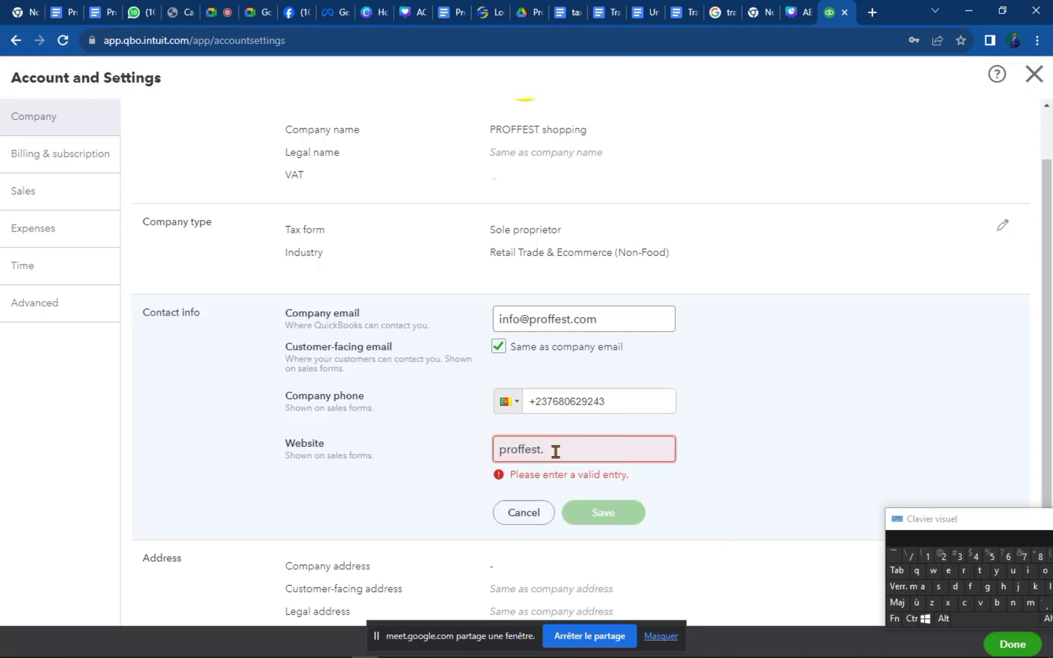
text(c)
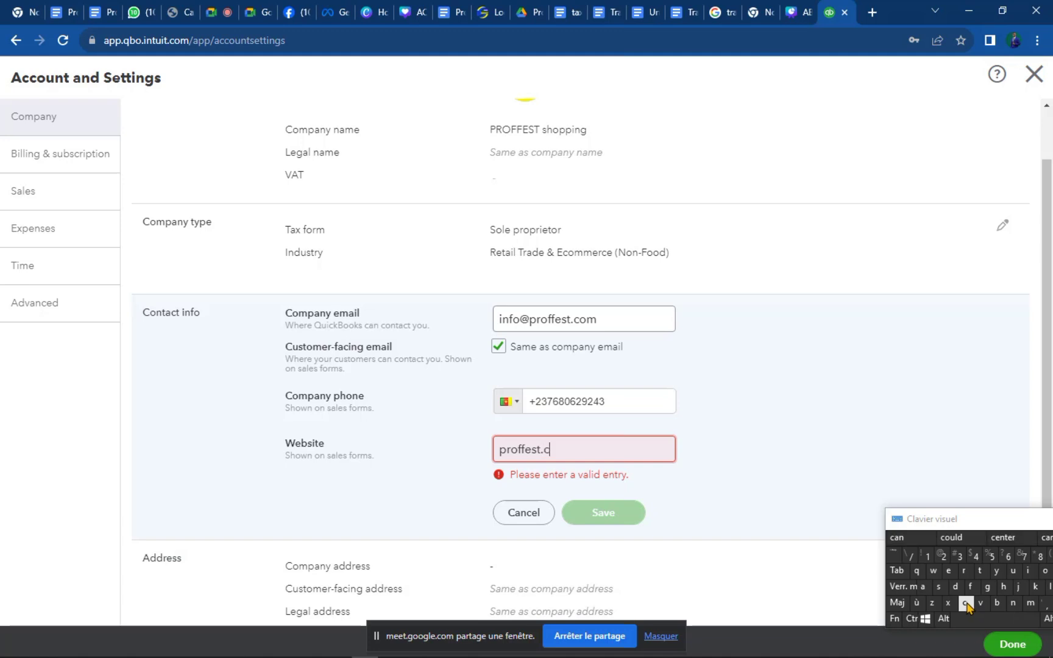
text(om)
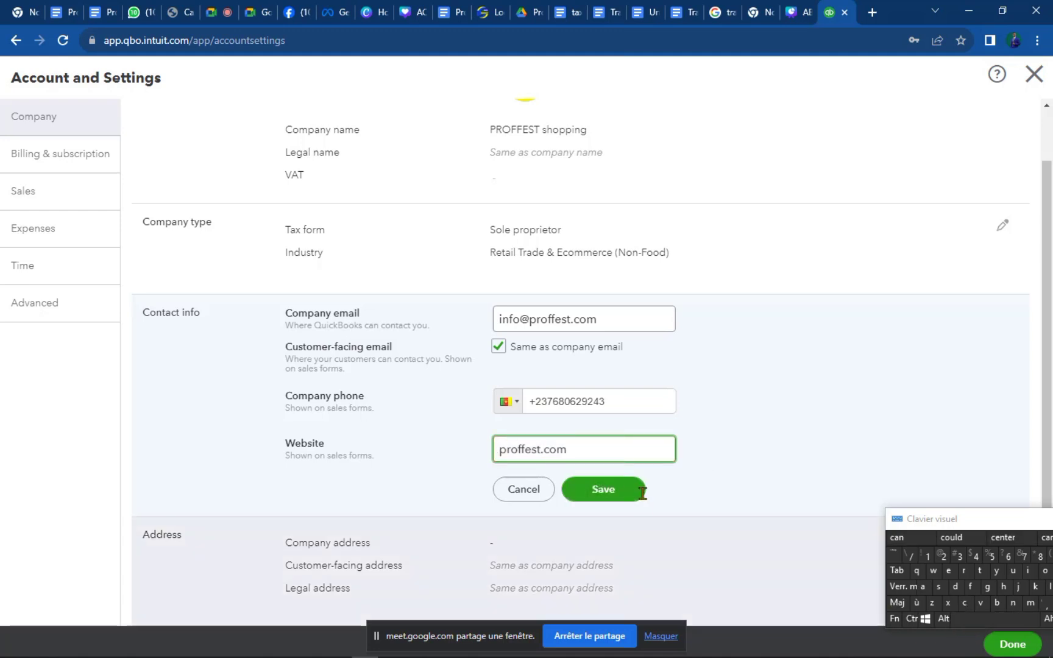
click(638, 497)
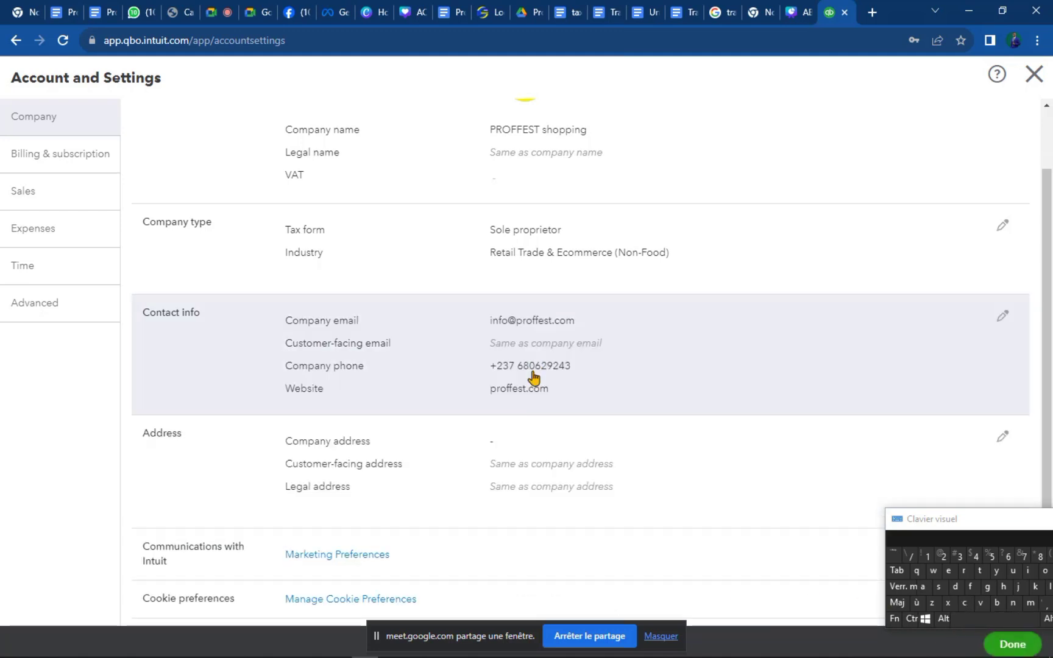
scroll(532, 415, down, 1)
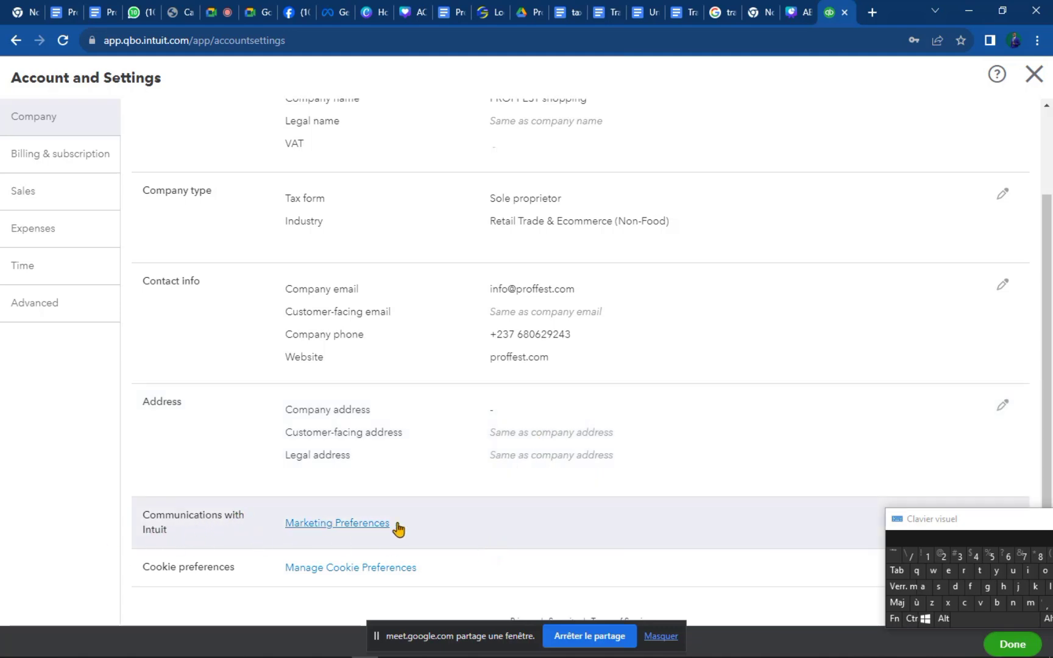
drag(925, 521, 921, 525)
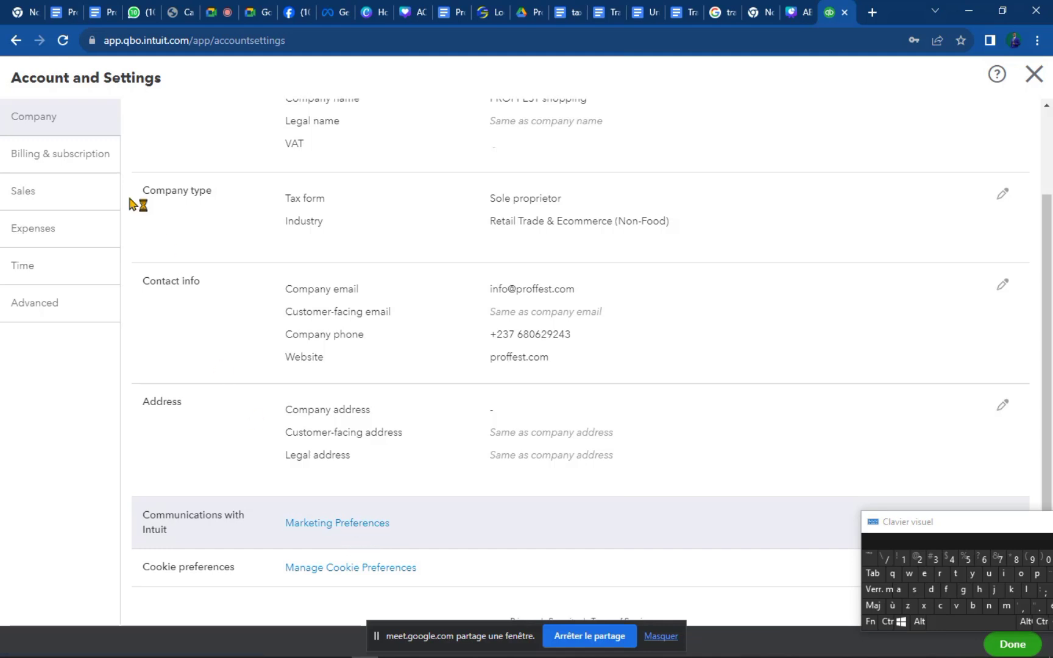
click(42, 164)
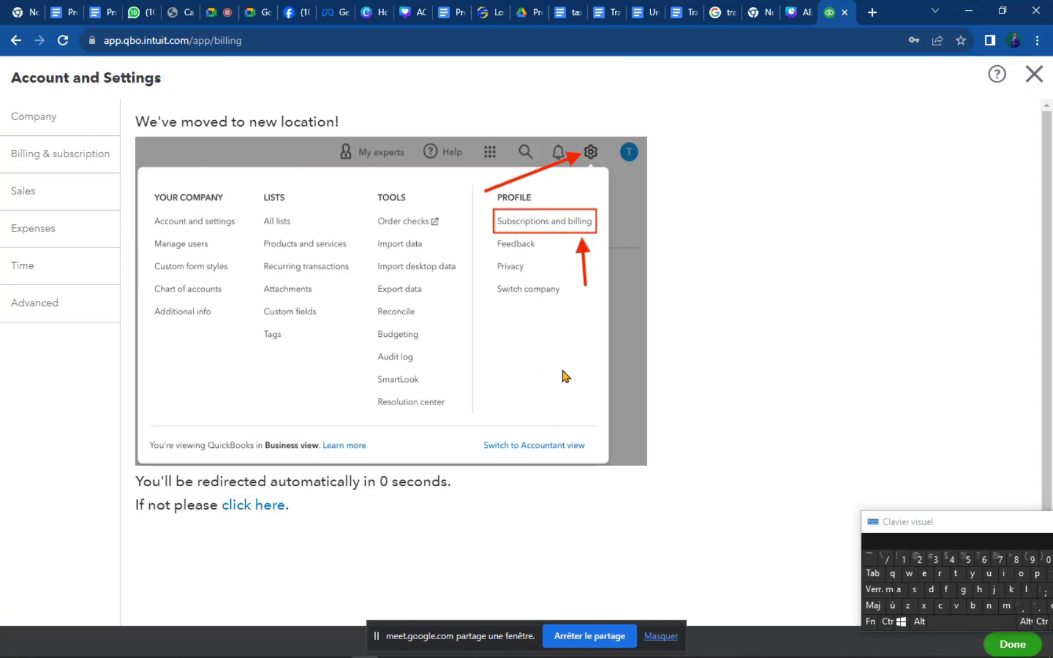
scroll(550, 536, down, 1)
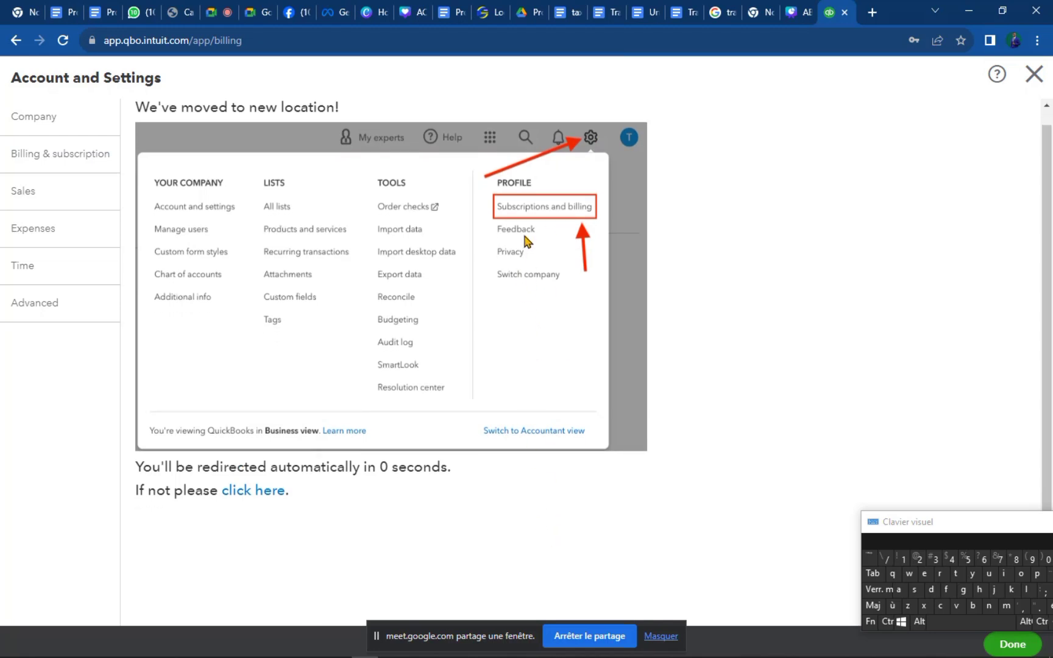
scroll(527, 242, up, 1)
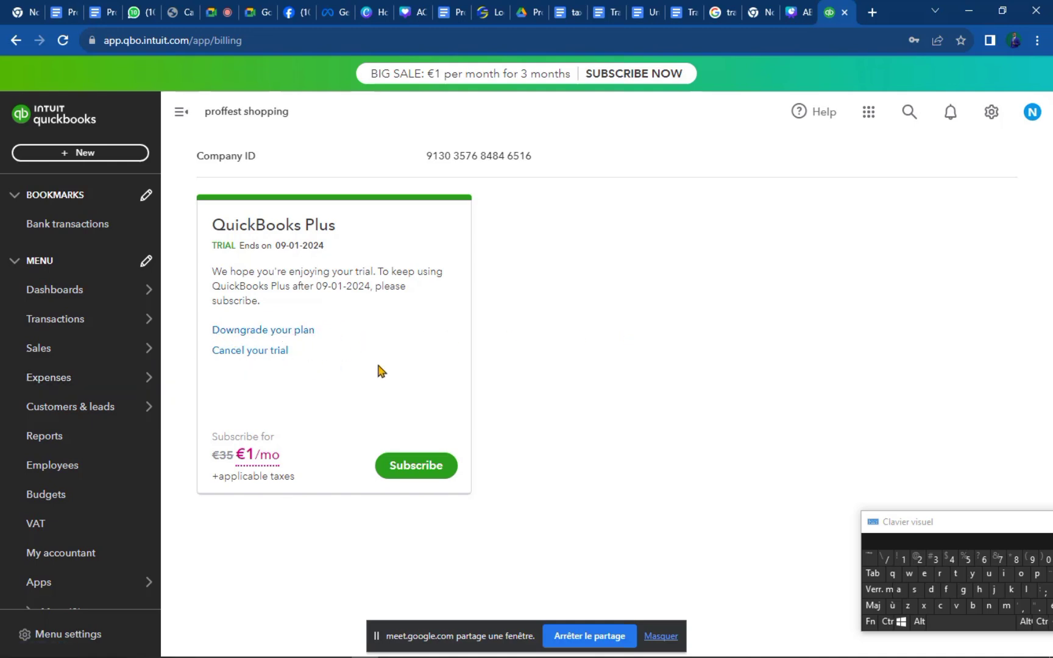
click(992, 111)
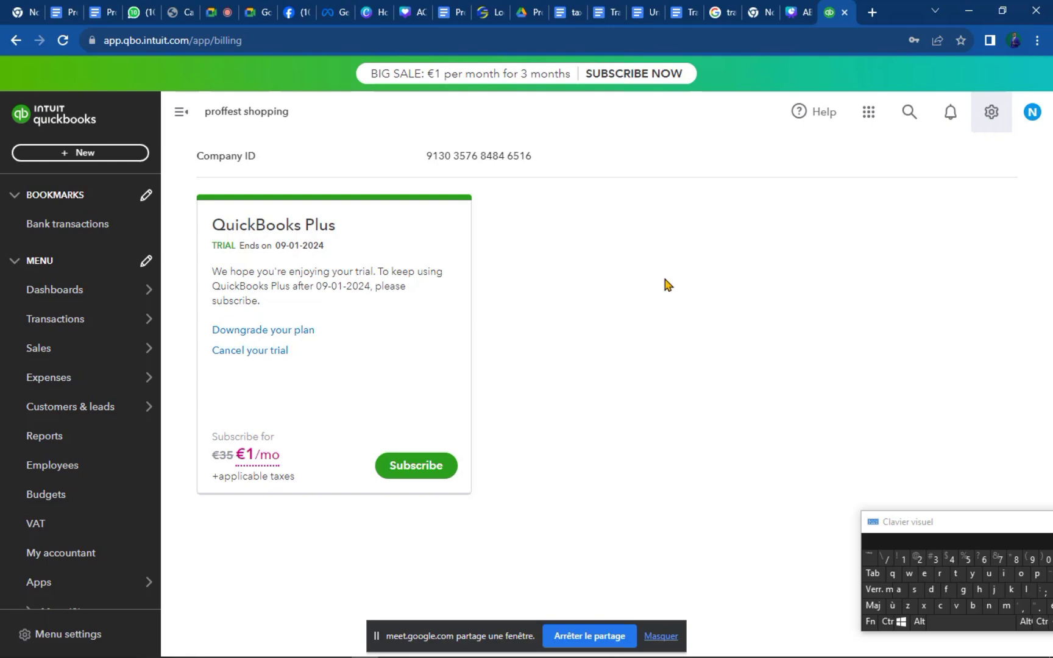
click(532, 199)
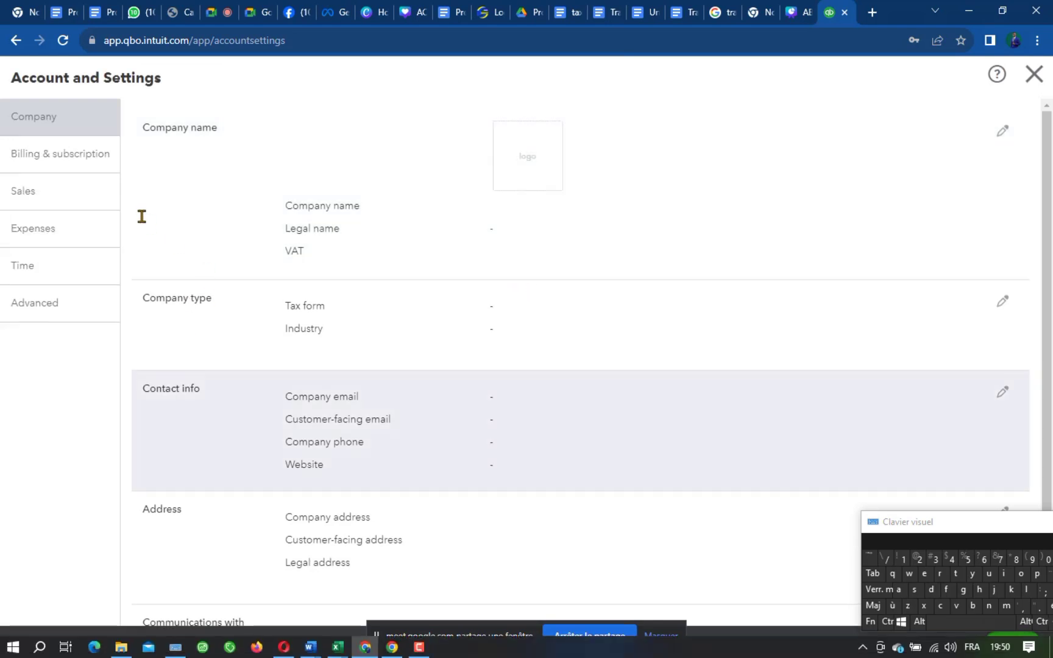
Switch to the Sales settings section without saving the Company changes.
click(43, 192)
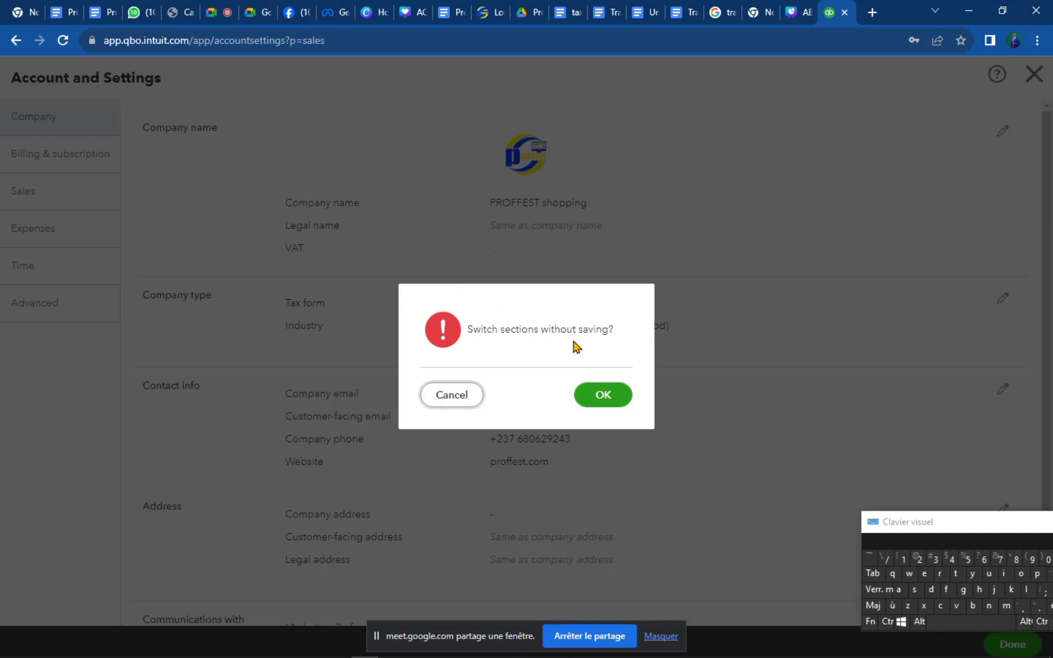
click(597, 404)
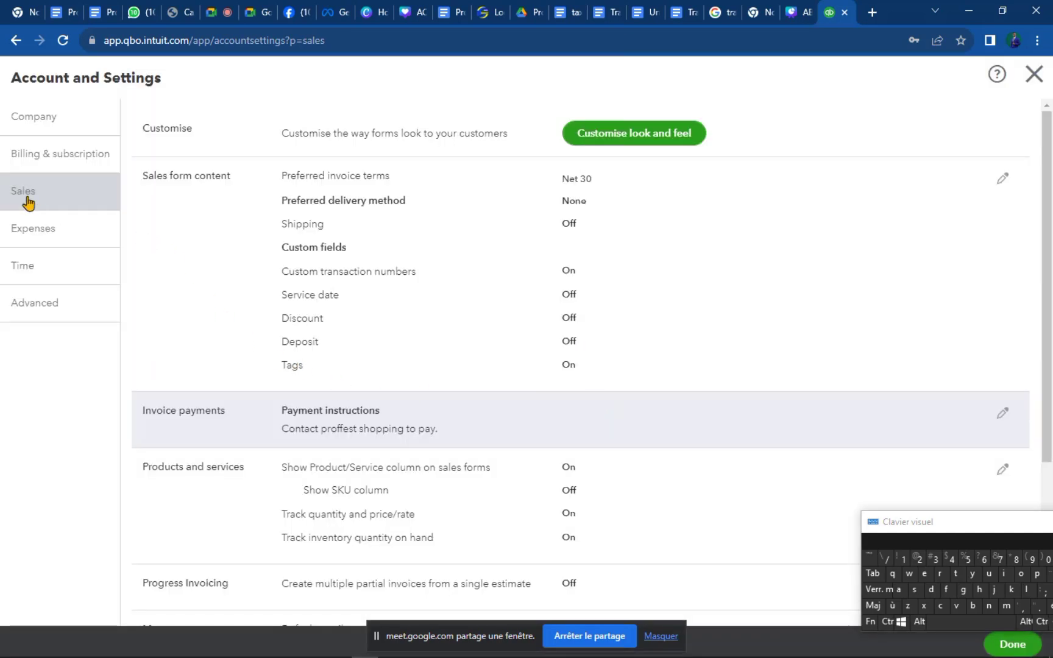
click(33, 201)
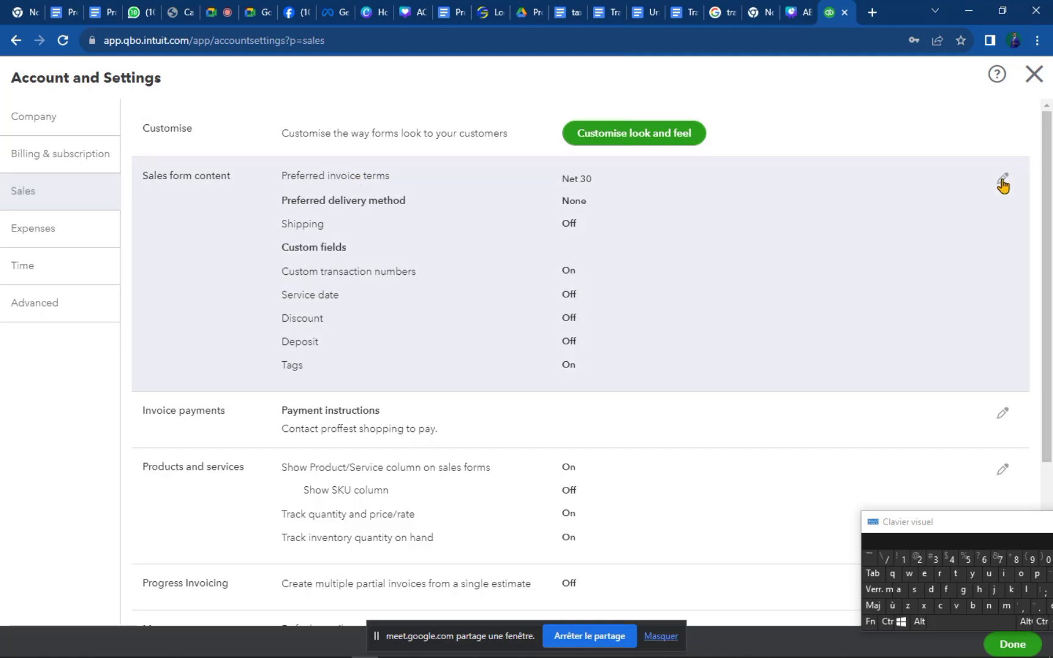
Edit Sales form content, keeping Net 30 invoice terms and None as delivery method.
click(1002, 178)
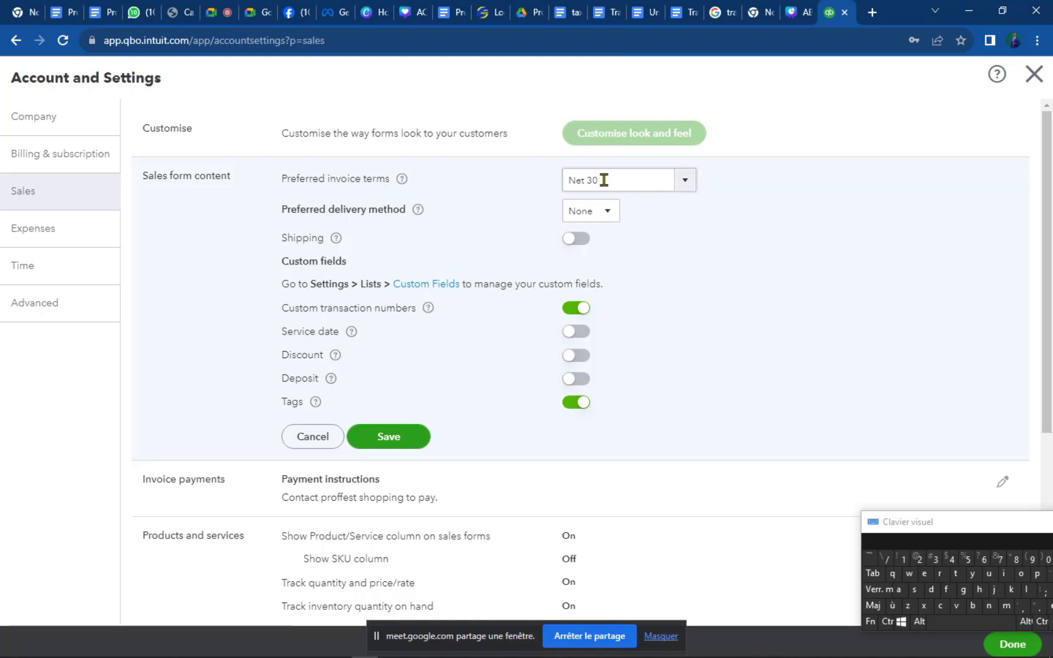
click(685, 183)
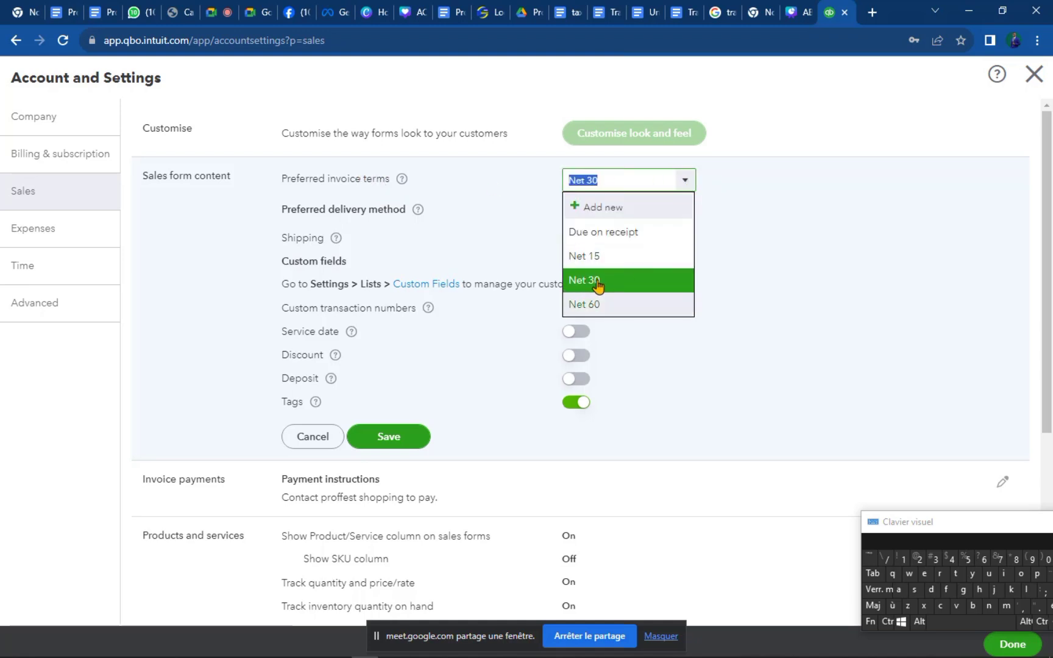
click(494, 179)
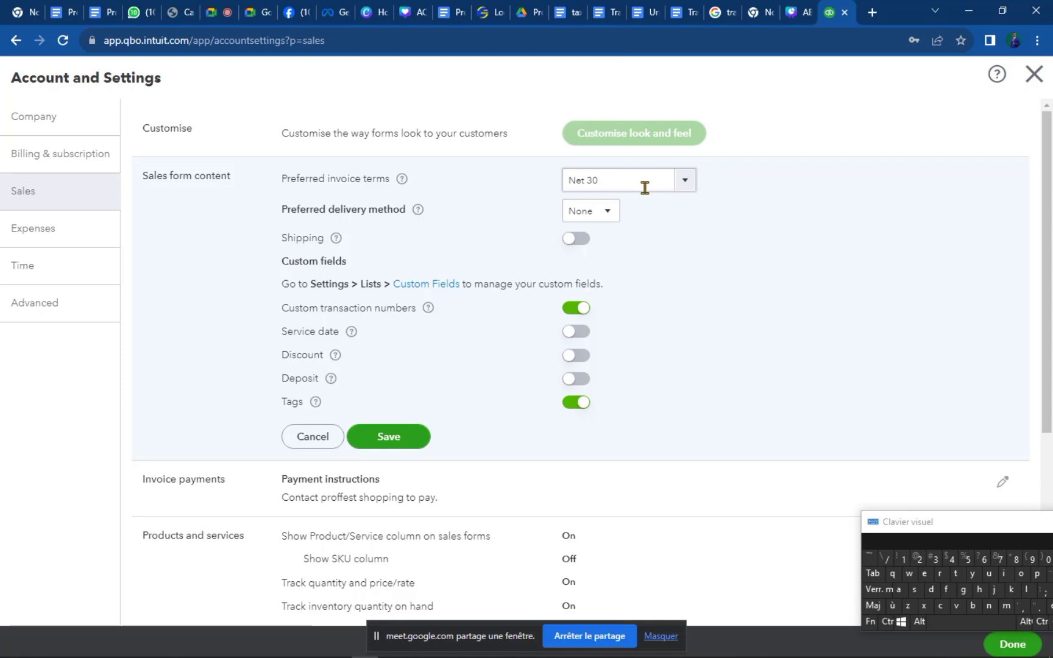
click(684, 186)
click(685, 188)
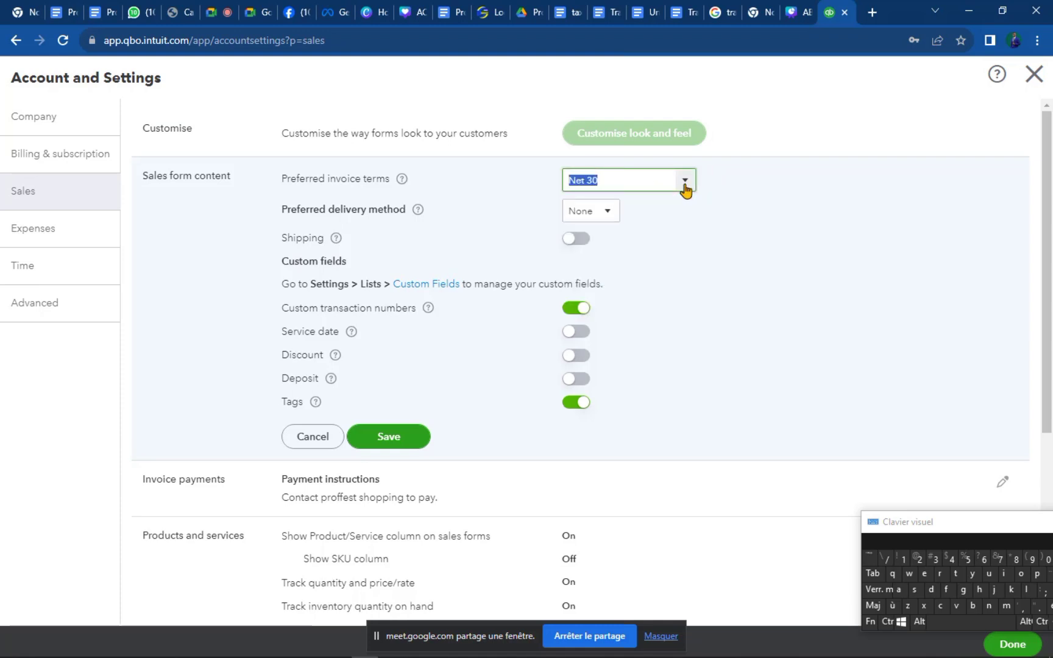
click(530, 184)
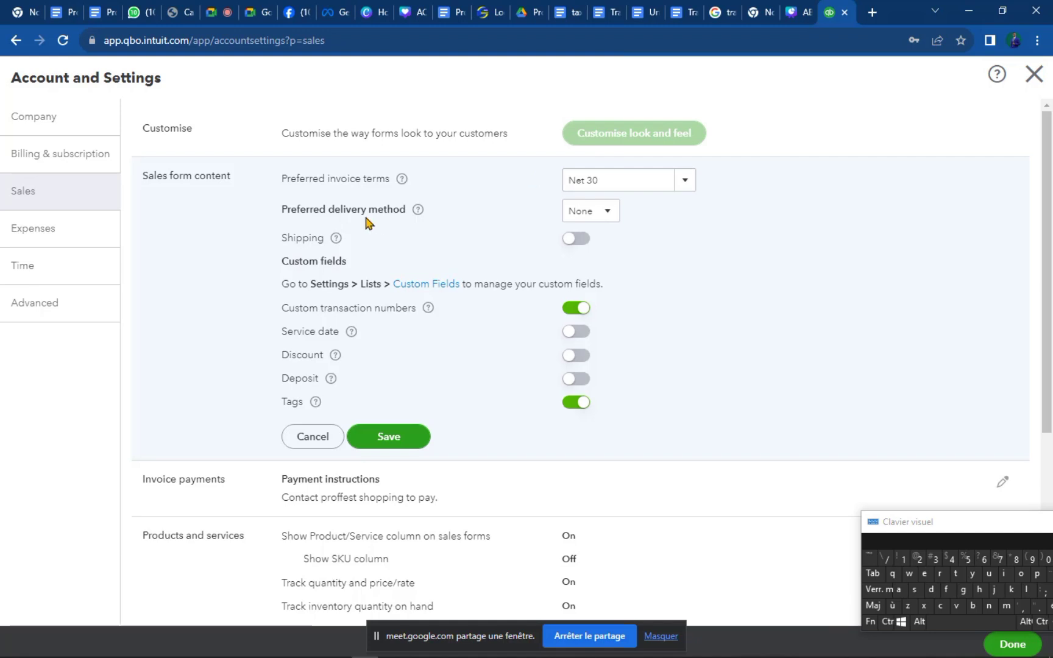
click(616, 216)
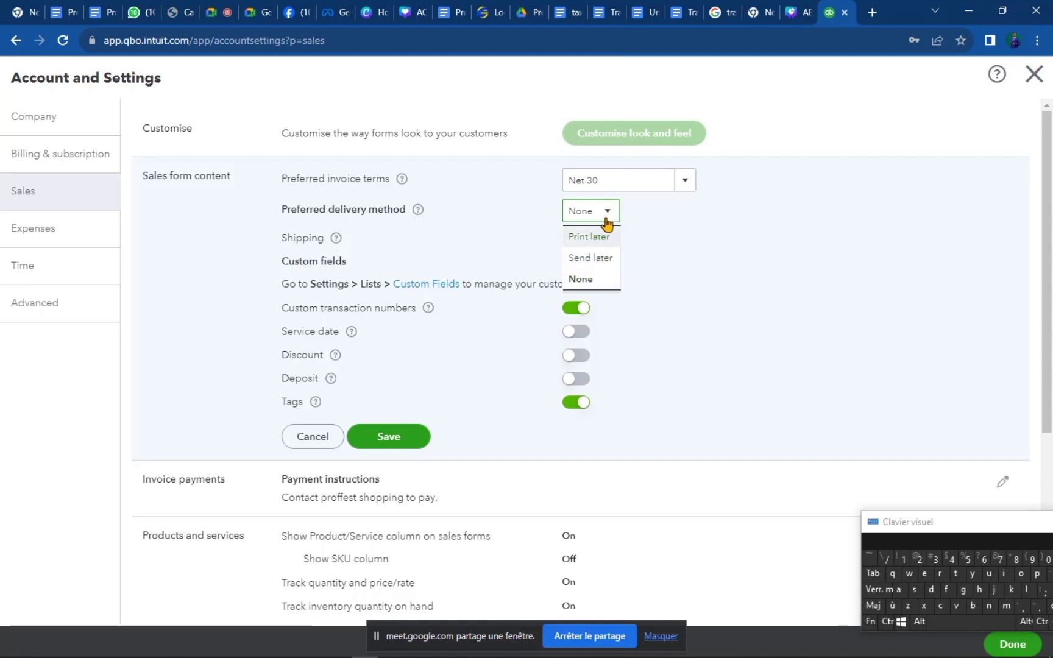
click(532, 210)
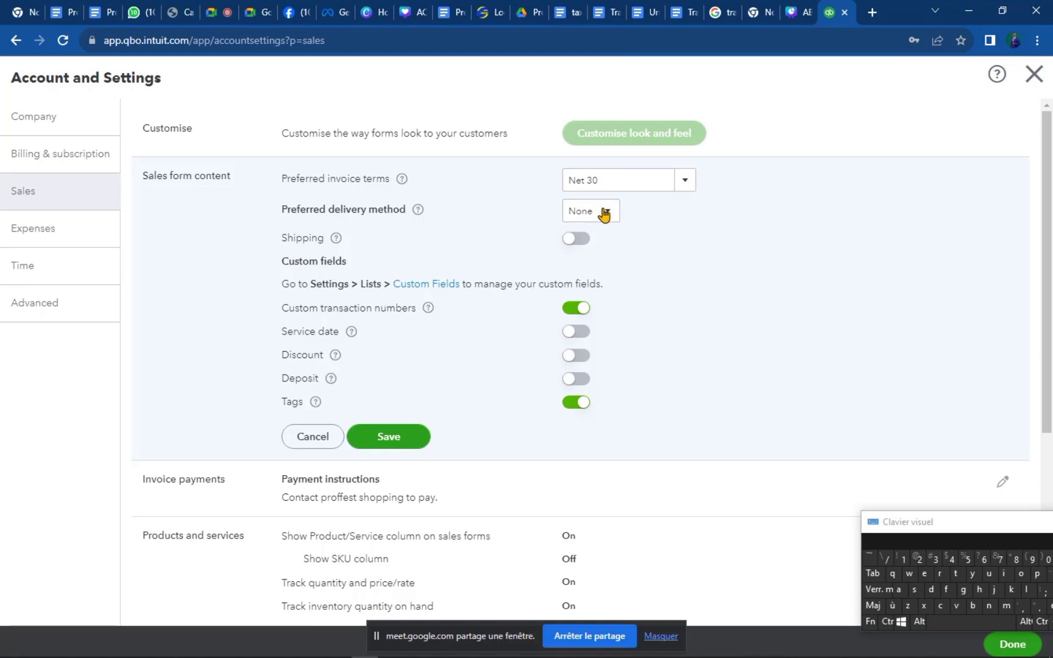
click(612, 212)
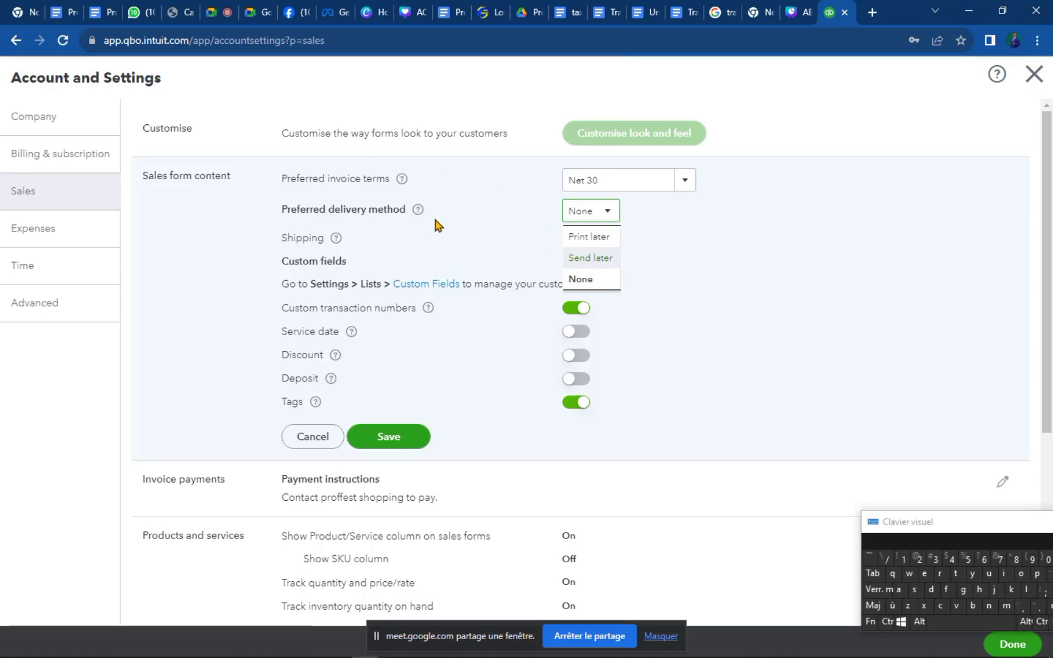
click(453, 208)
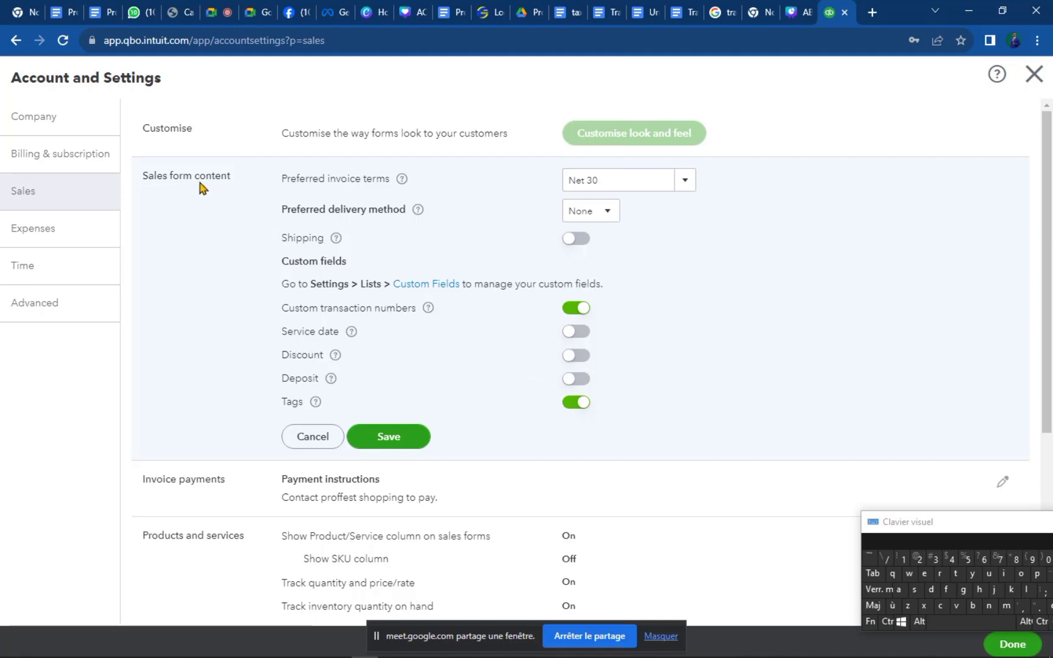
Turn on the Discount and Deposit fields for sales forms and save the content settings.
click(569, 360)
click(573, 383)
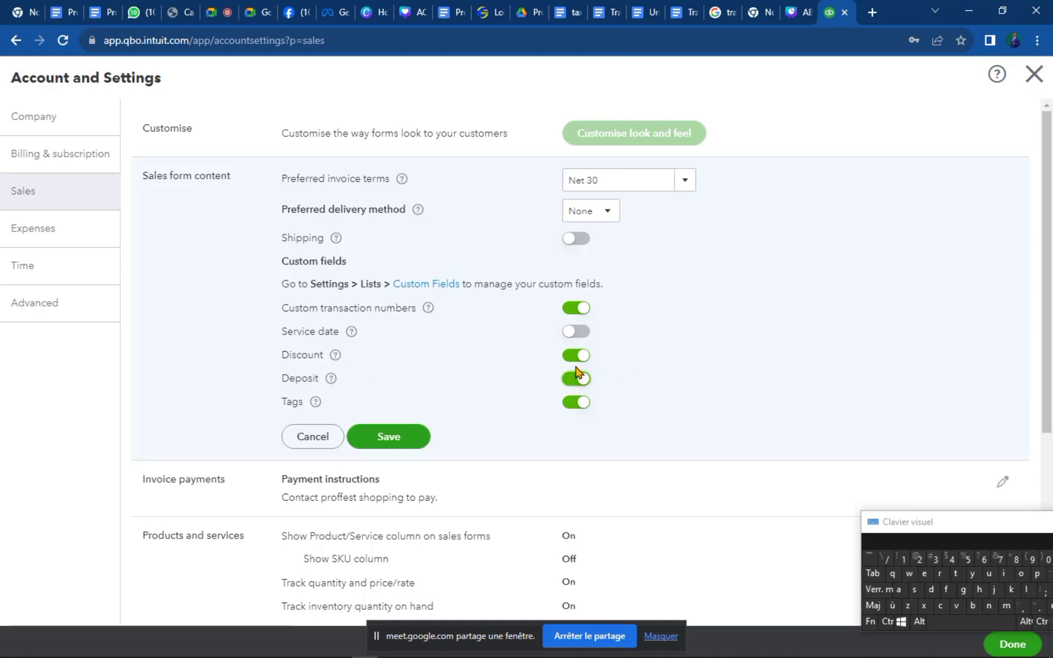
click(582, 383)
click(570, 382)
click(395, 438)
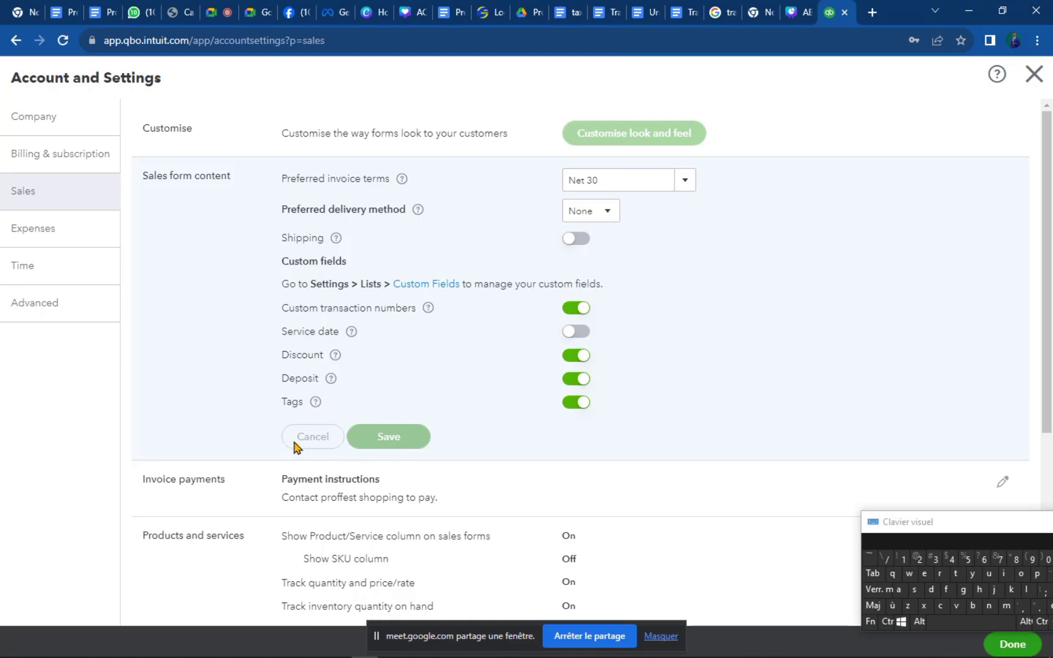
scroll(299, 481, down, 3)
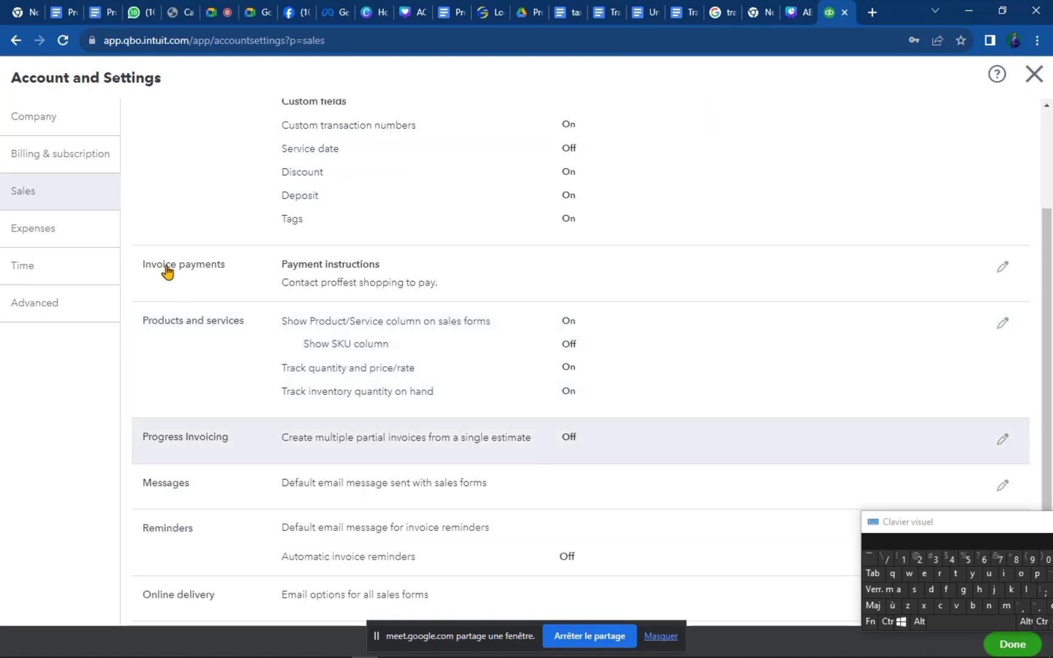
click(430, 285)
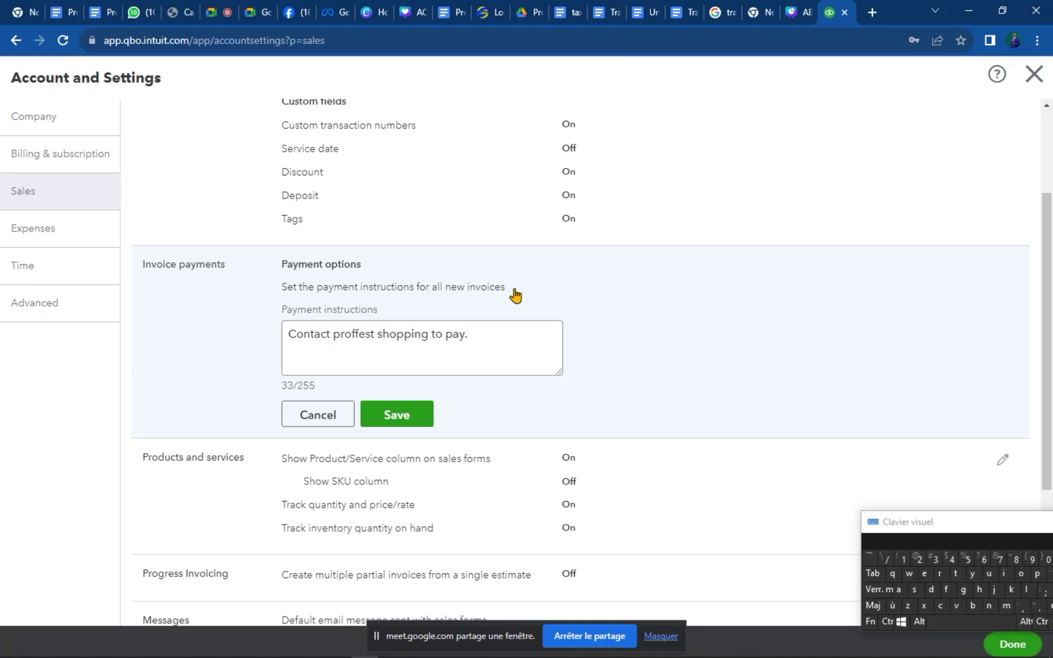
click(307, 340)
click(400, 420)
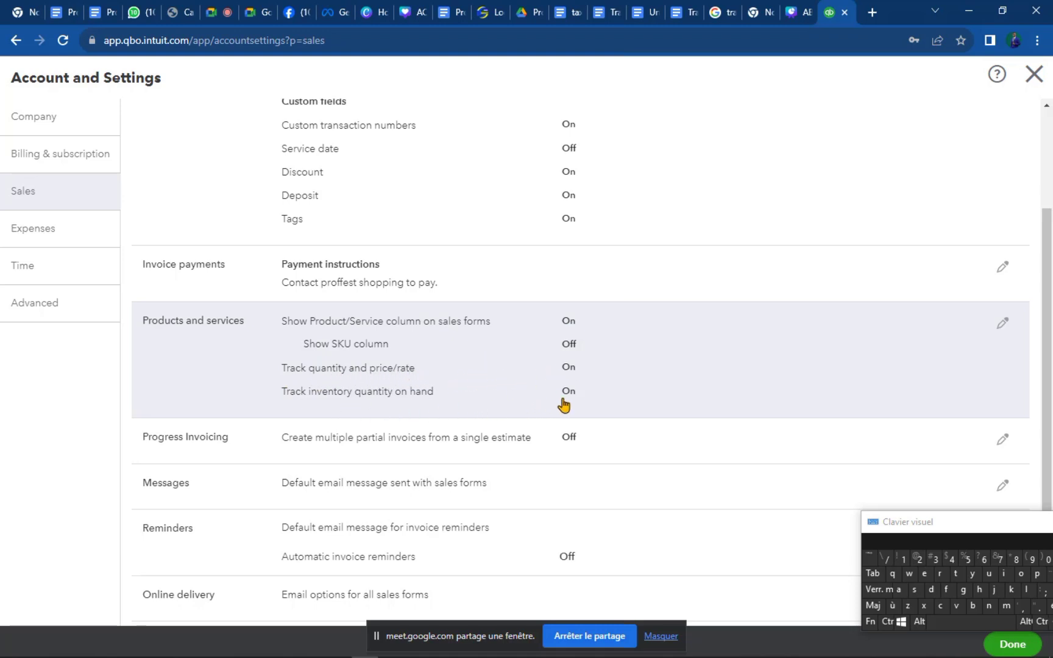
scroll(472, 414, down, 1)
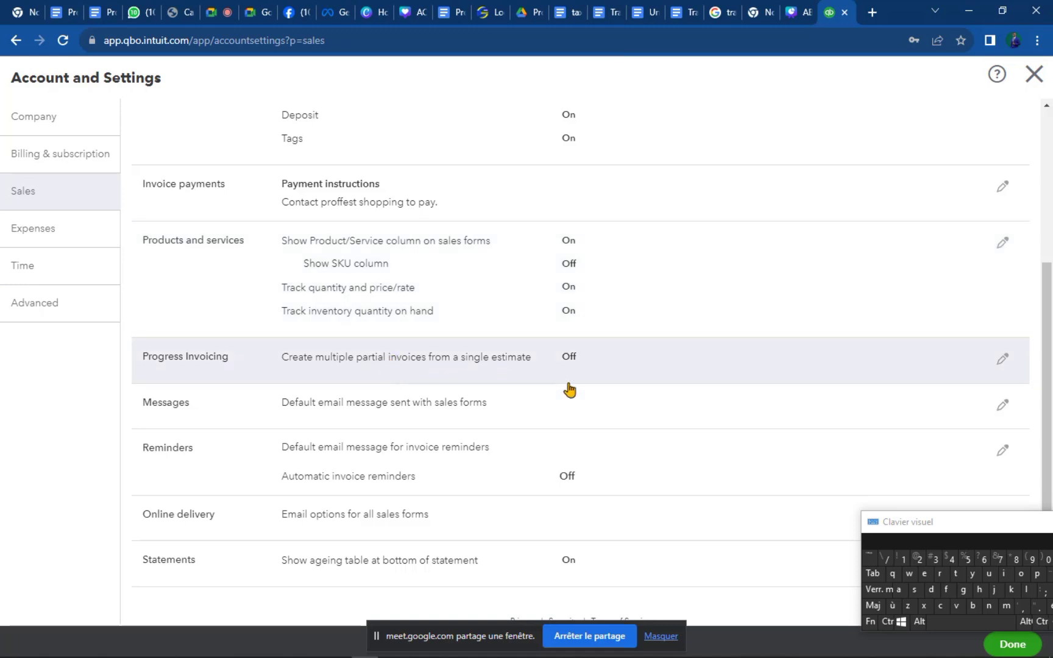
Try switching on Progress Invoicing and dismiss the invoice template update prompt.
click(1003, 359)
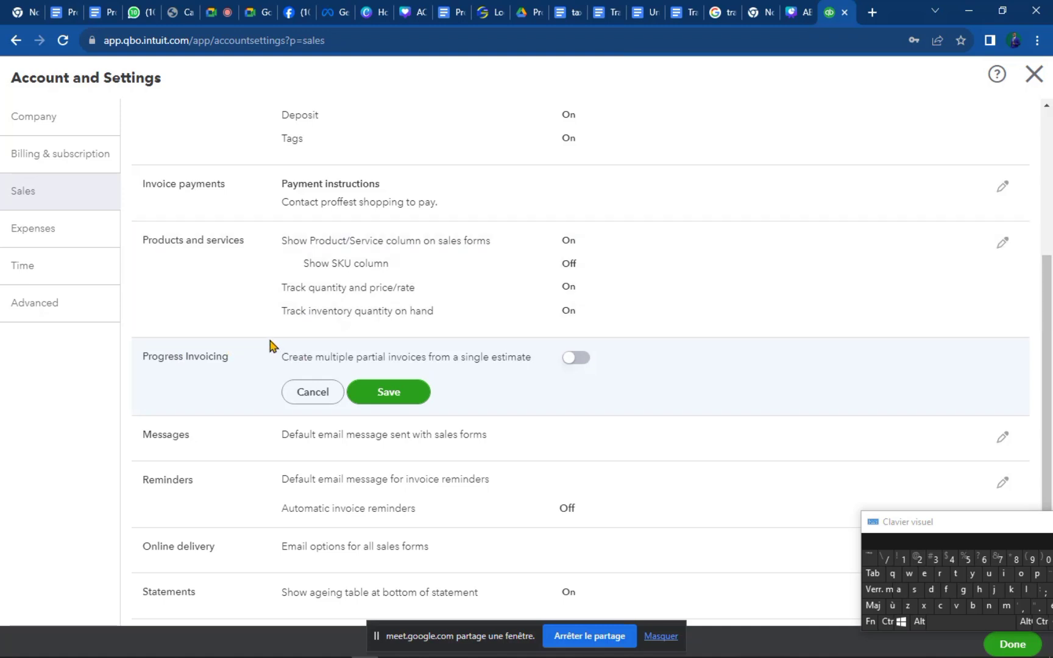
click(566, 366)
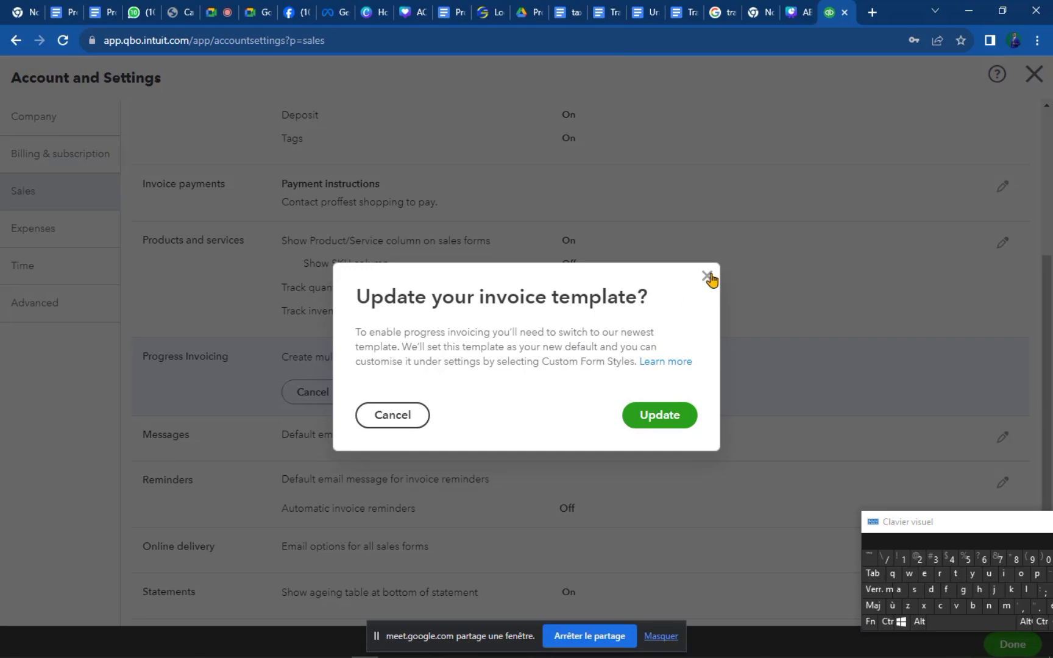
key(Escape)
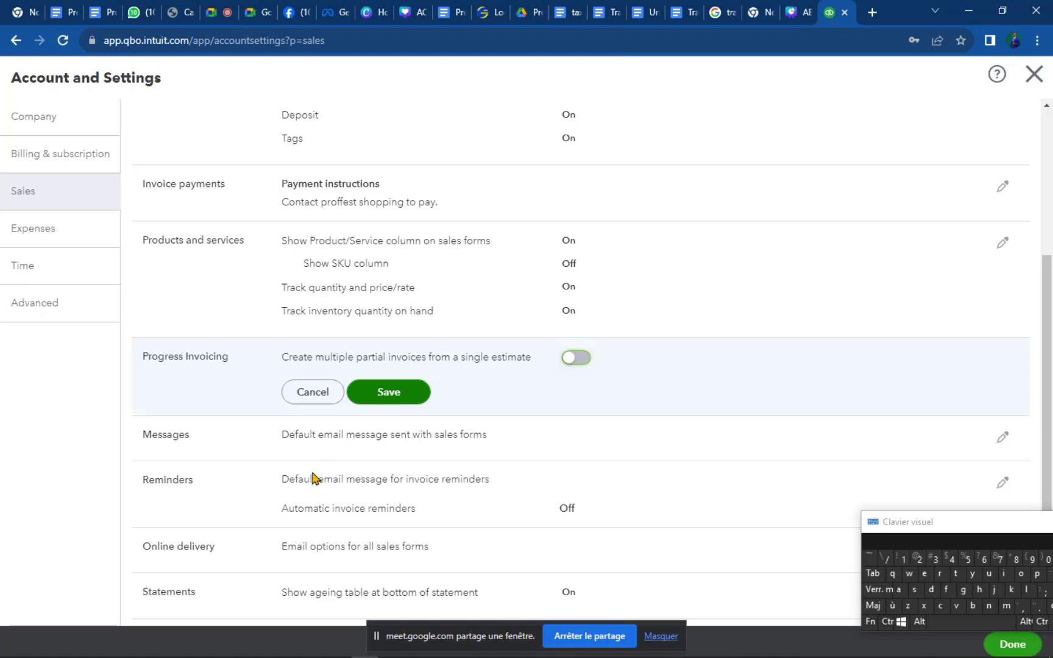
Open the Messages settings without saving the Progress Invoicing change.
click(597, 449)
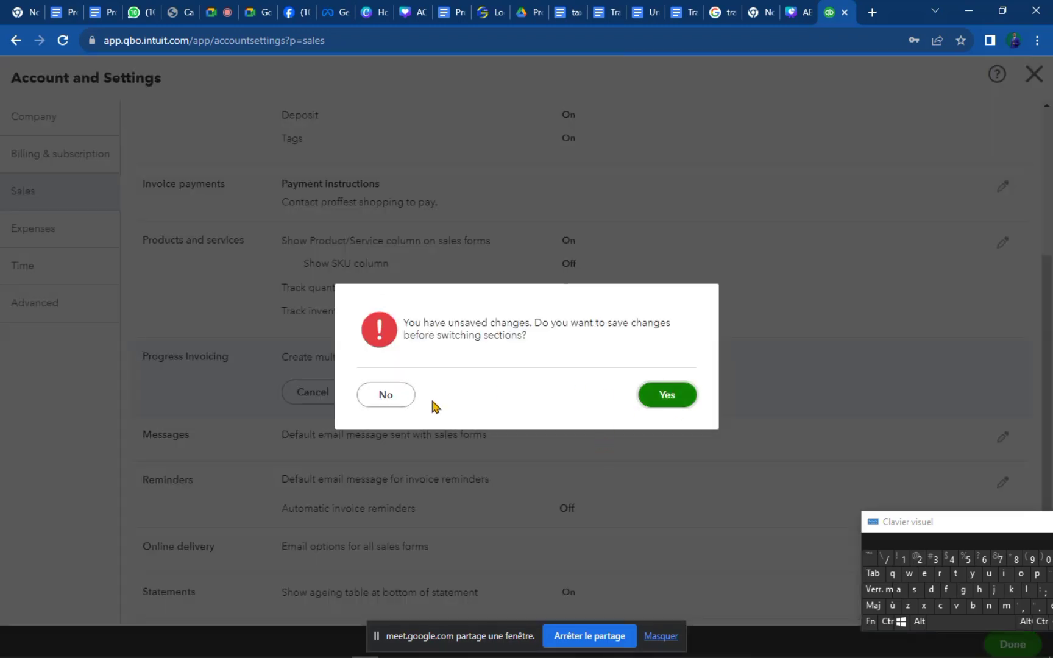
click(386, 395)
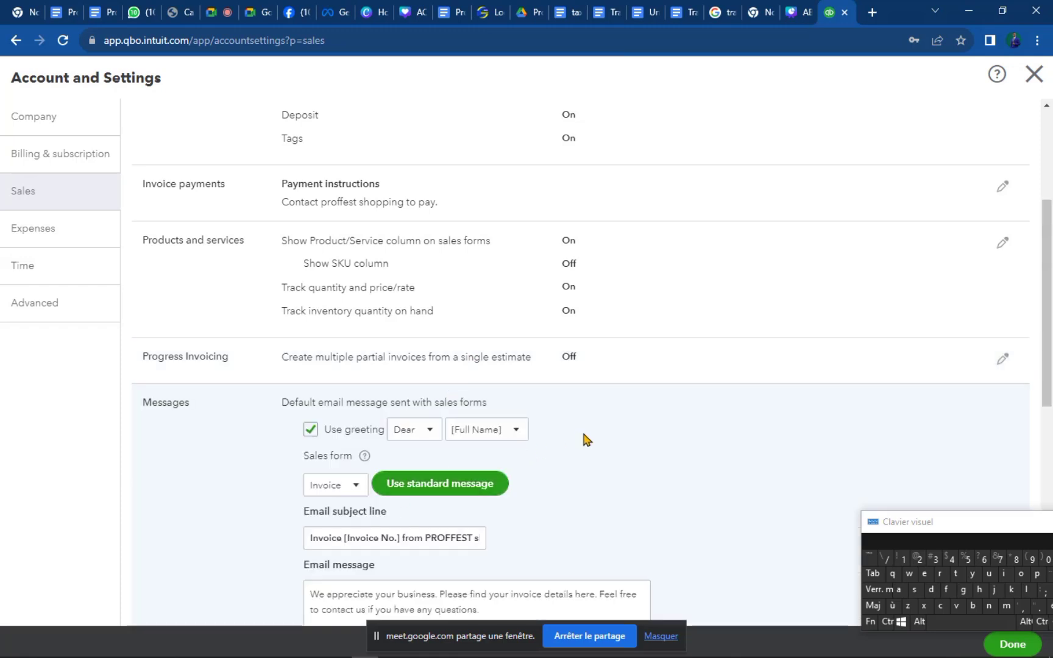
scroll(582, 430, down, 2)
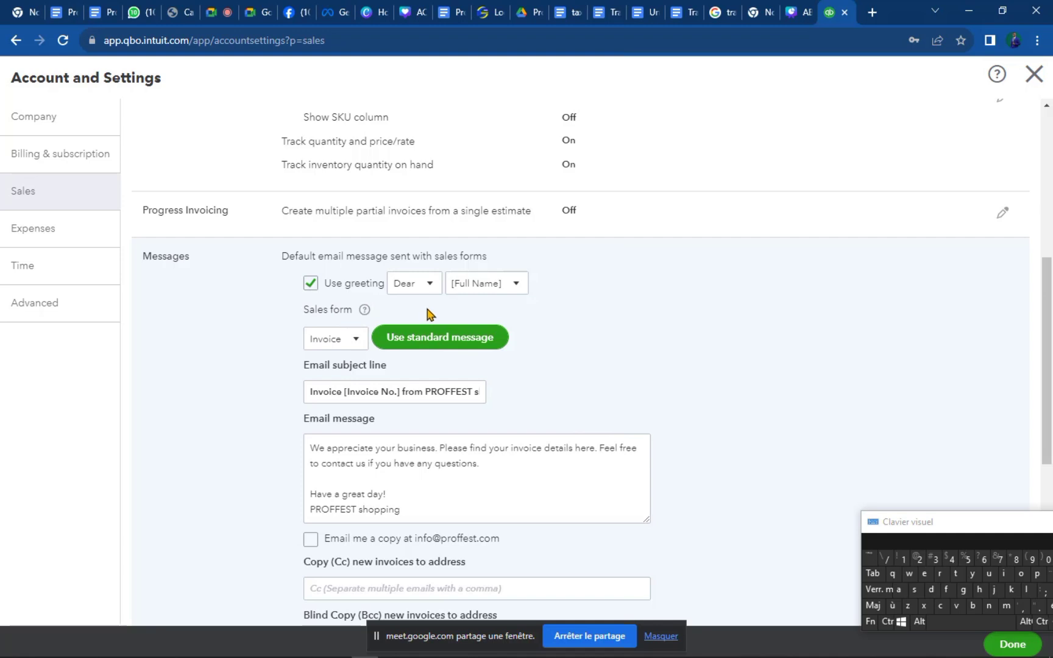
click(872, 12)
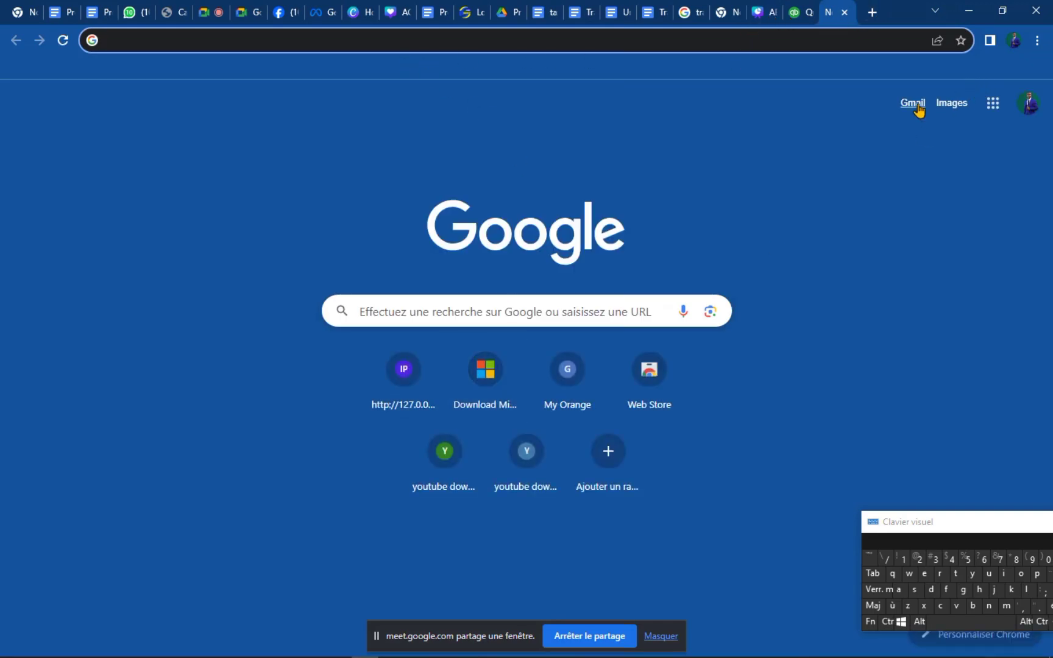
Load Gmail in the new tab, then go back to the QuickBooks settings tab.
click(914, 104)
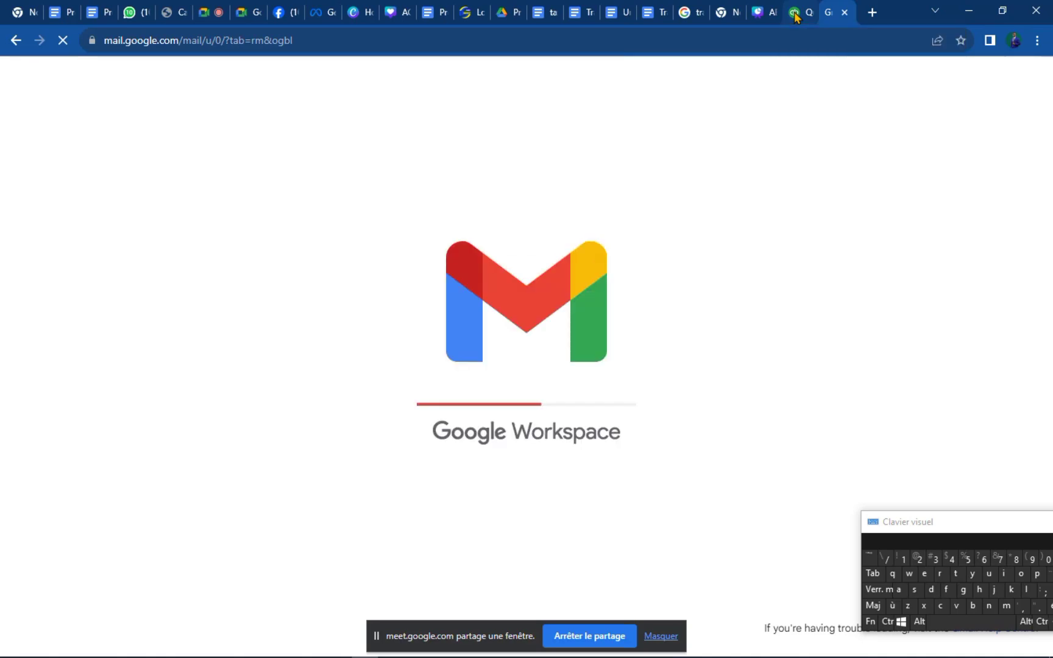
click(795, 13)
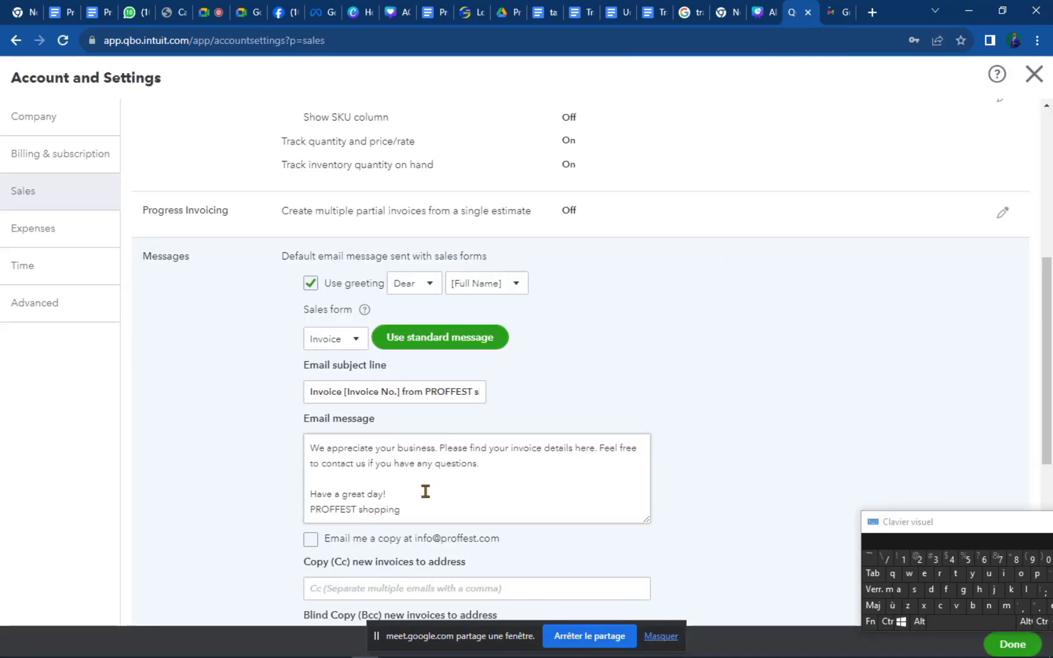
Review the default Invoice email message, keeping Invoice as the sales form.
click(311, 447)
drag(311, 448, 430, 532)
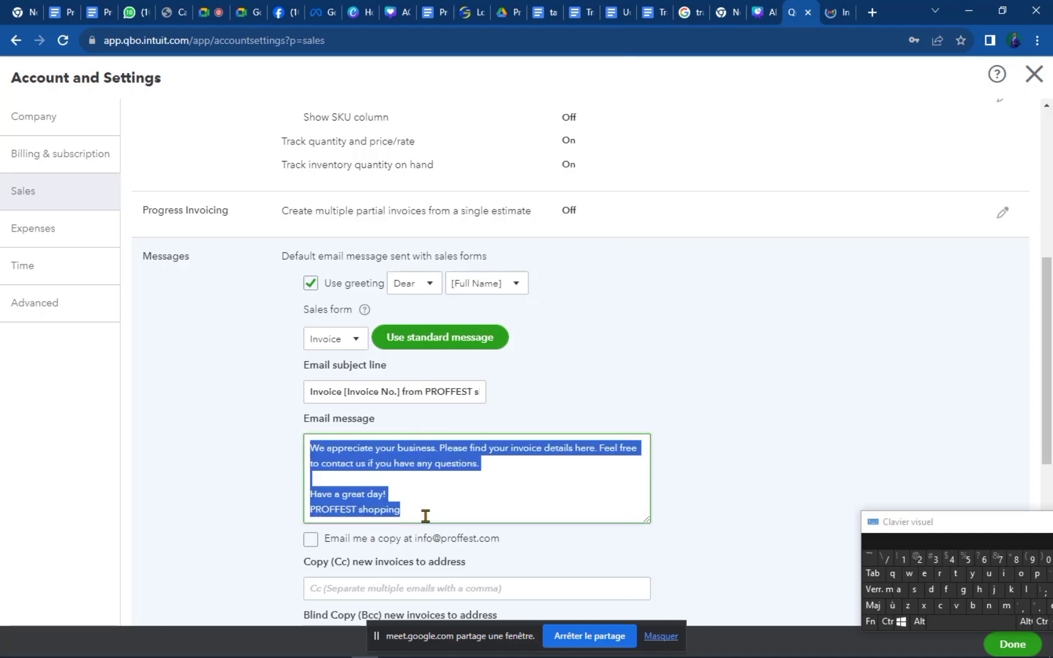
click(423, 480)
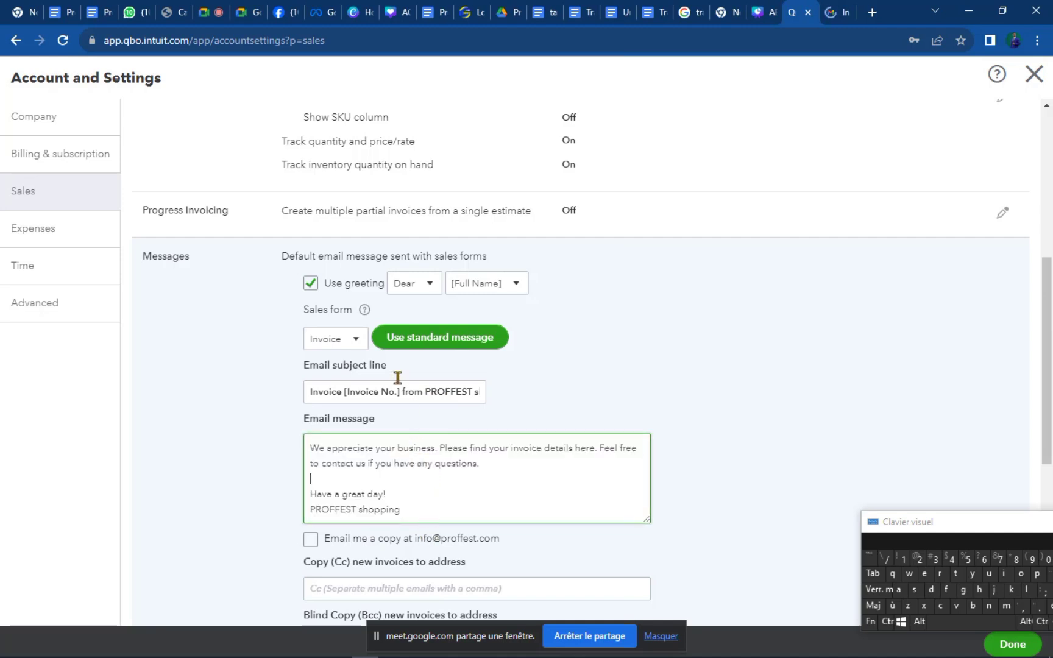
click(362, 346)
click(359, 342)
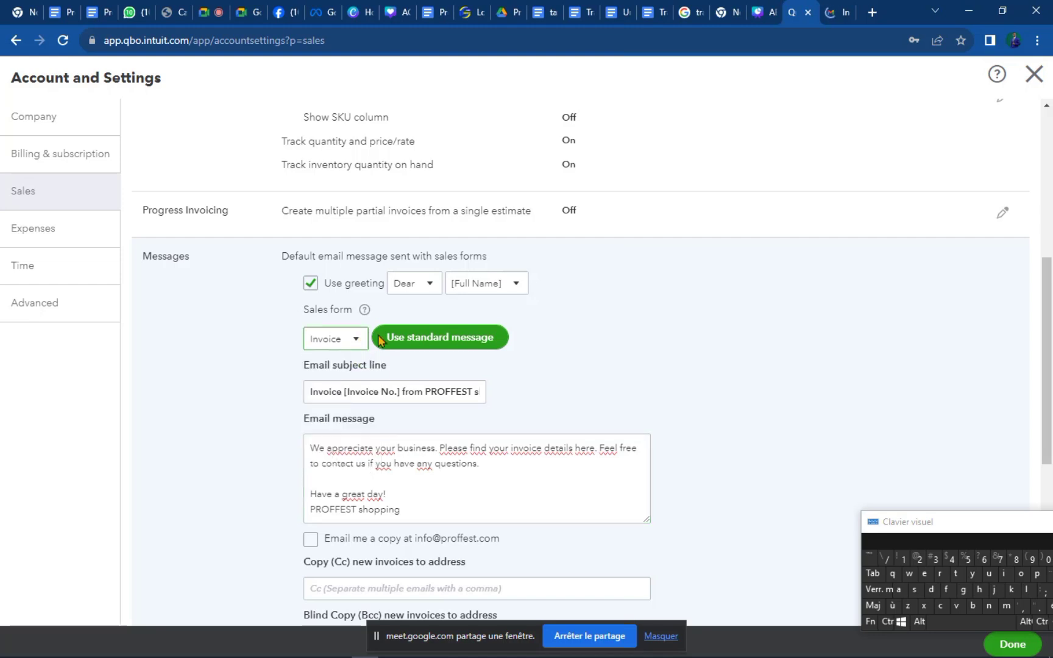
click(413, 518)
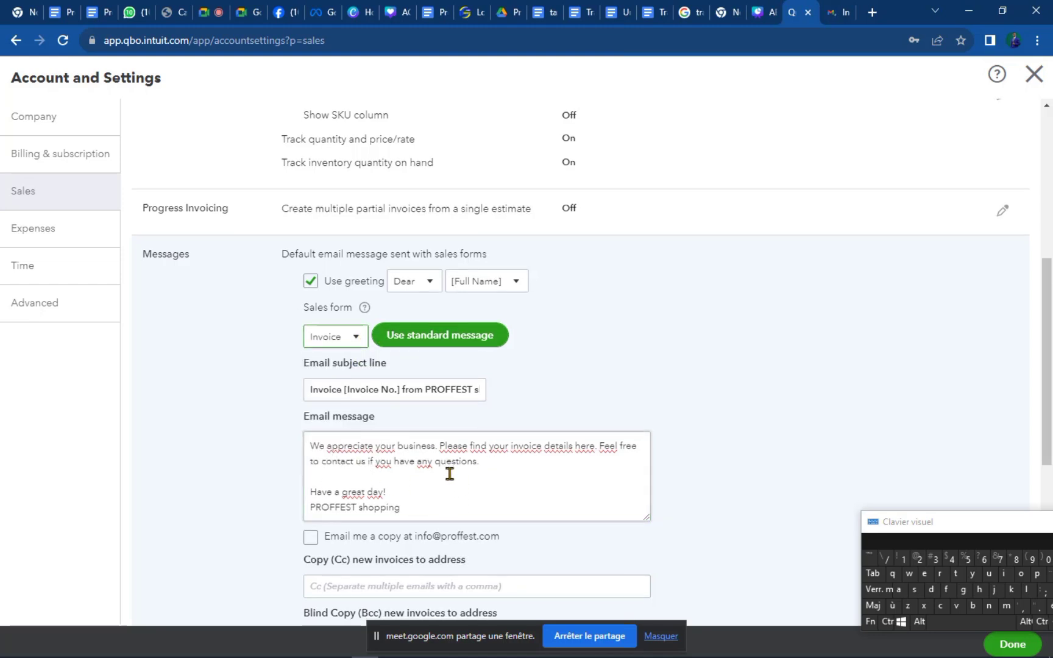
scroll(449, 474, down, 2)
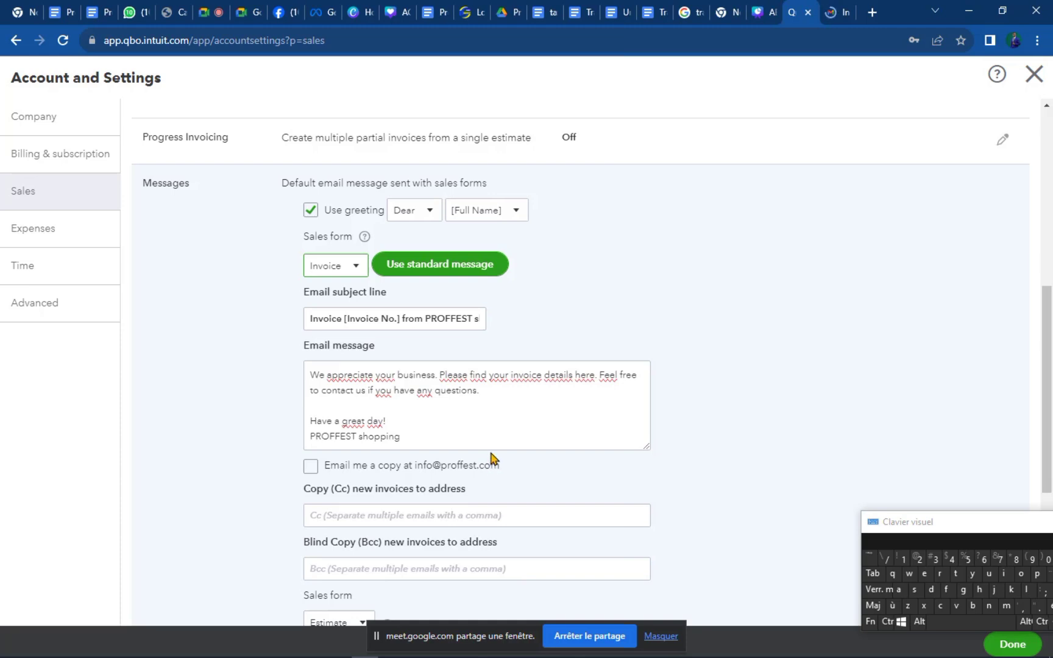
Leave the message text unchanged and tick sending a copy to the company address.
click(407, 418)
key(ctrl+a)
click(410, 415)
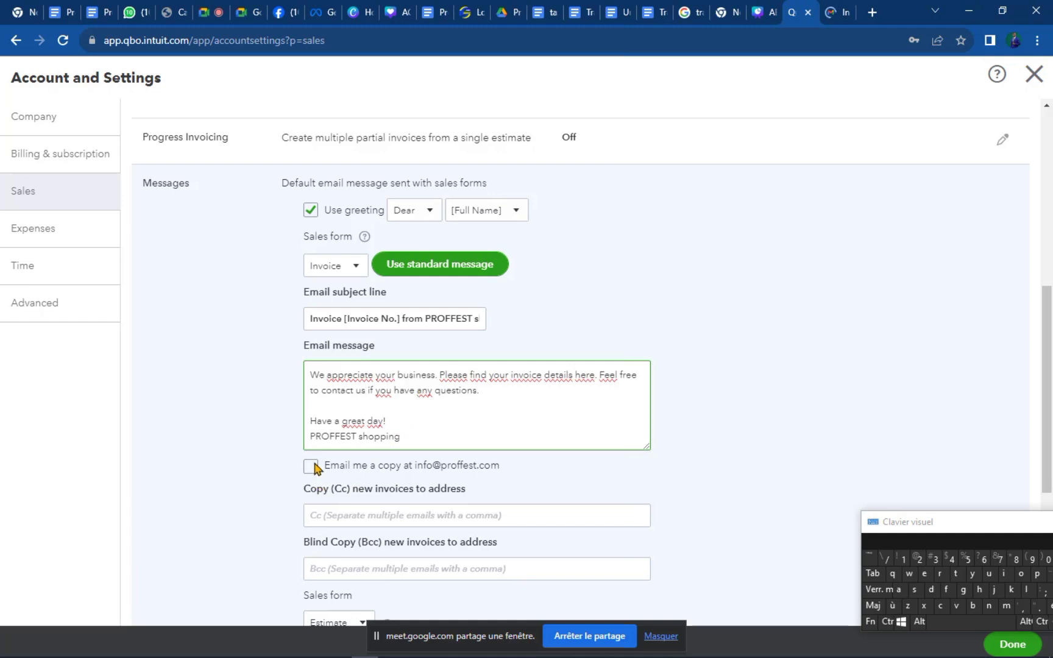
click(408, 417)
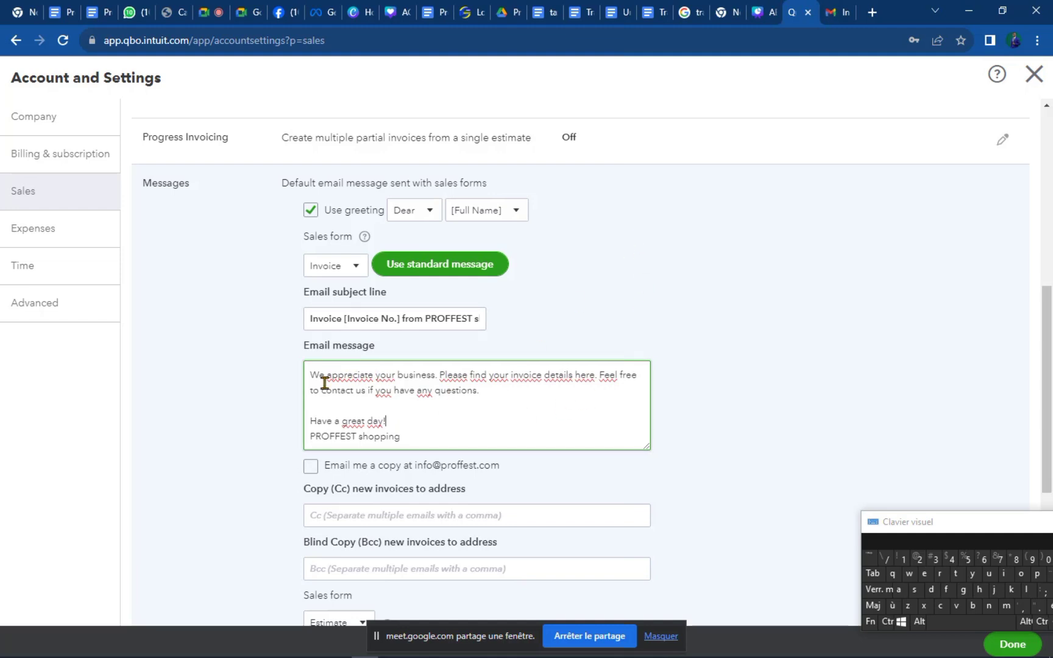
drag(416, 437, 299, 368)
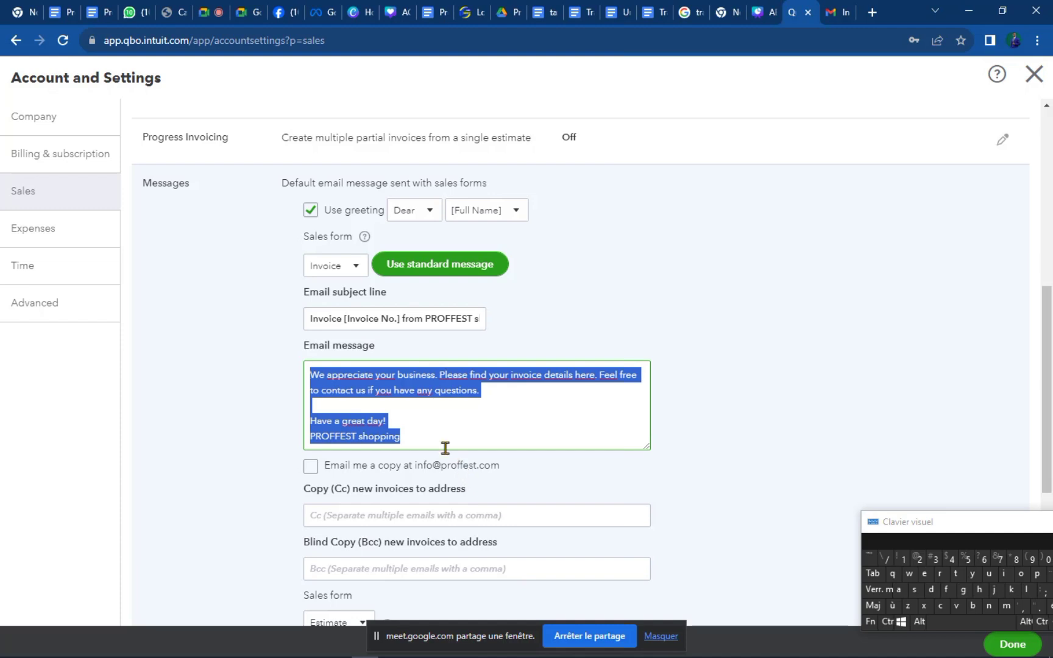
scroll(446, 499, down, 1)
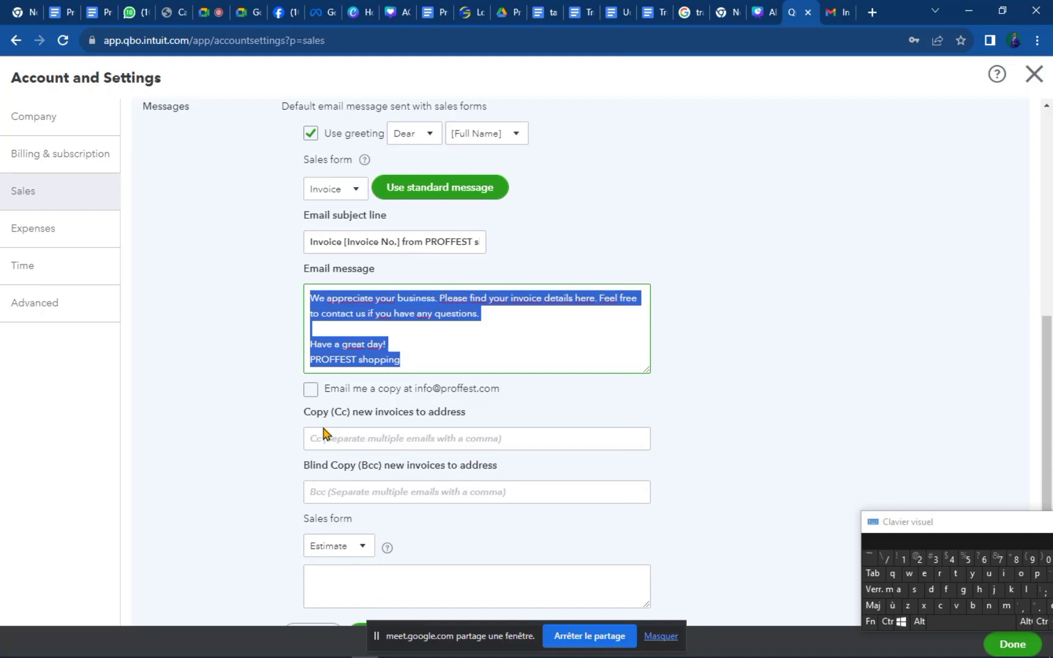
scroll(323, 434, down, 1)
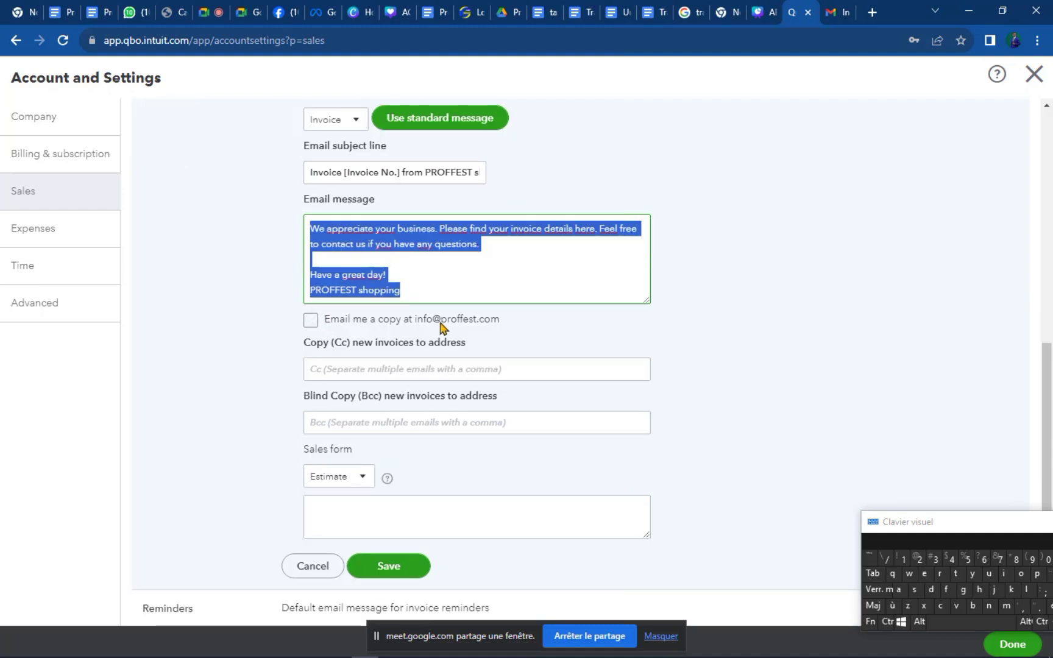
click(430, 258)
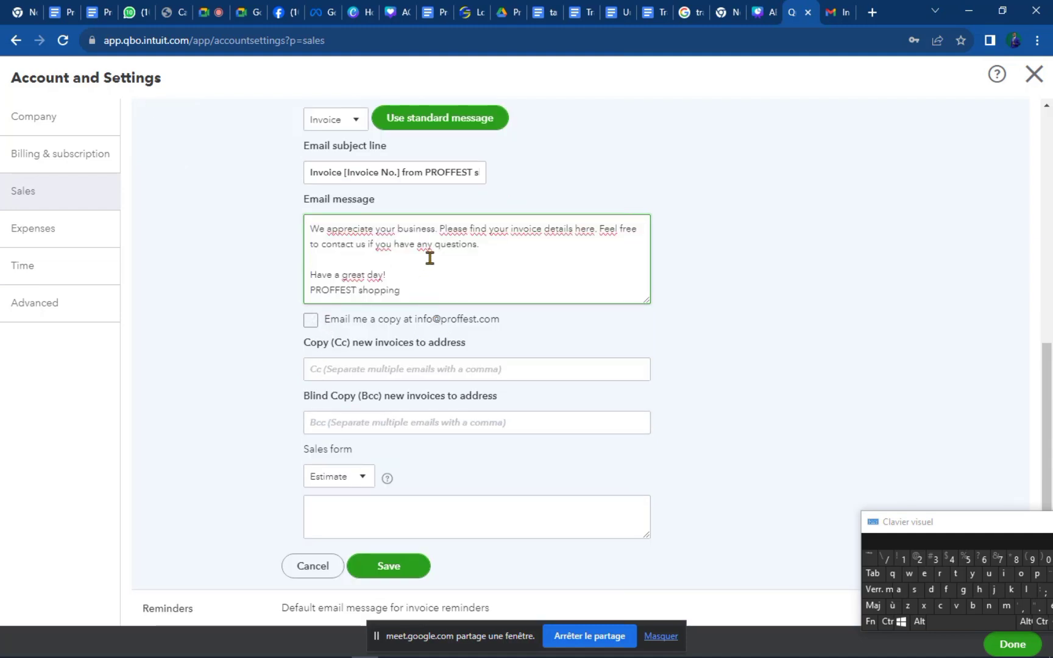
click(311, 322)
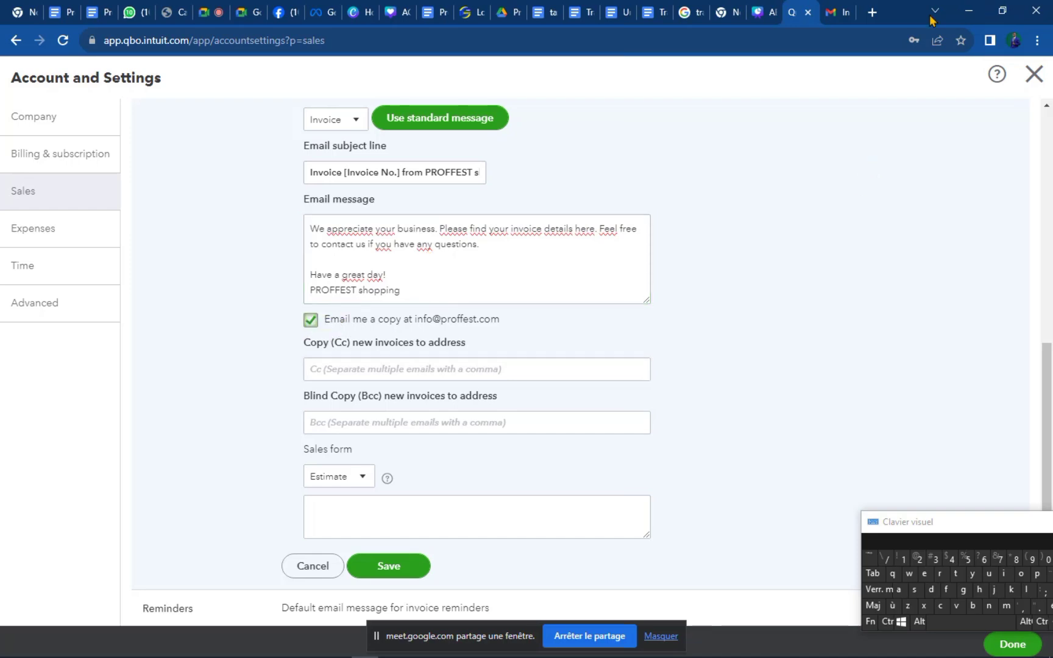
Switch Gmail to the other signed-in Google account.
click(840, 14)
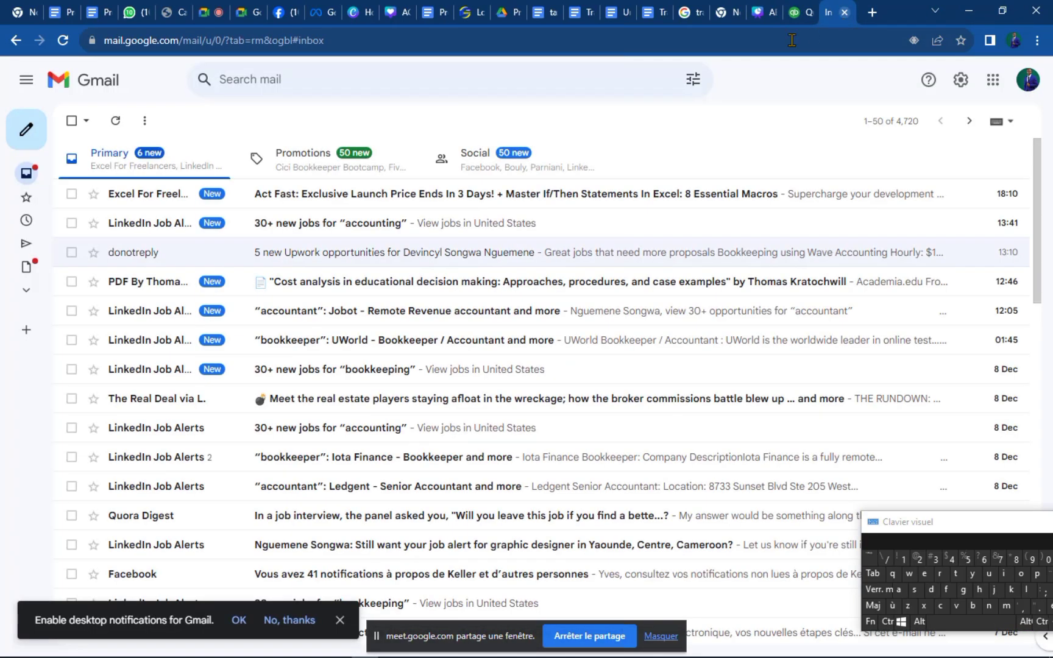
click(1027, 84)
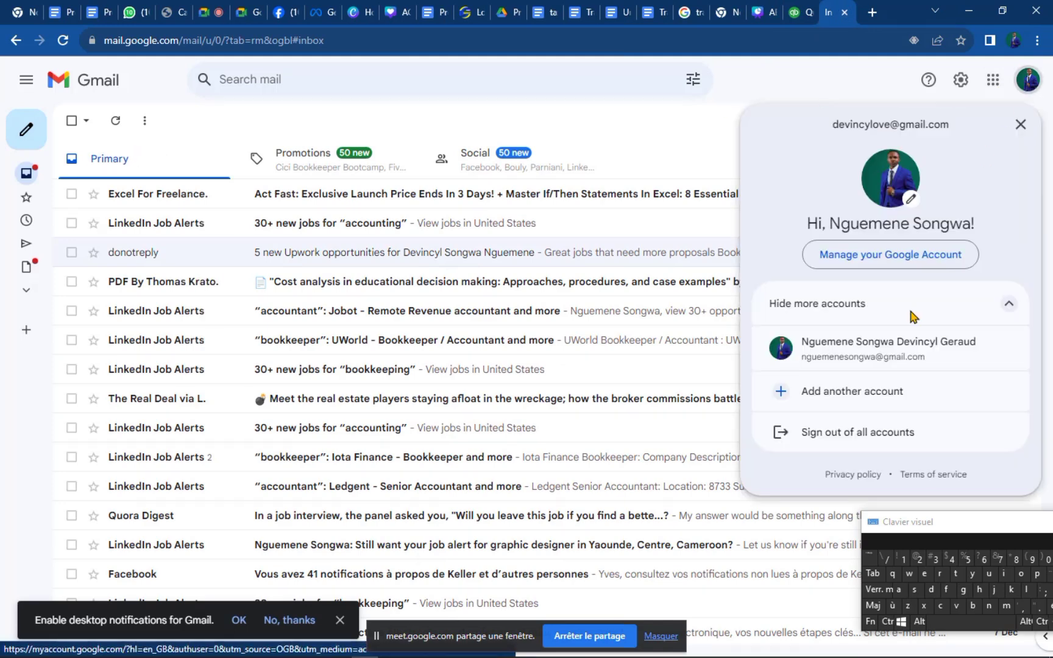
click(885, 343)
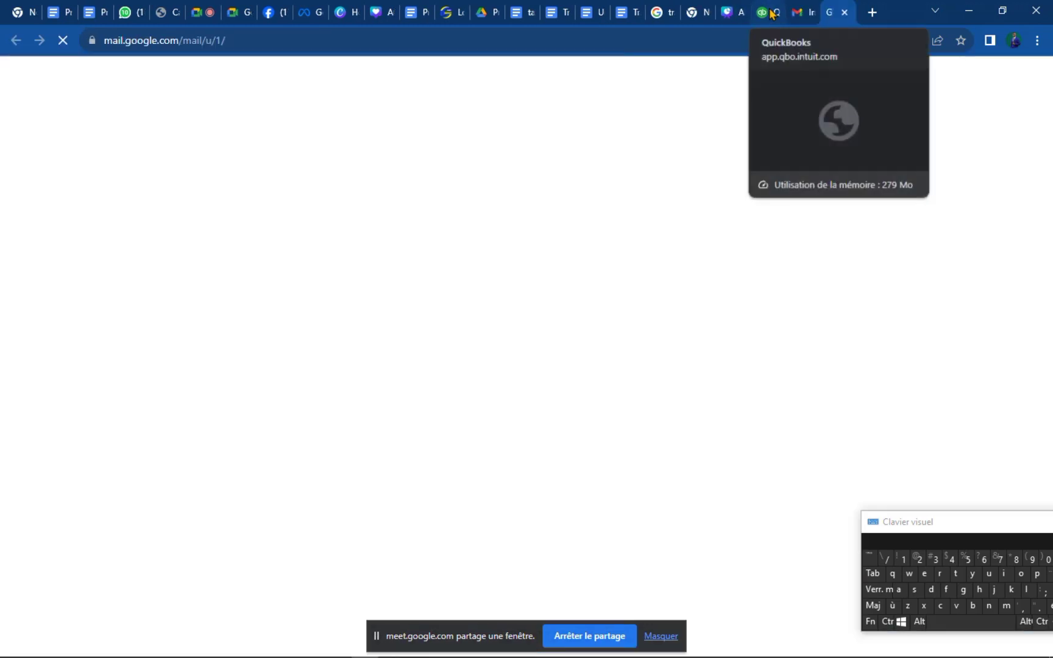
Return to the QuickBooks tab showing the invoice email message settings.
click(769, 12)
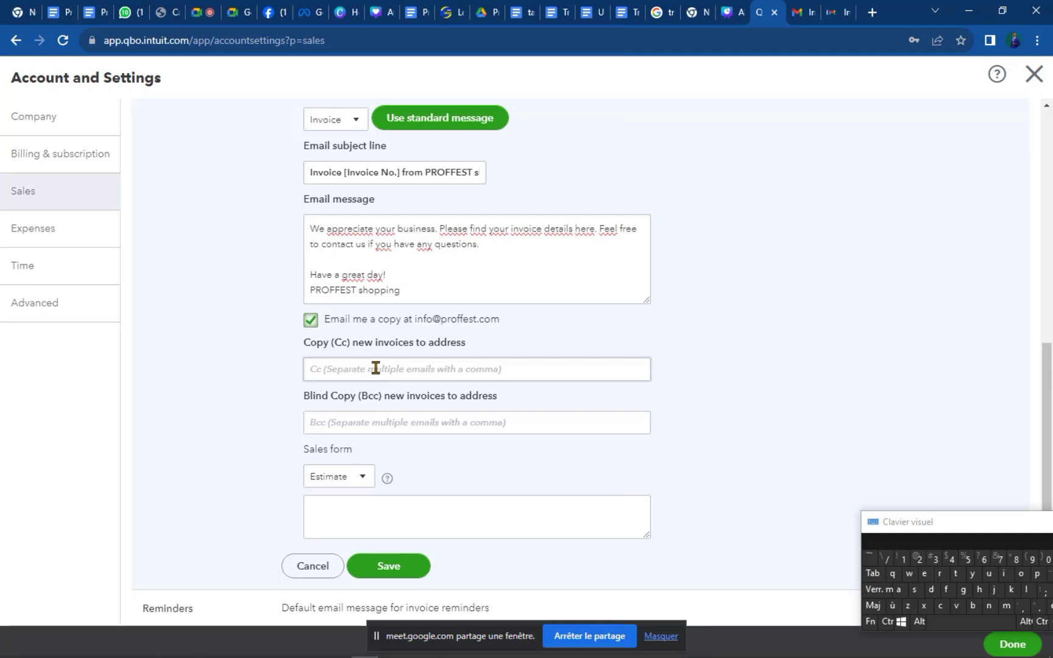
click(400, 371)
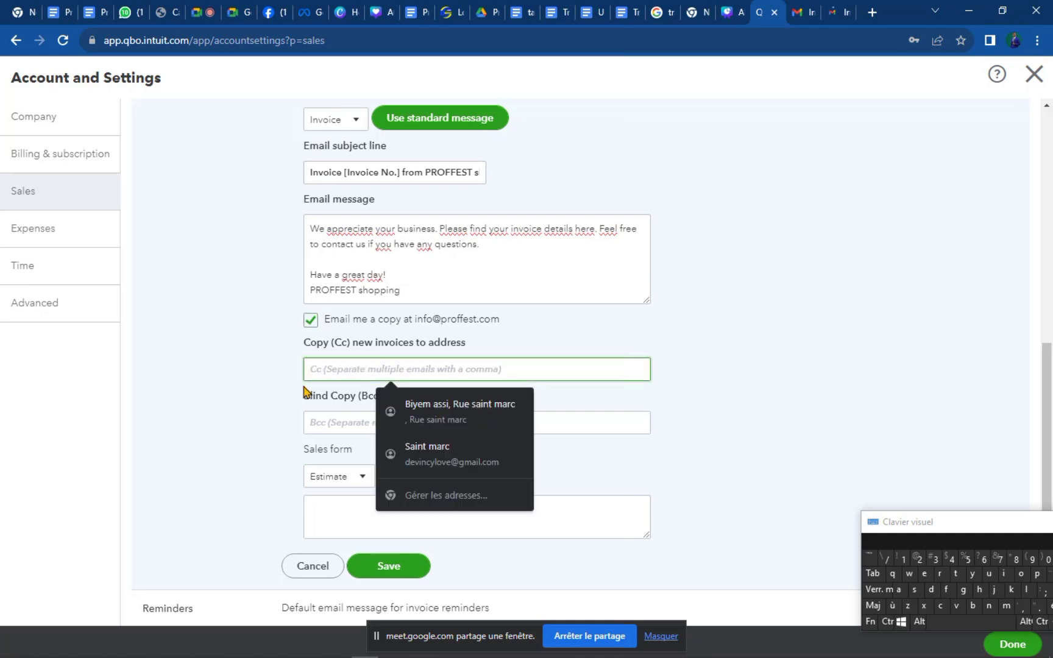
click(277, 350)
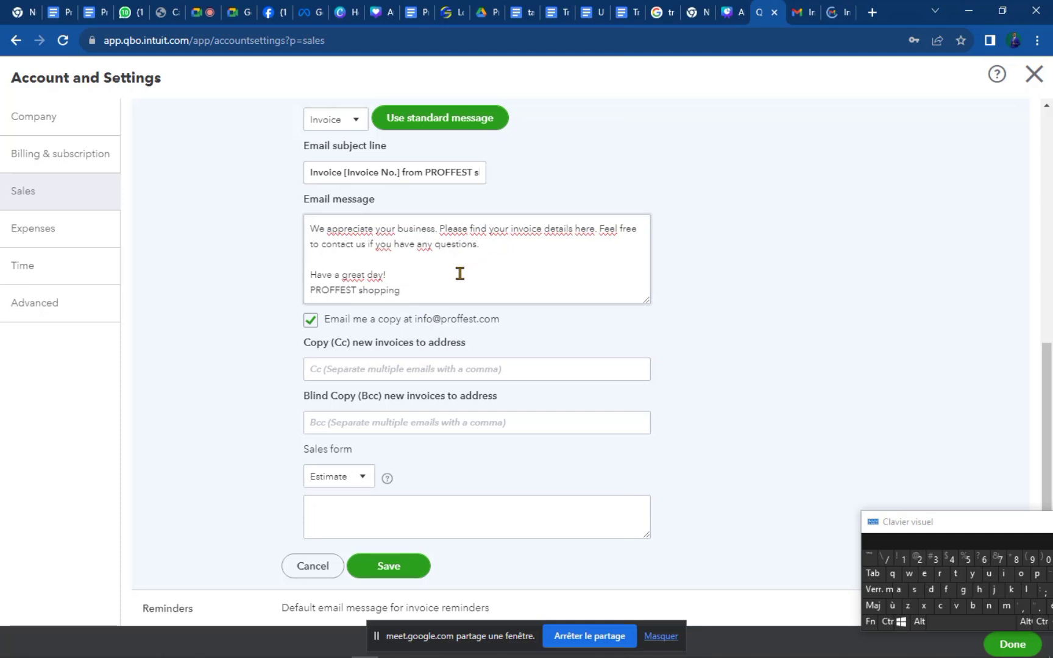
scroll(437, 270, up, 1)
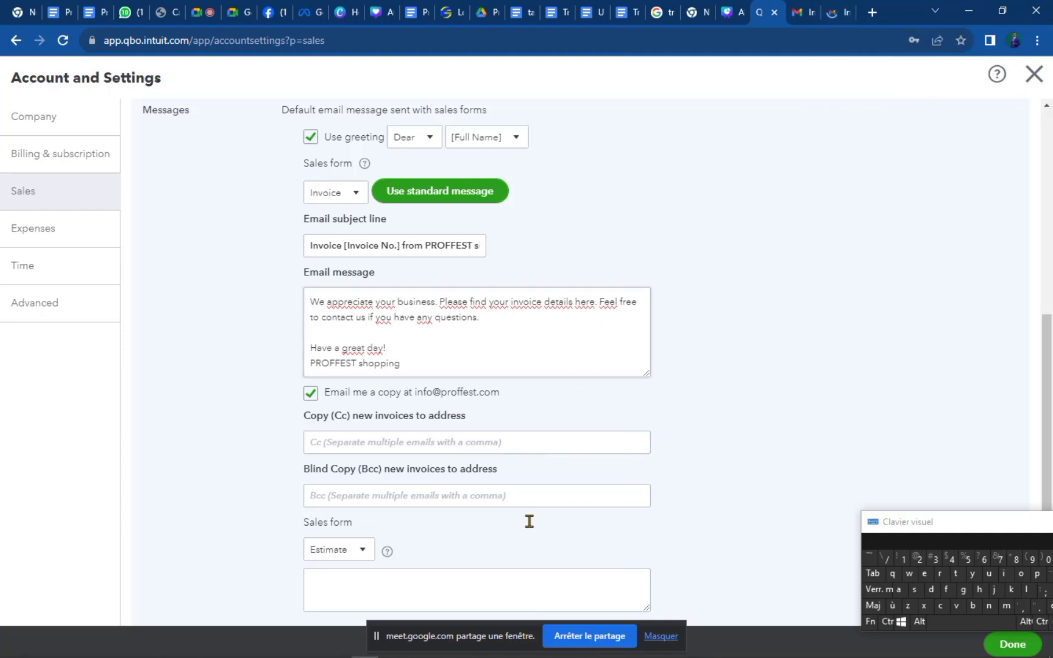
scroll(536, 524, down, 4)
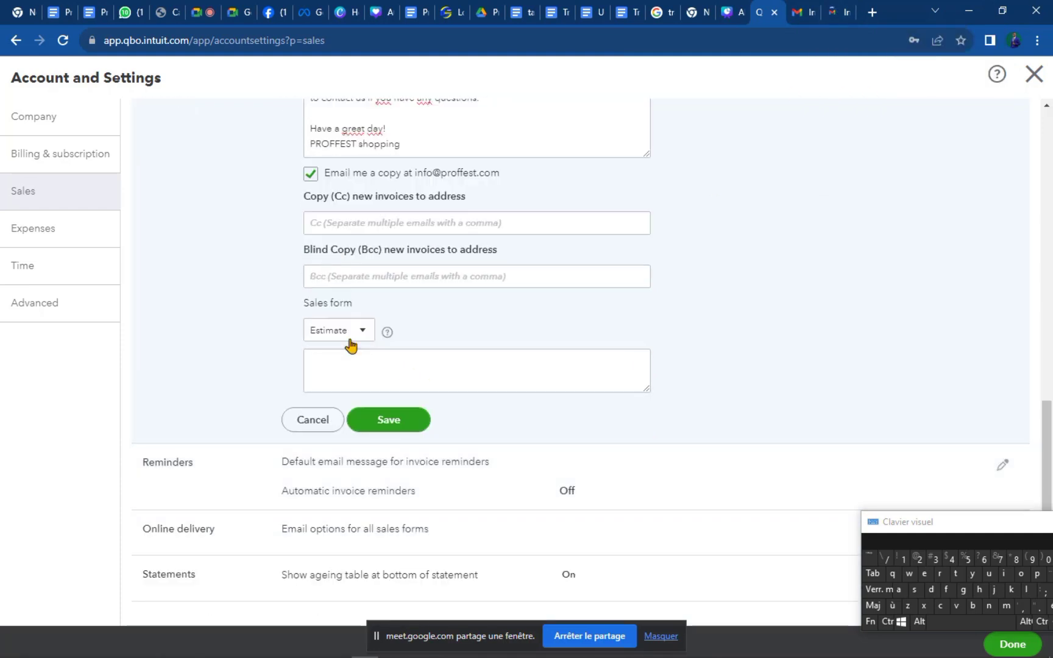
scroll(537, 254, up, 4)
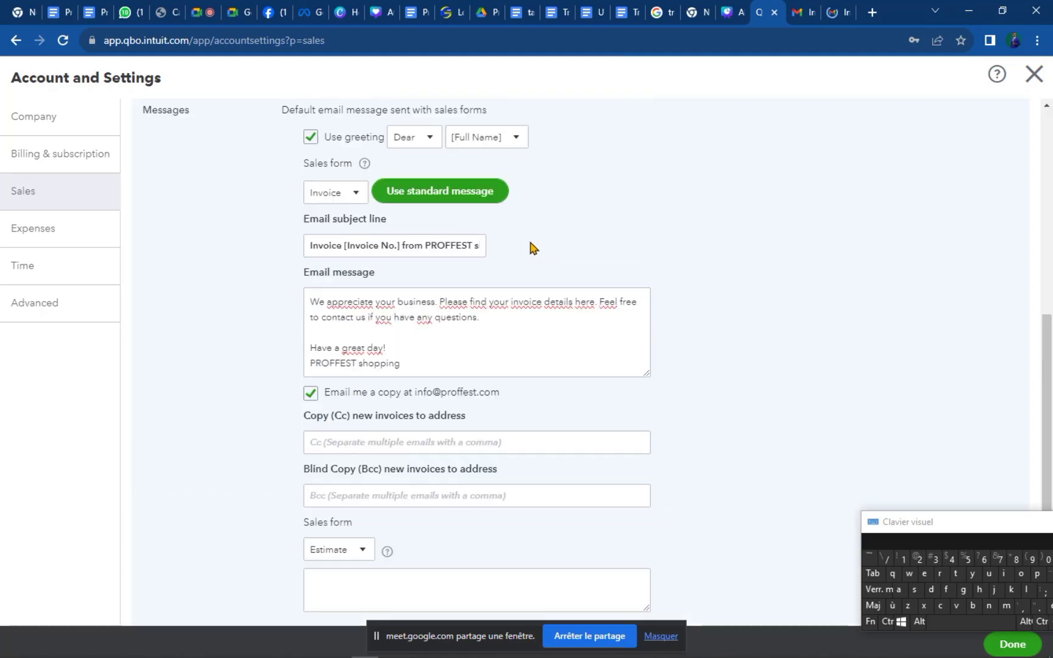
Show the Sales Receipt email subject and message, then switch to the Gmail tab.
click(355, 198)
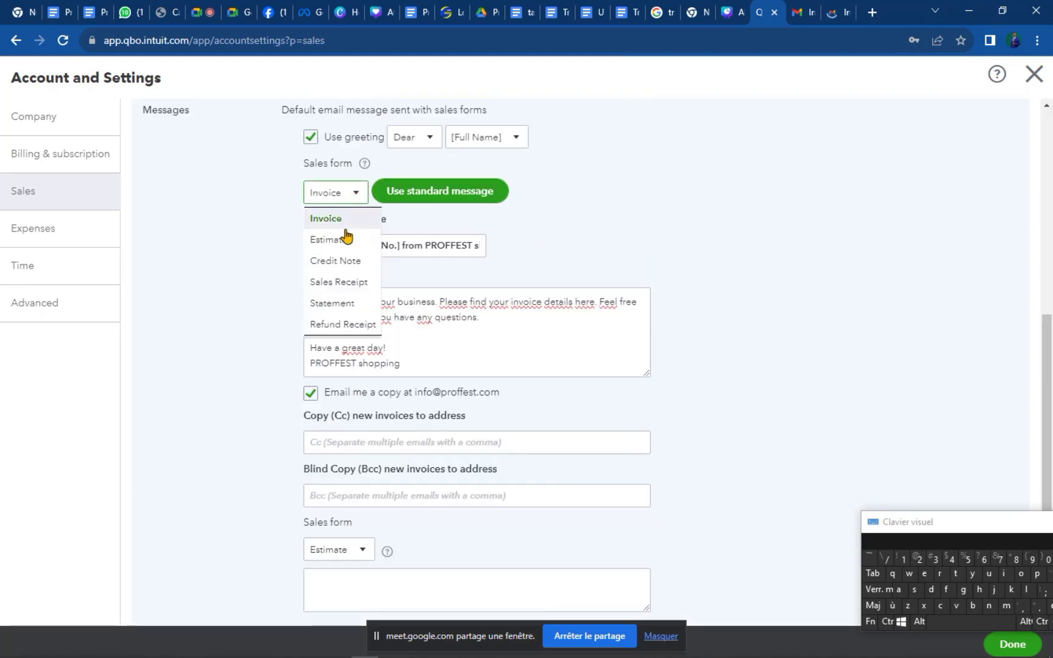
click(347, 283)
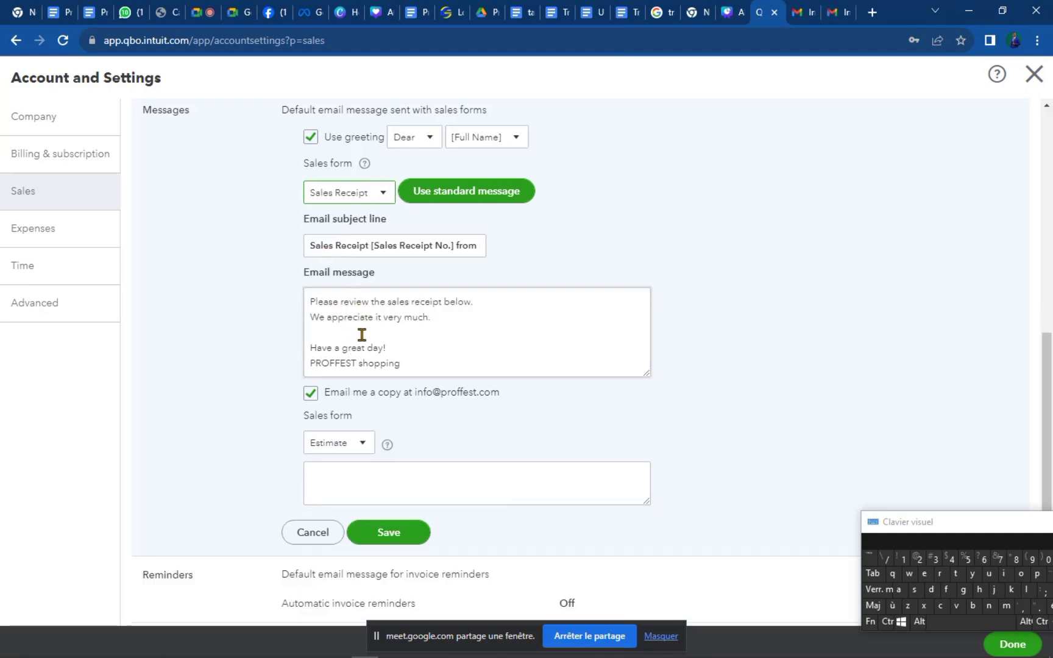
click(833, 15)
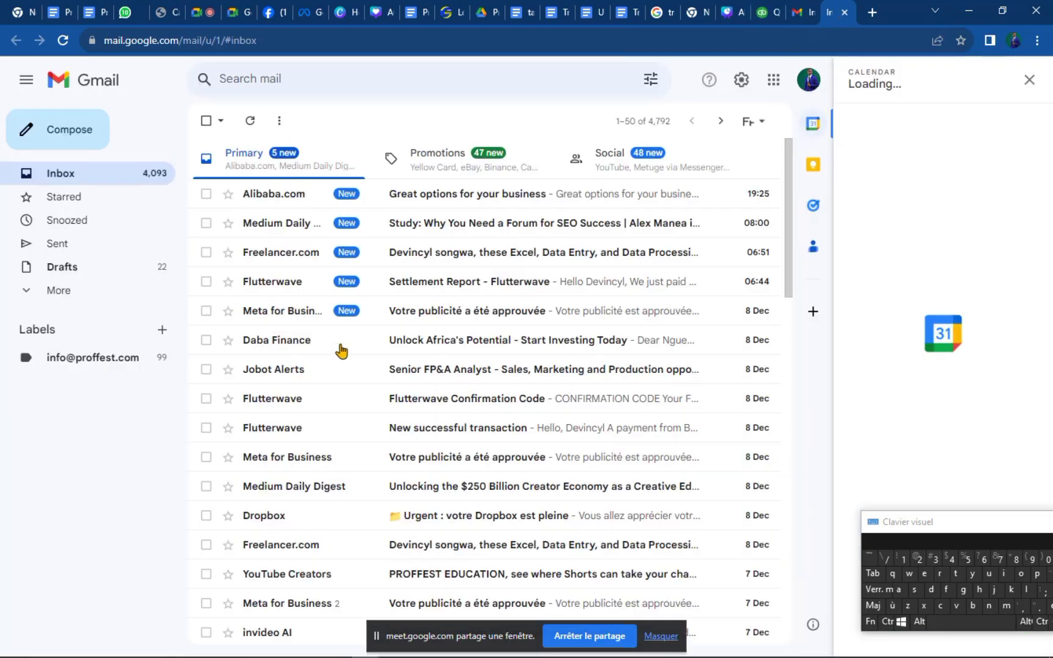
Read the PROFFEST CONSULTING Payment Receipt email in Gmail, then return to QuickBooks.
scroll(426, 519, down, 7)
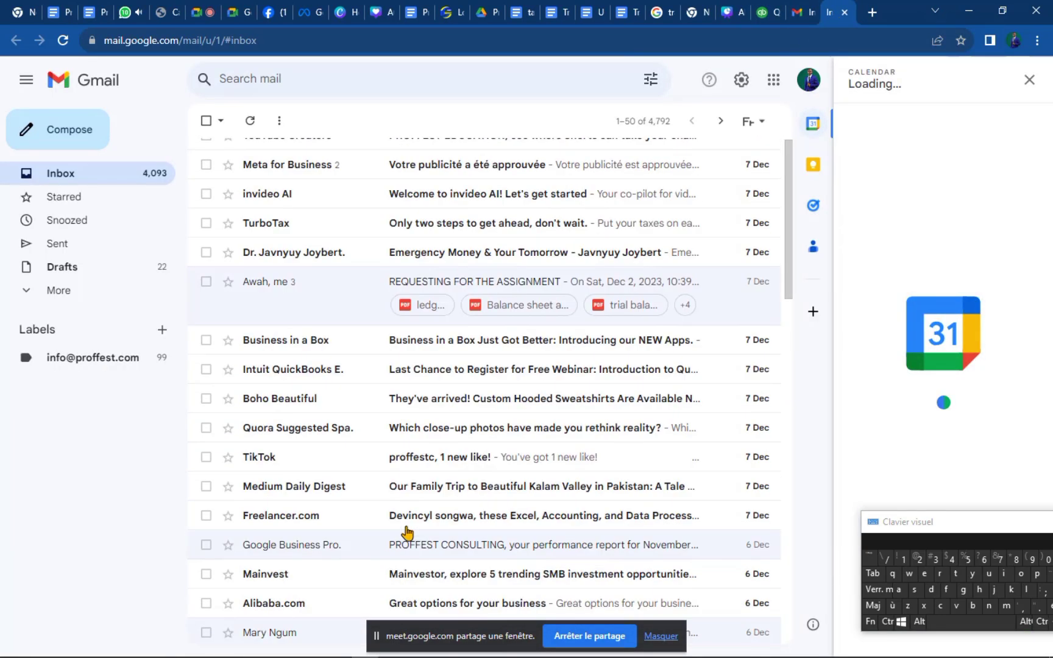
scroll(407, 532, down, 10)
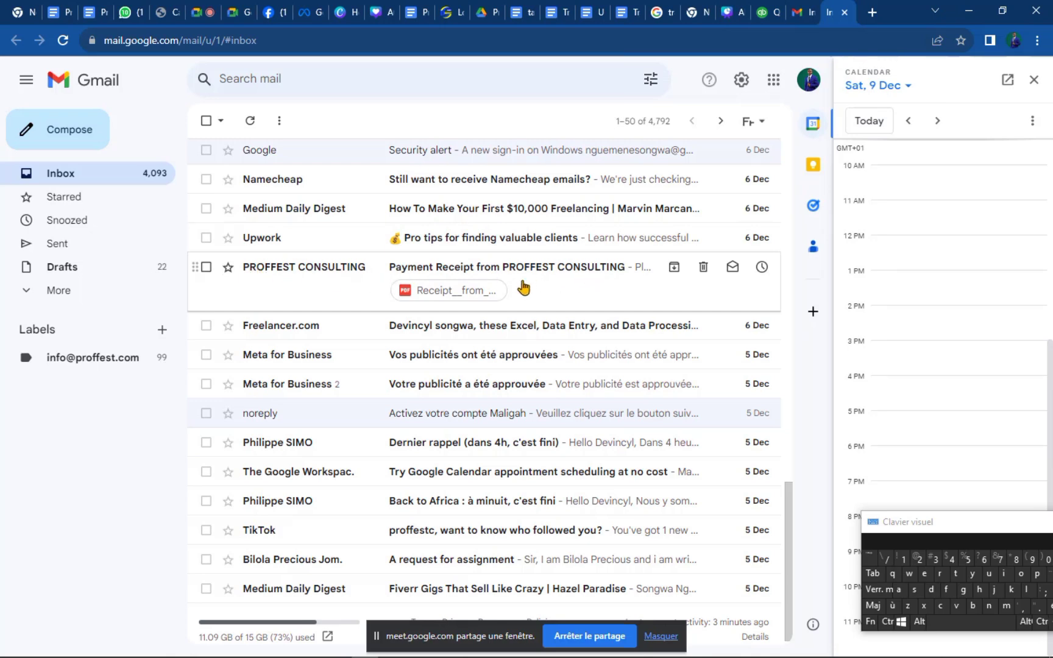
click(604, 280)
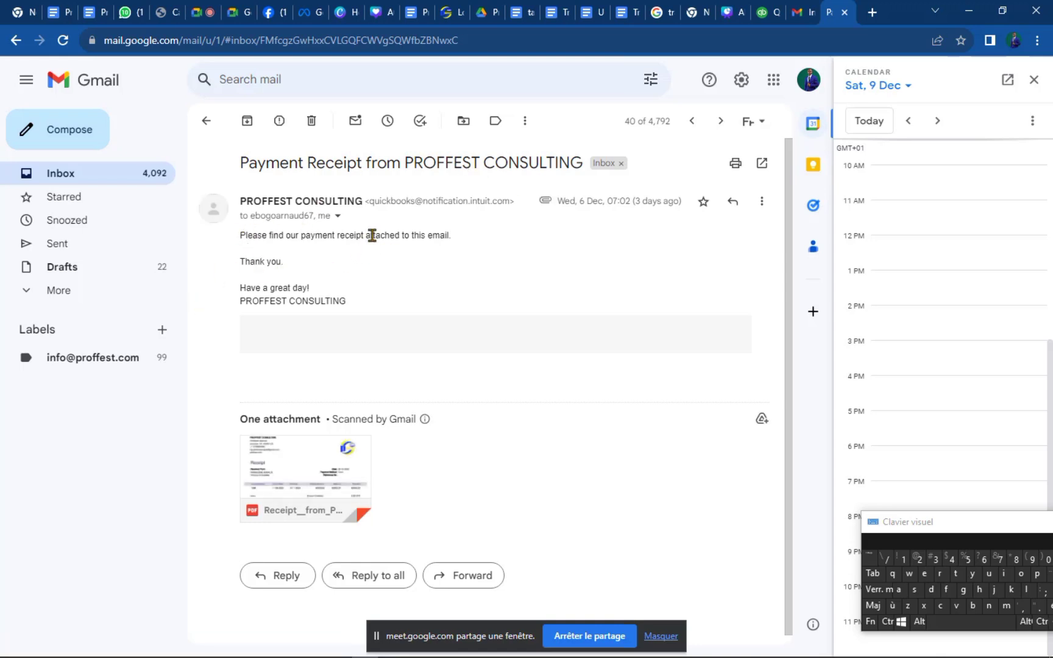
click(769, 12)
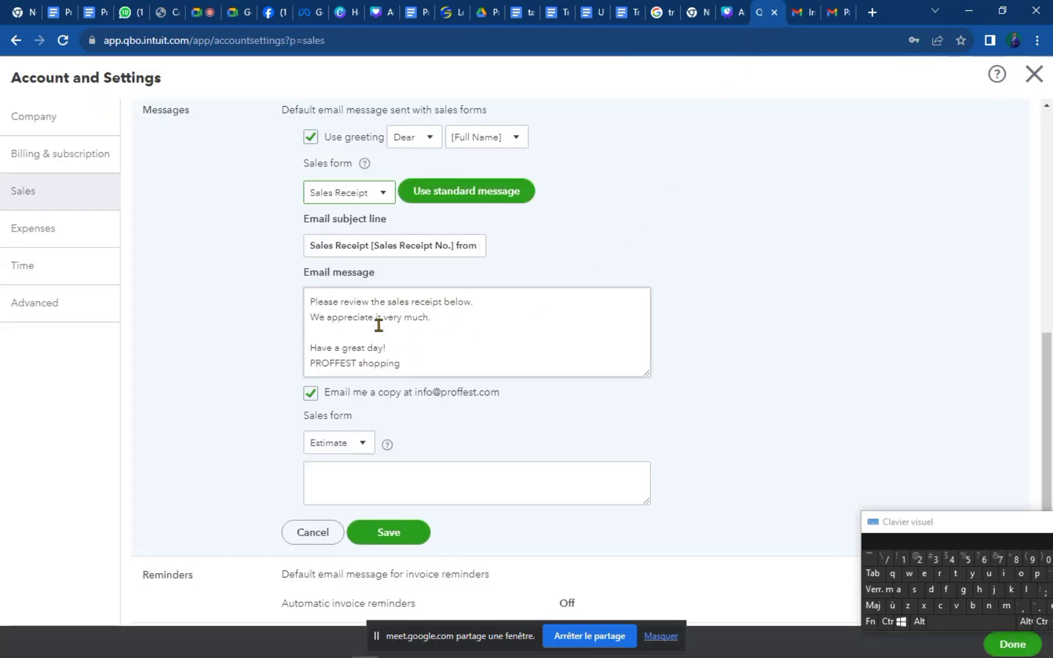
click(836, 12)
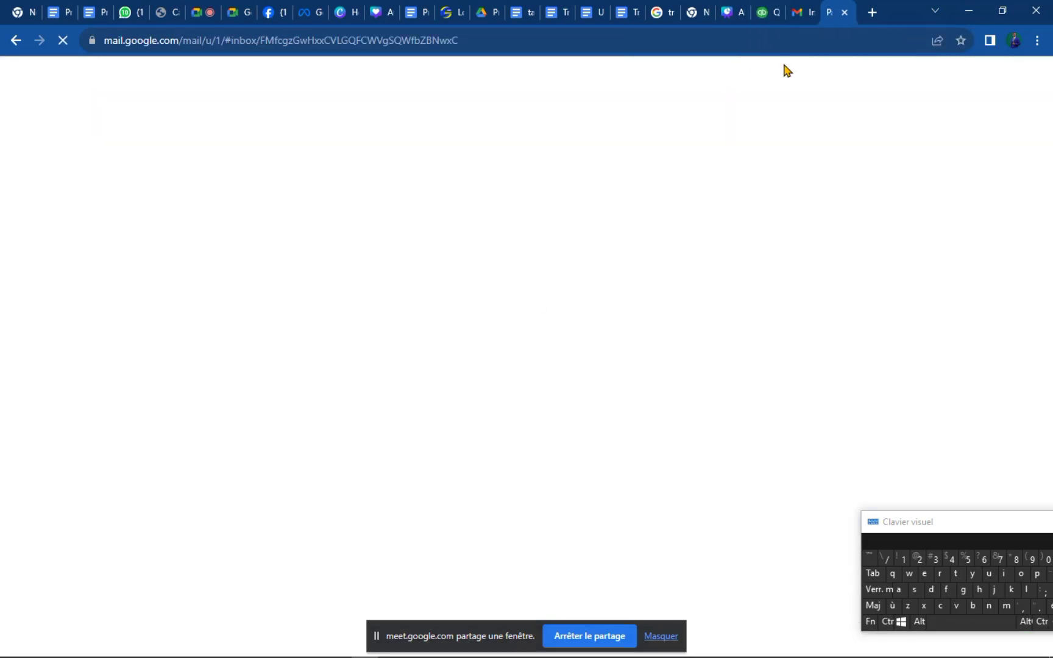
mouse_move(323, 491)
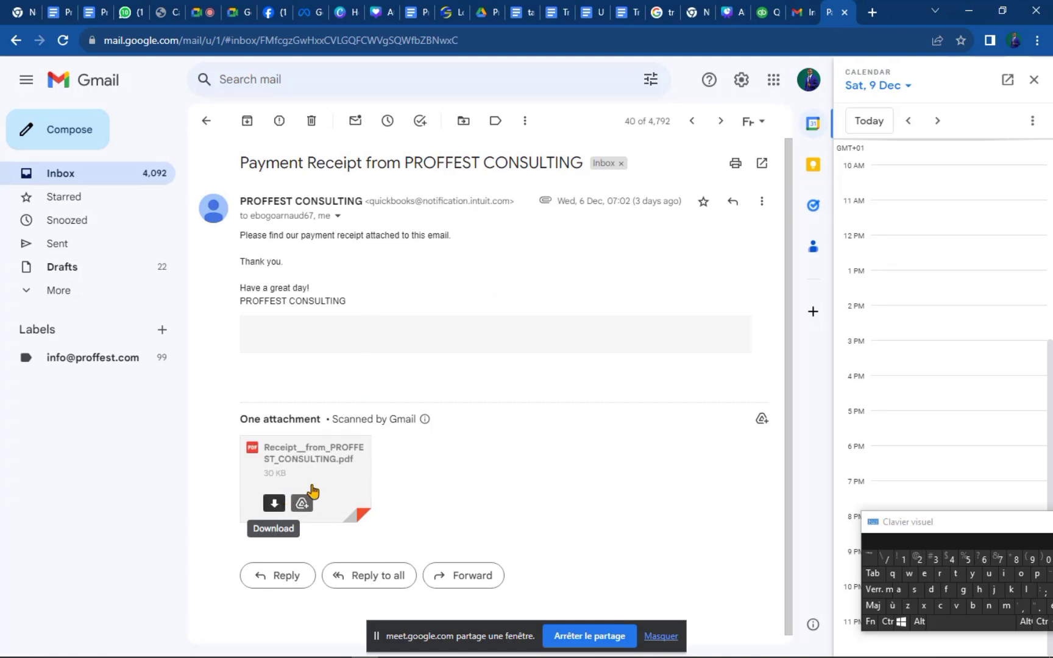
scroll(715, 428, down, 1)
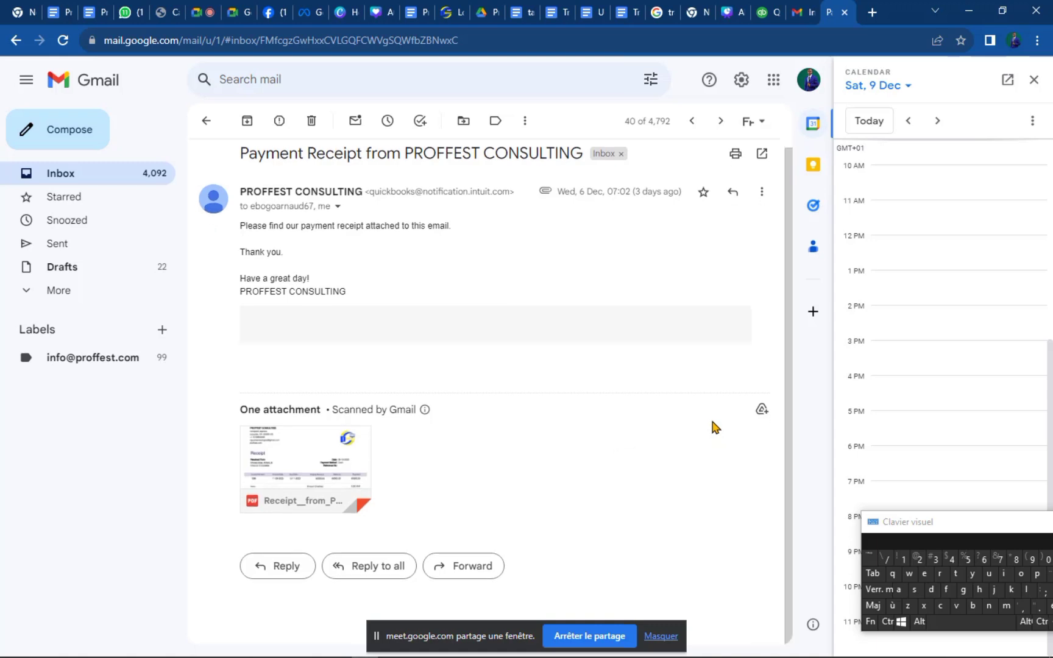
scroll(711, 420, up, 1)
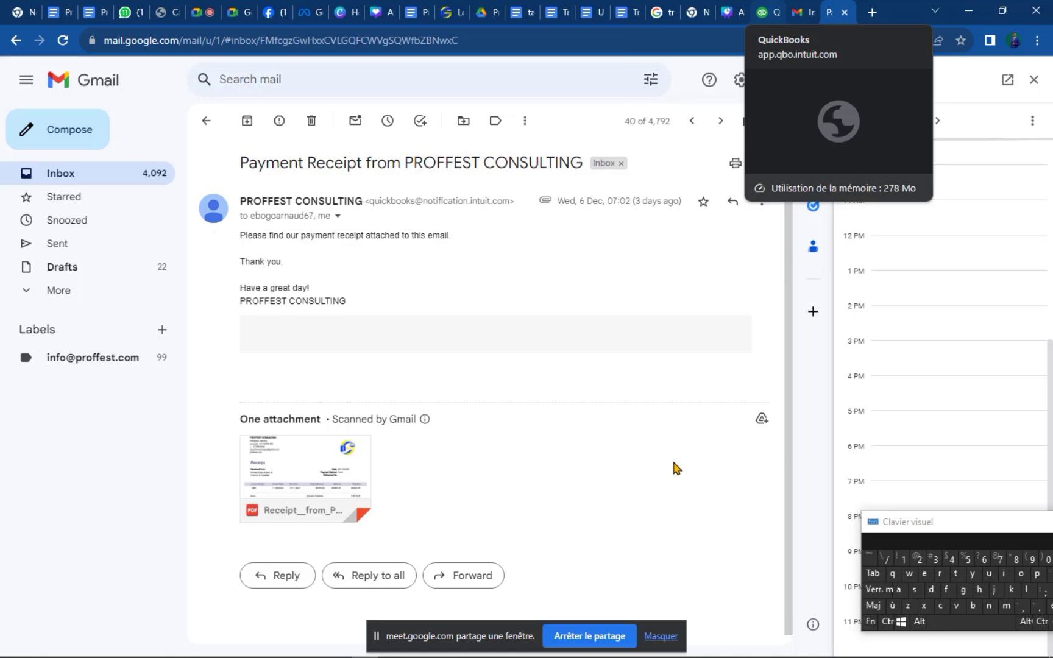
key(ctrl+shift+Tab)
key(ctrl+shift+Tab)
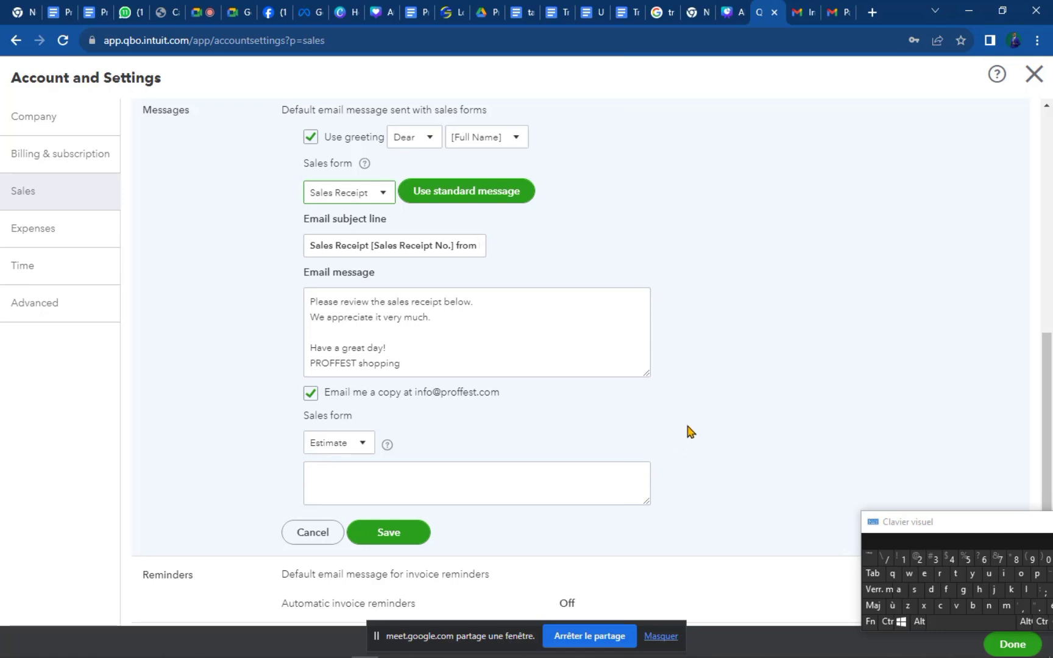
Save the sales email message settings, then open Reminders and switch on automatic invoice reminders.
click(388, 537)
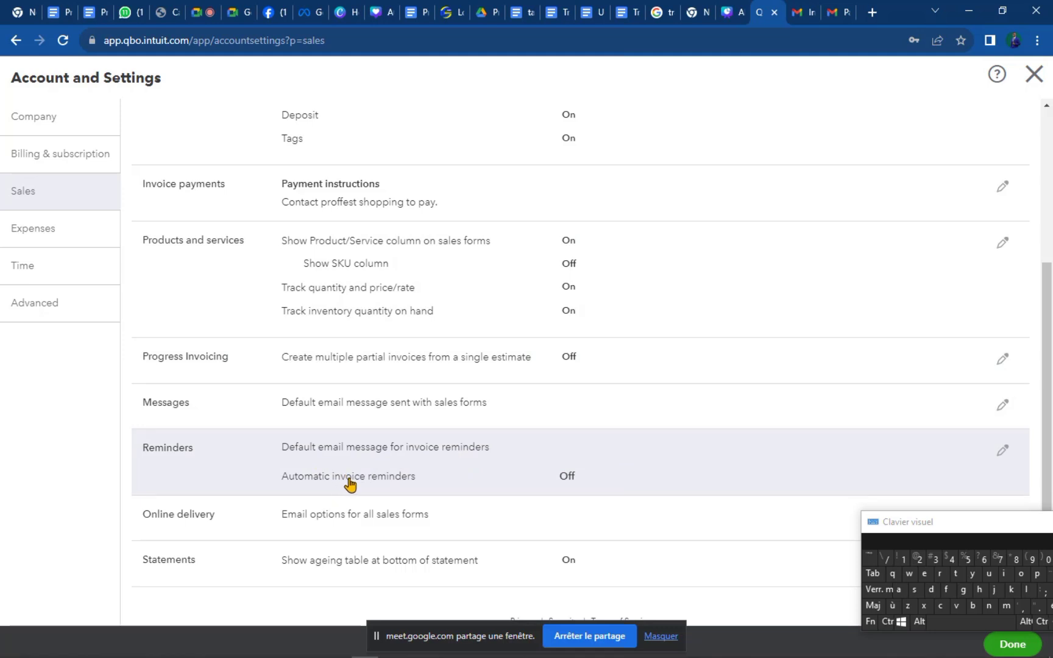
click(1002, 454)
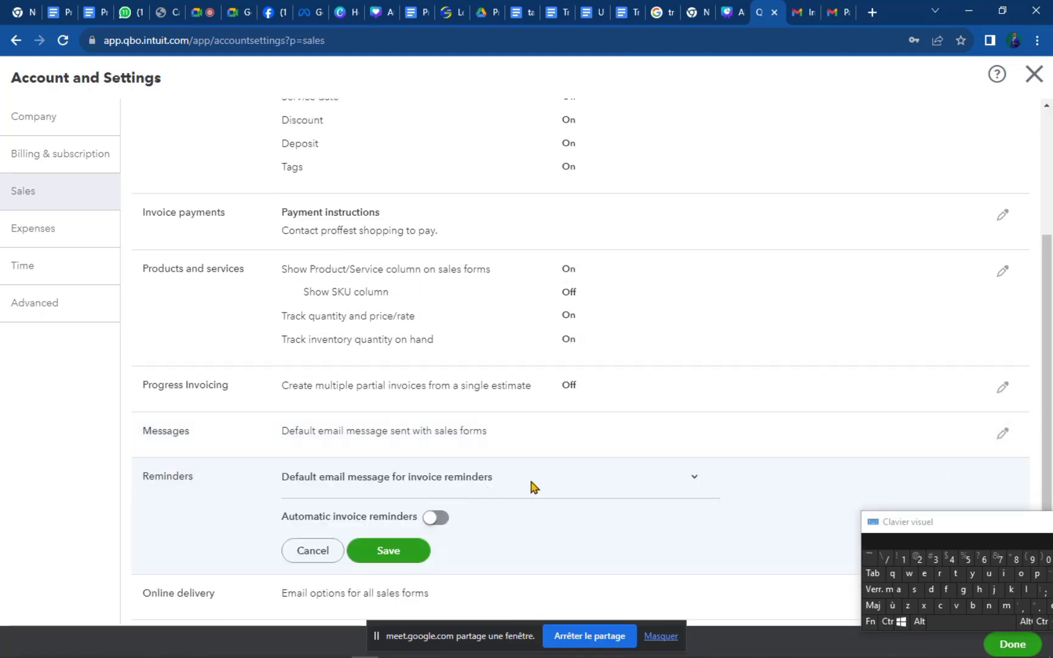
scroll(378, 481, down, 1)
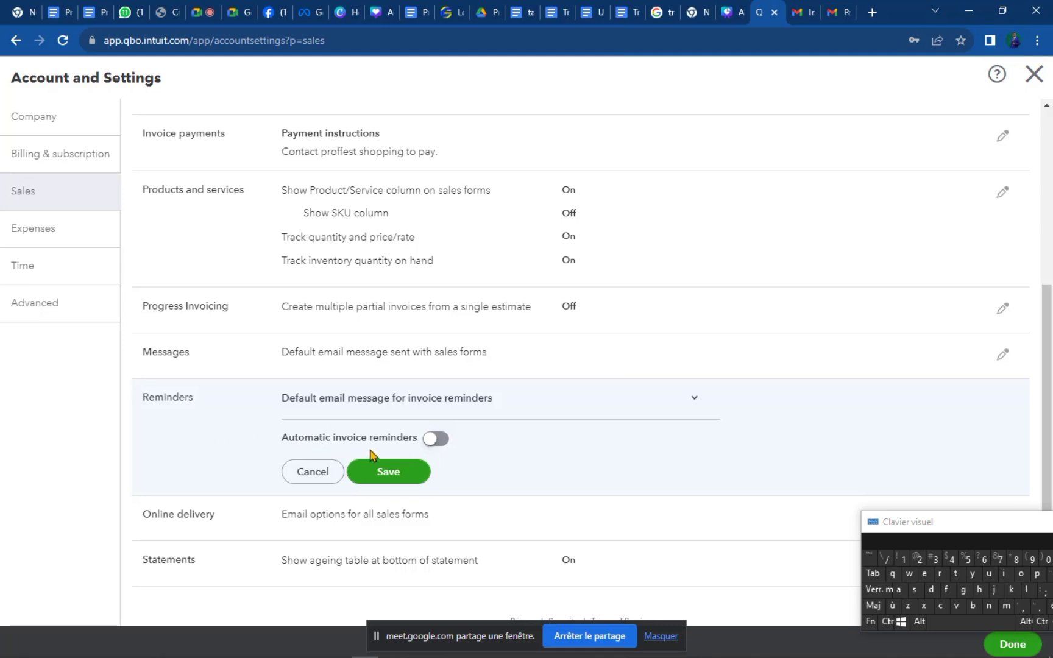
click(433, 440)
Switch Reminder 1 on, set to 3 days before the due date.
scroll(524, 466, down, 3)
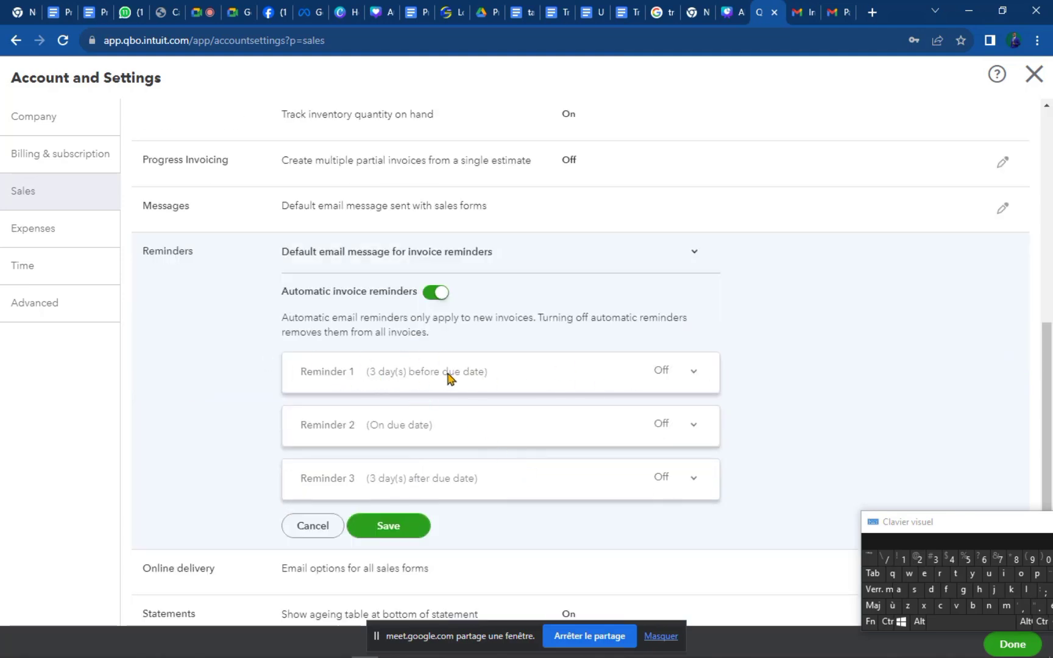
click(695, 373)
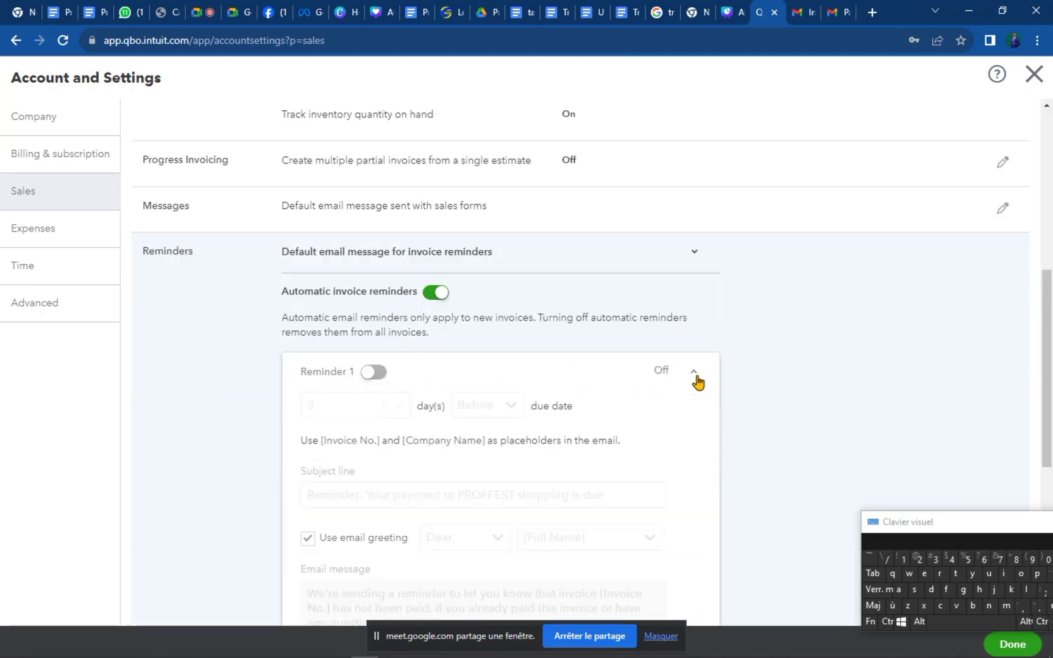
click(369, 373)
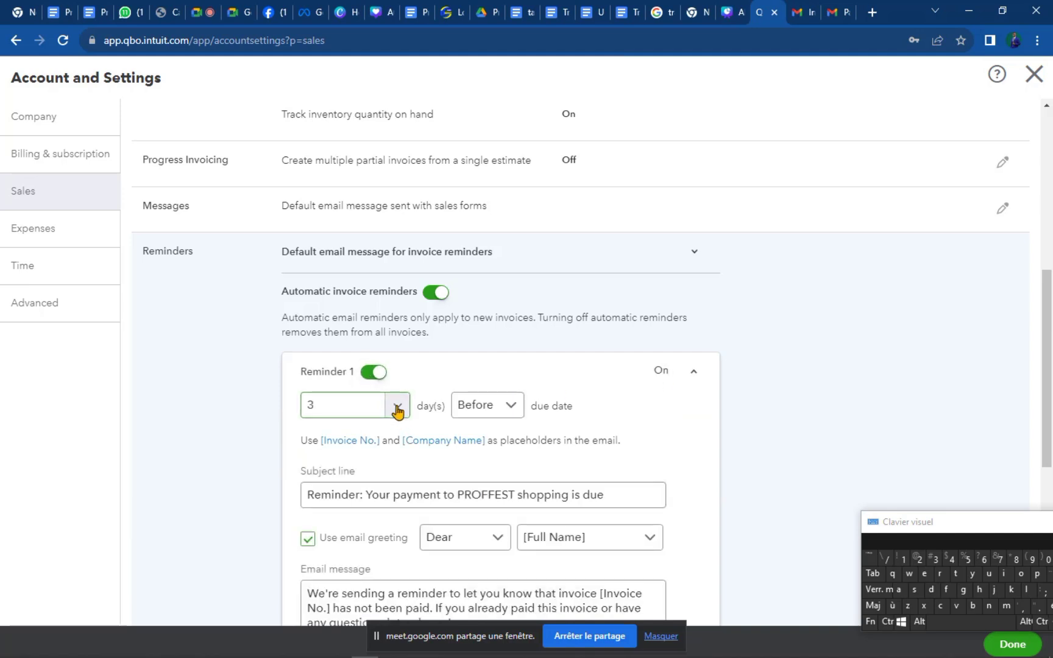
click(397, 410)
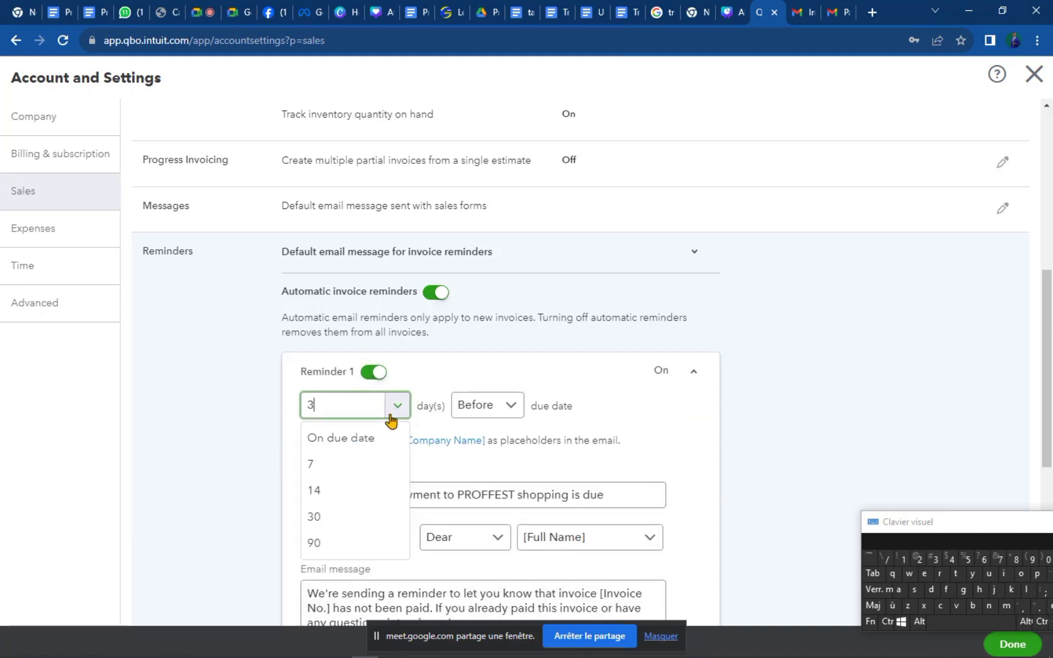
click(442, 387)
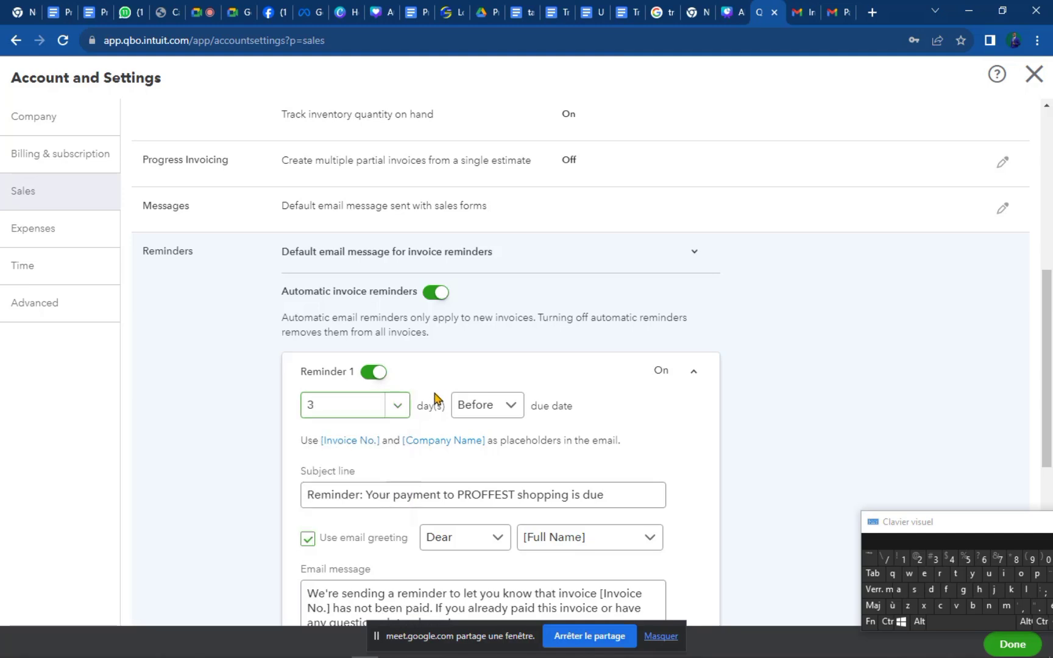
click(691, 372)
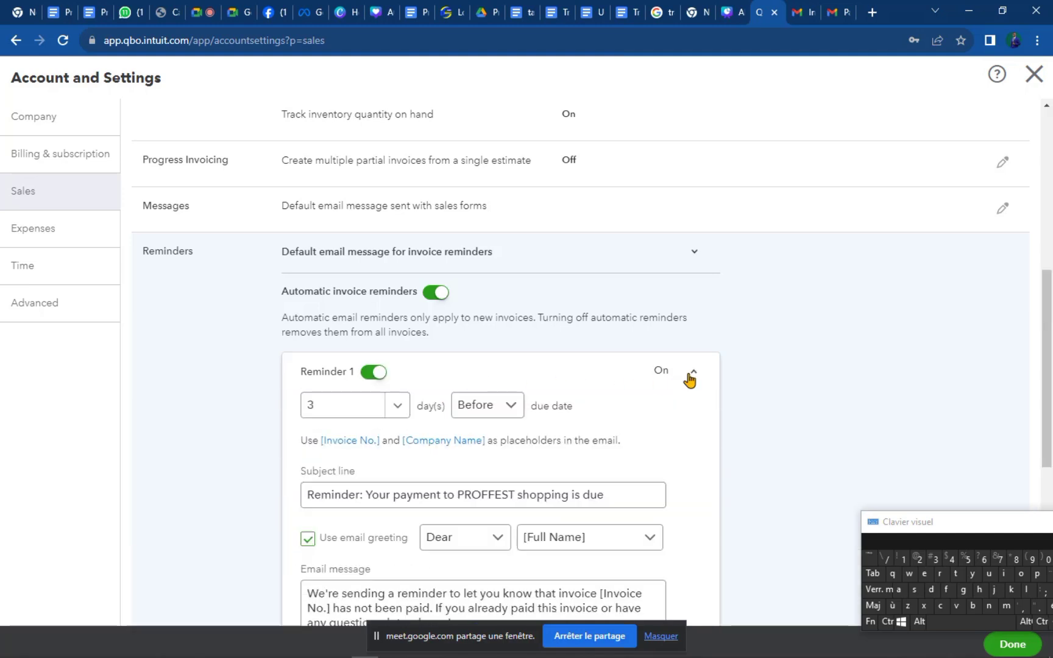
click(513, 409)
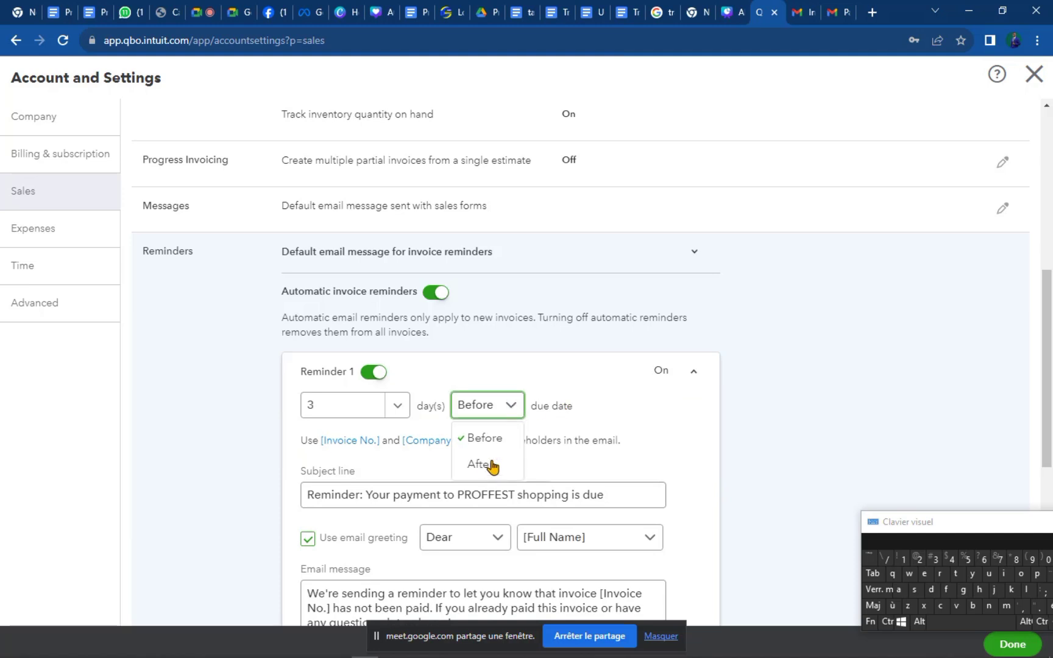
click(563, 416)
Review Reminder 1's email message unchanged and collapse its card.
scroll(571, 417, down, 3)
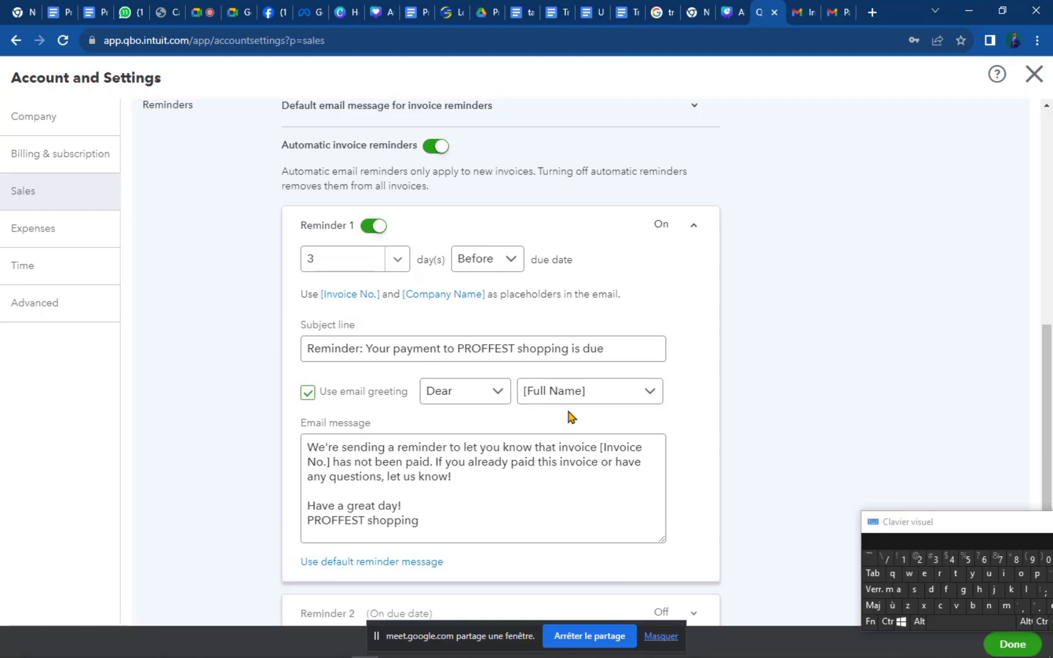
click(497, 503)
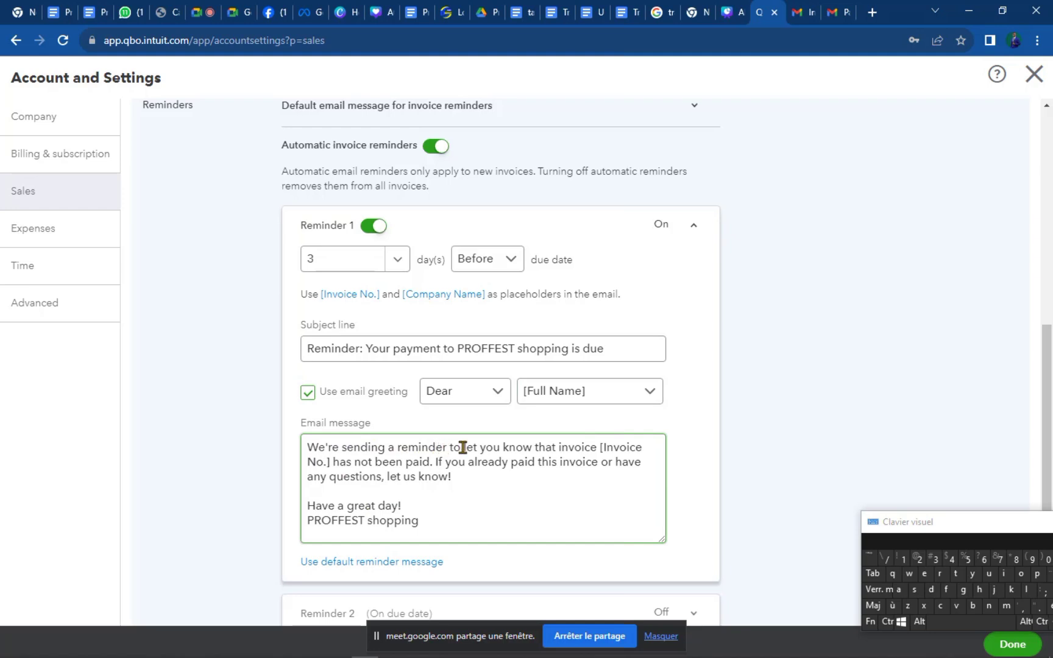
drag(289, 470, 301, 447)
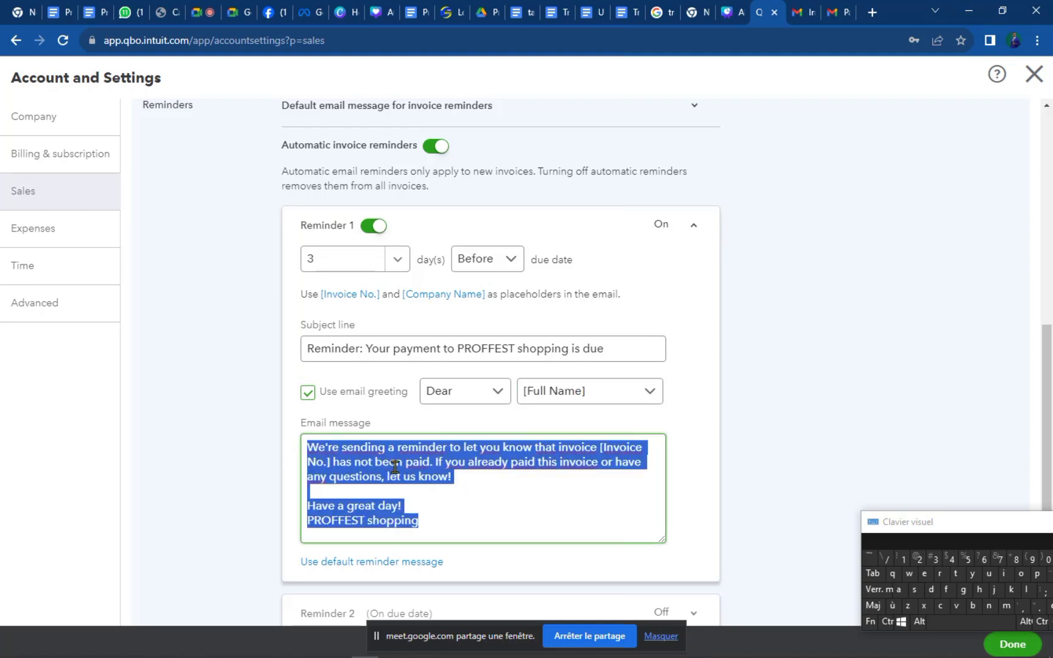
click(400, 470)
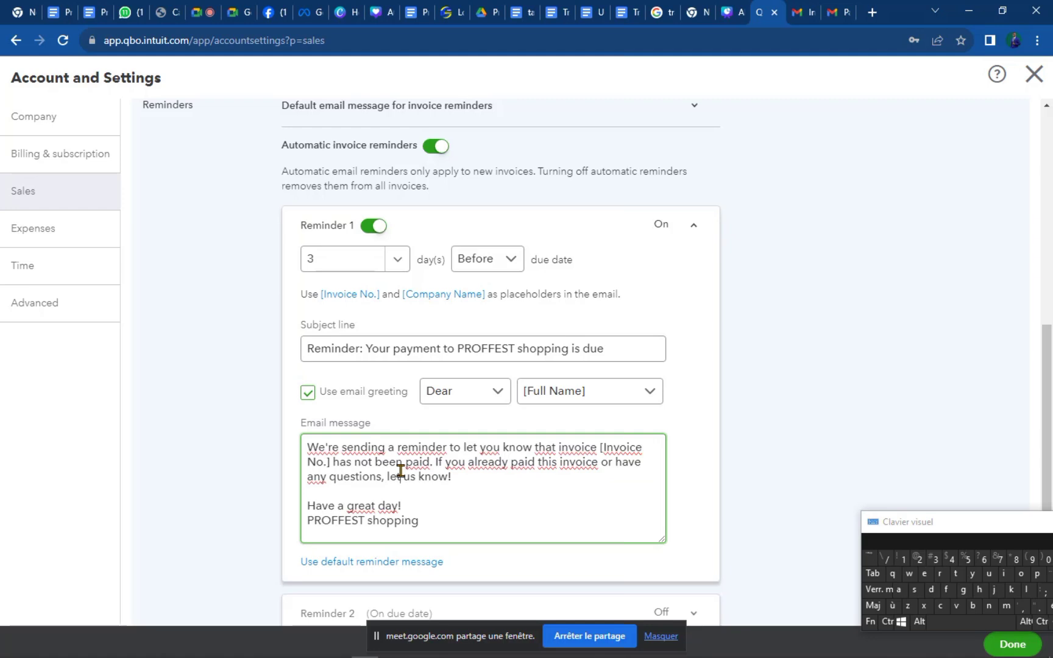
scroll(493, 467, down, 3)
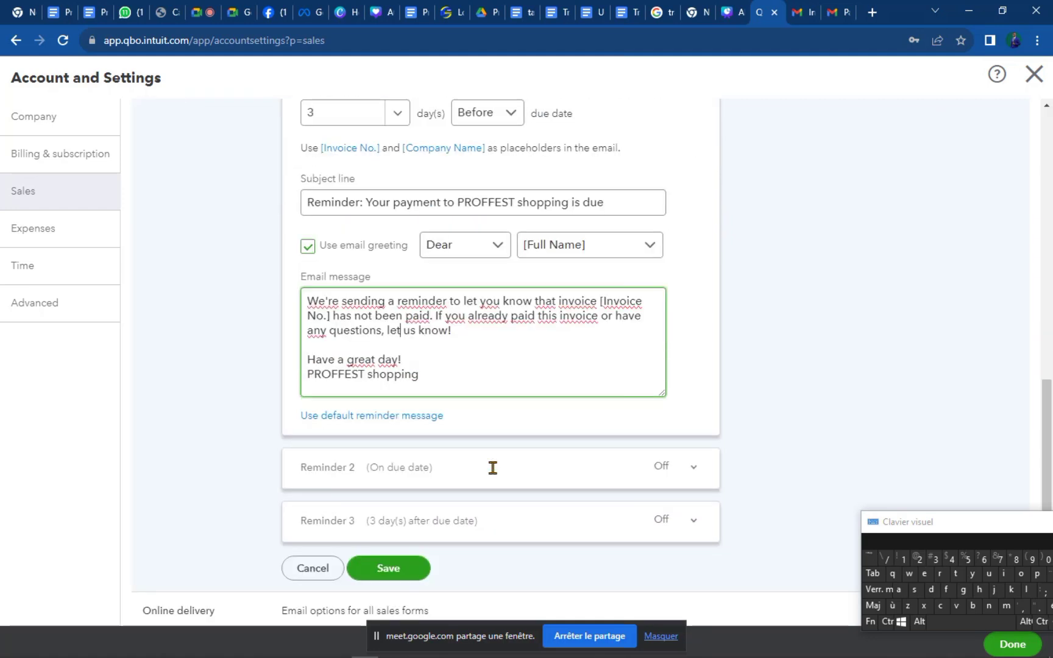
scroll(554, 390, up, 6)
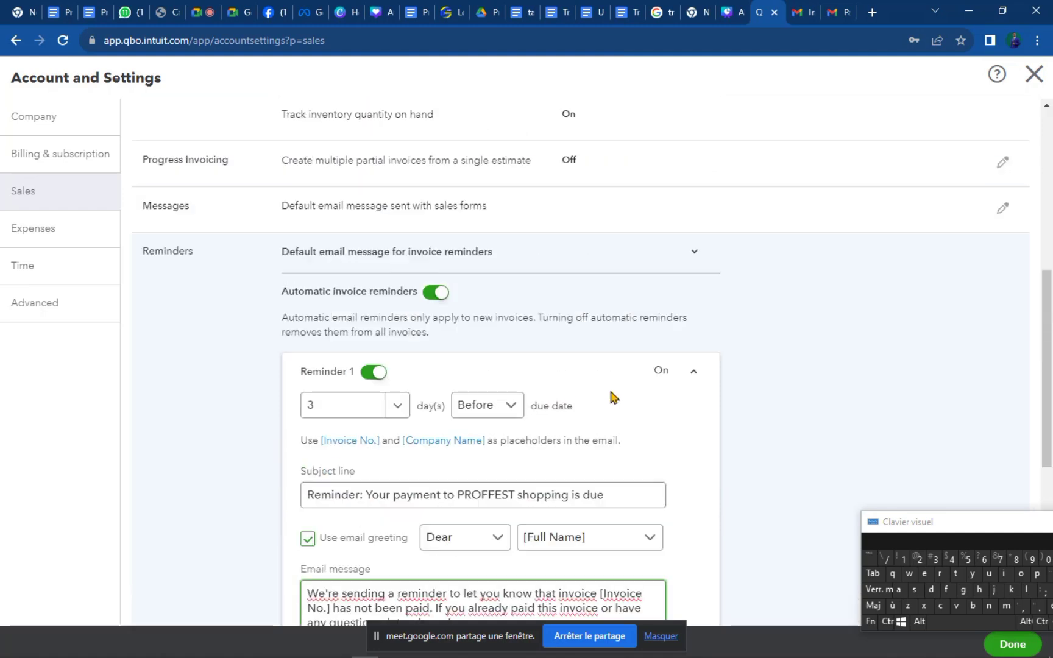
click(698, 376)
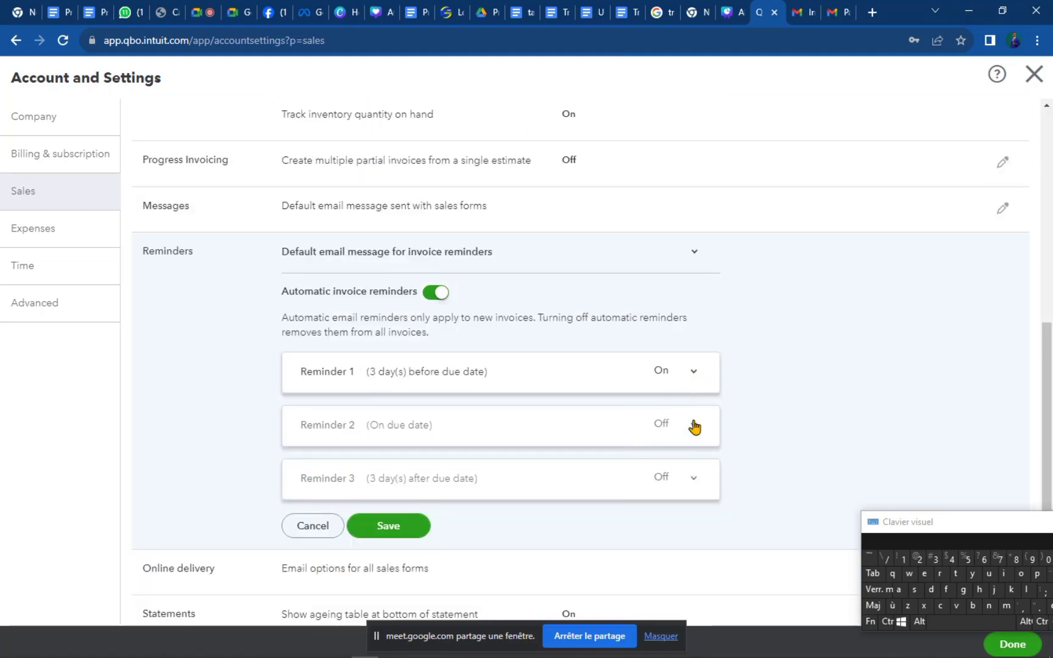
Switch Reminder 2 on, sent on the due date.
click(660, 418)
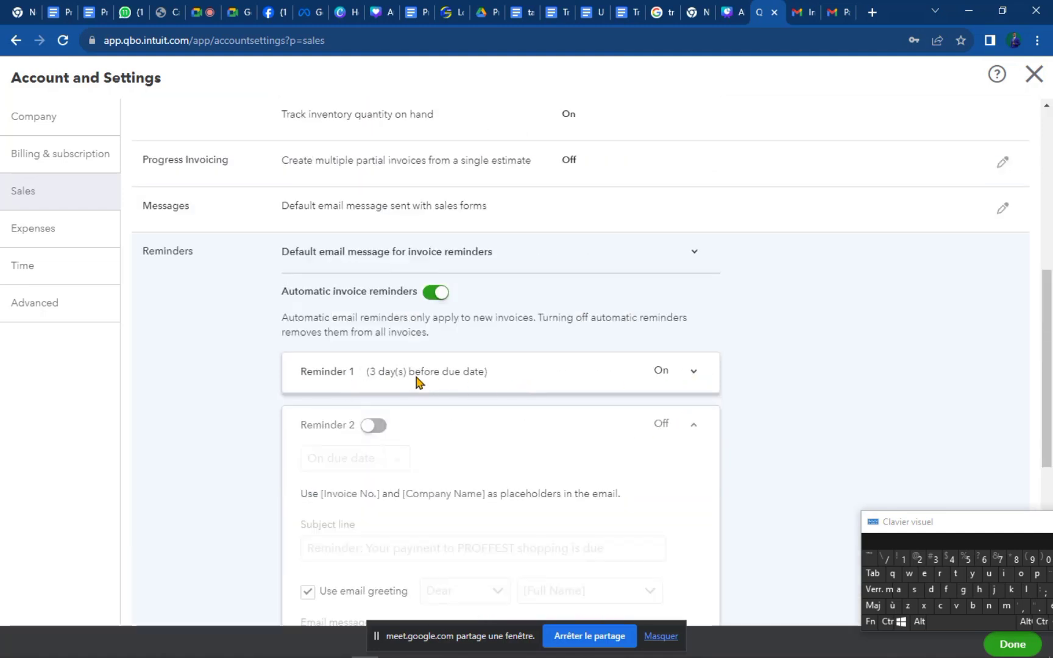
click(370, 426)
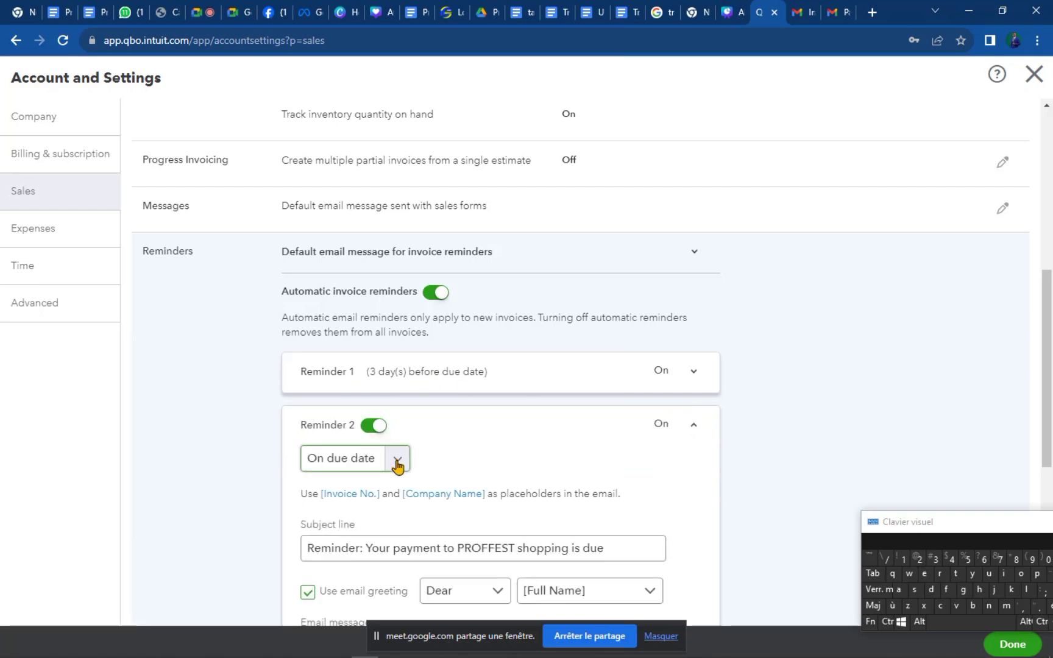
click(398, 463)
click(397, 464)
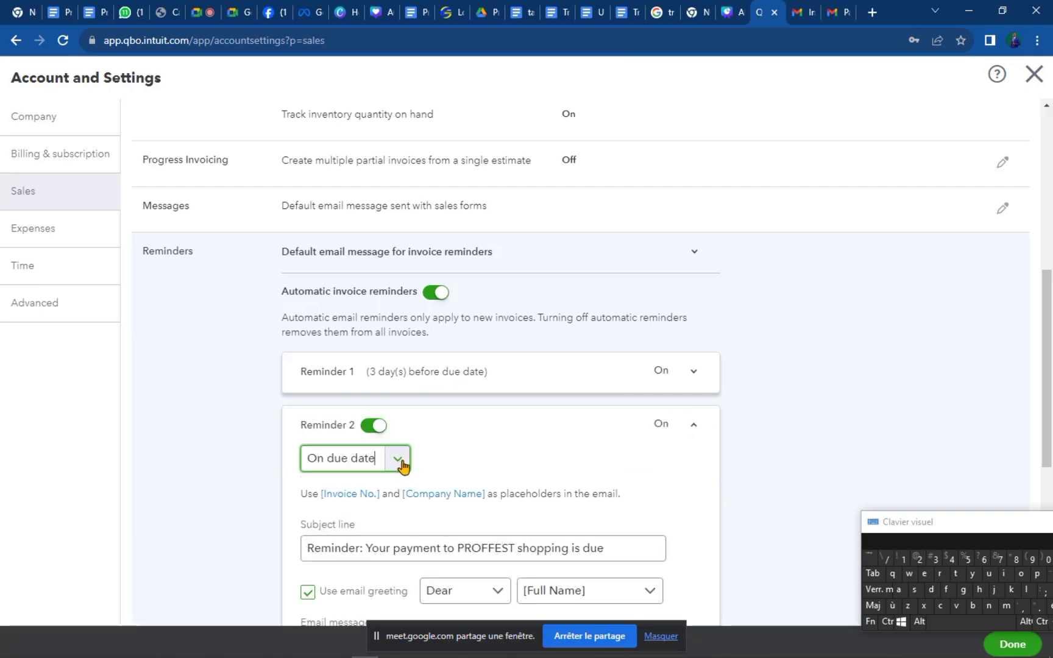
scroll(536, 491, down, 4)
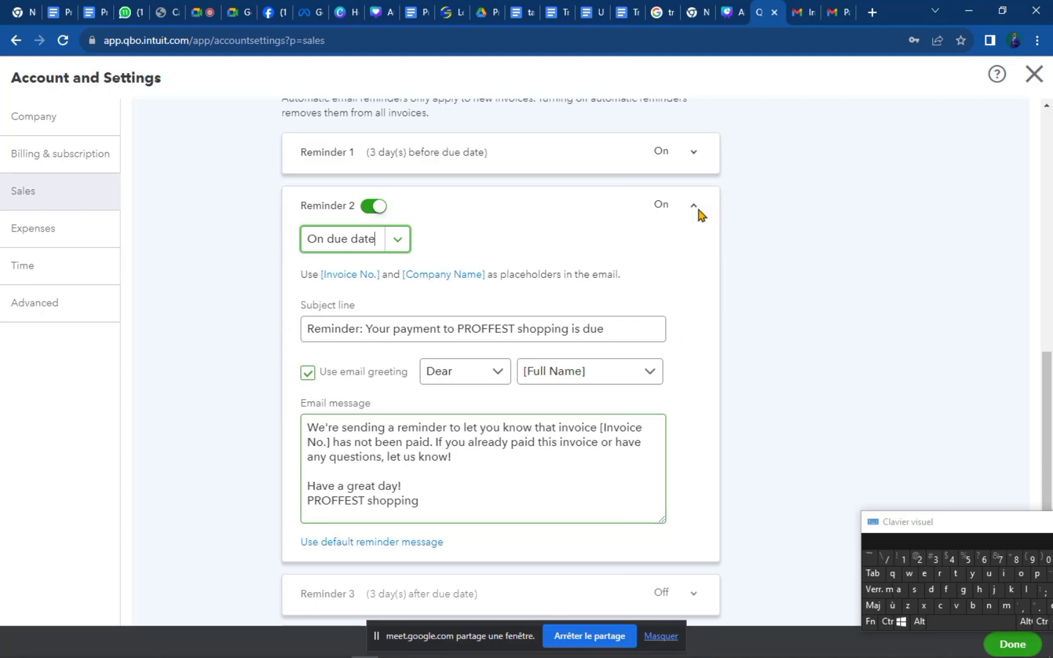
click(694, 206)
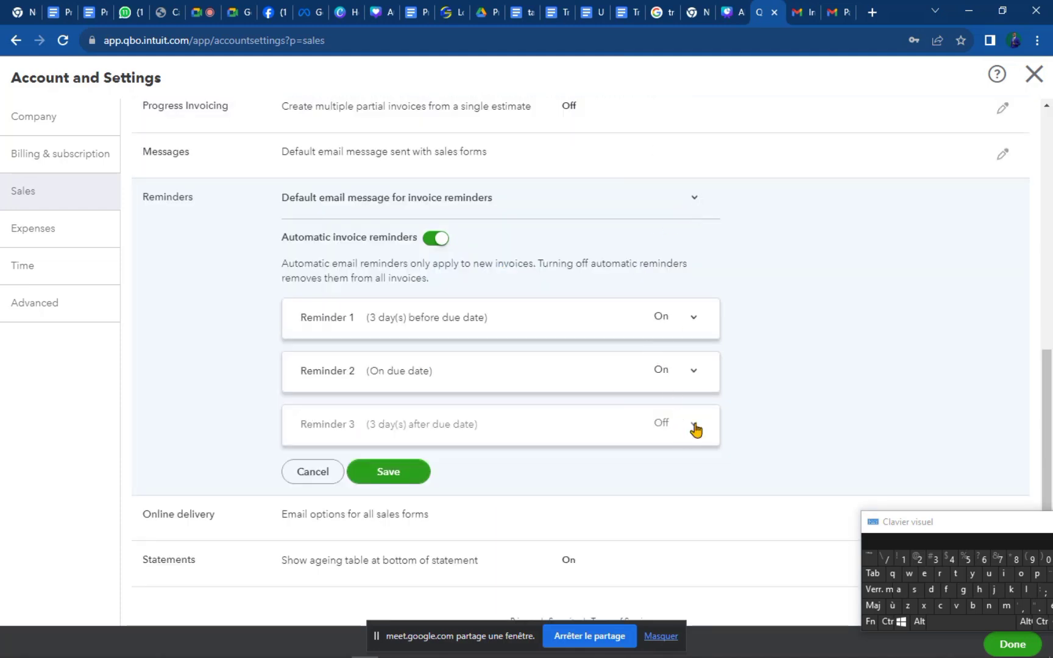
Switch Reminder 3 on for 3 days after the due date and save the reminders.
click(669, 440)
click(368, 424)
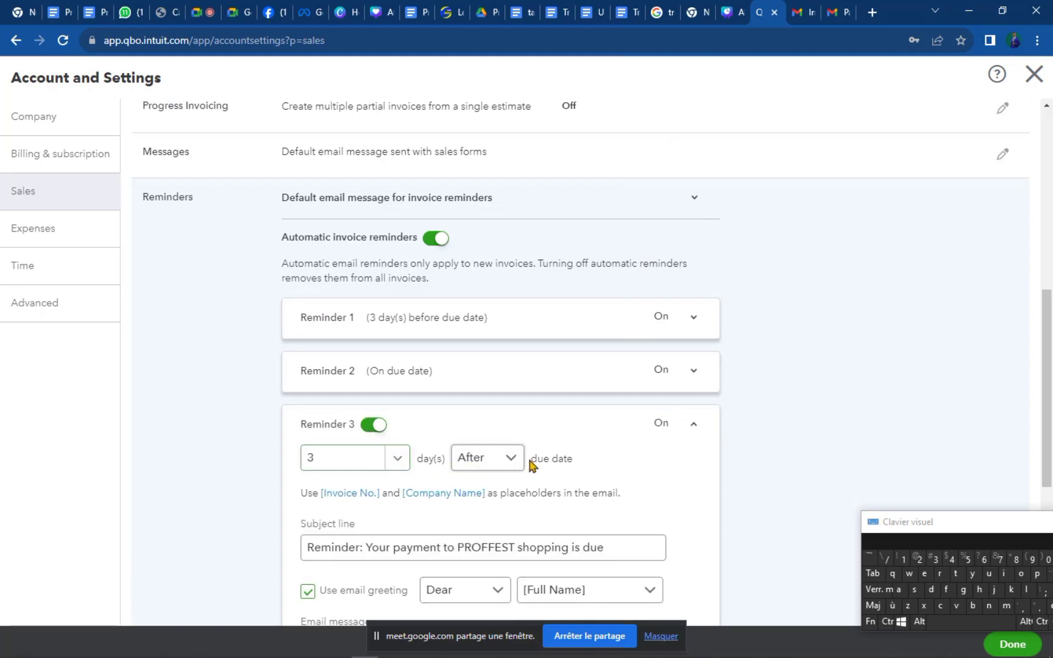
scroll(527, 472, down, 4)
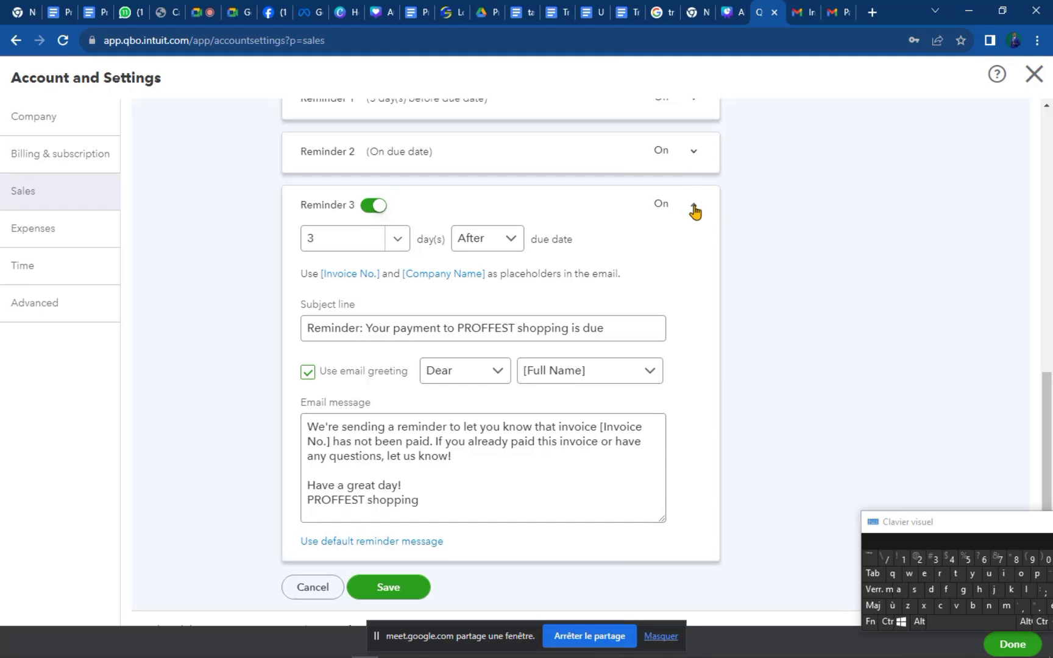
click(702, 208)
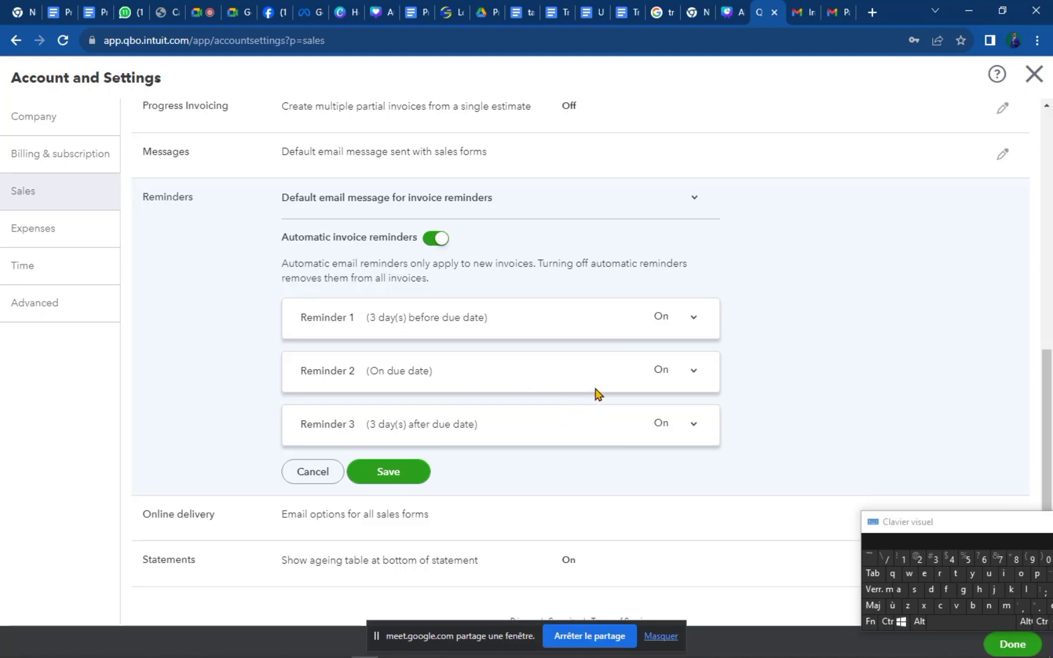
click(388, 472)
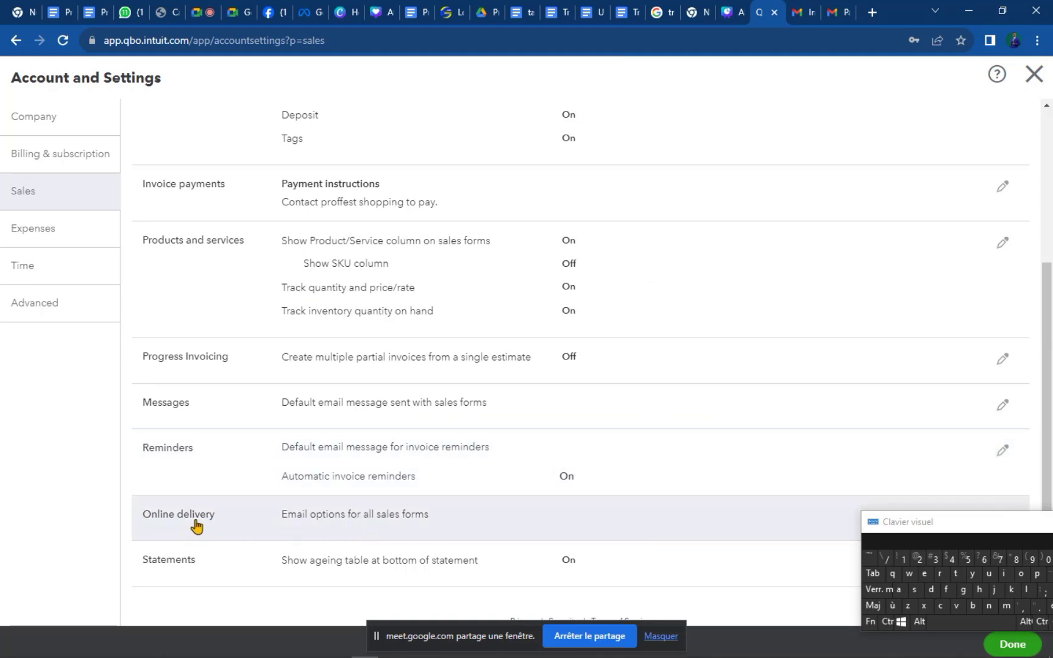
Open the Online delivery email options for editing after a glance at the Gmail payment receipt.
click(440, 525)
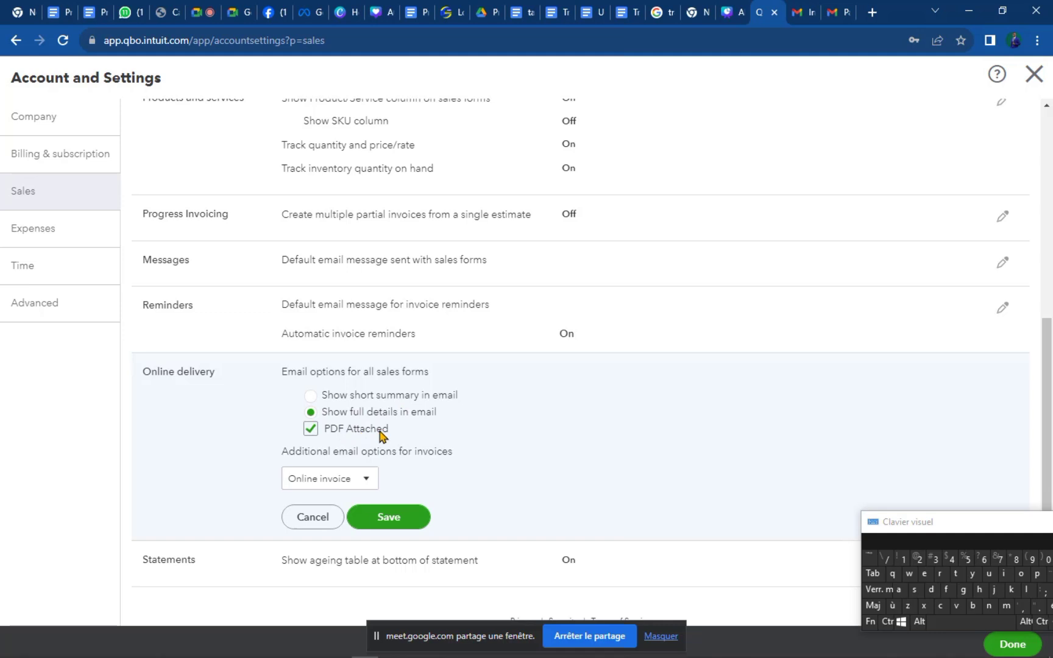
click(834, 11)
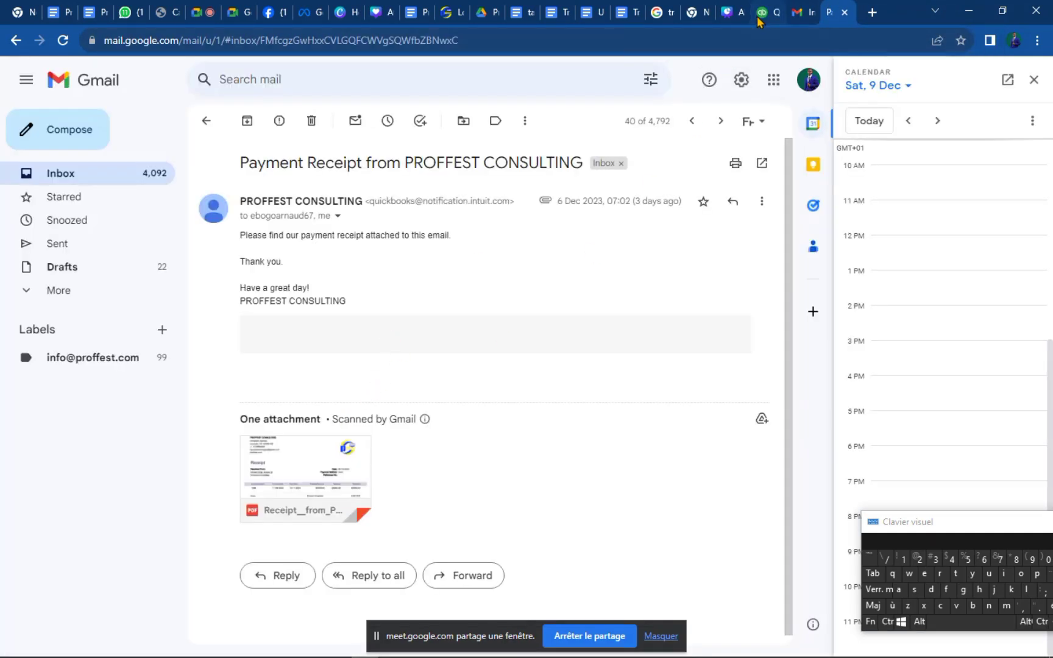
click(757, 16)
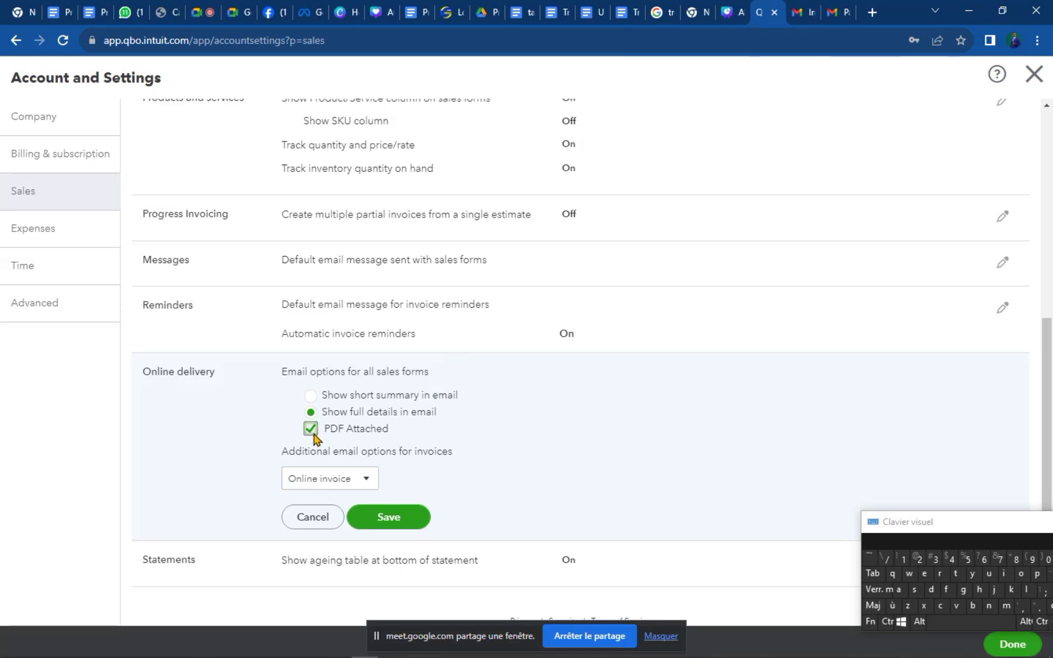
click(363, 480)
click(426, 489)
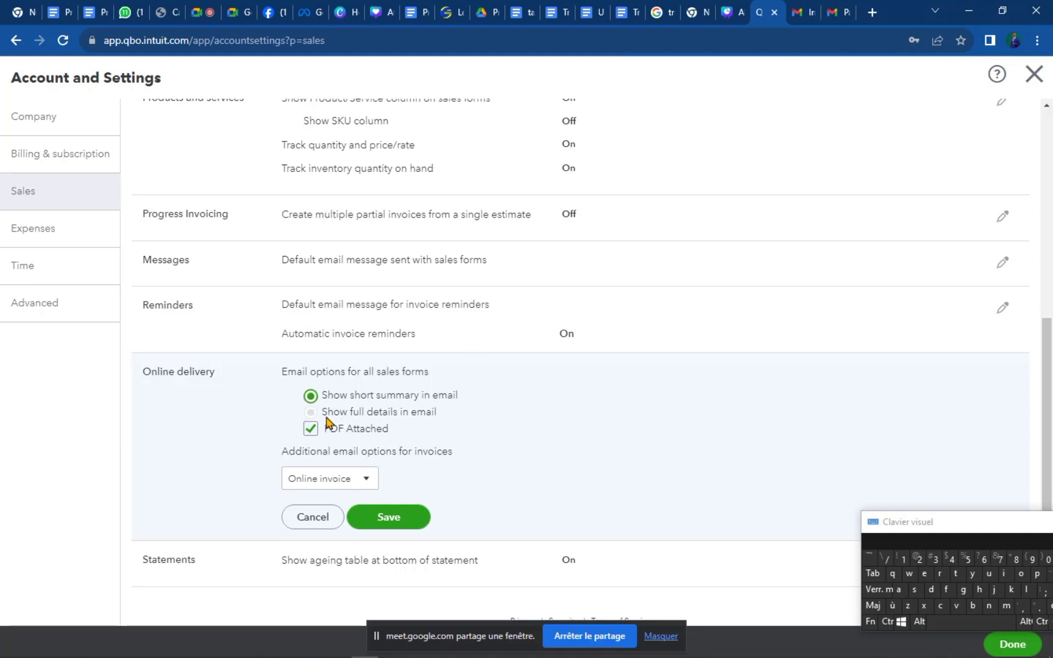
Choose 'Show full details in email' with PDF Attached kept, rechecking the Gmail receipt.
click(326, 415)
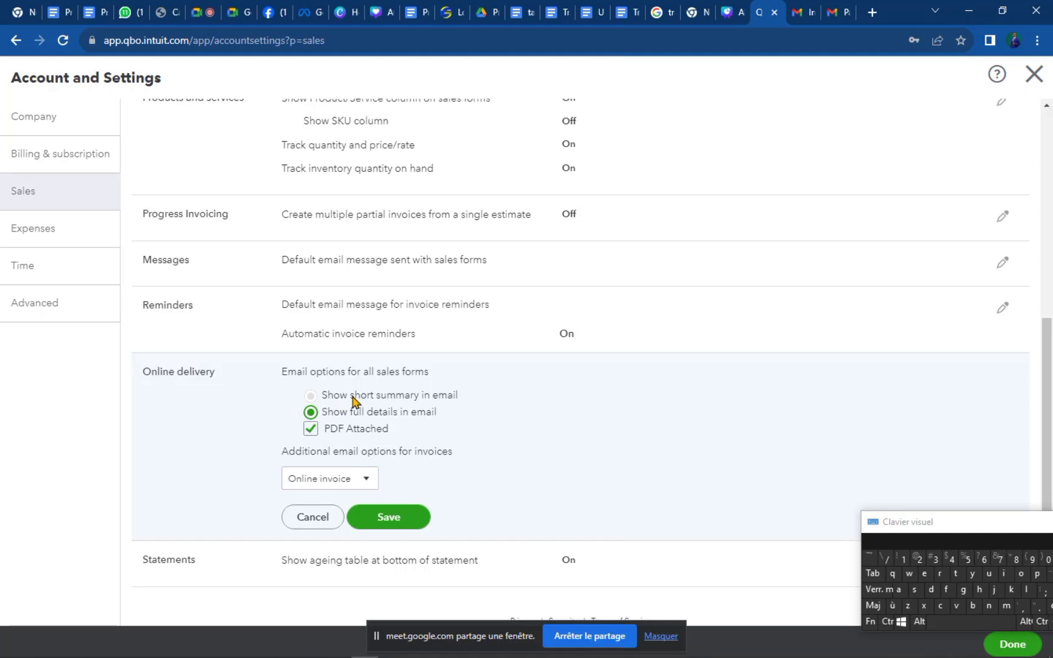
click(329, 417)
click(835, 20)
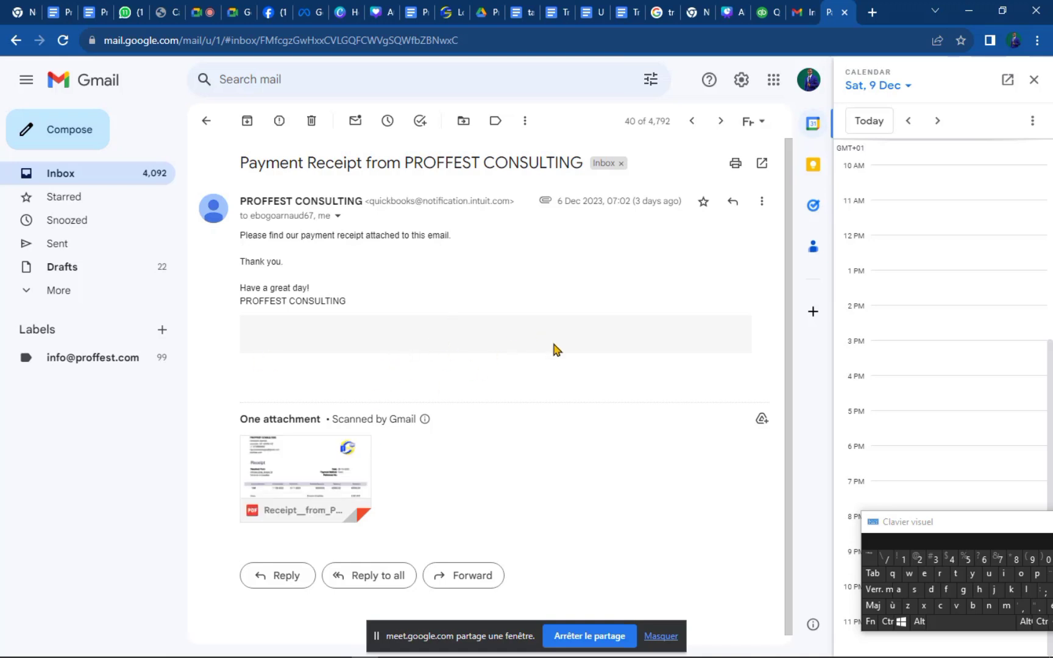
click(760, 12)
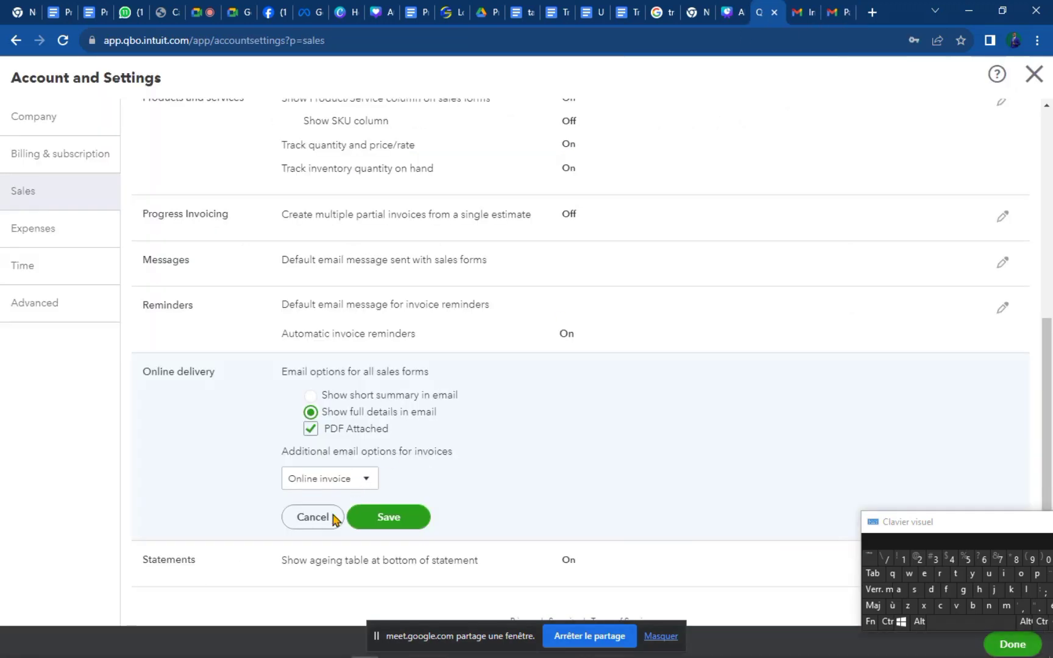
Try saving the Online delivery settings three times despite the 'not saved' error banner.
click(411, 520)
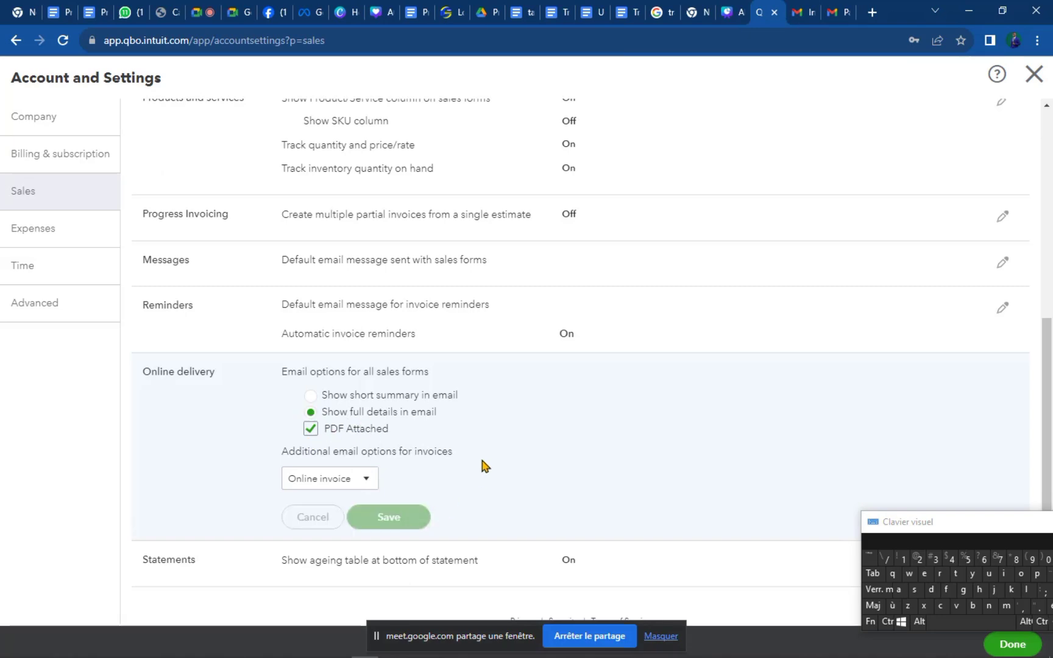
scroll(378, 274, up, 2)
scroll(399, 305, up, 3)
scroll(400, 317, down, 3)
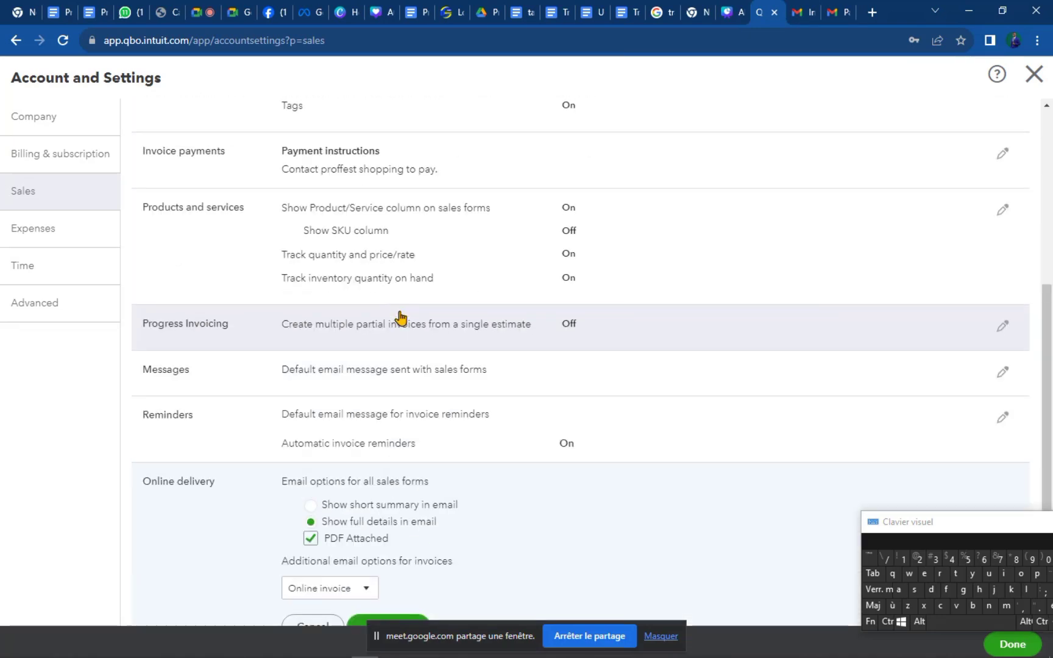
scroll(400, 317, up, 4)
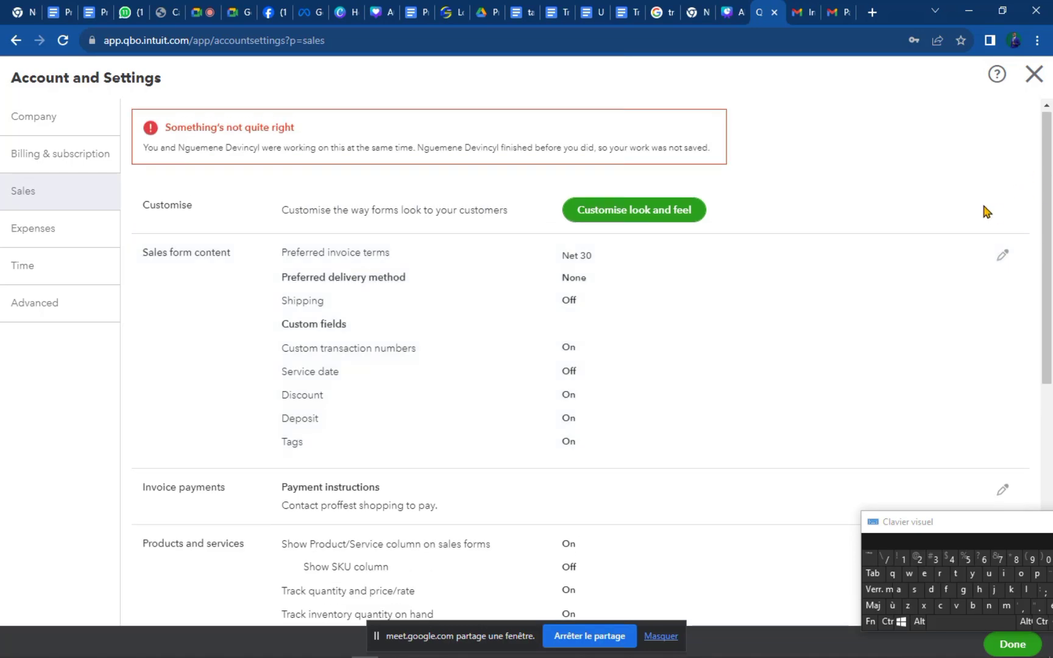
scroll(583, 430, down, 6)
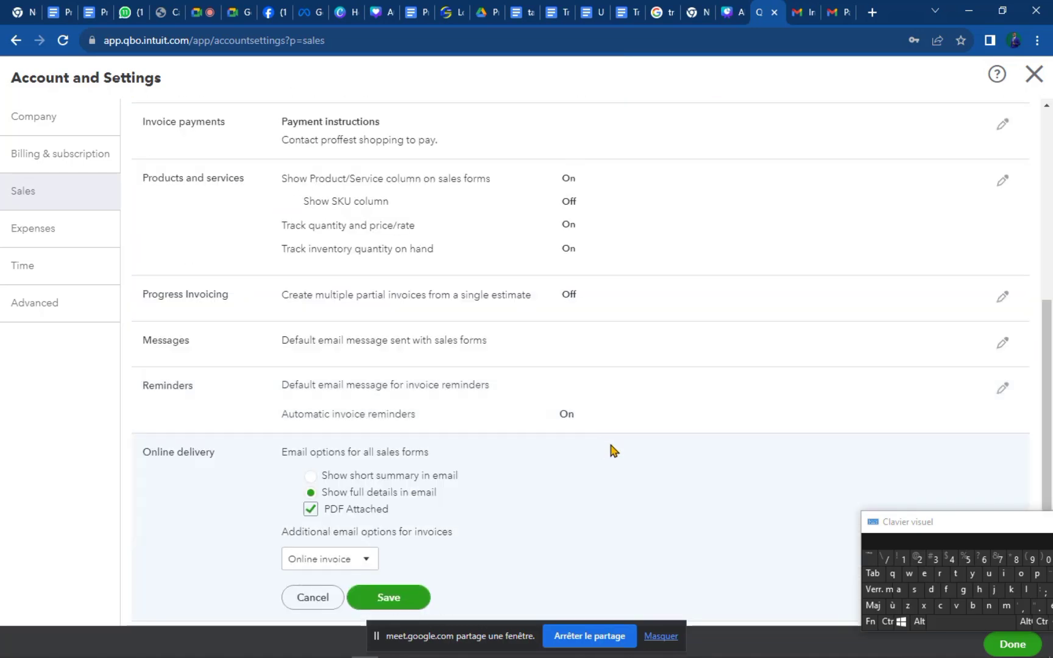
click(396, 602)
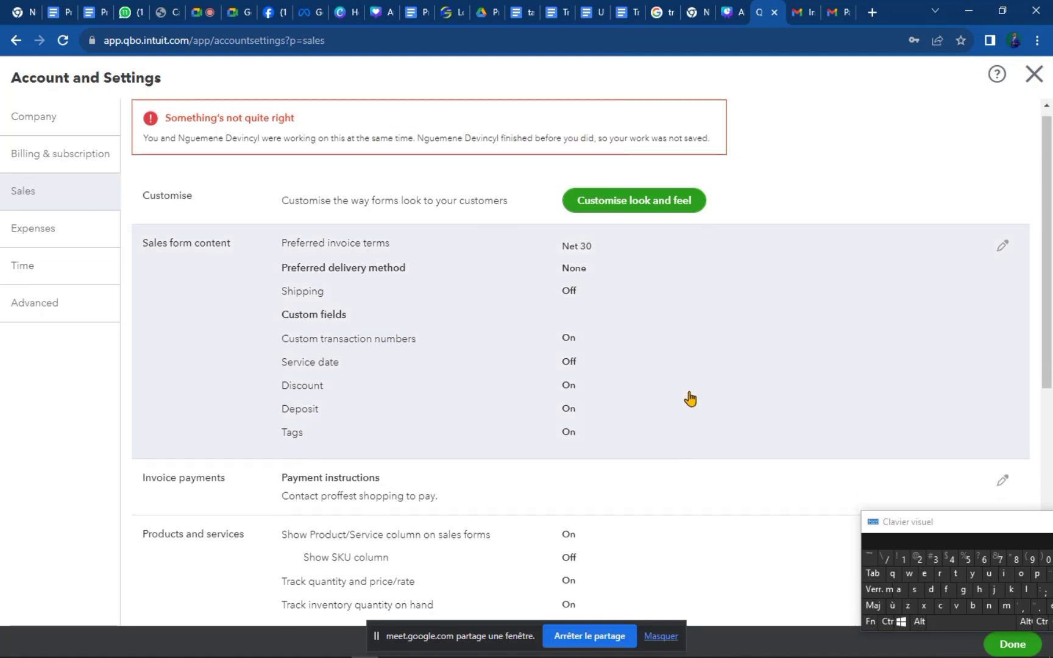
scroll(689, 390, down, 7)
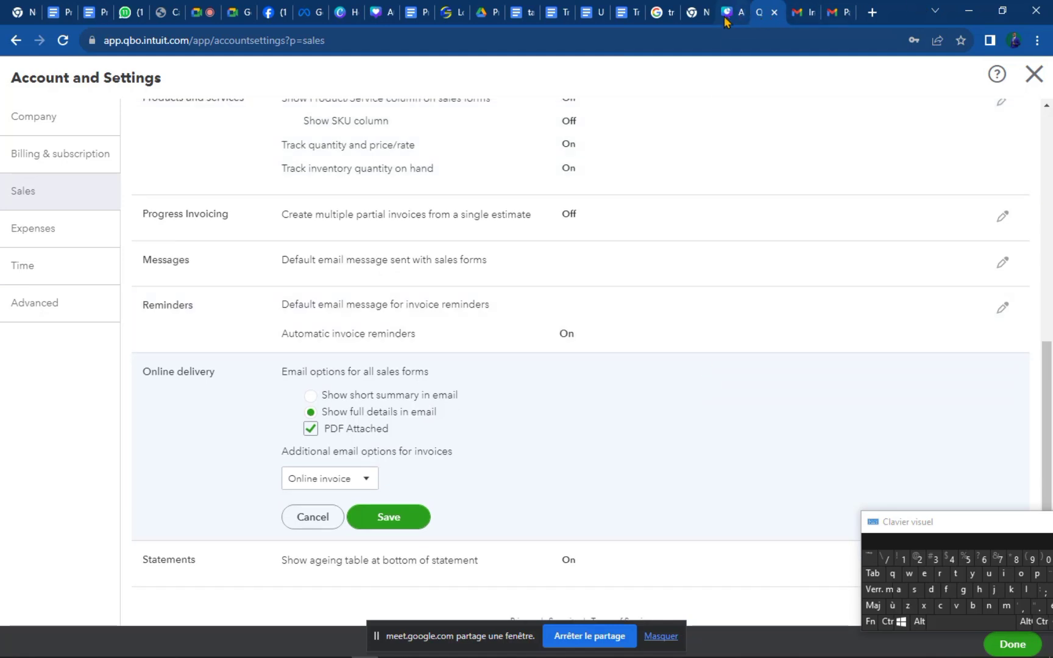
scroll(379, 332, up, 5)
scroll(379, 332, up, 2)
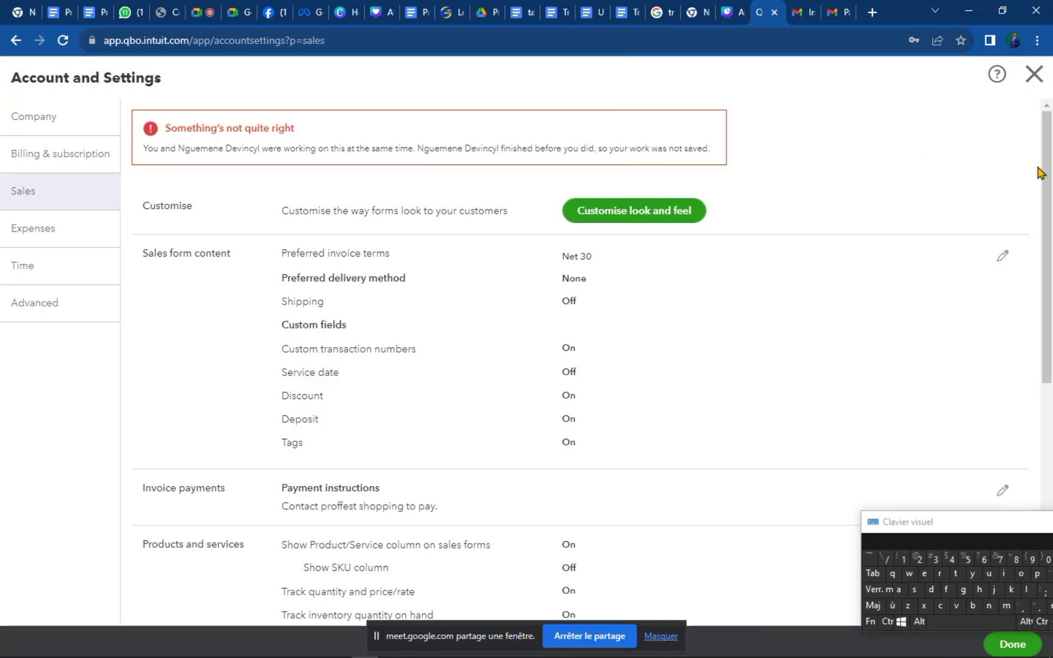
drag(1038, 172, 1039, 439)
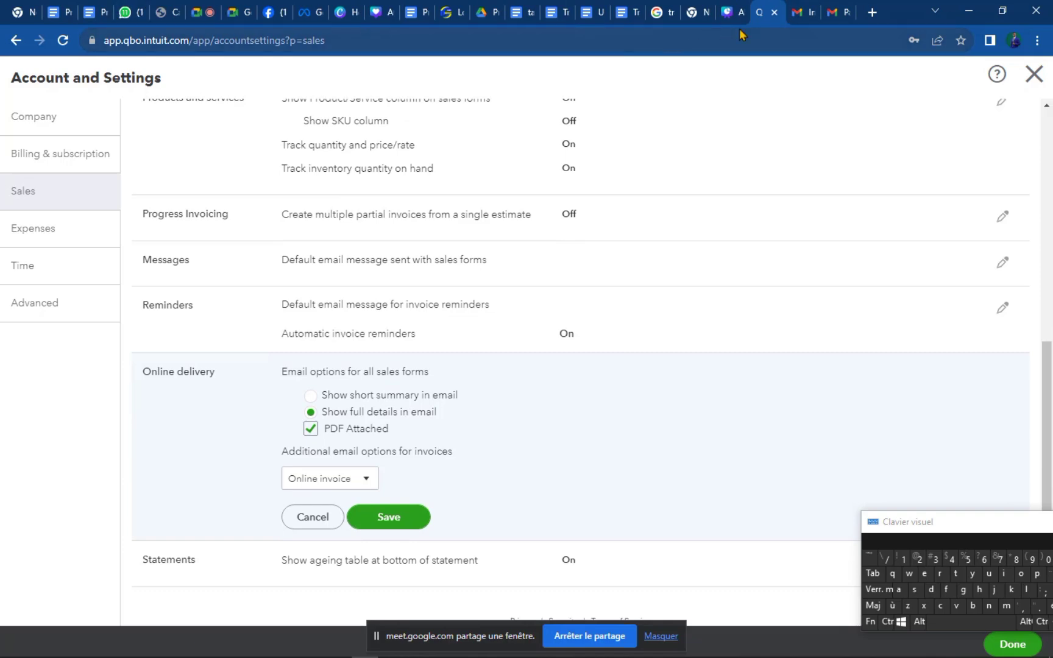
click(392, 518)
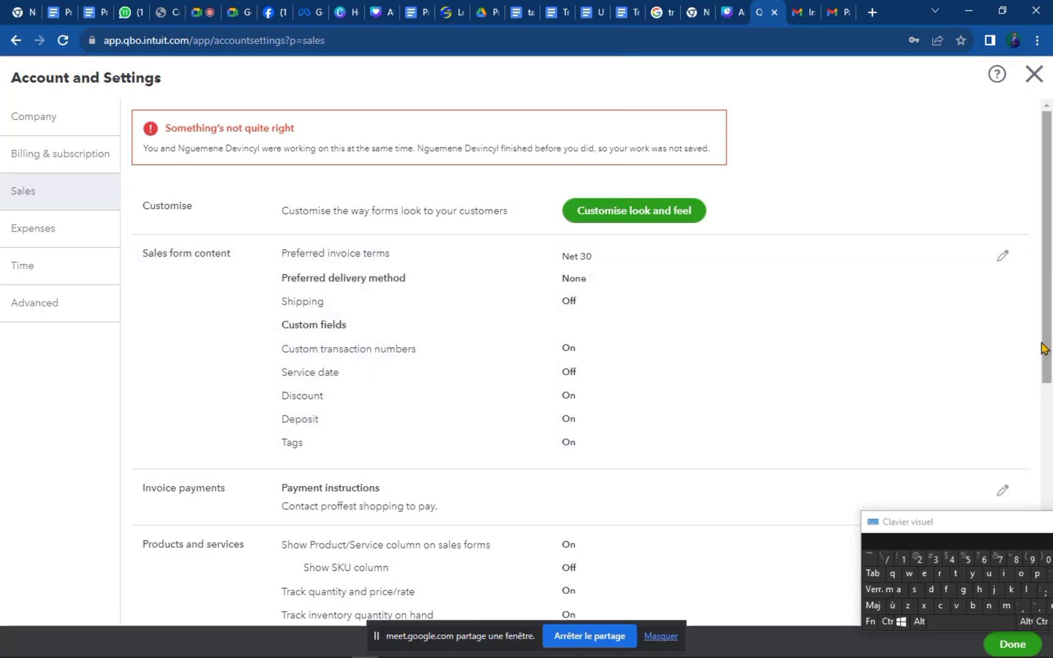
drag(1042, 347, 1031, 545)
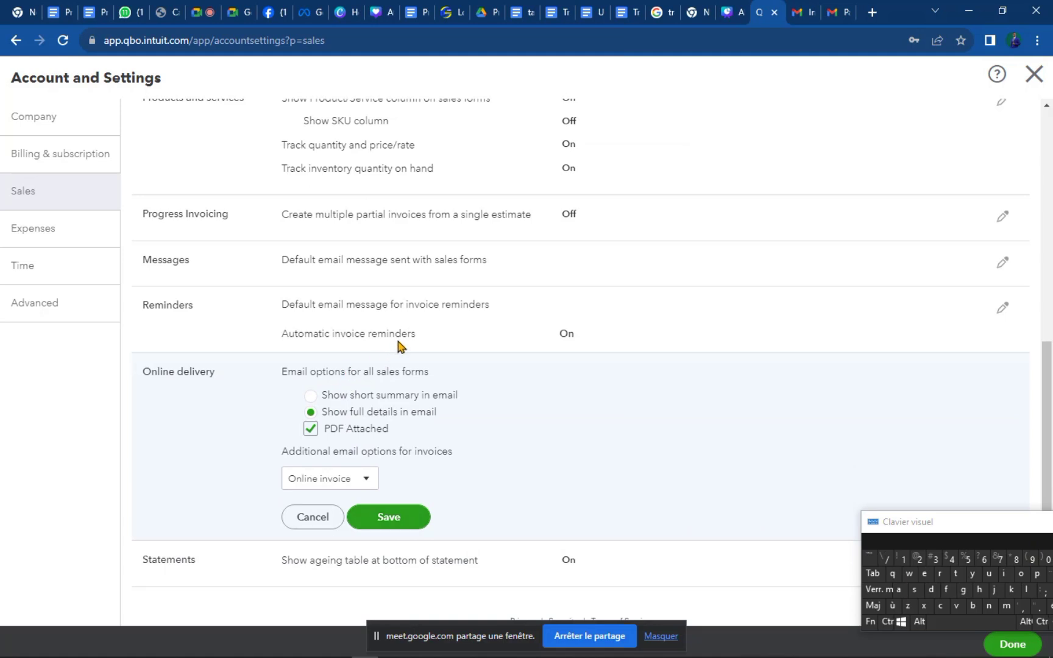
Close the Gmail payment receipt tab and return to QuickBooks Account and Settings.
click(836, 15)
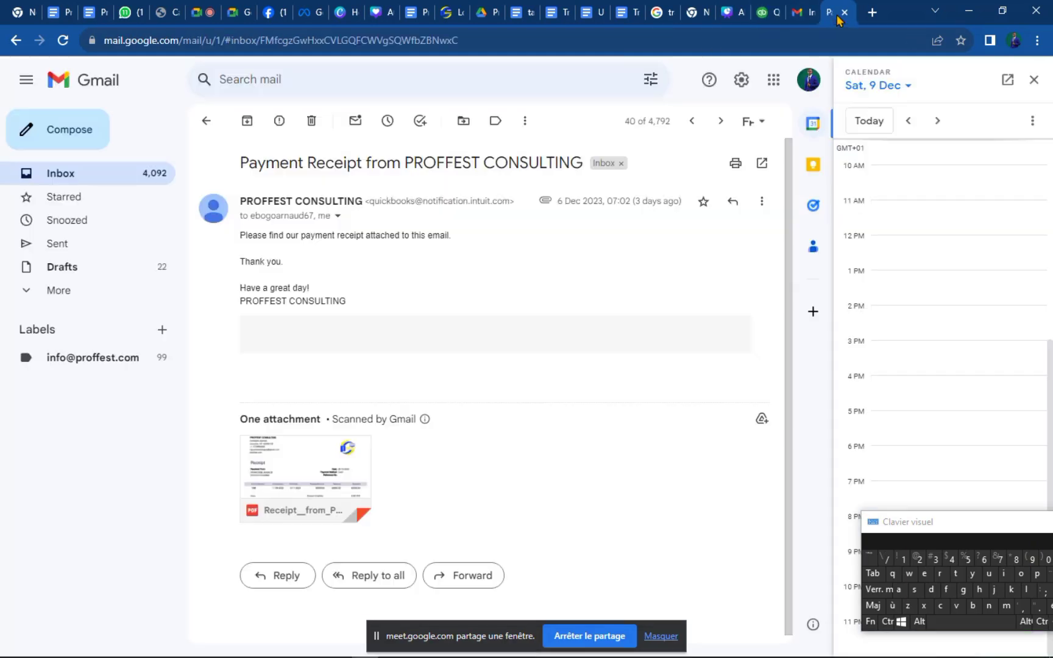
click(844, 14)
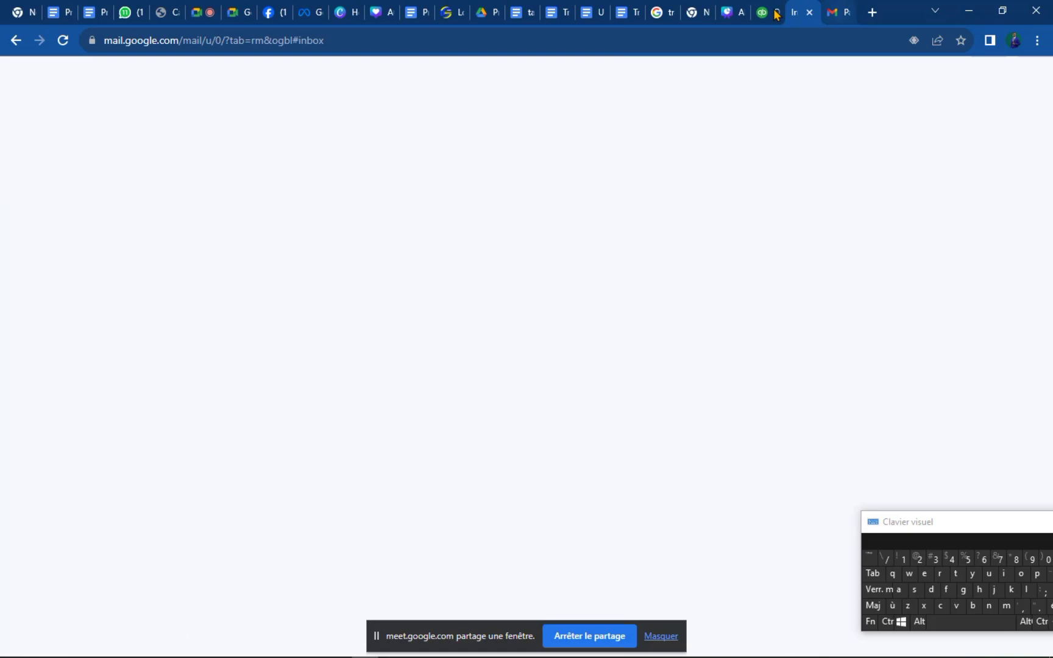
click(799, 14)
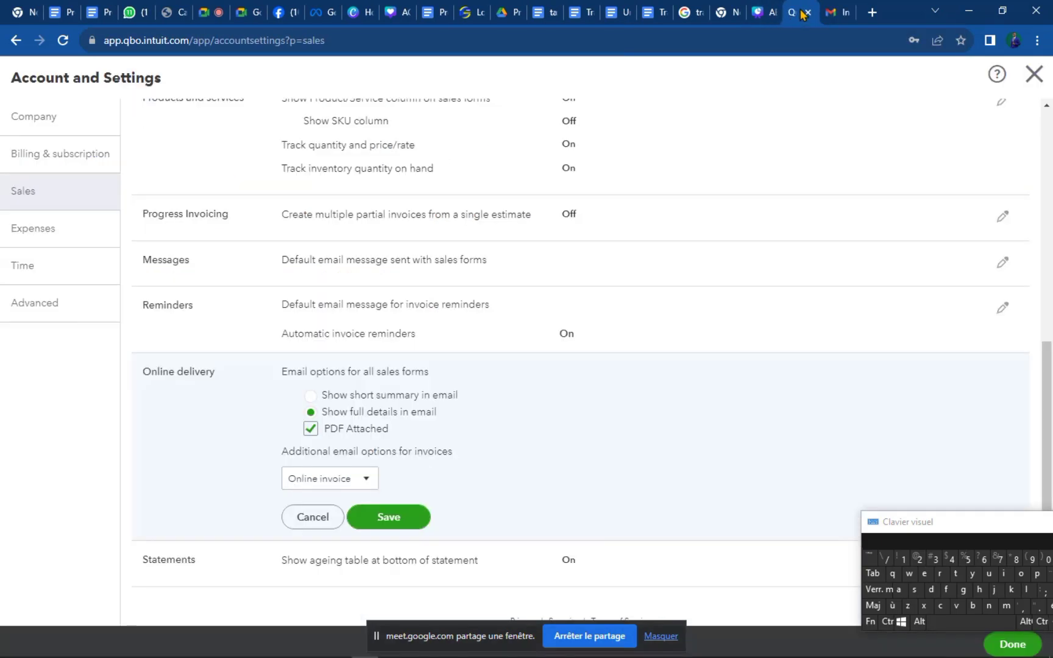
Cancel the Online delivery edits and save Statements with single-line transactions and ageing table on.
click(301, 526)
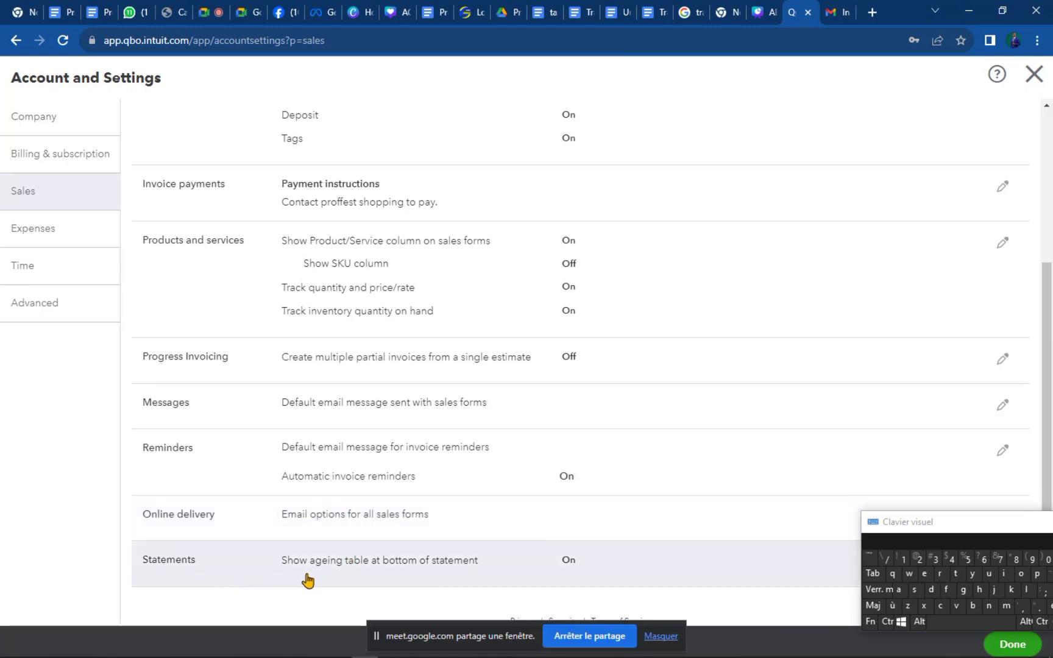
drag(952, 525, 934, 609)
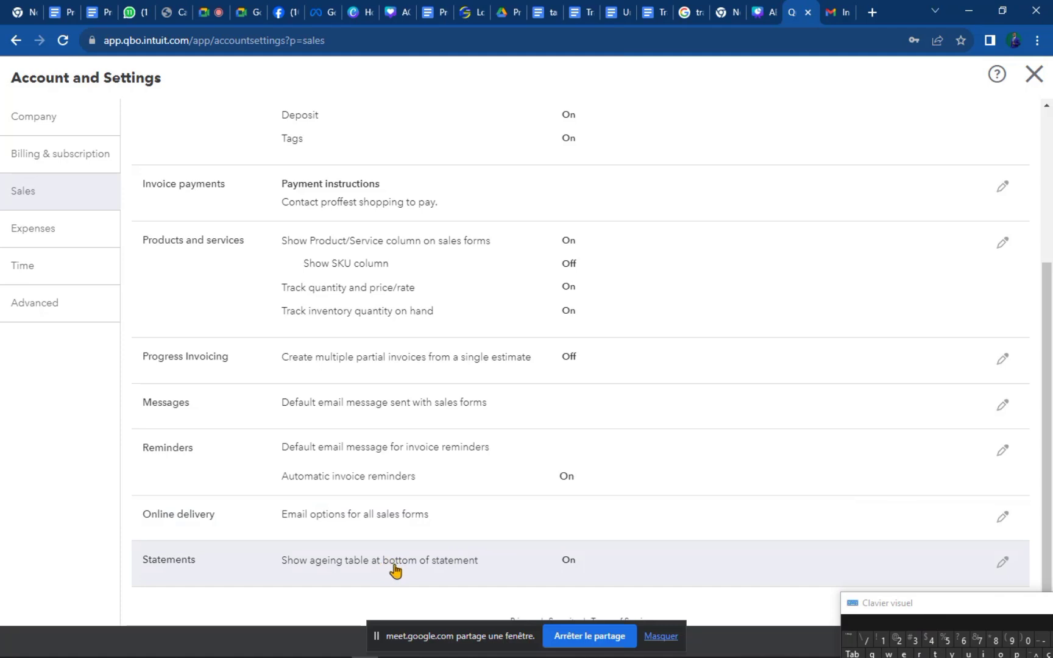
click(1005, 557)
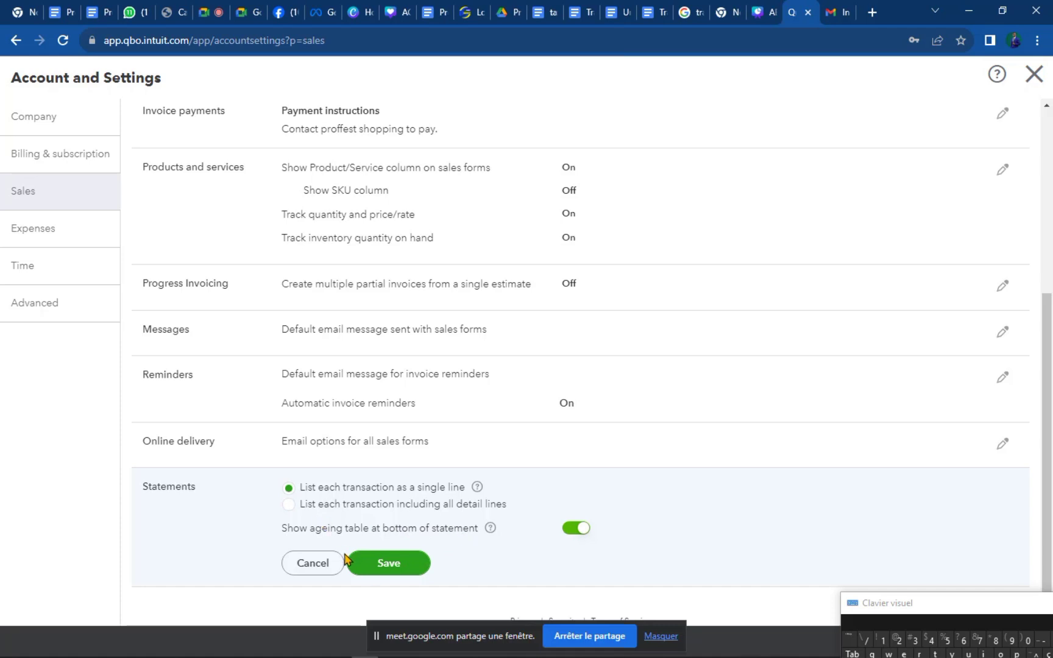
click(404, 563)
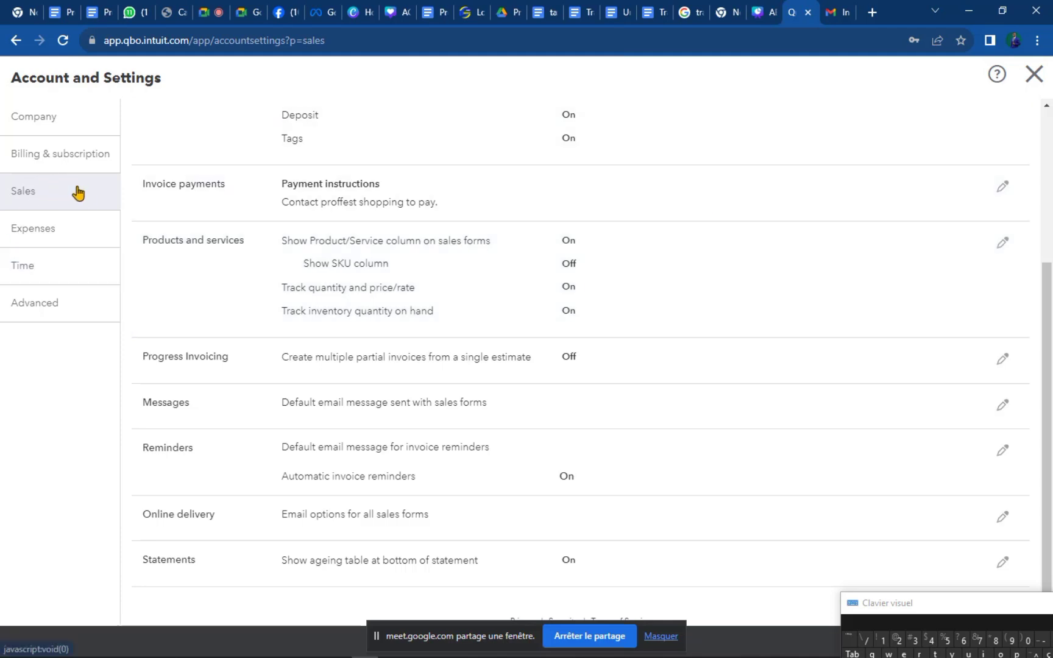
click(60, 240)
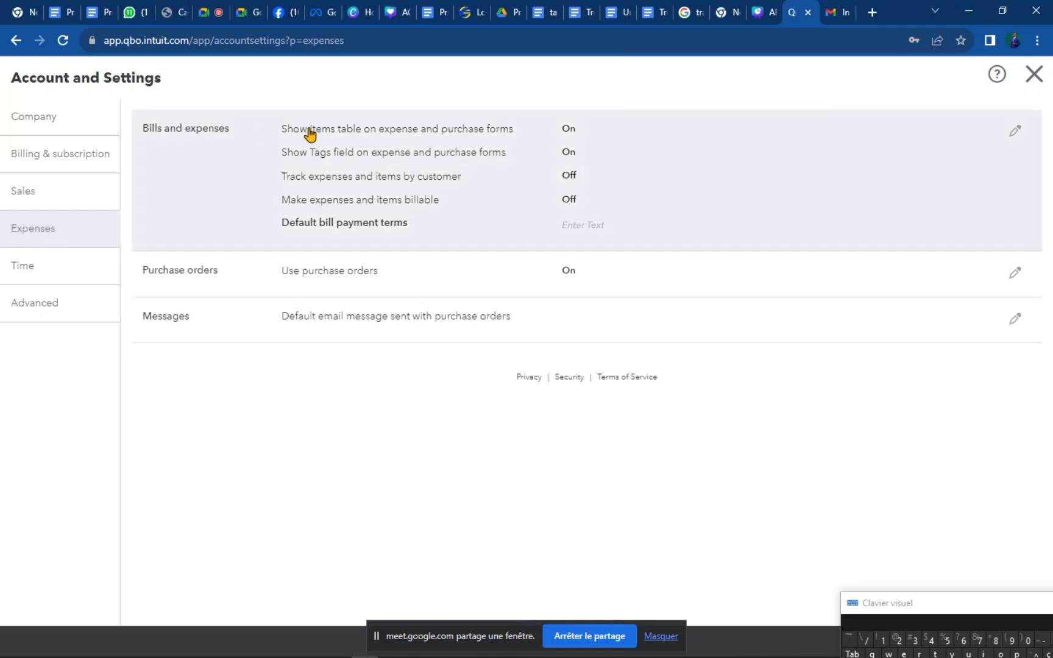
Open the Bills and expenses section of the Expenses settings for editing.
click(1024, 138)
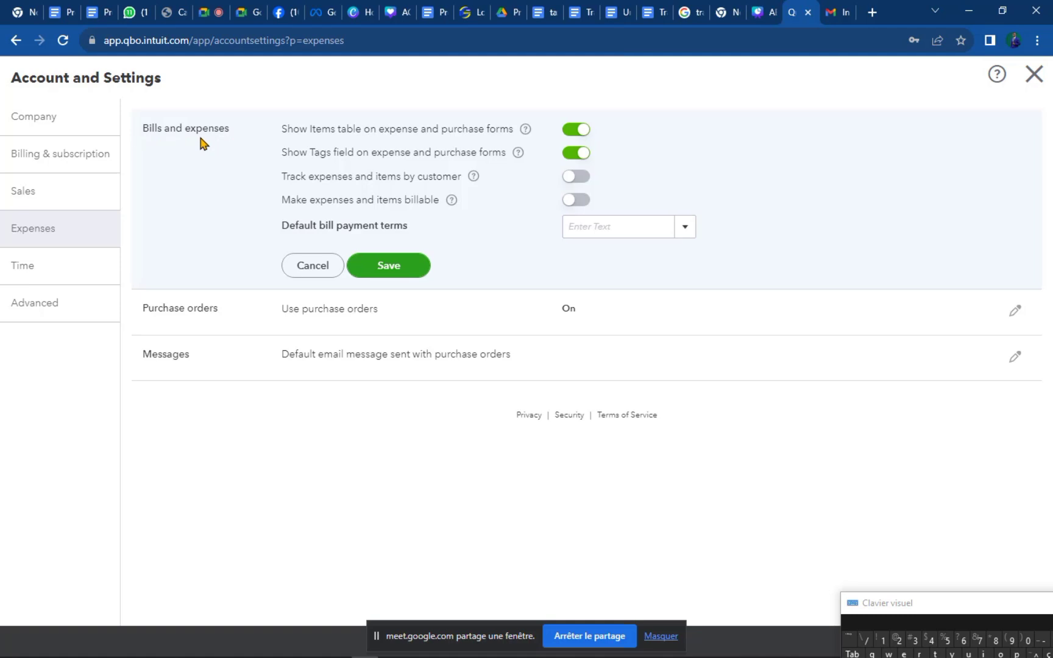
click(54, 191)
Turn on tracking expenses and items by customer, leaving billable expenses off.
click(575, 183)
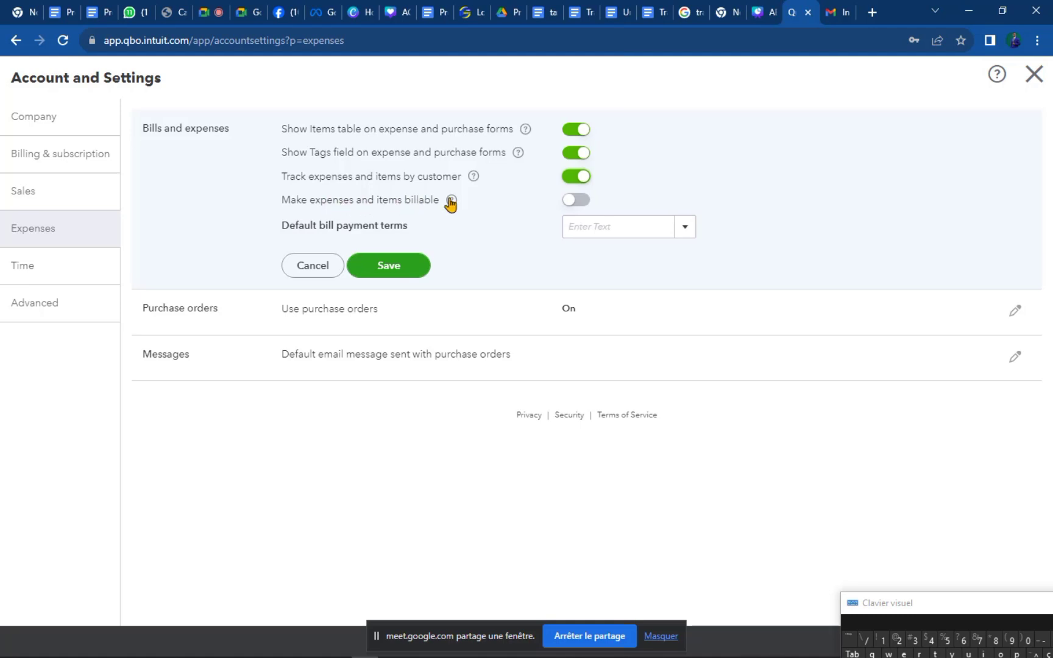
click(574, 202)
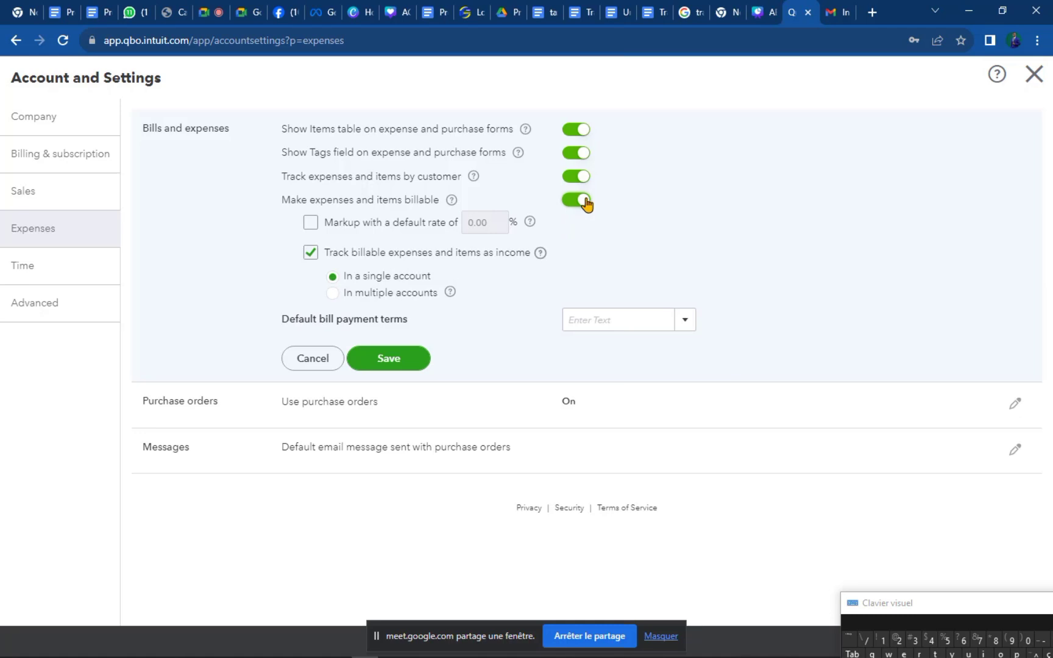
click(585, 202)
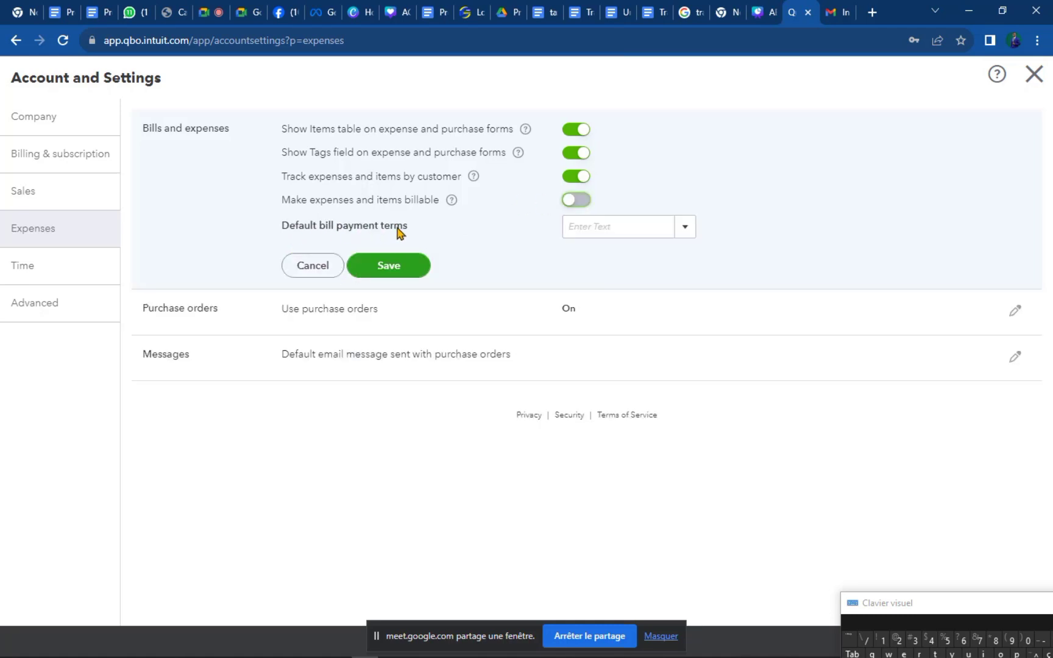
Set Net 30 as the default bill payment terms and save Bills and expenses.
click(688, 233)
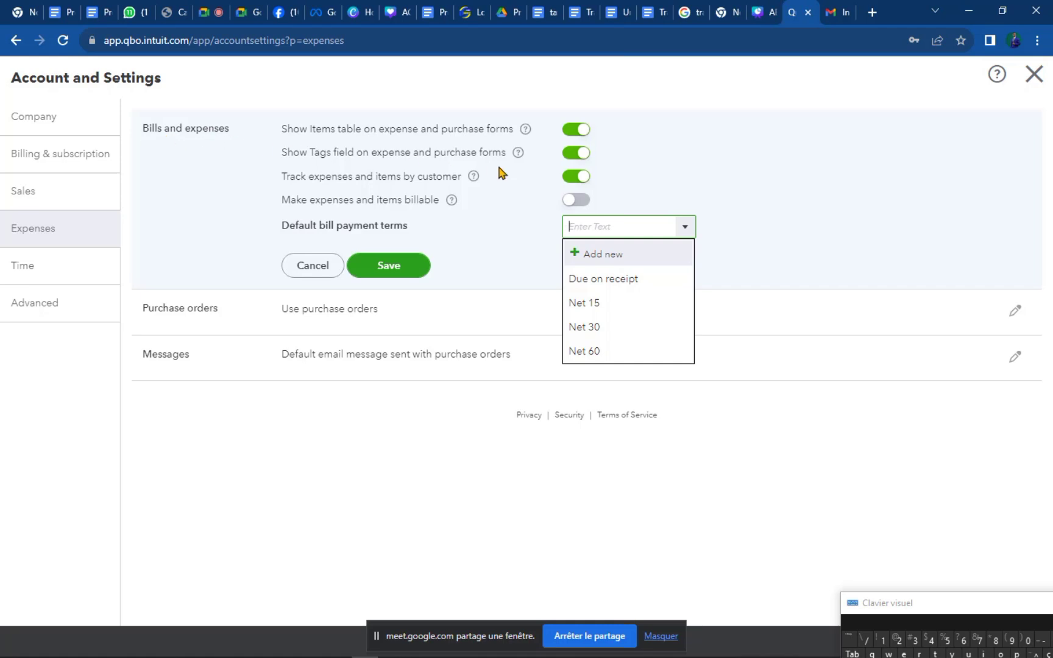
click(613, 328)
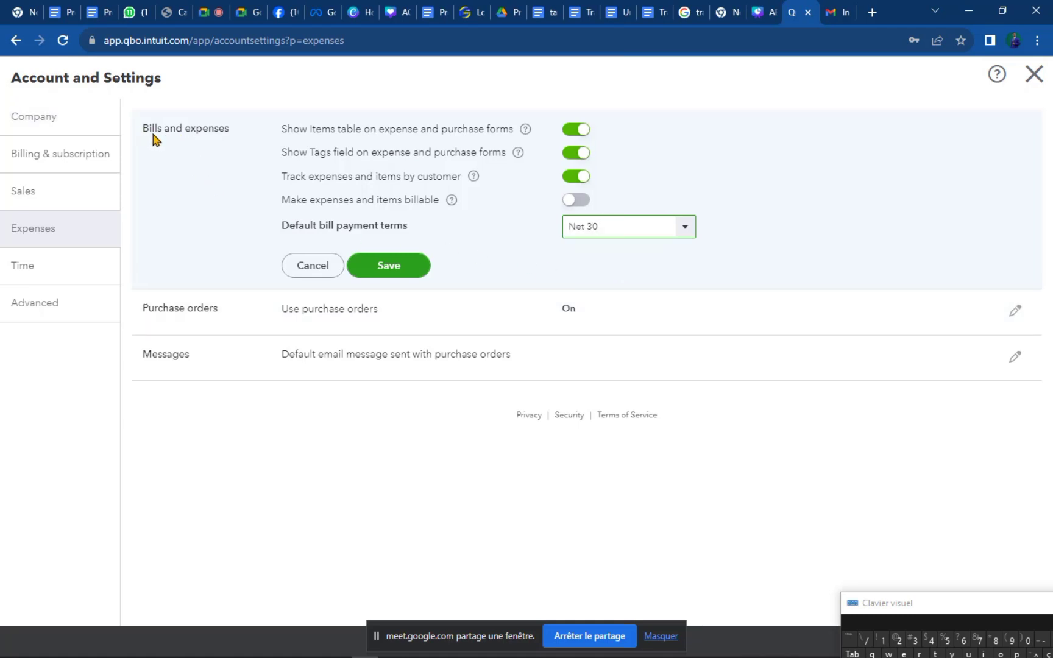
double_click(603, 224)
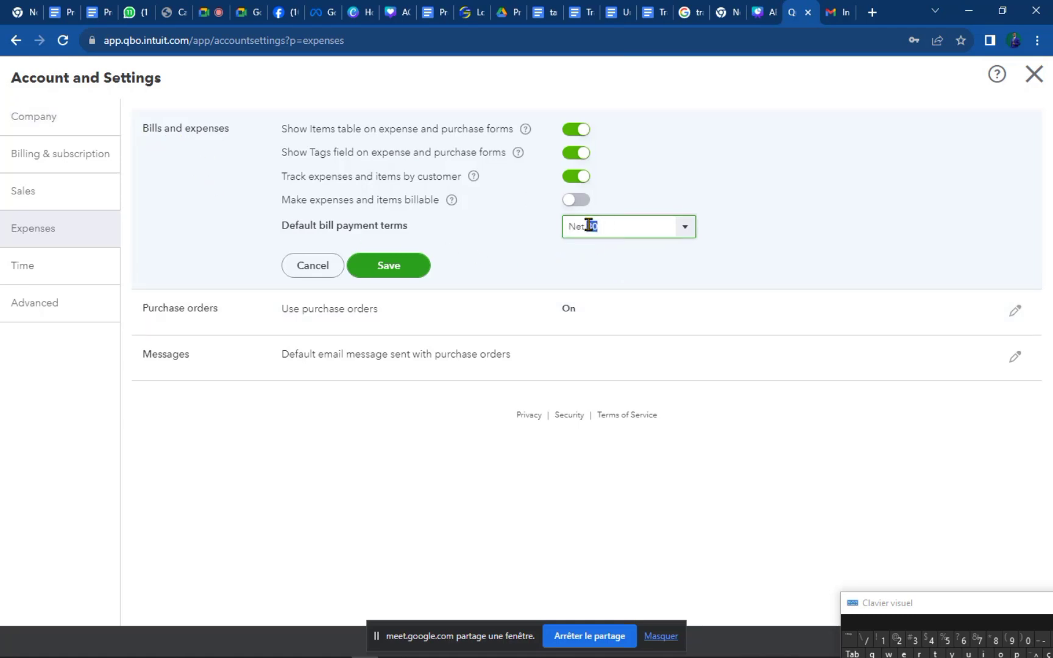
click(443, 229)
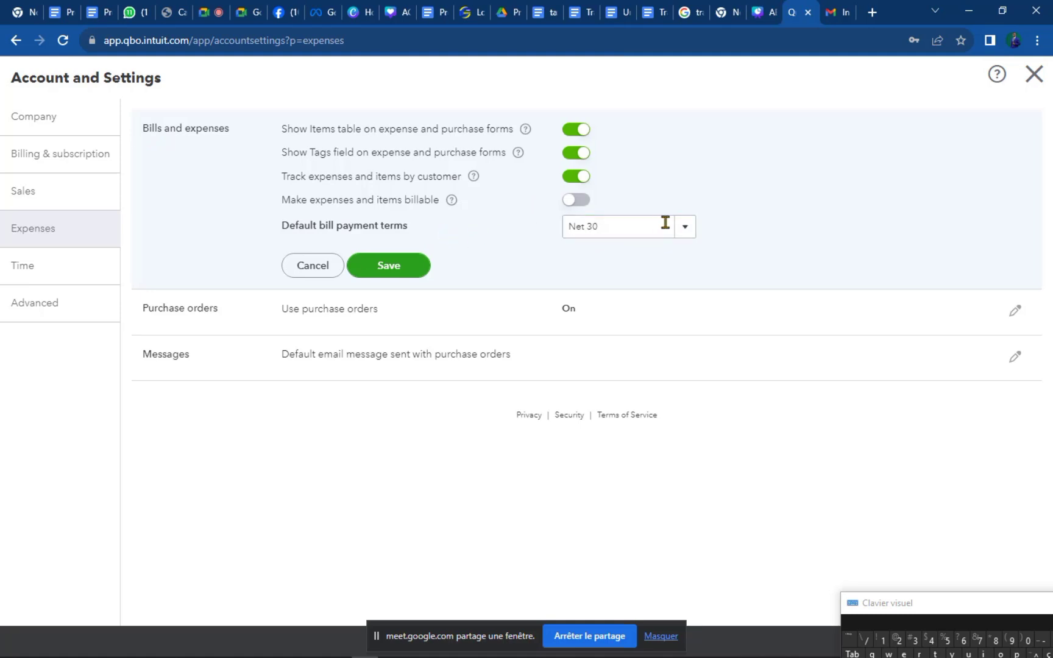
click(684, 237)
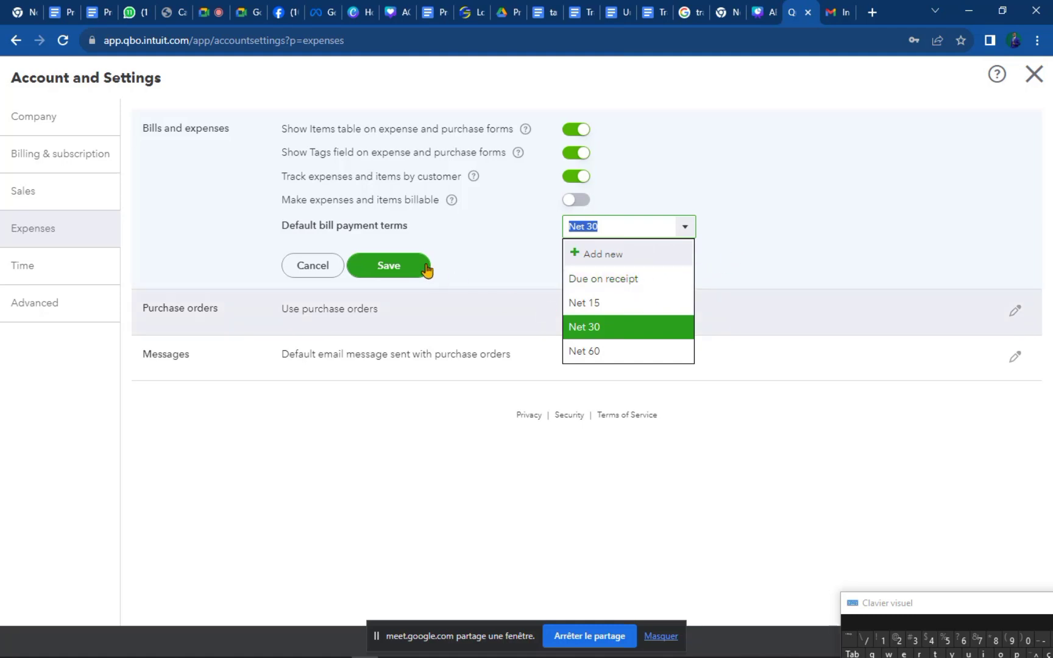
click(391, 274)
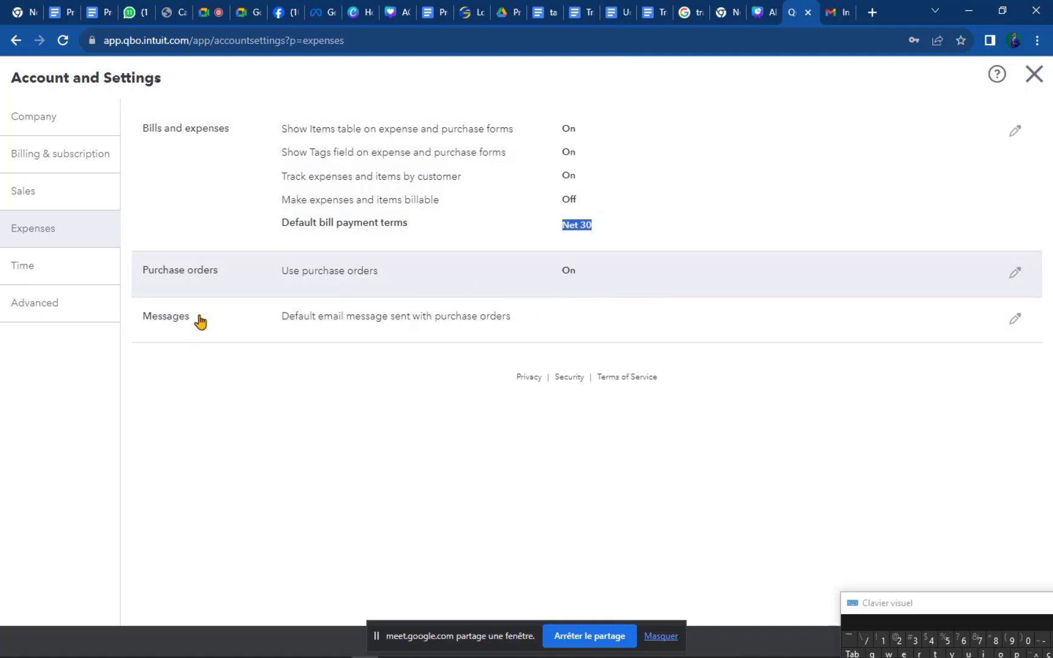
click(741, 292)
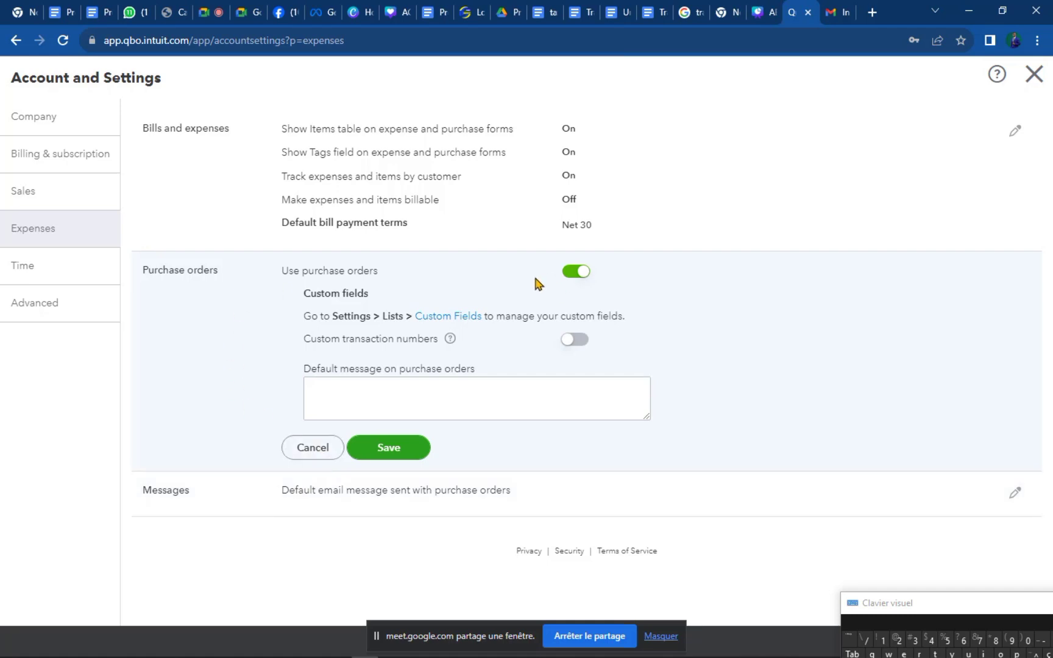
click(349, 454)
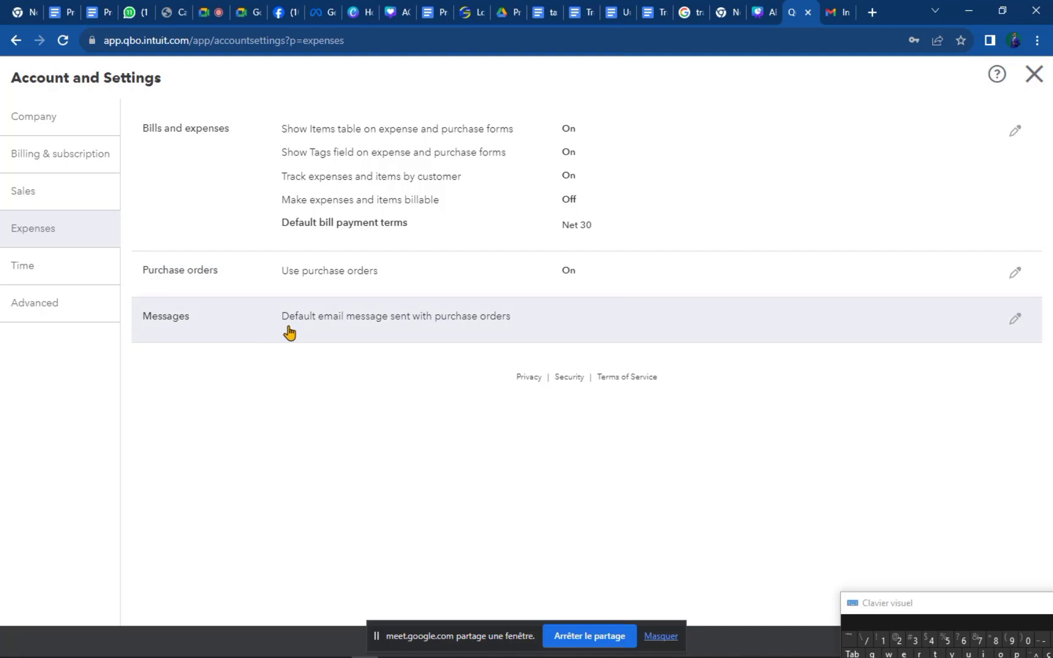
click(423, 327)
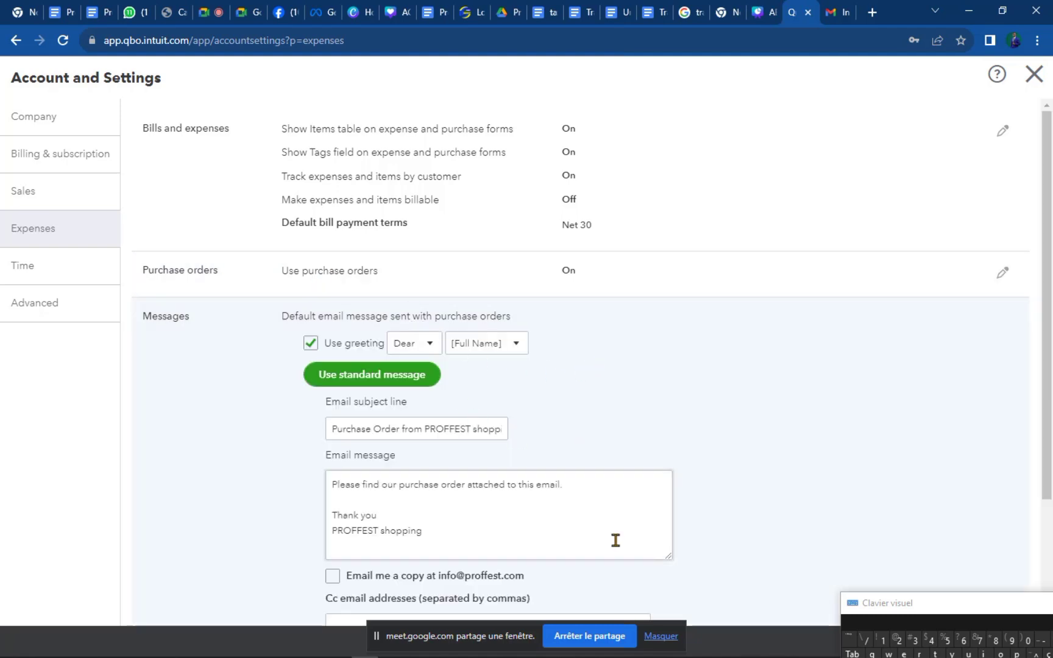
scroll(615, 540, down, 3)
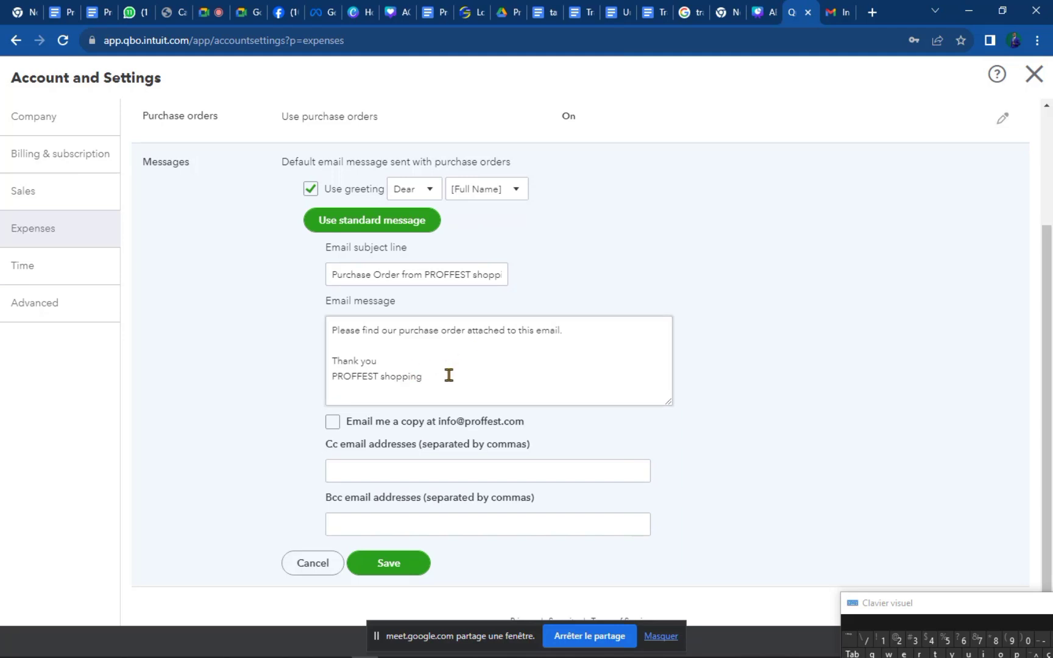
drag(450, 375, 337, 330)
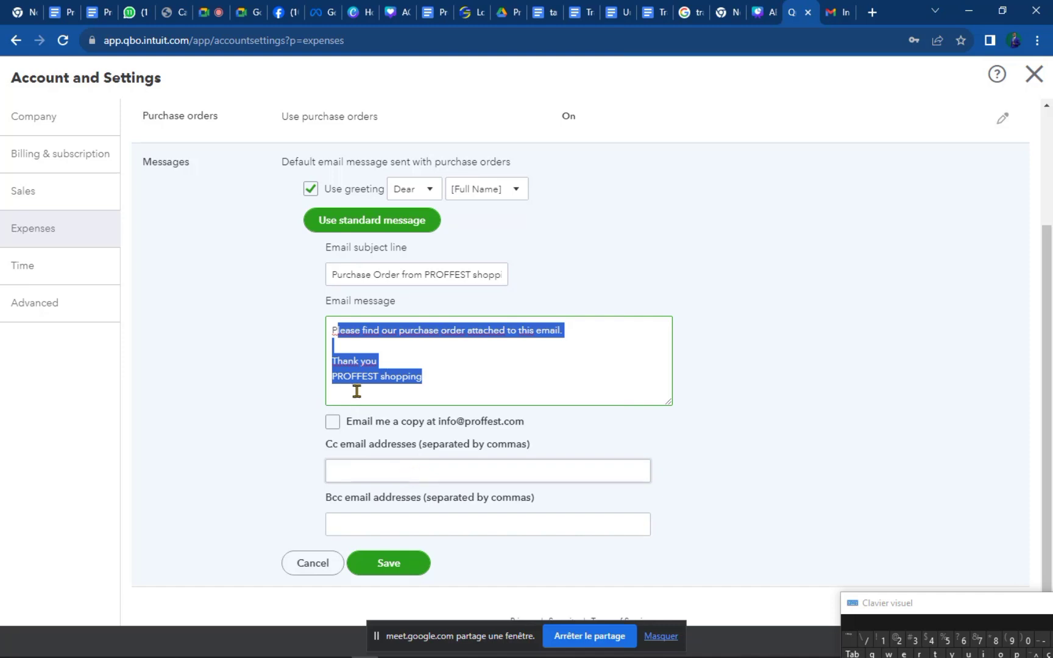
click(364, 359)
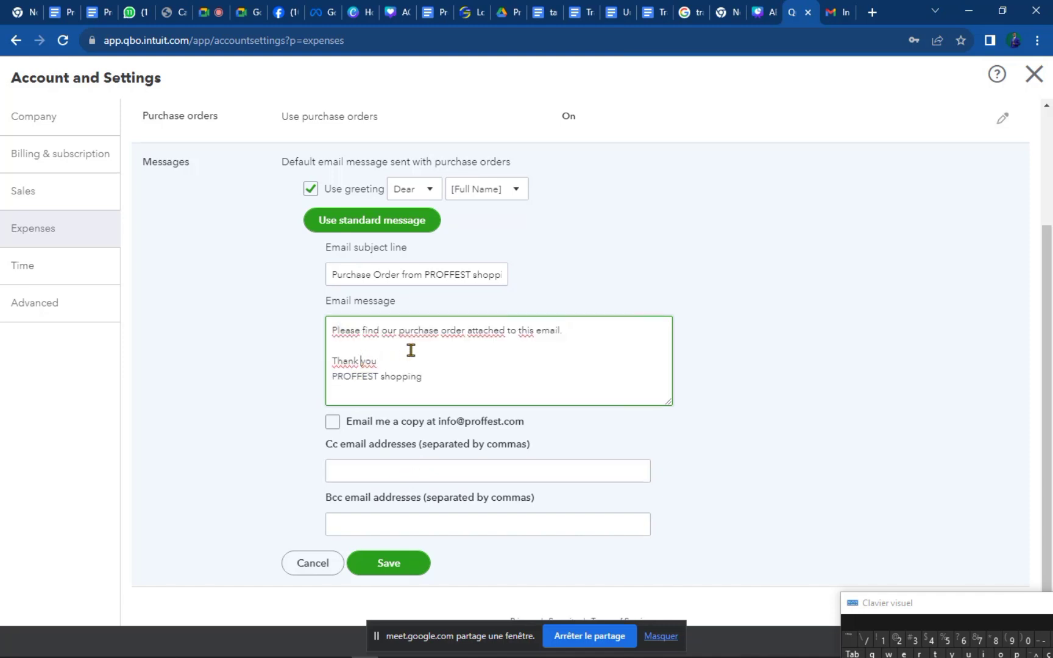
scroll(411, 349, up, 2)
scroll(411, 350, down, 3)
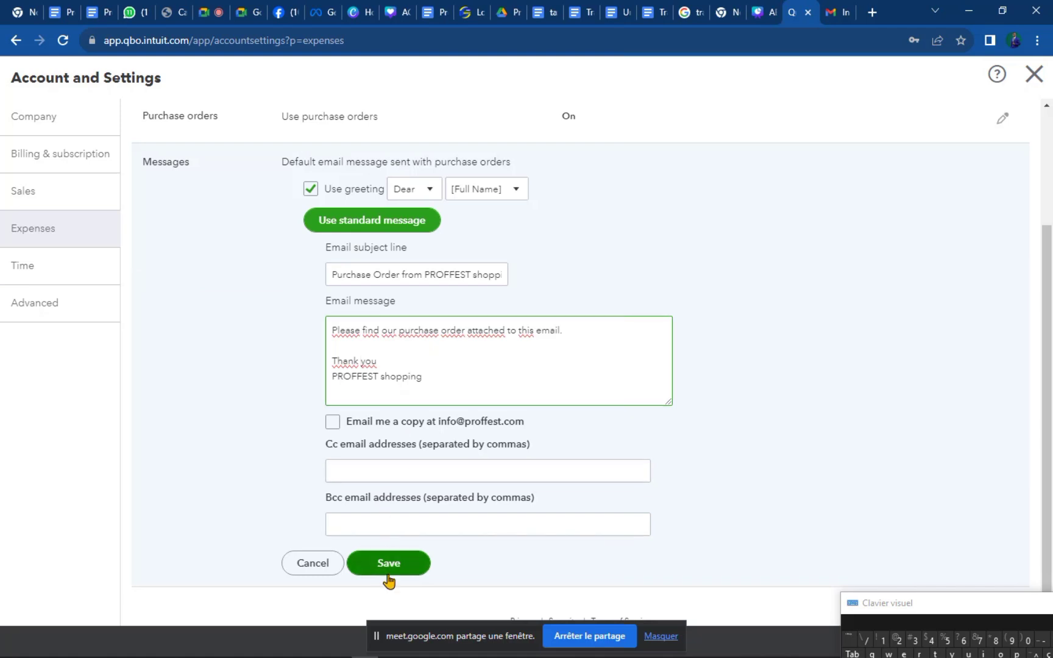
click(388, 565)
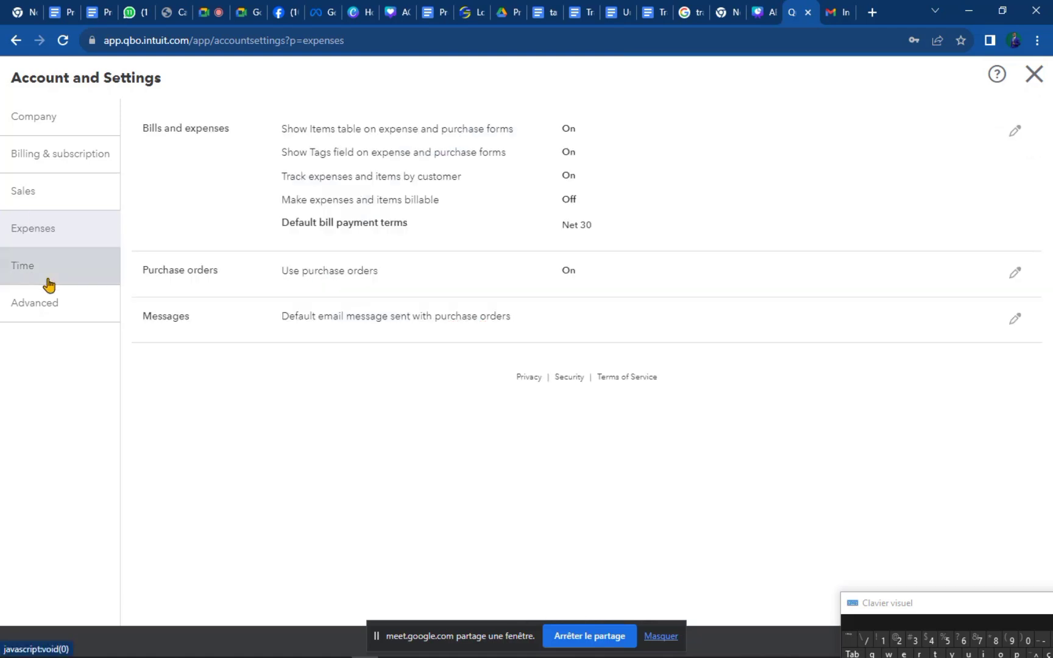
In Time settings, try Monday as first work day, then revert to Sunday and cancel.
click(47, 279)
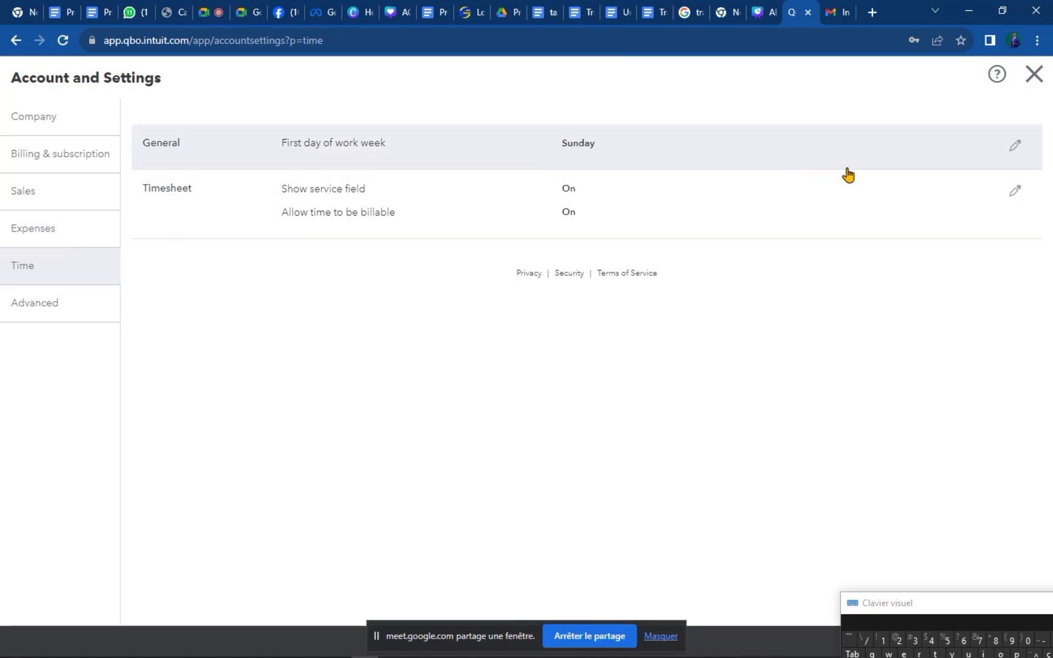
click(1014, 147)
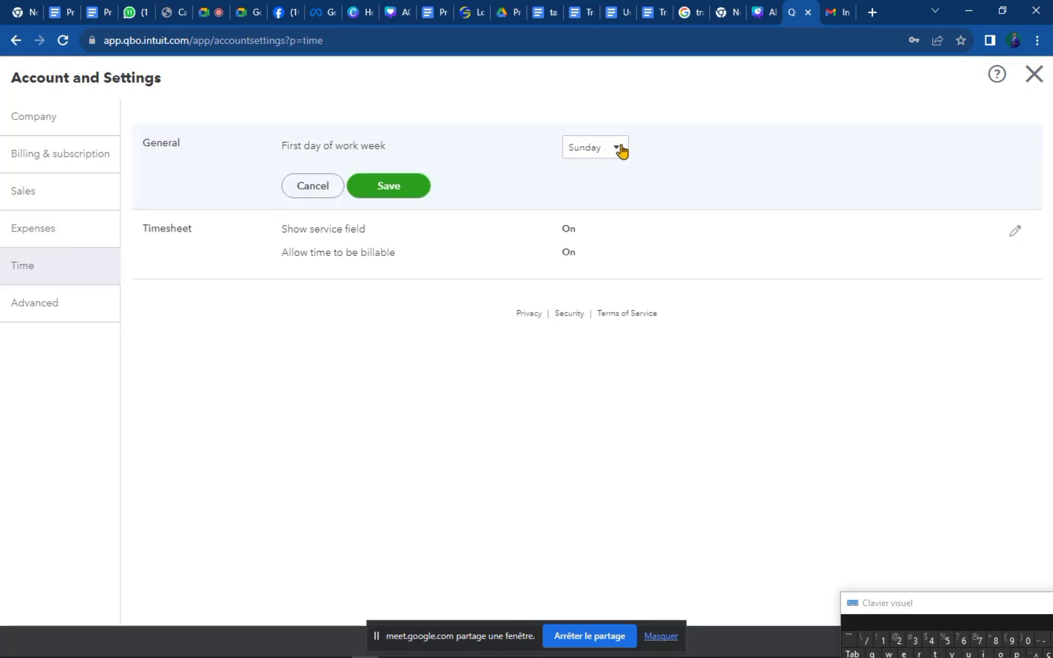
click(620, 150)
click(585, 196)
click(379, 187)
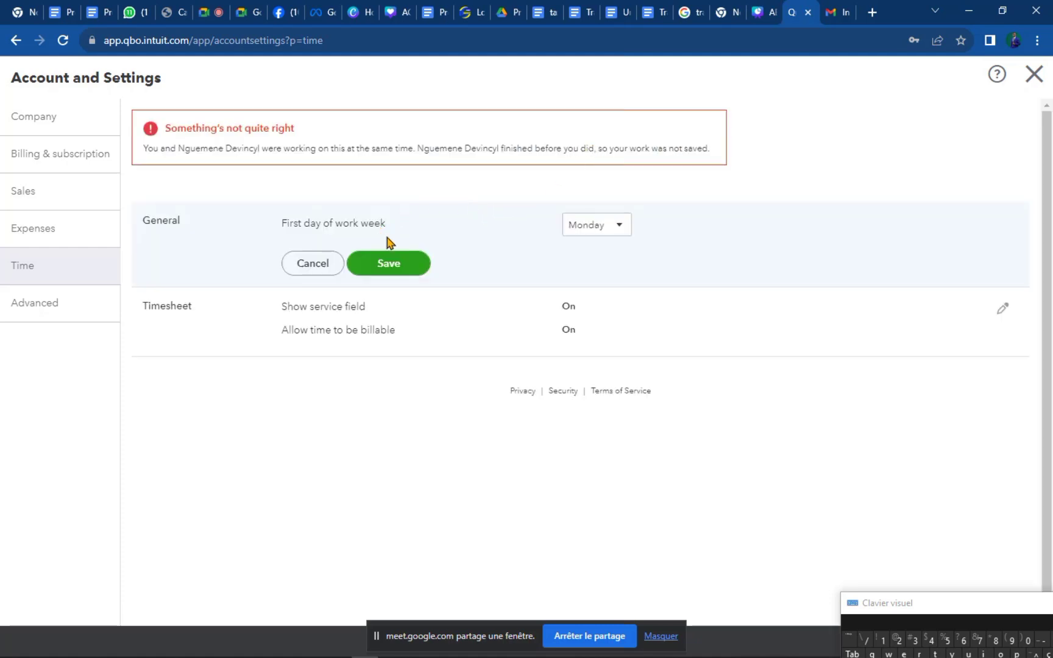
click(620, 225)
click(585, 251)
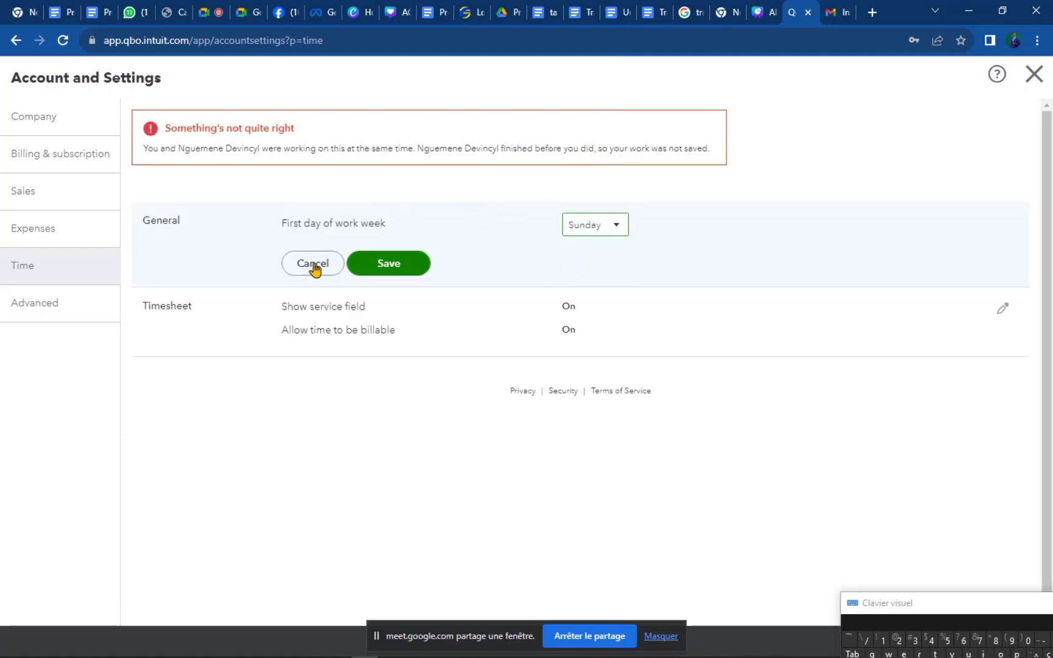
click(329, 258)
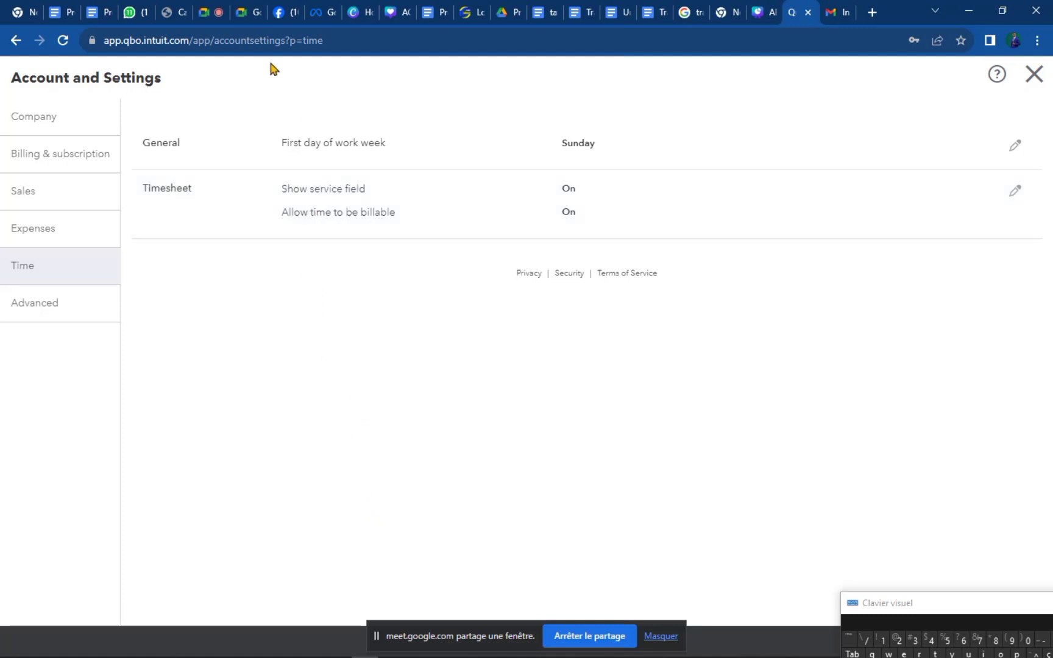
Mute a participant for everyone in the video meeting, then return to QuickBooks.
click(205, 18)
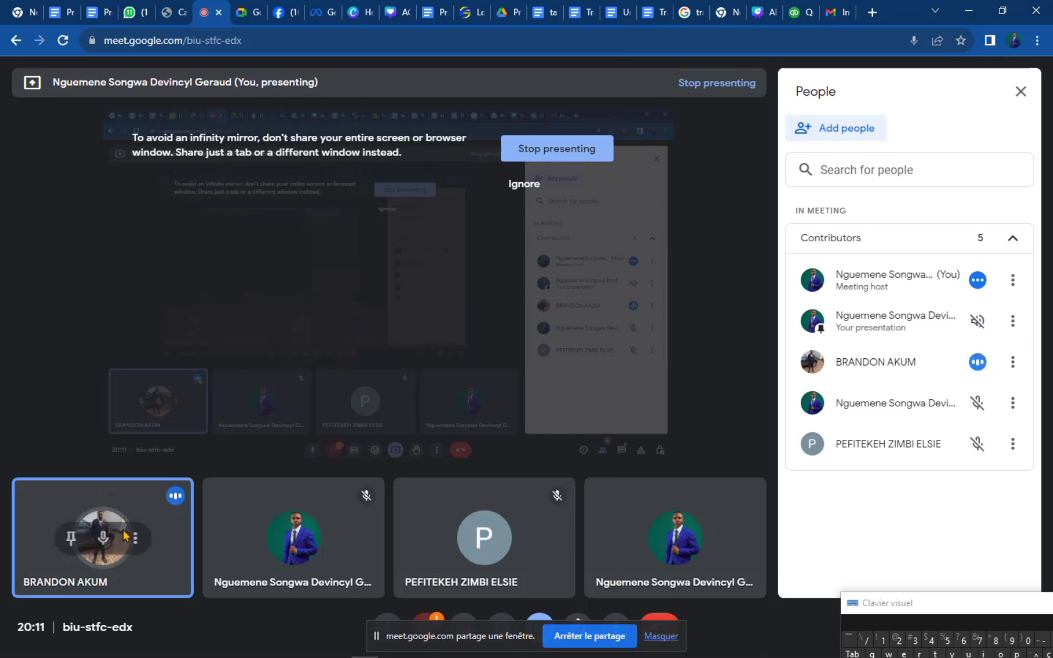
click(103, 542)
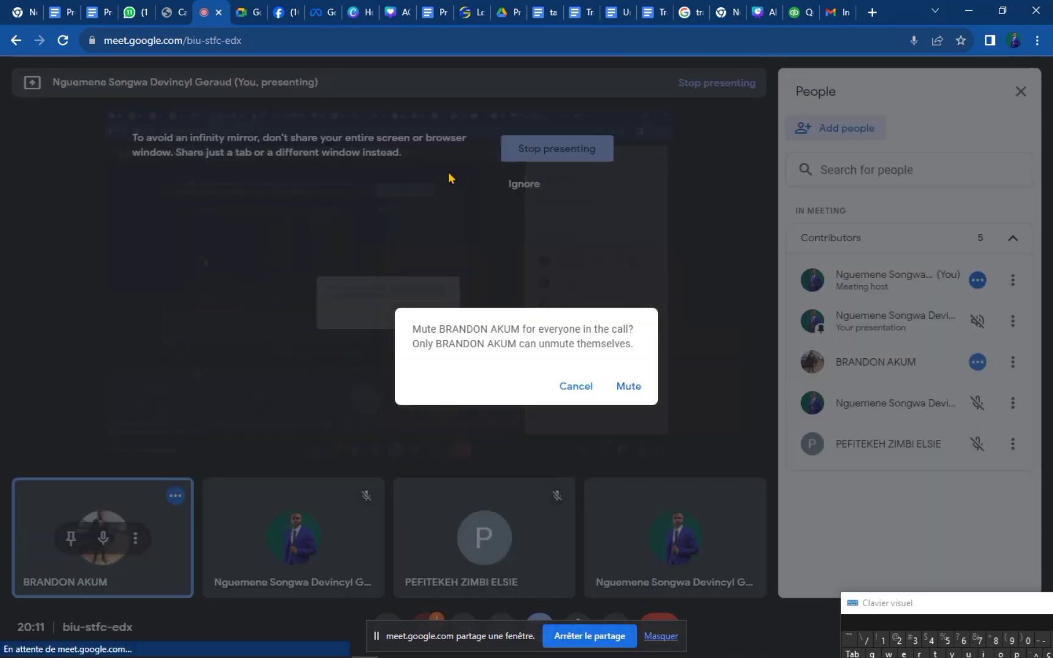
click(628, 386)
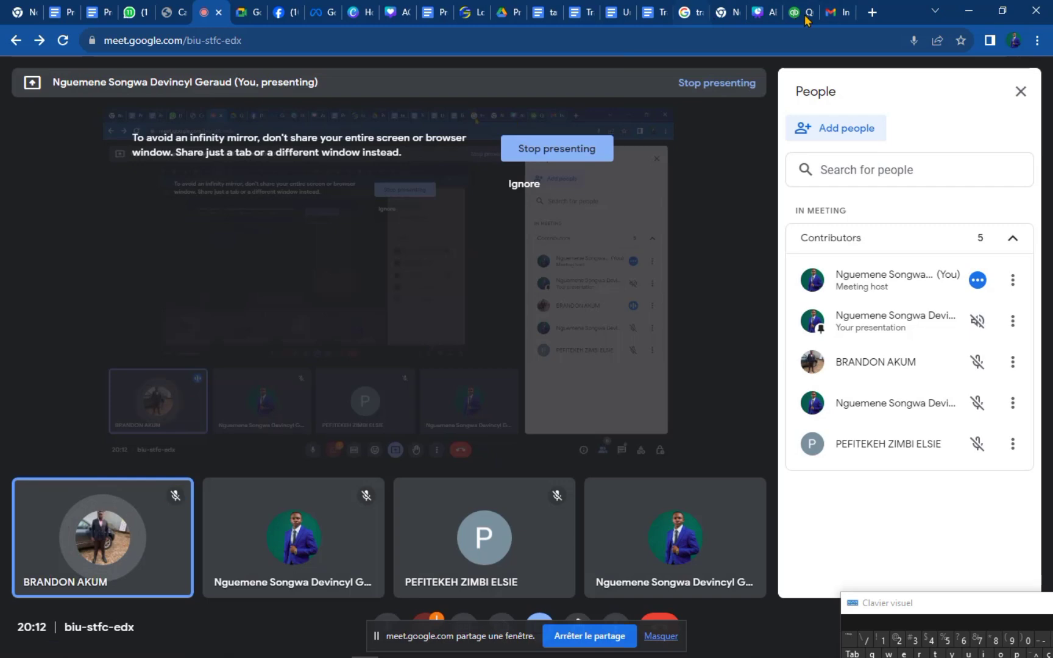
click(800, 17)
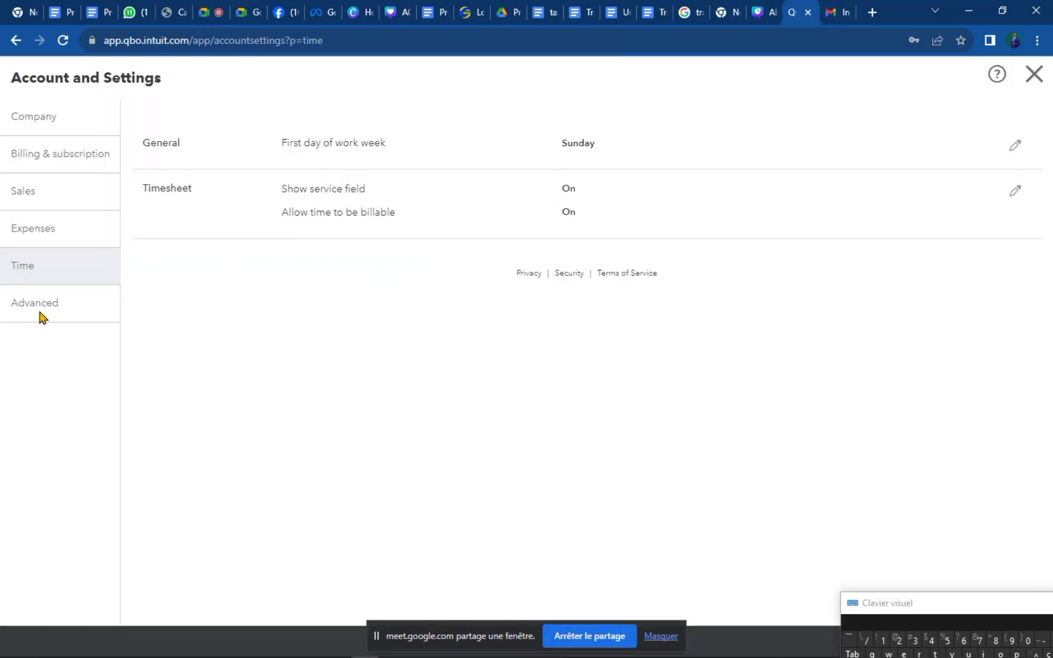
click(27, 310)
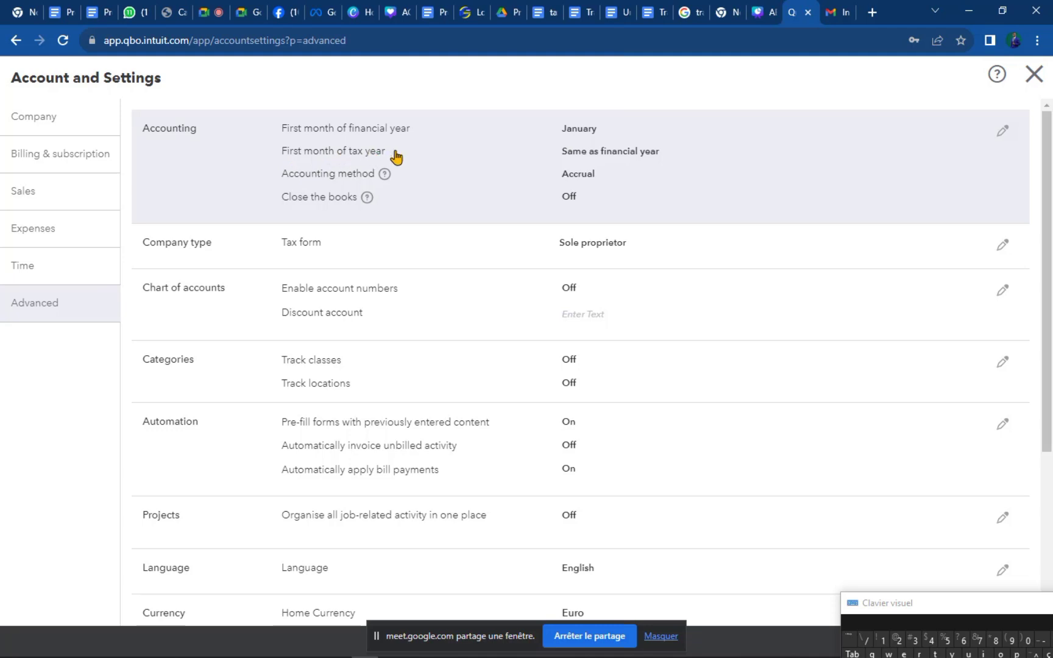
click(622, 157)
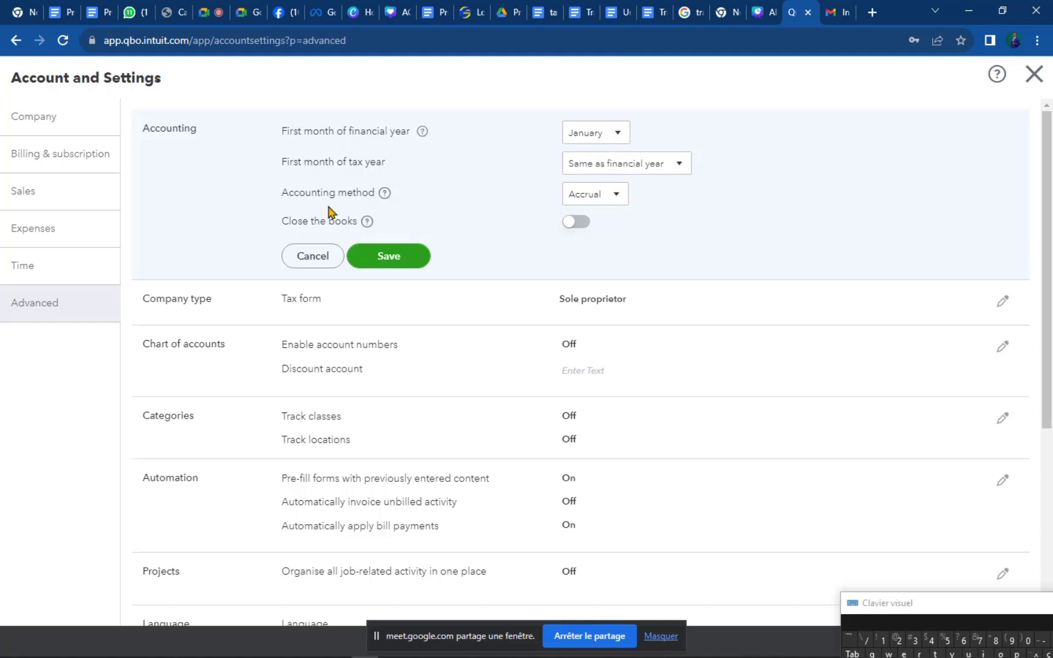
click(617, 197)
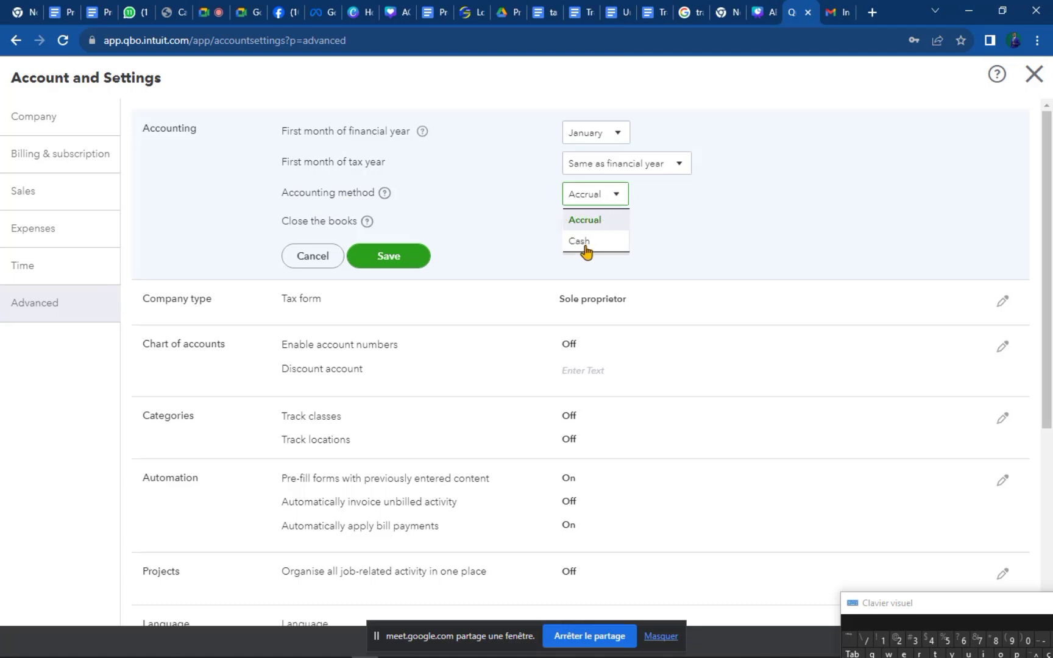
click(611, 221)
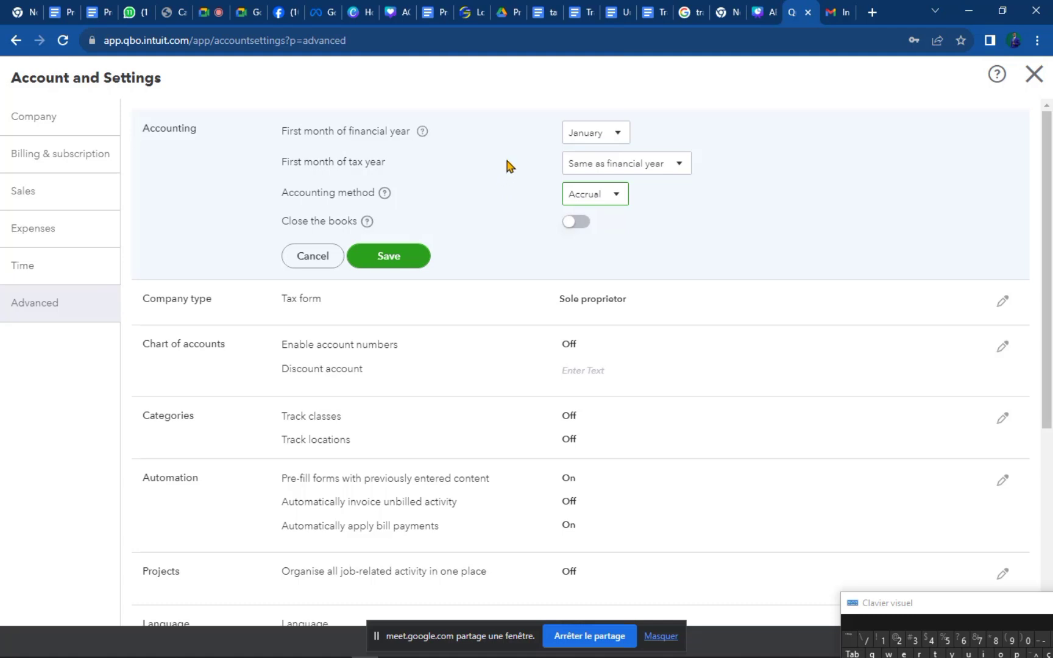
click(613, 195)
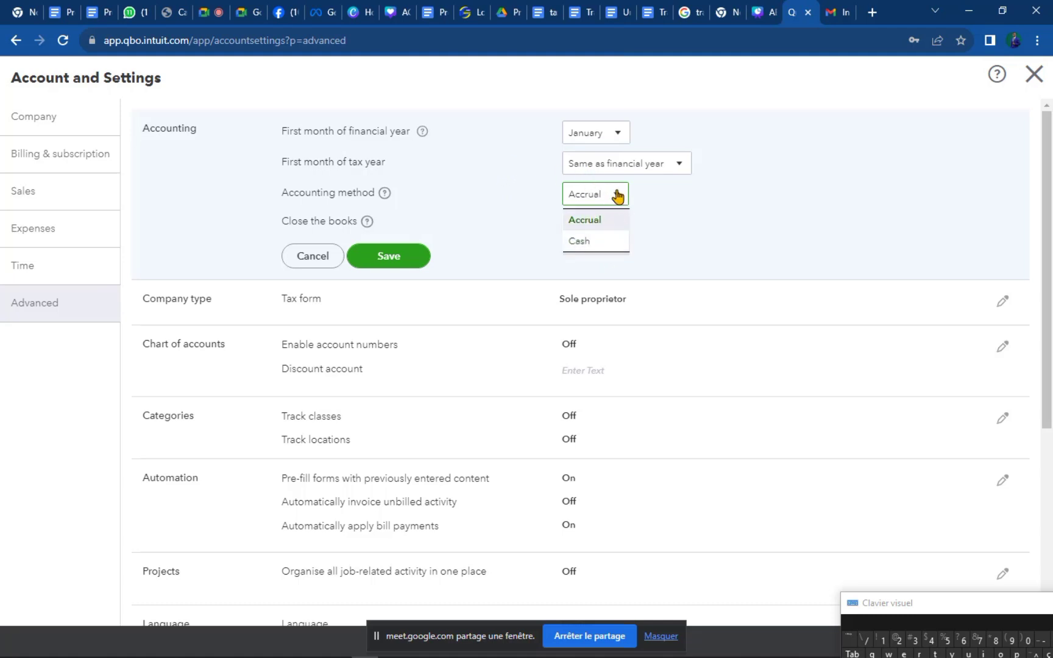
click(609, 242)
click(607, 198)
click(601, 226)
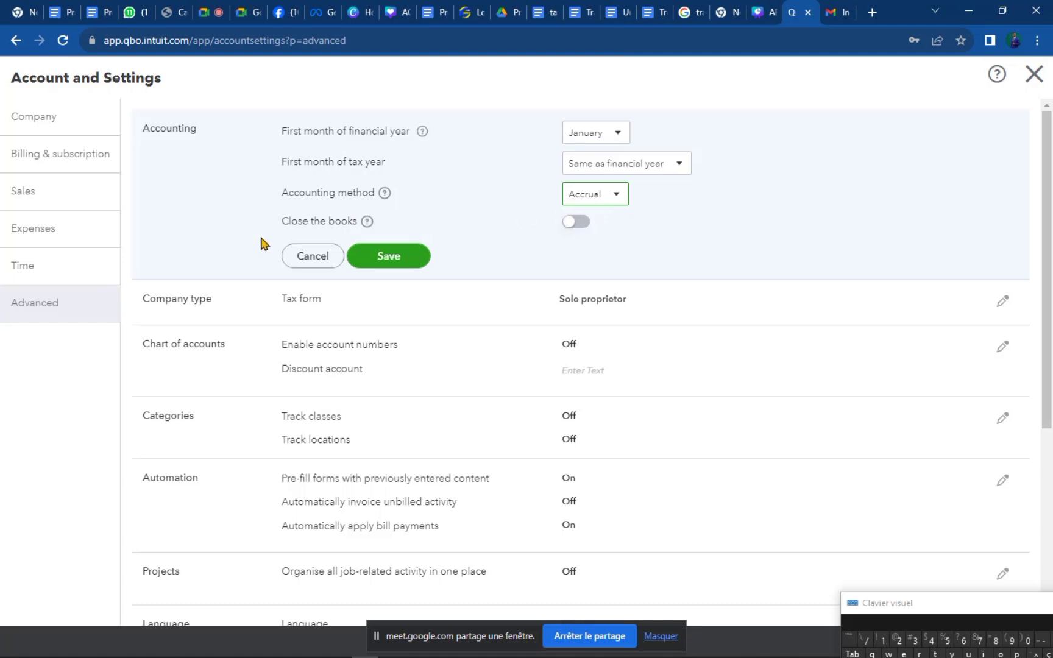
Switch Close the books on, touch the closing date box, then switch it back off.
click(572, 225)
click(358, 270)
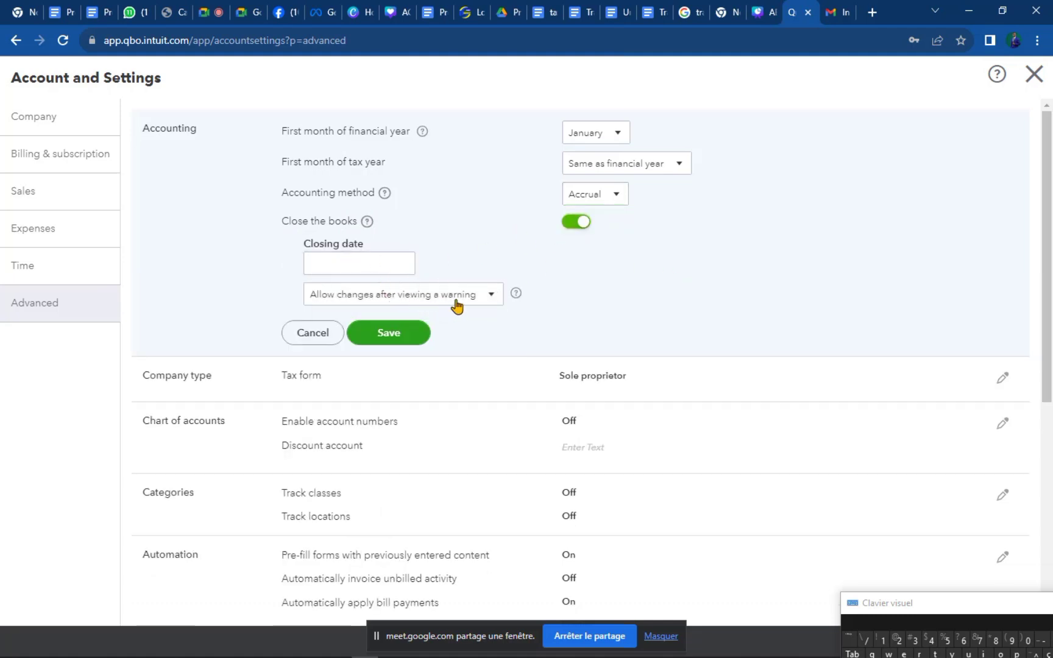
click(583, 226)
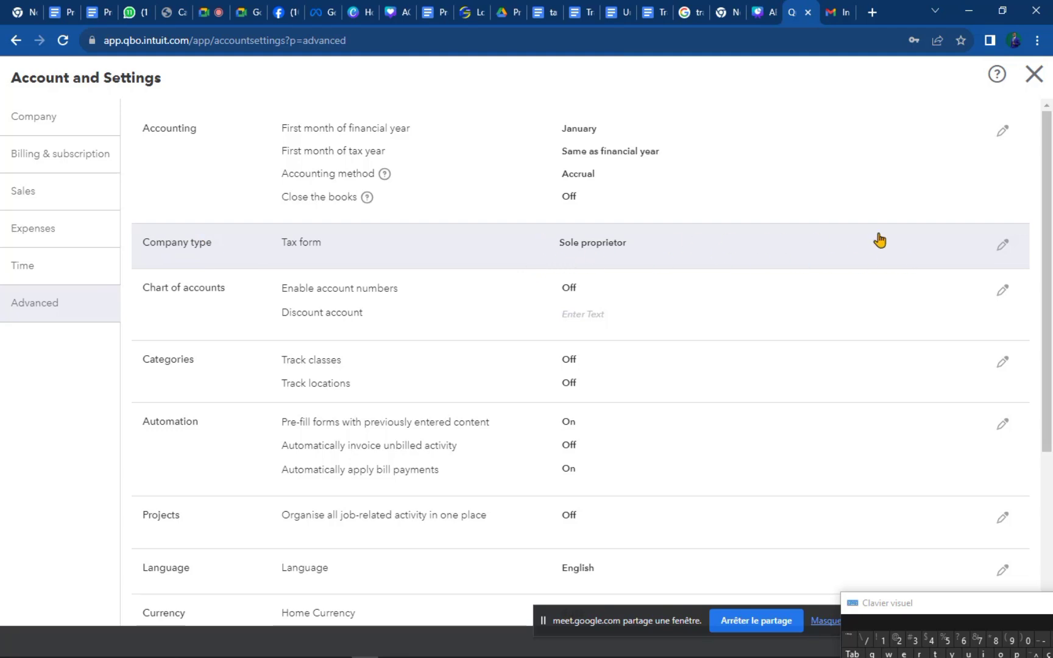
Edit Company type, leaving the tax form as Sole proprietor, then start editing Chart of accounts.
click(1002, 248)
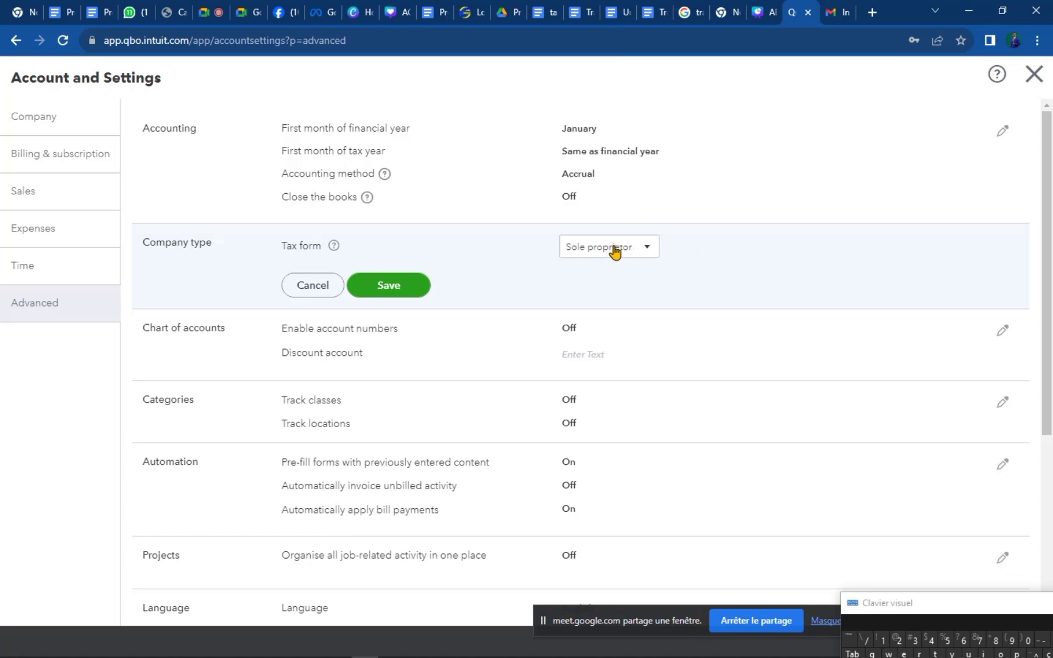
click(655, 246)
click(810, 240)
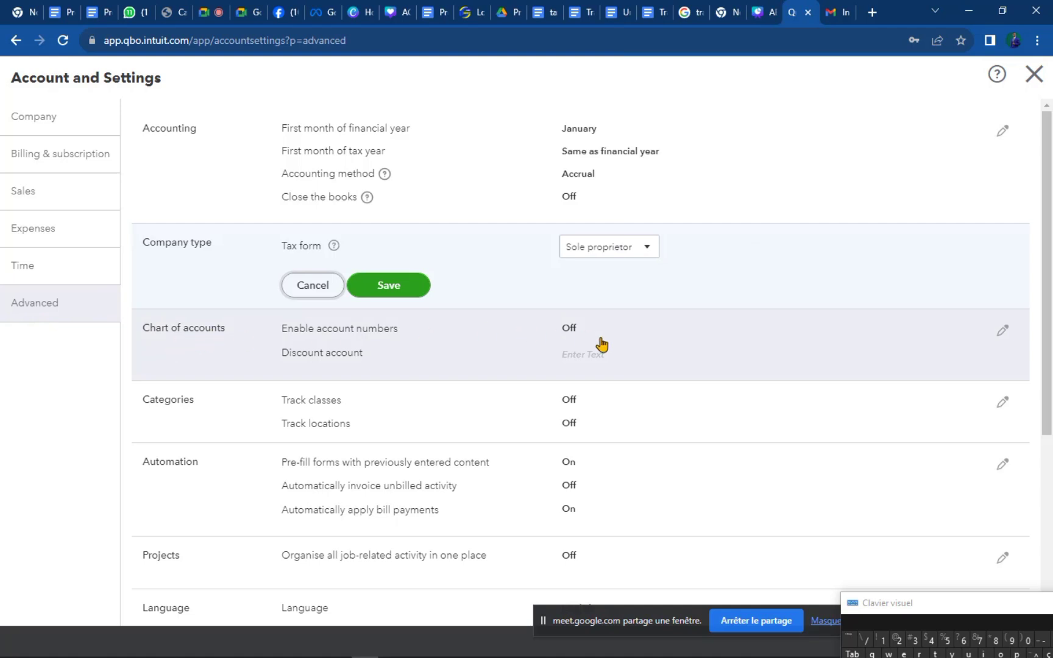
click(353, 337)
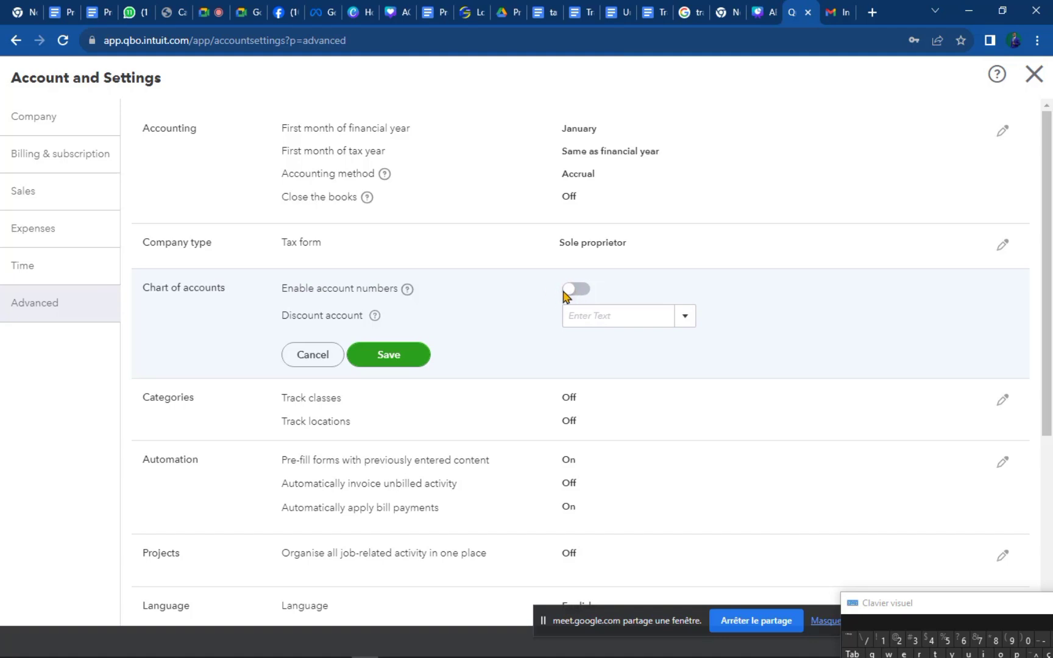
click(570, 291)
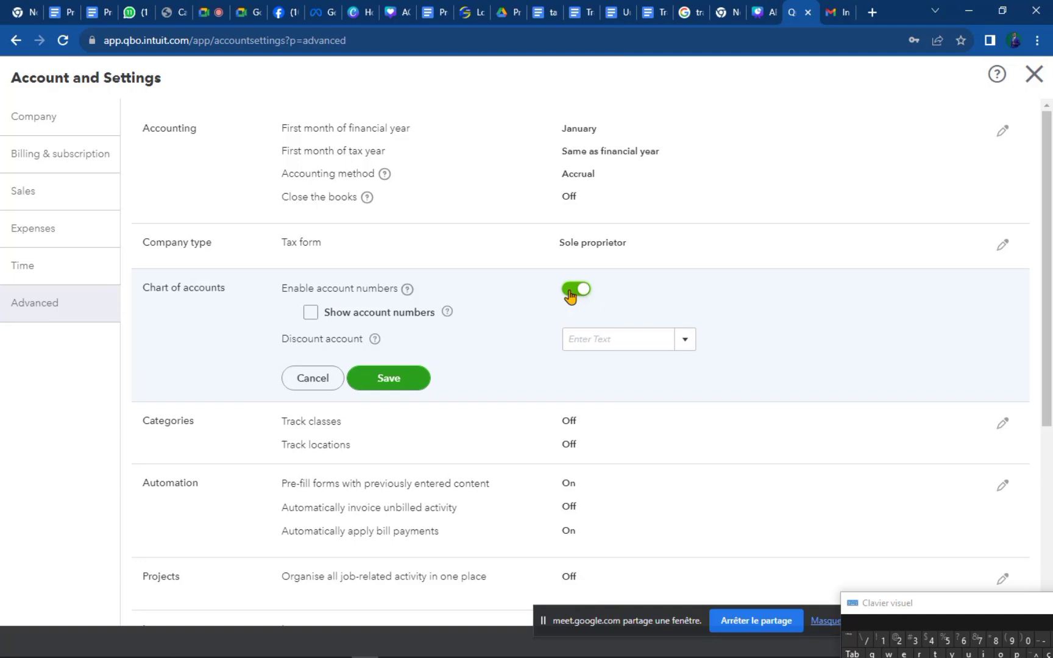
click(310, 313)
click(578, 298)
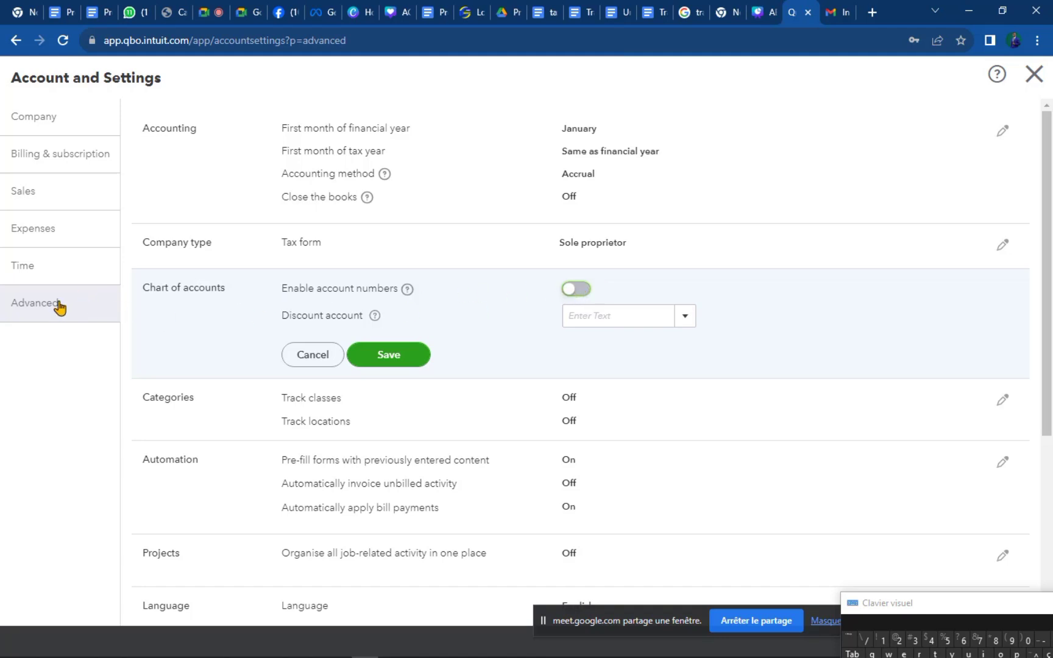
Browse the Discount account list without choosing, then save Chart of accounts with account numbers off.
click(682, 320)
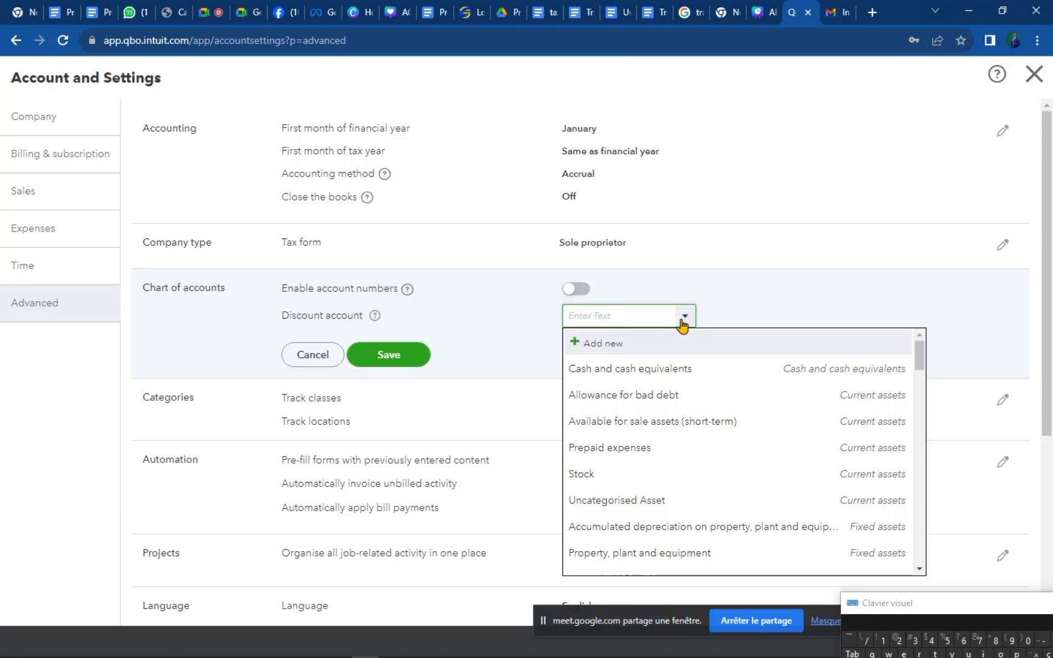
click(683, 322)
click(318, 320)
click(687, 322)
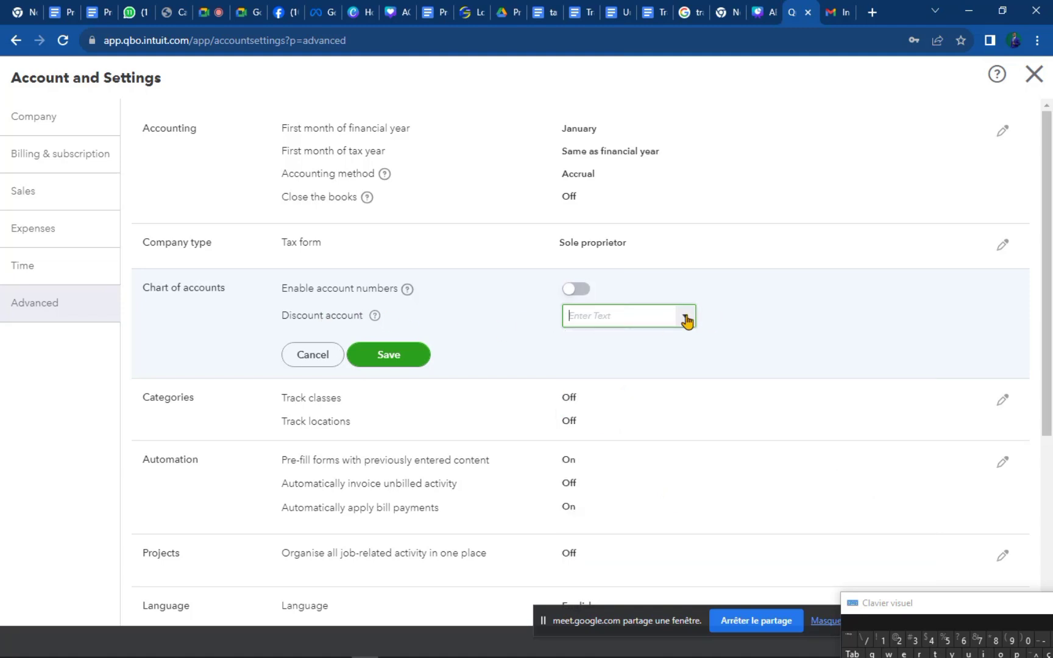
click(687, 319)
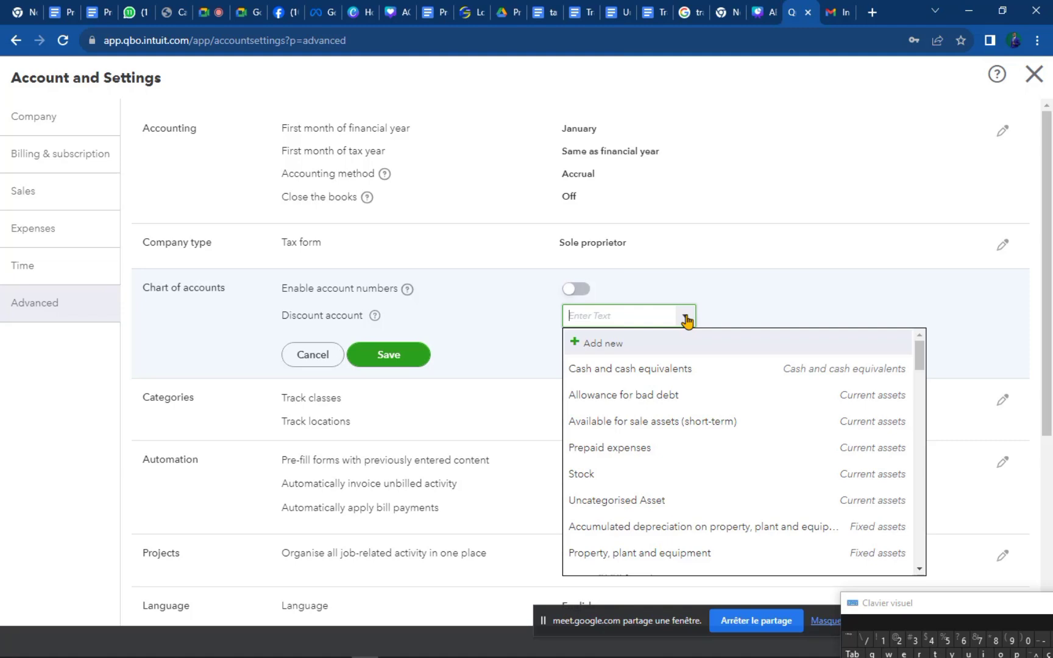
drag(922, 366, 914, 554)
drag(937, 466, 932, 357)
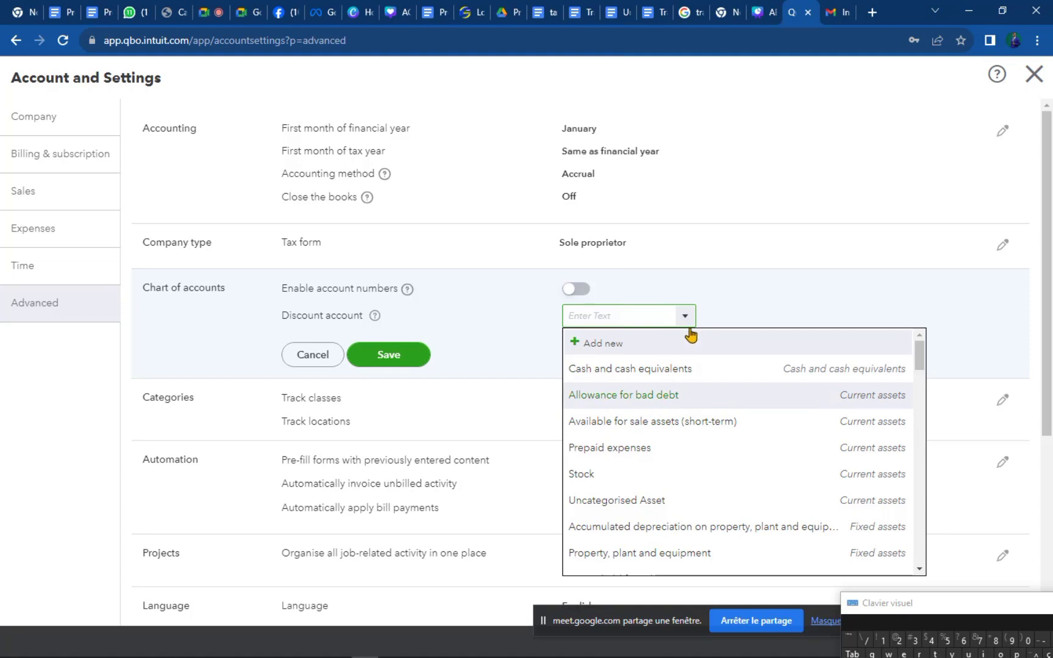
click(740, 298)
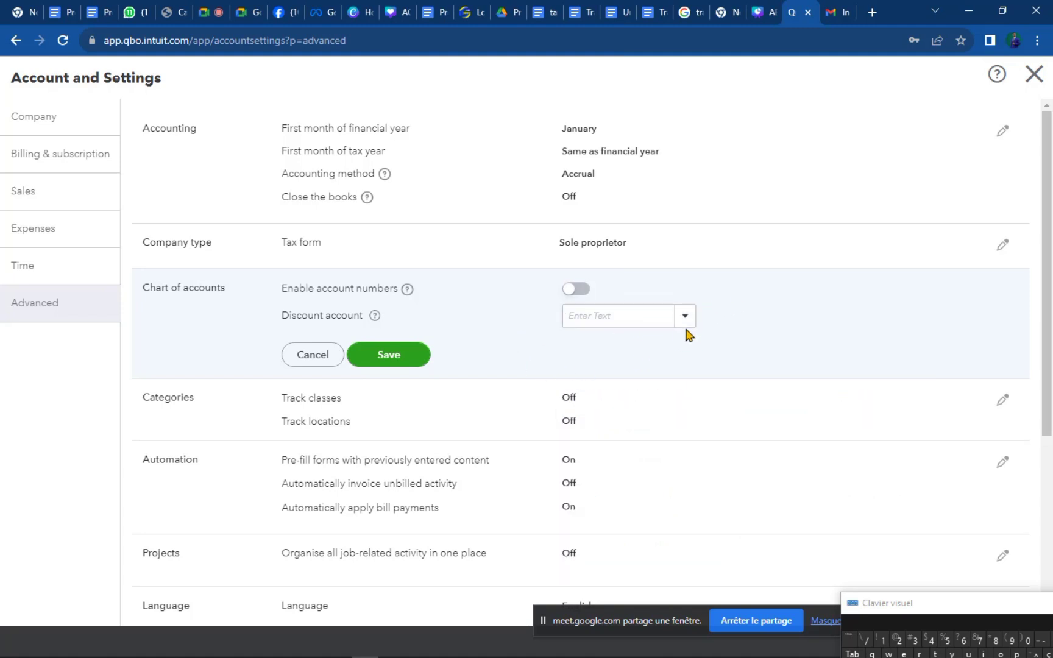
click(388, 359)
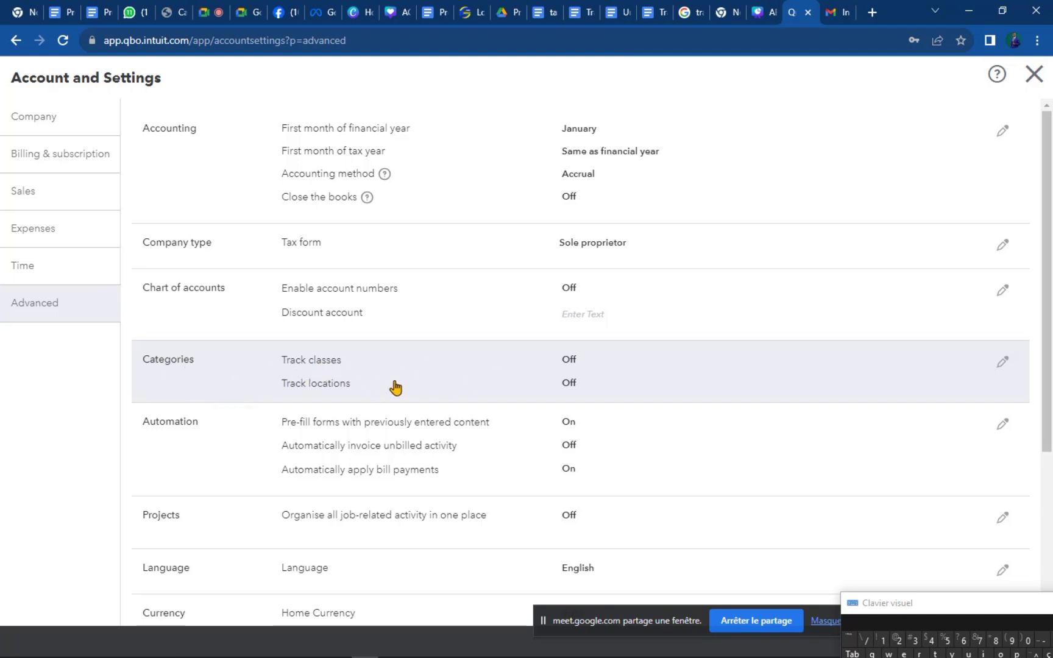
Edit Categories, toggle class tracking and its missing-class warning on, then turn both back off.
click(1003, 362)
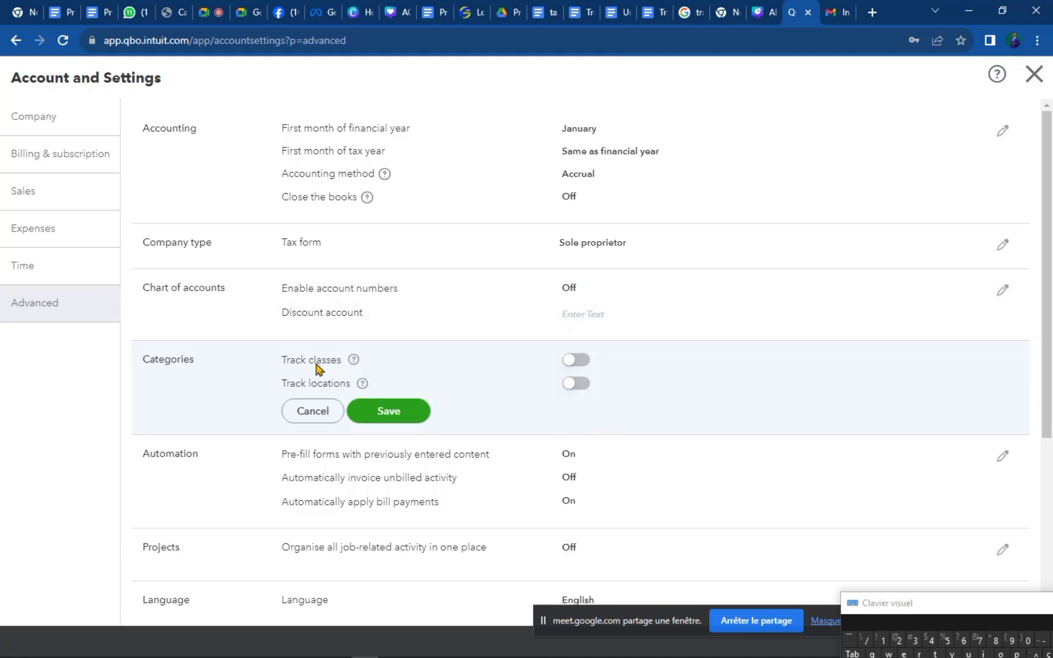
click(572, 364)
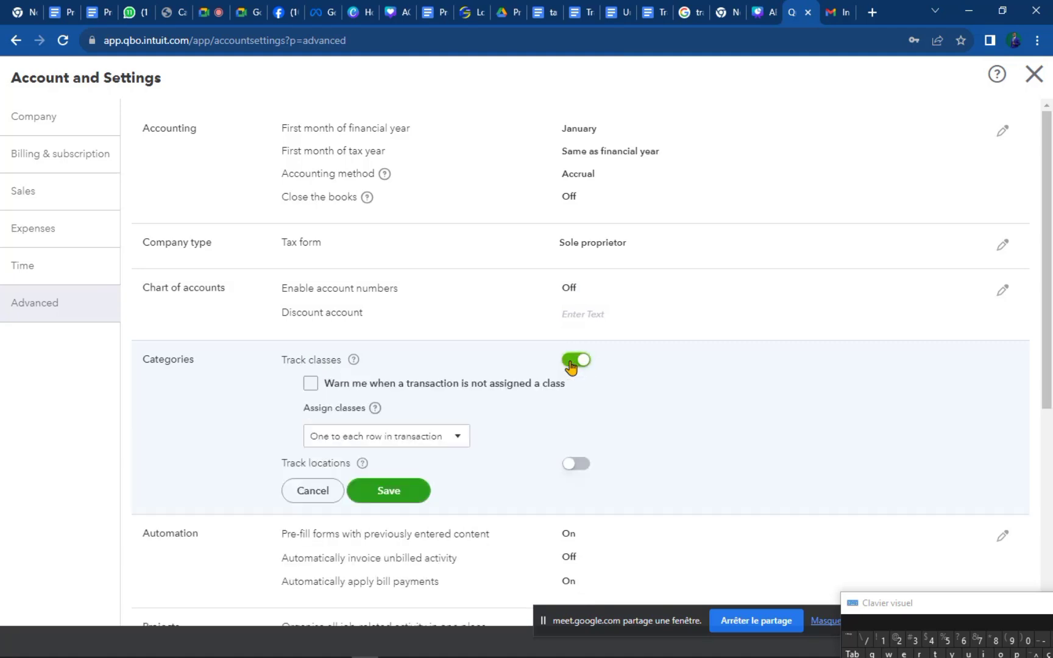
click(388, 387)
click(401, 390)
click(584, 363)
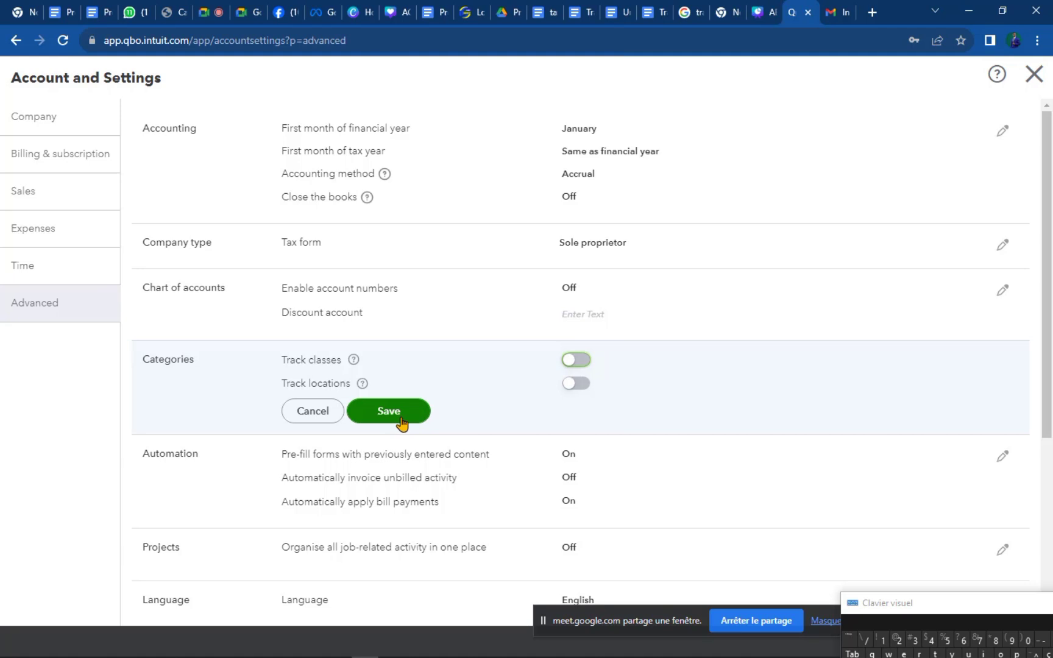
Save the Categories settings with class and location tracking both turned off.
click(401, 423)
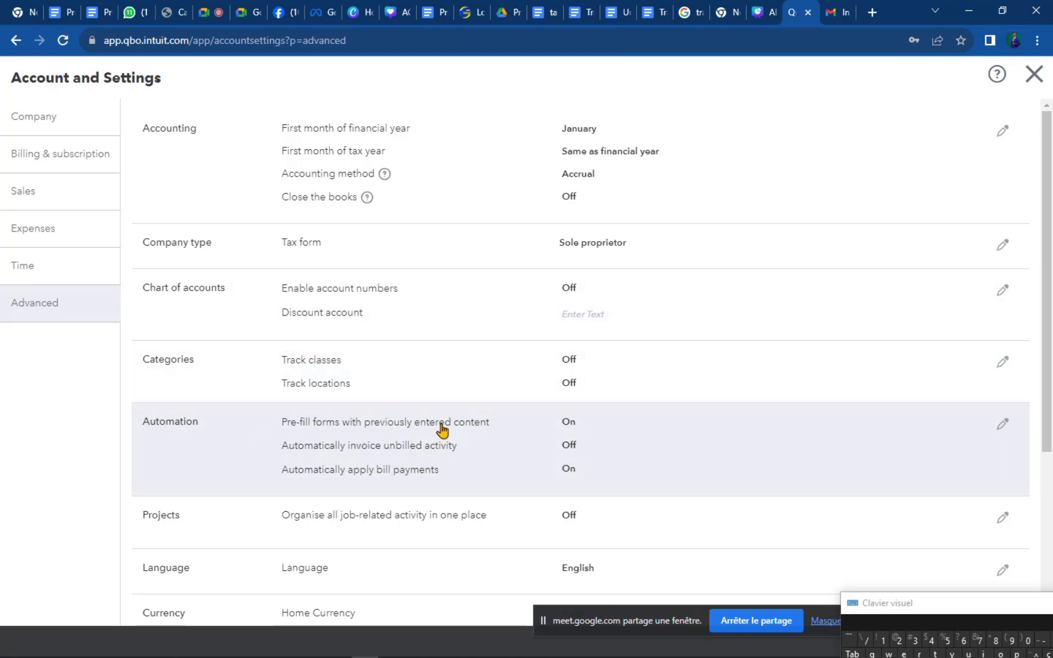
Open the Automation section of the Advanced settings for editing.
click(442, 434)
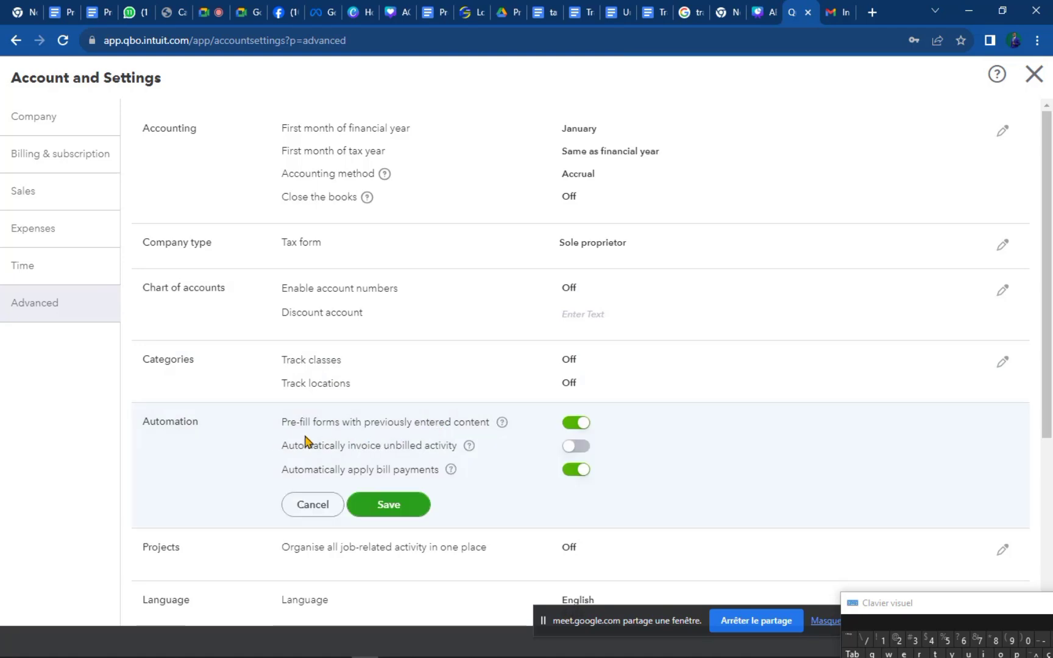
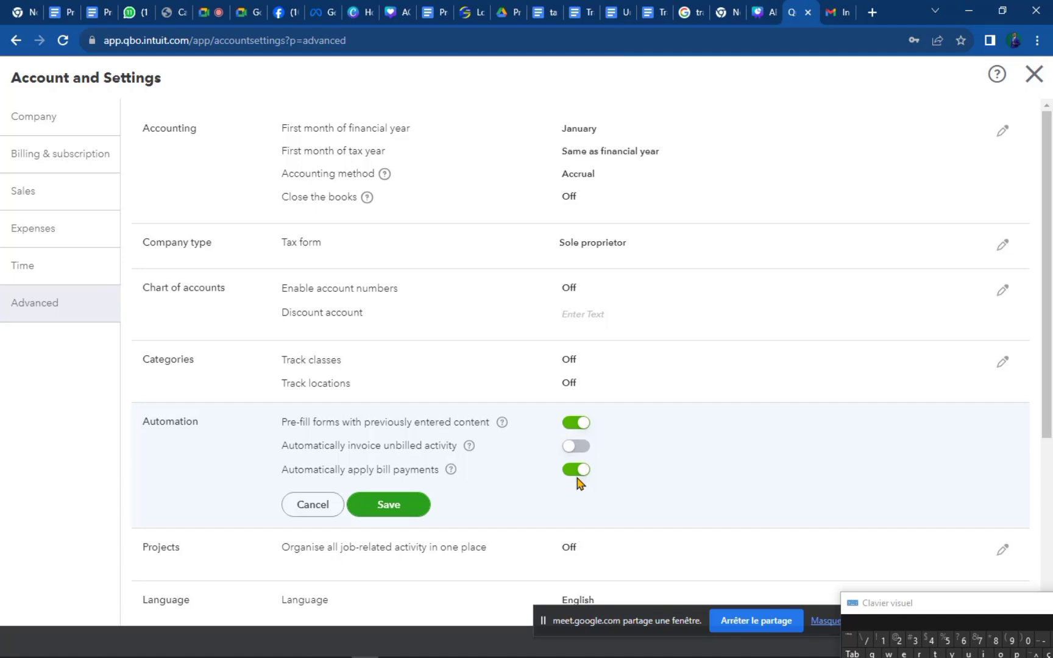
Scroll down past the Automation section to the Projects, Language and Currency settings.
scroll(576, 426, down, 3)
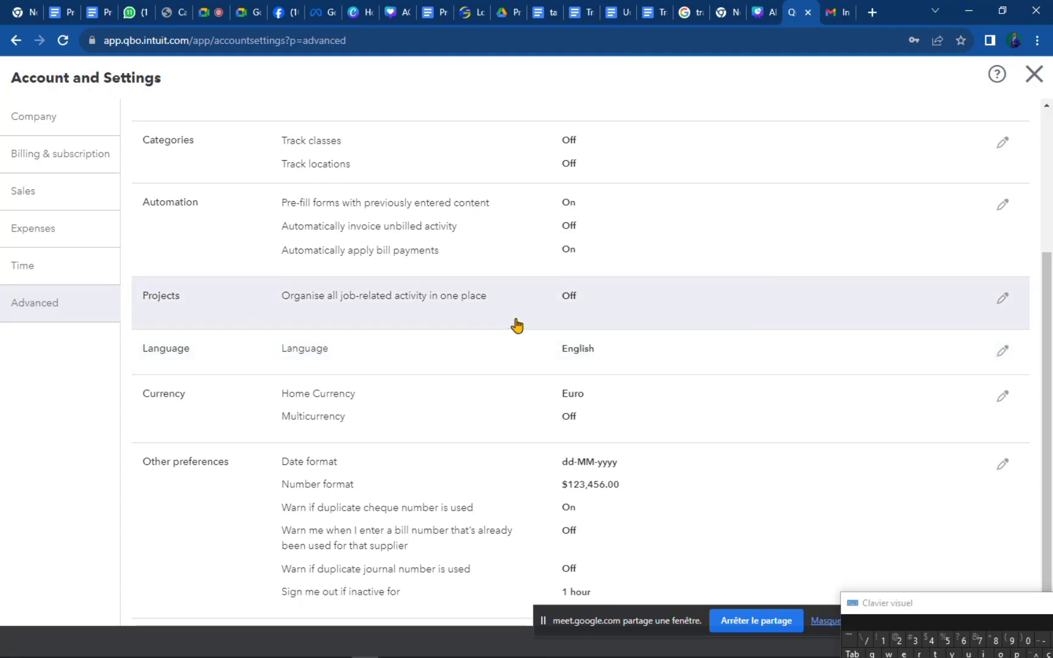
click(1005, 302)
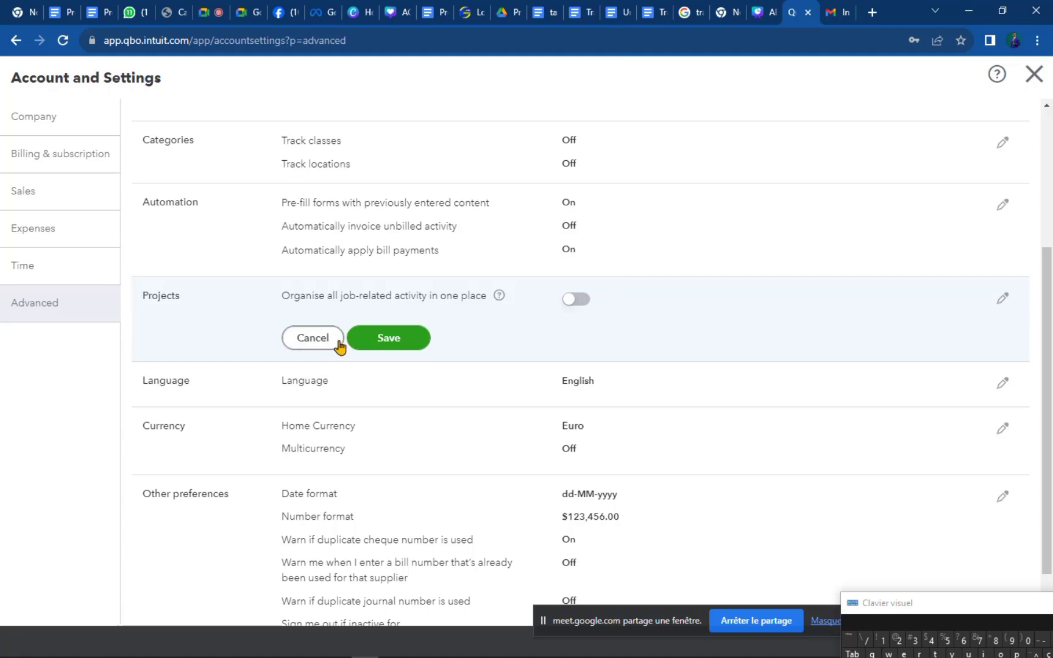
click(294, 340)
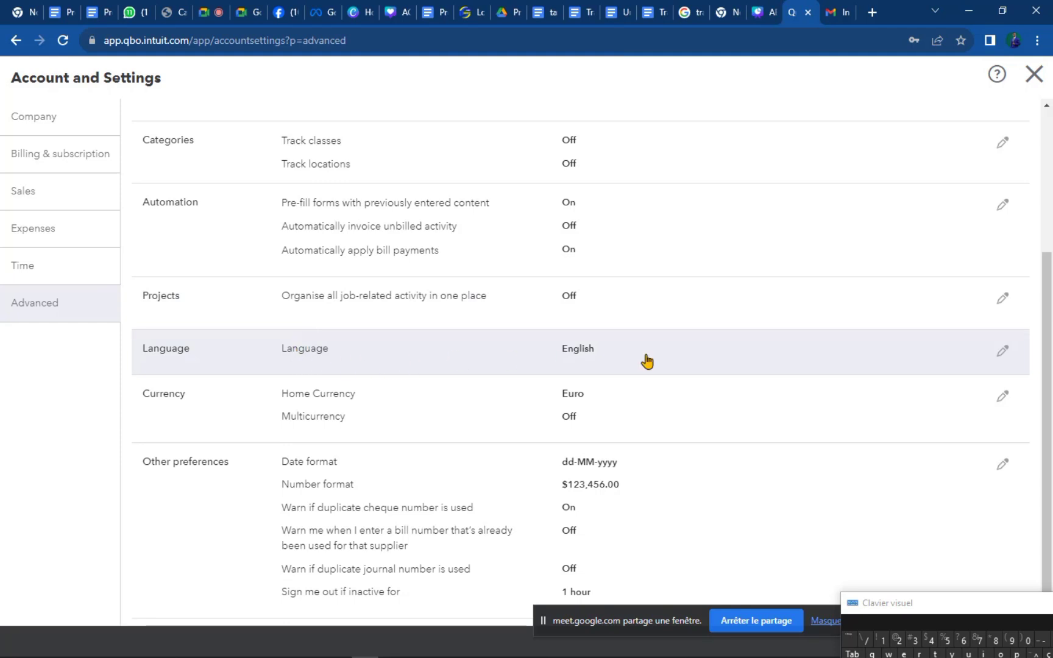
click(1005, 352)
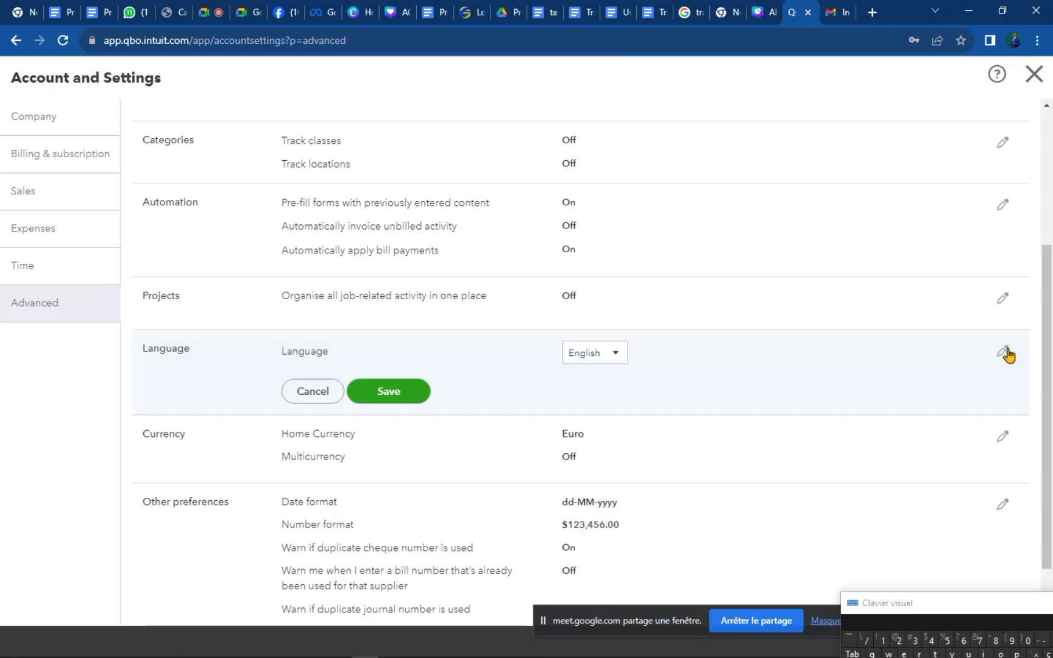
click(619, 358)
click(767, 368)
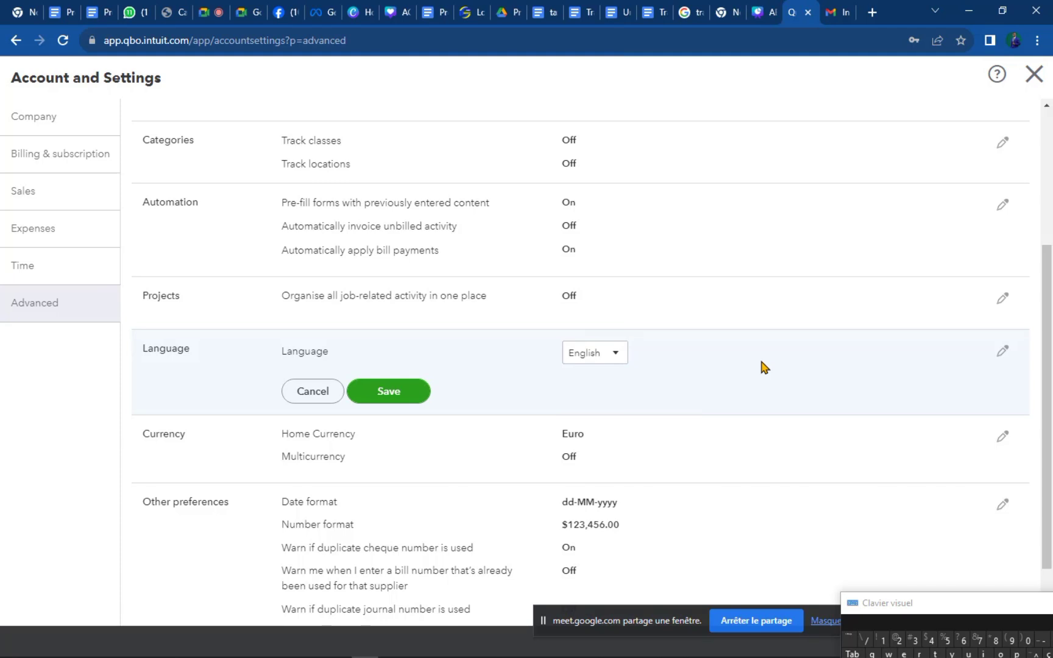
click(617, 359)
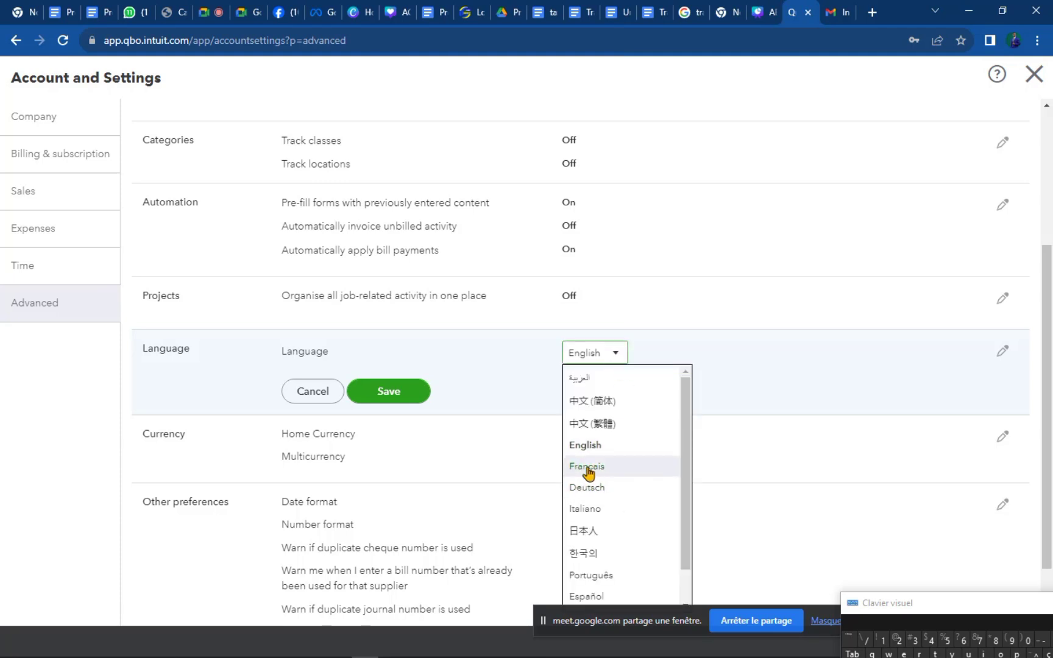
click(912, 378)
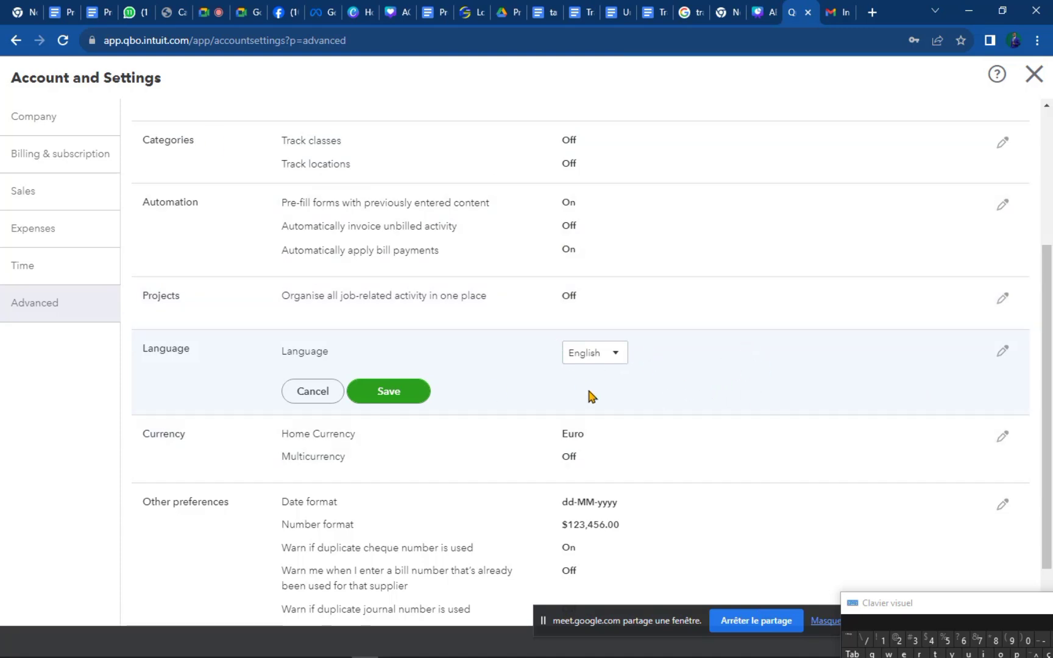
click(414, 397)
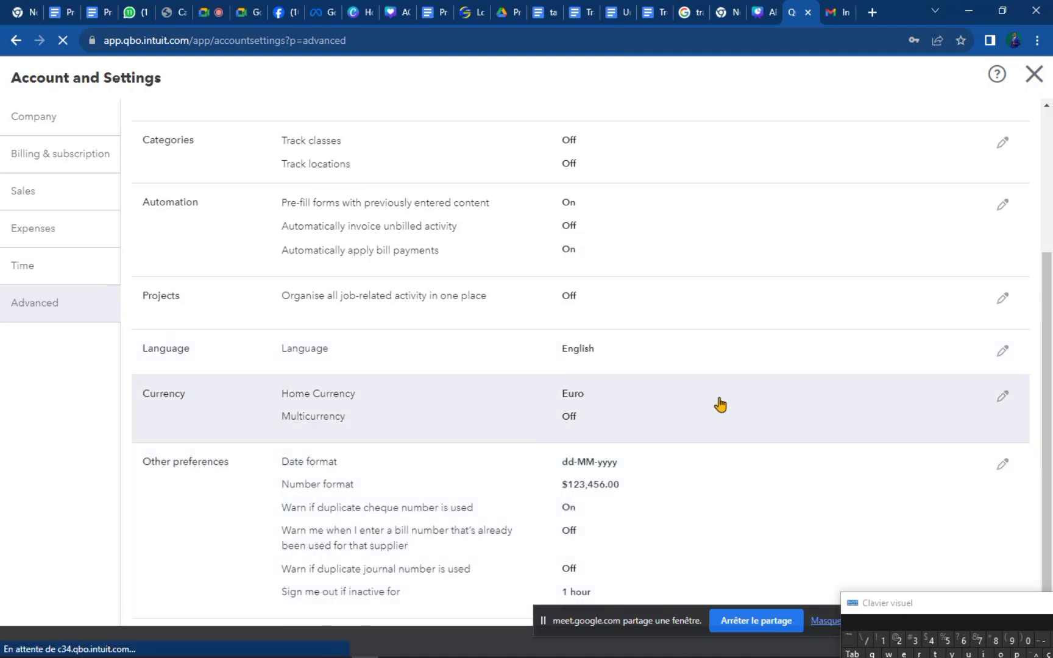
click(718, 407)
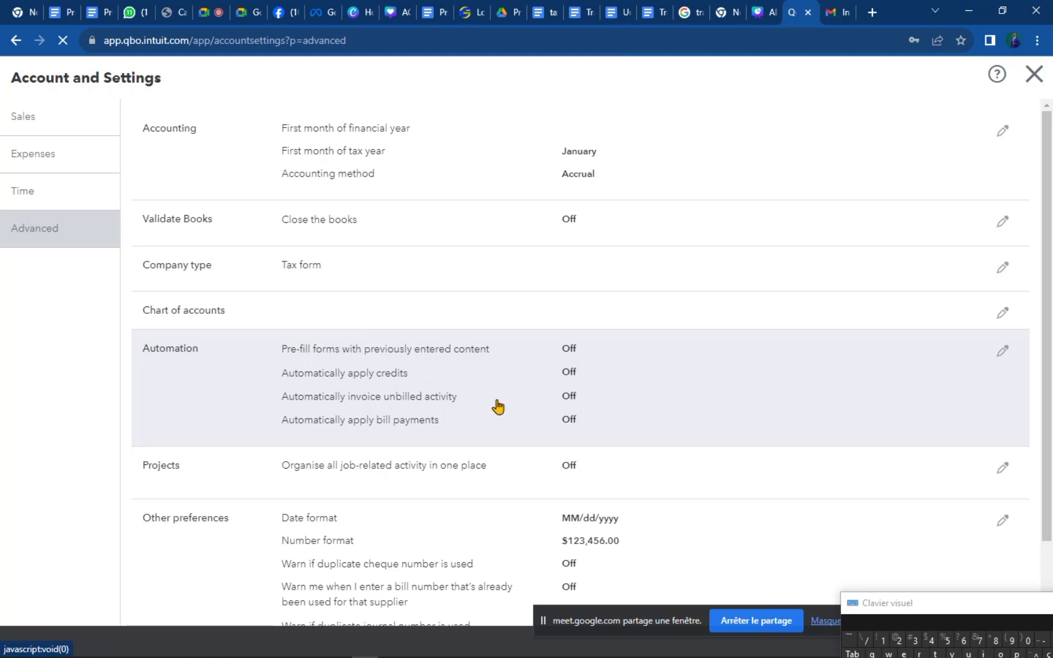
scroll(497, 405, down, 3)
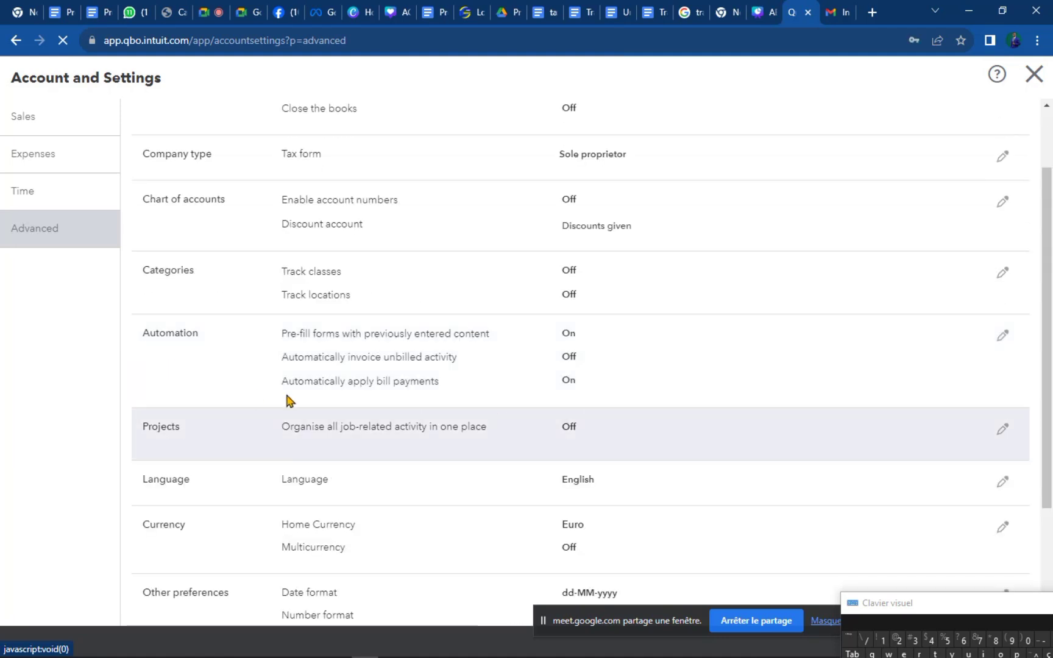
Change the home currency from Euro to XAF - CFA Franc and save the Currency setting.
click(1003, 527)
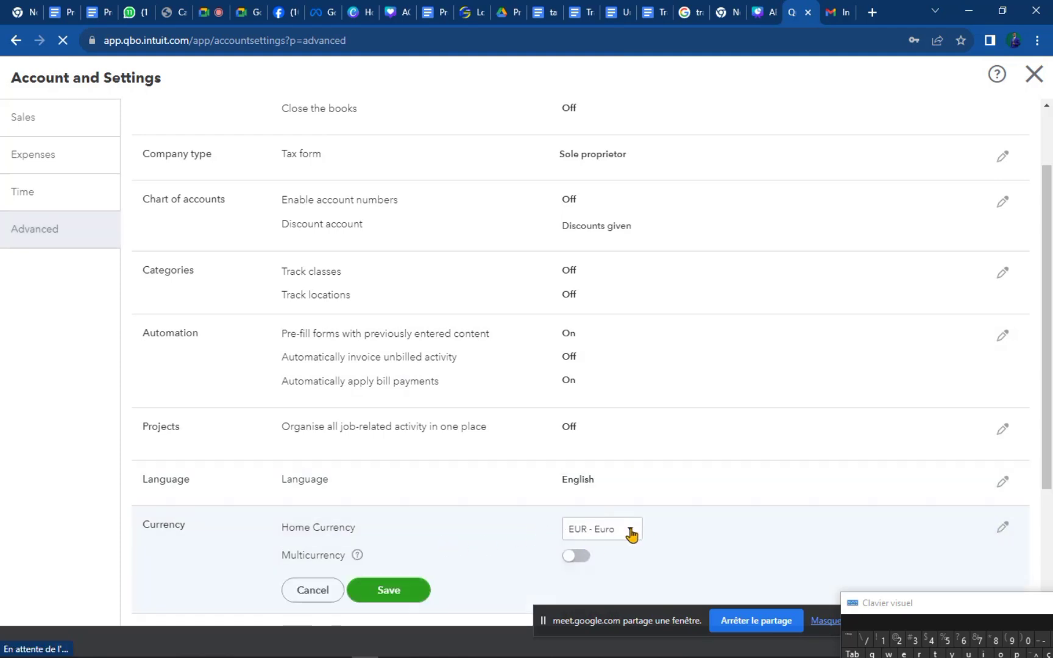
click(638, 529)
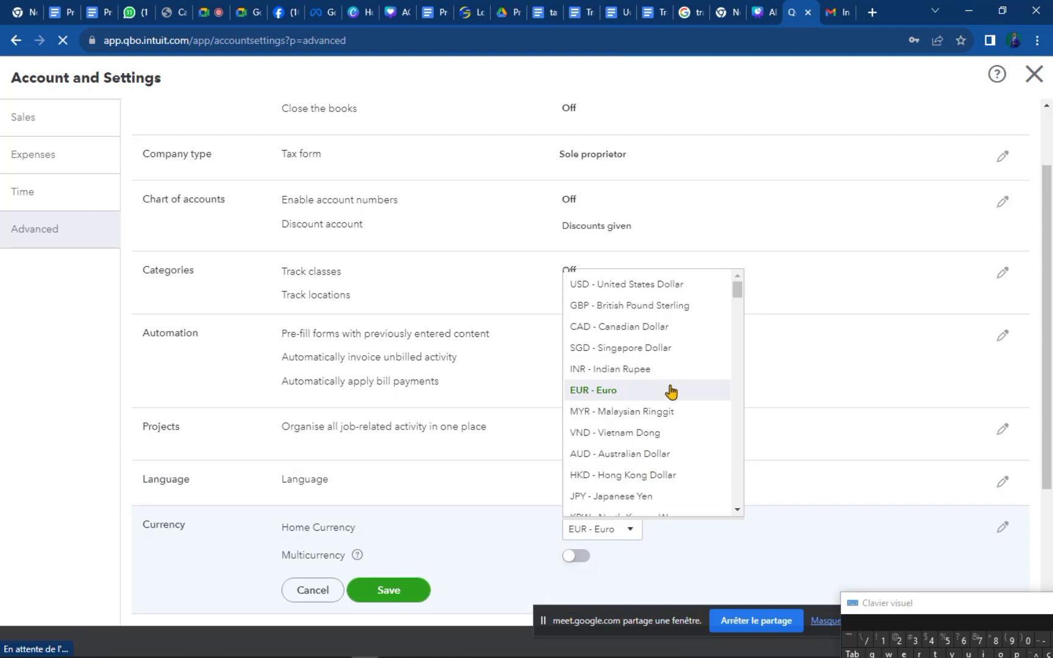
scroll(664, 393, down, 15)
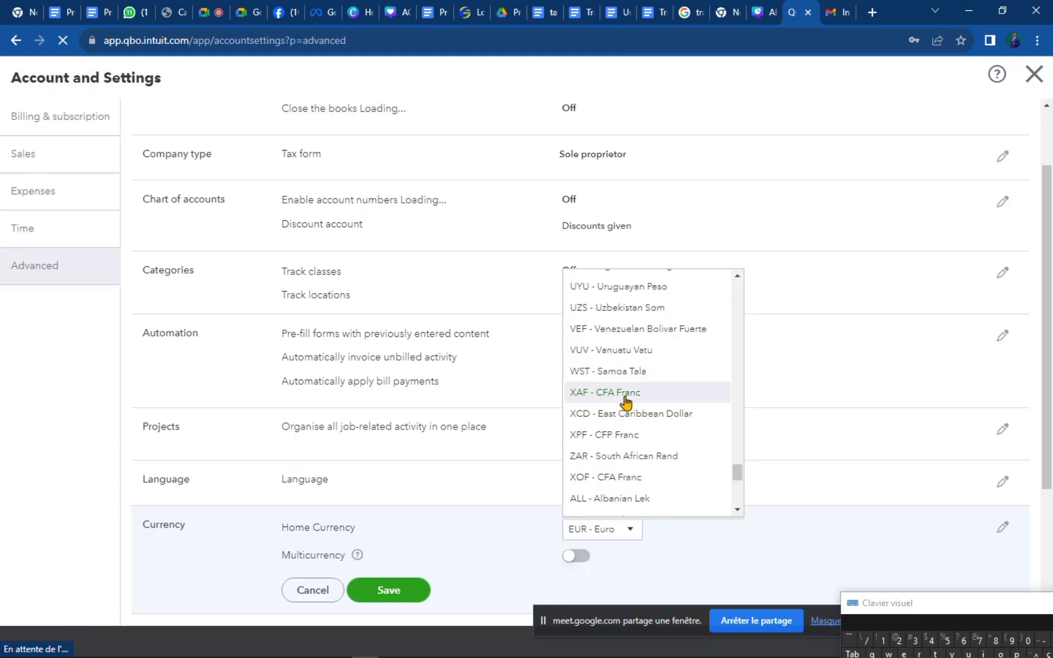
click(622, 395)
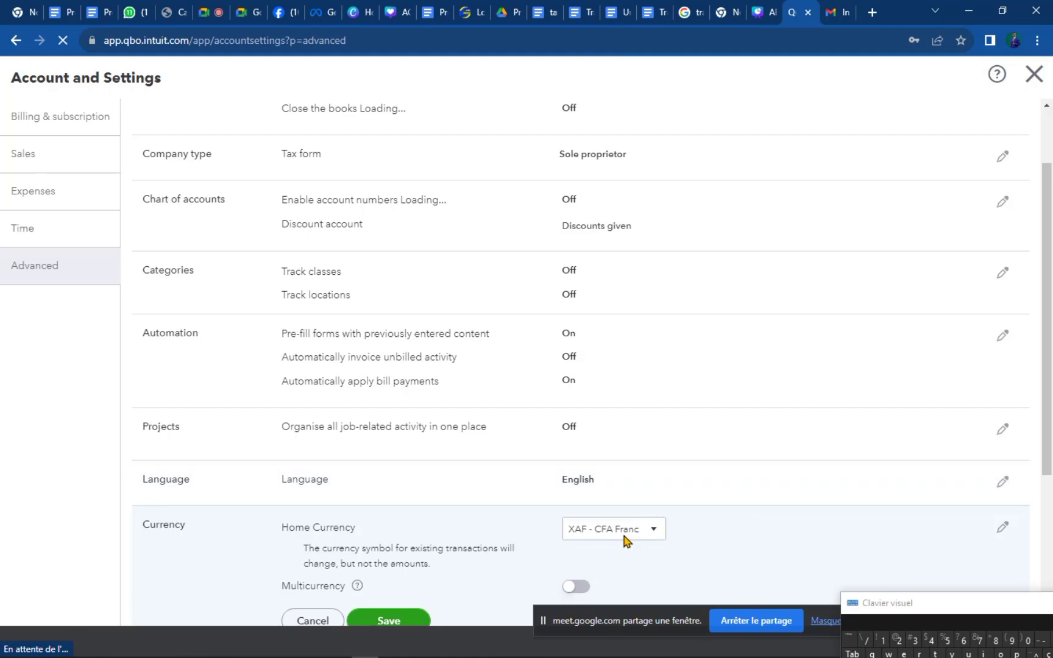
scroll(318, 604, down, 4)
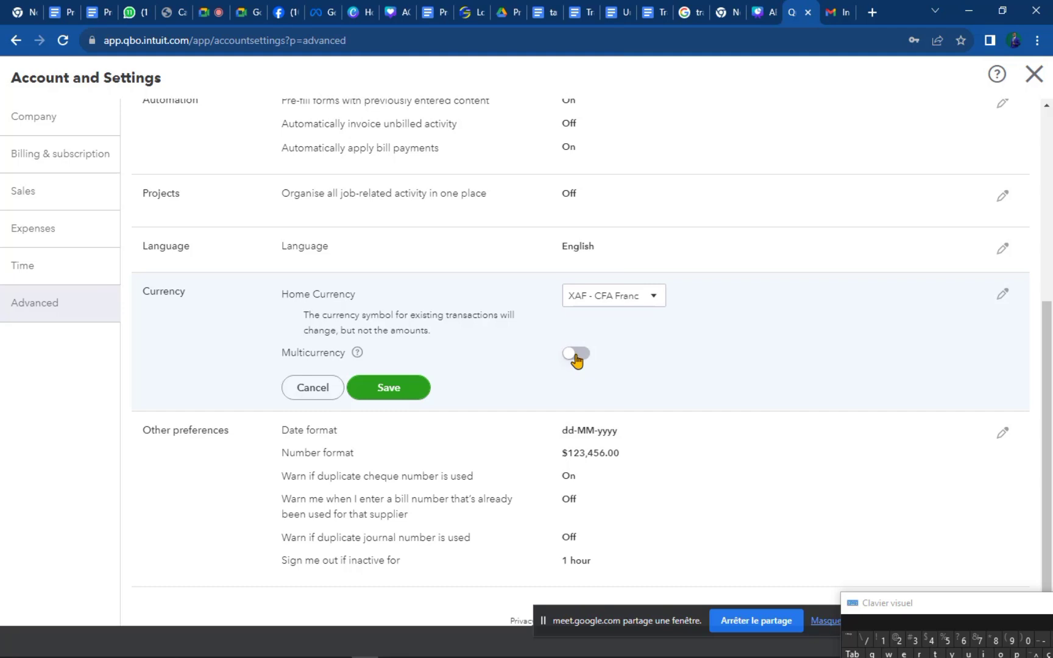
click(418, 389)
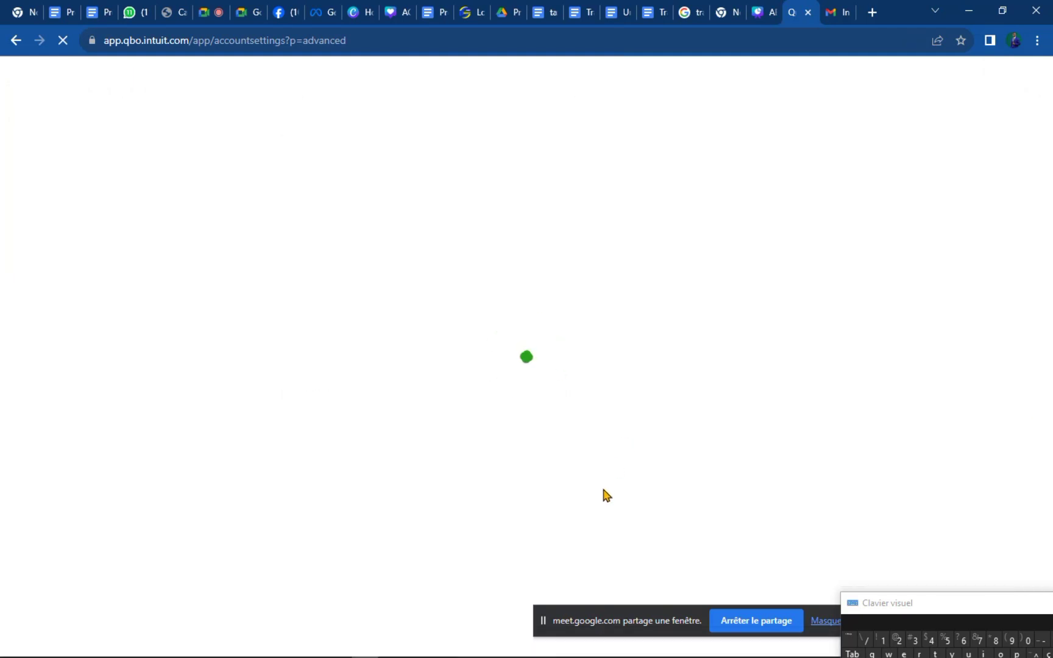
Scroll the reloaded settings to check CFA Franc home currency, Multicurrency Off and dd-MM-yyyy dates.
mouse_move(419, 647)
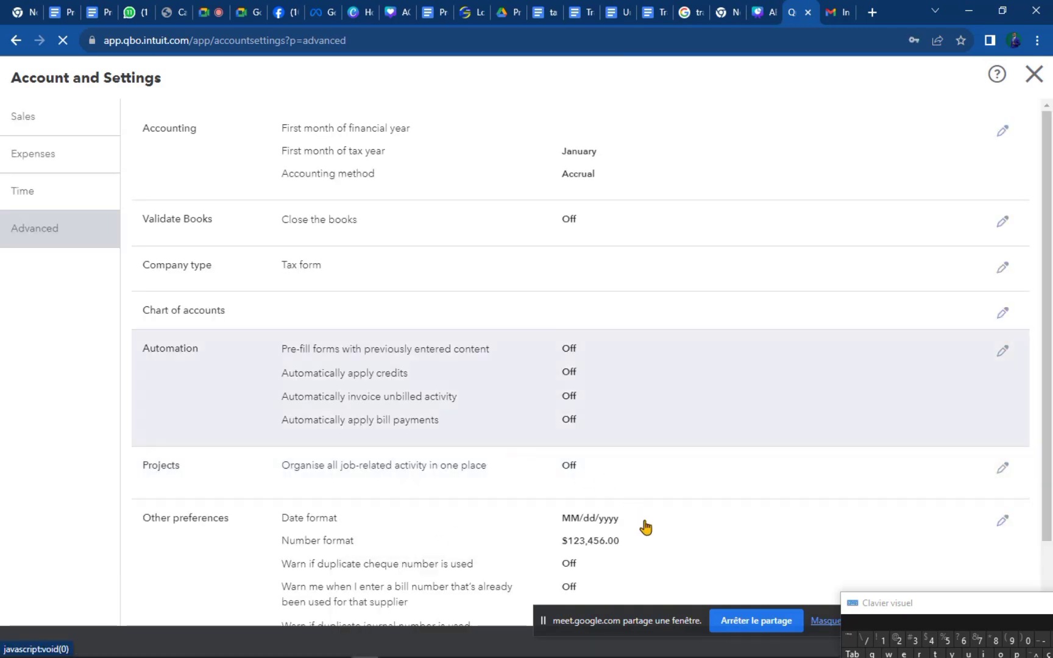
scroll(585, 519, down, 2)
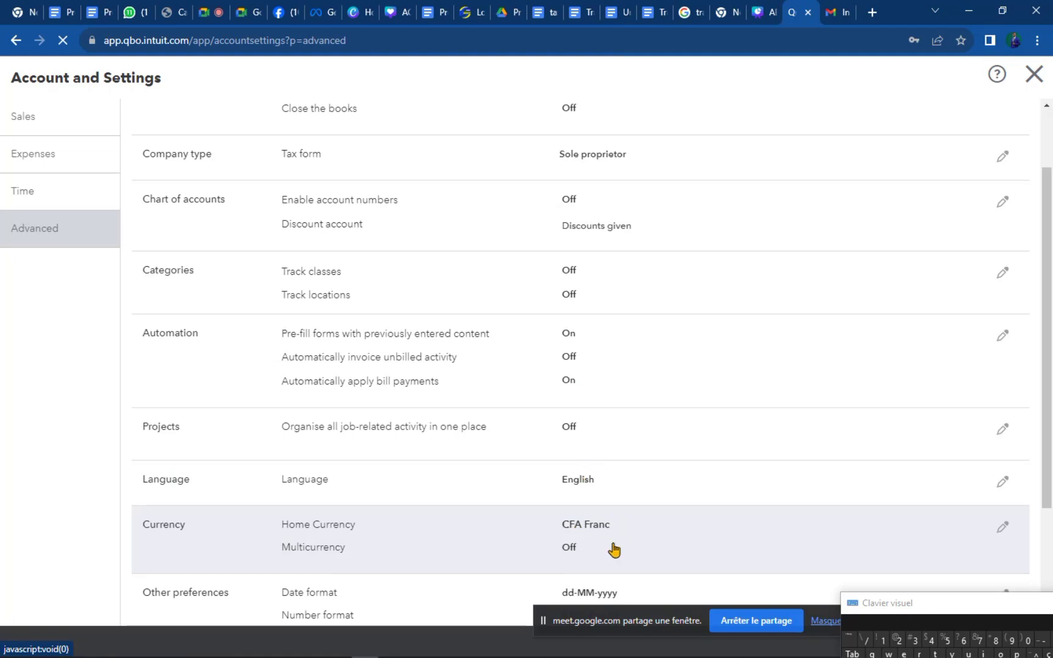
scroll(604, 555, down, 3)
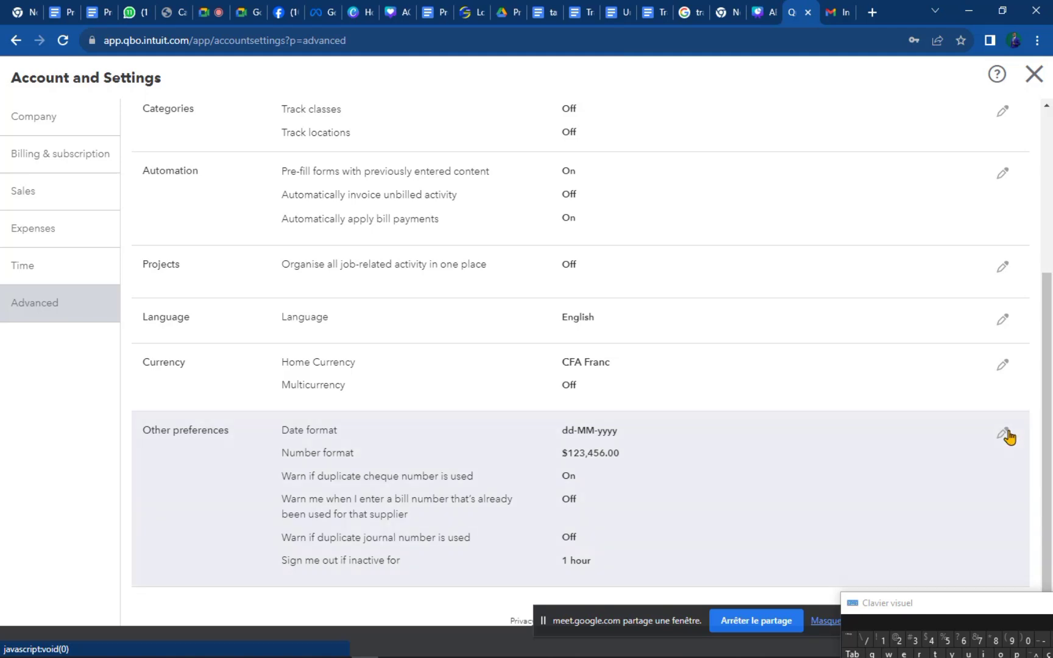
scroll(1008, 436, up, 1)
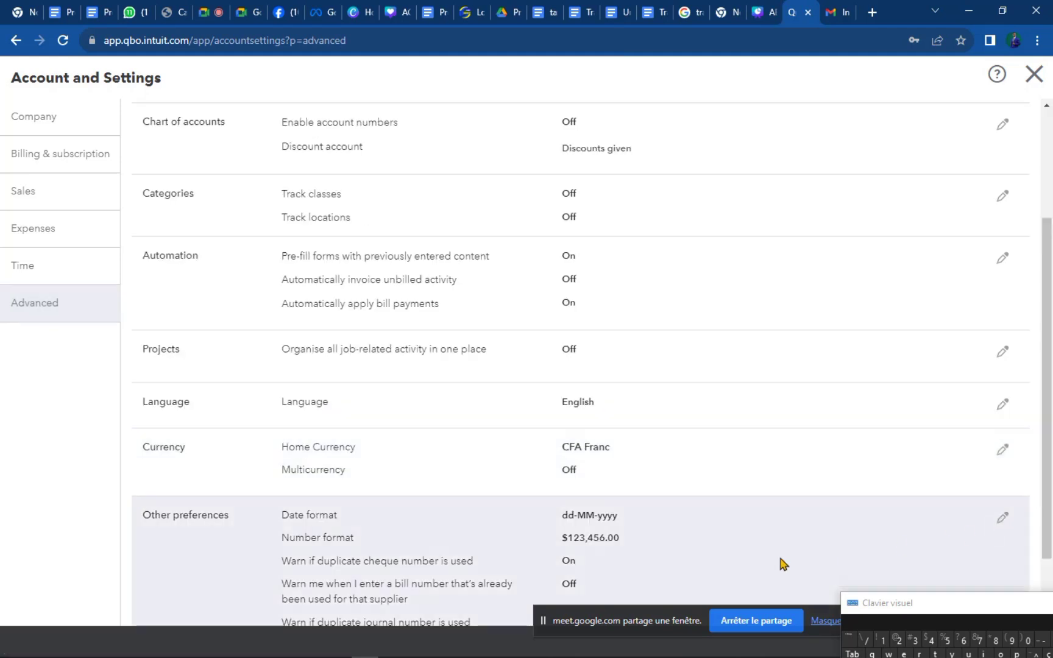
Set the Other preferences number format to 123 456,00 $.
click(786, 564)
click(638, 412)
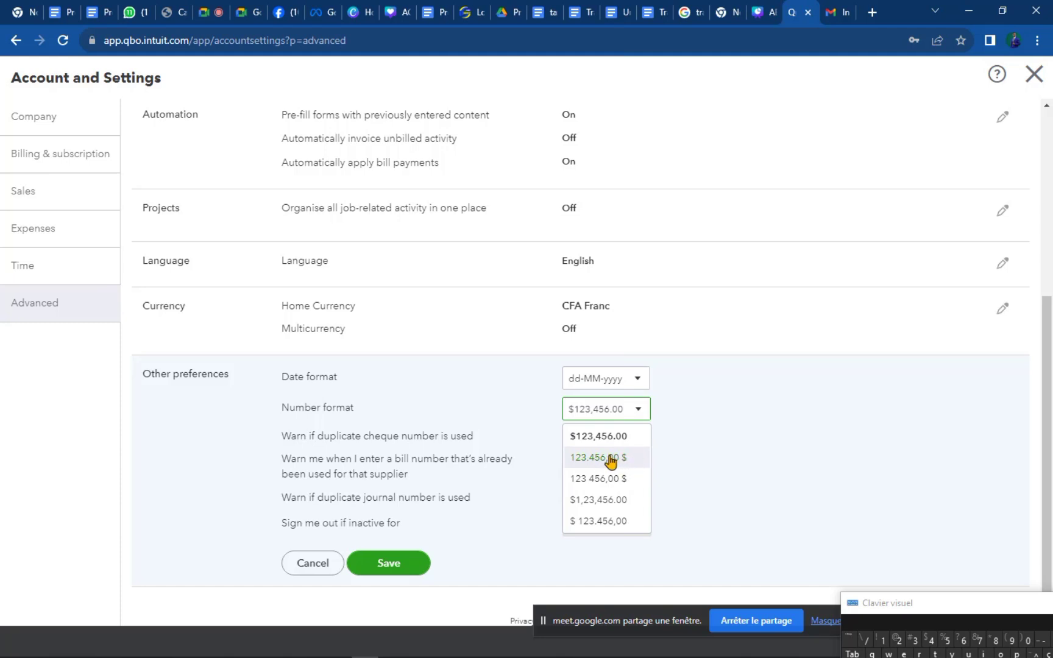
click(609, 462)
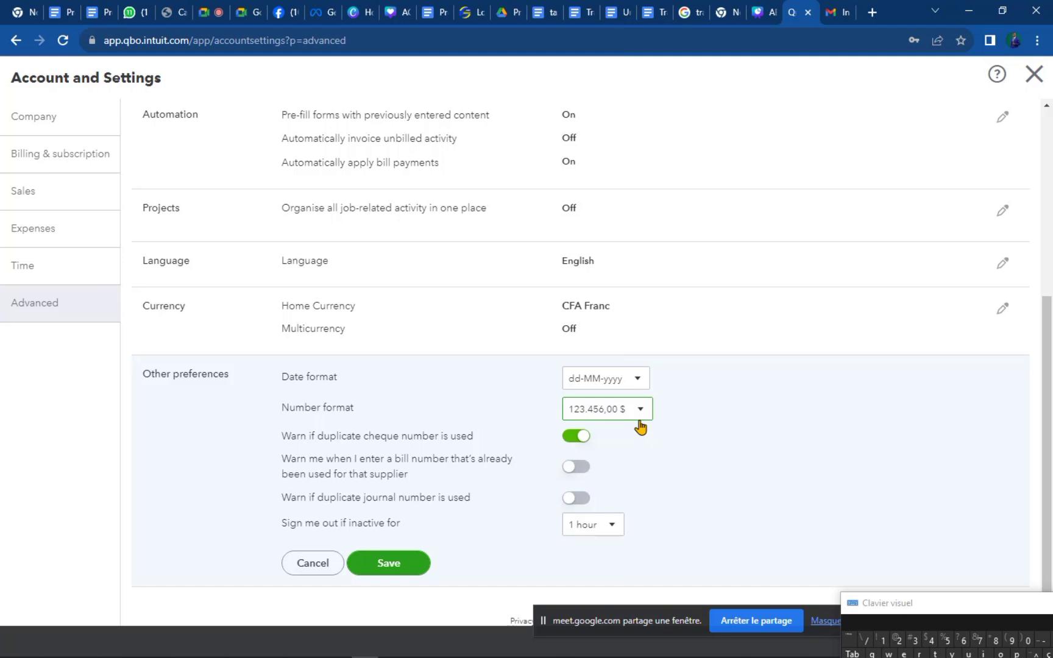
click(640, 415)
click(605, 481)
Turn on duplicate supplier bill and journal number warnings, keep 1-hour sign-out, and save.
click(567, 469)
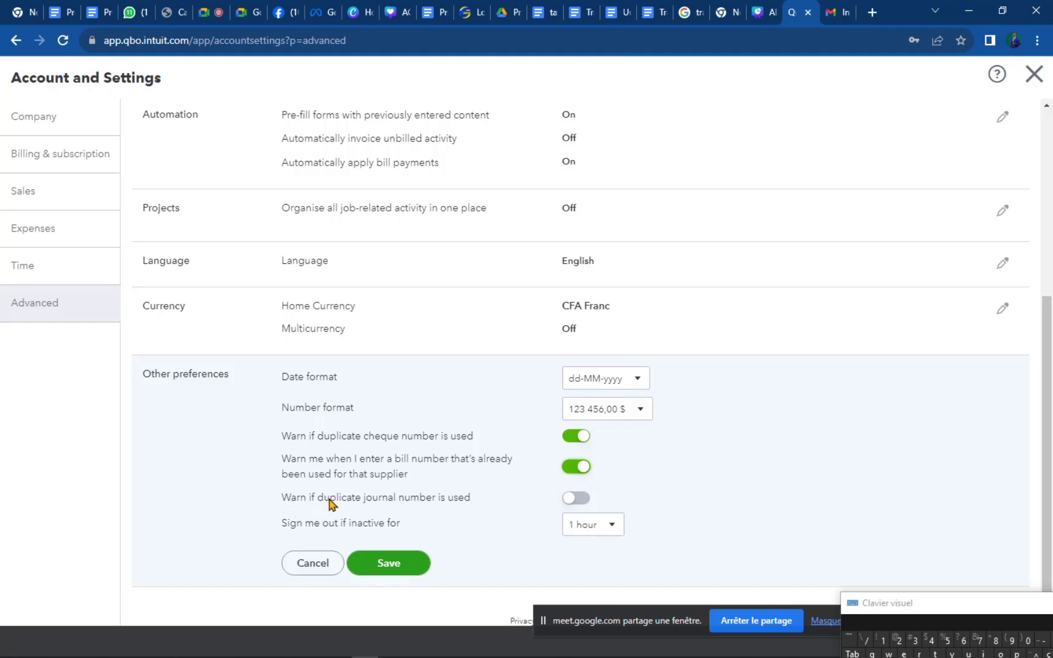
click(568, 500)
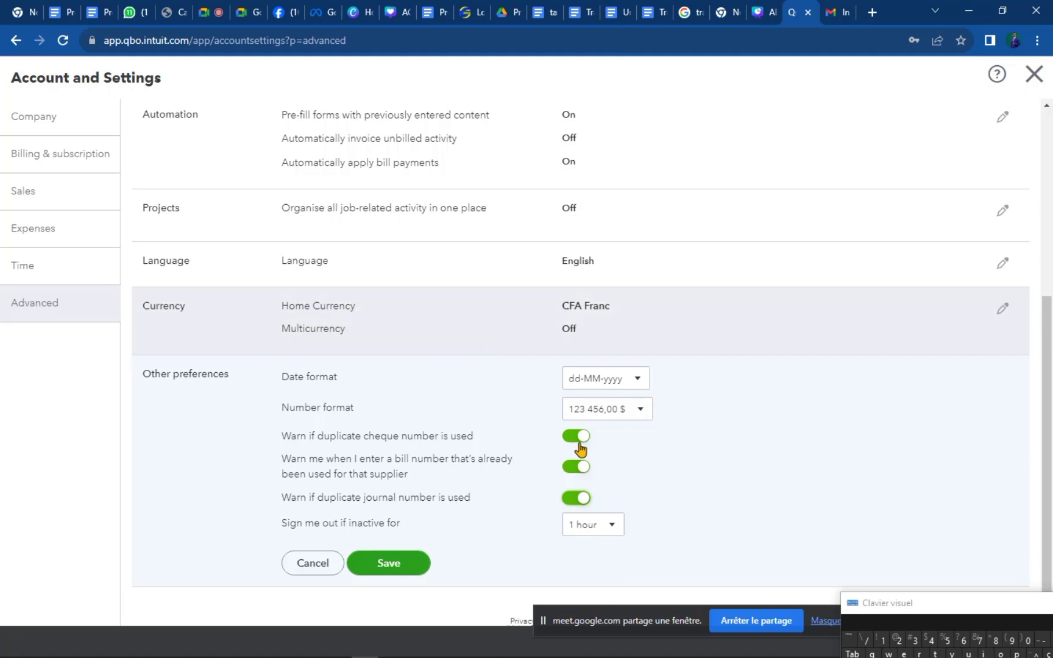
click(610, 530)
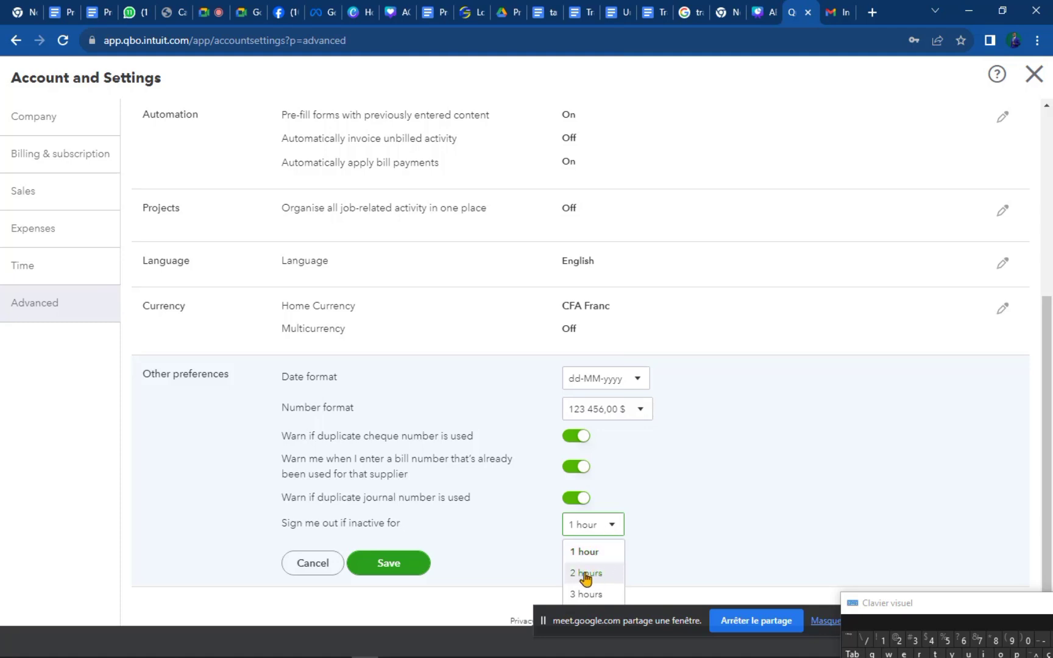
click(432, 528)
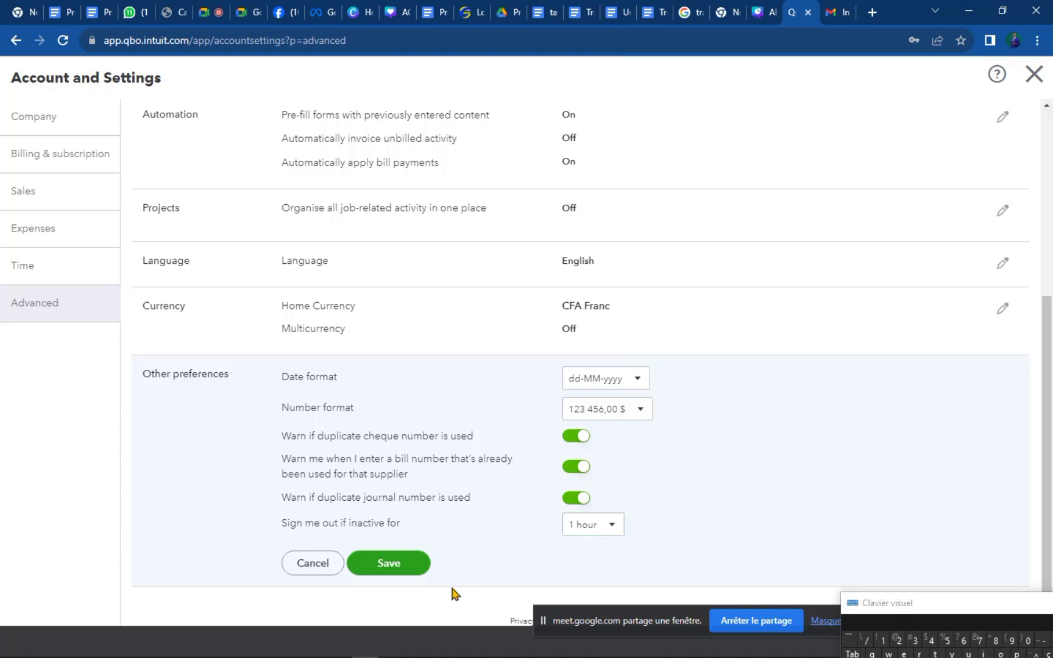
click(414, 570)
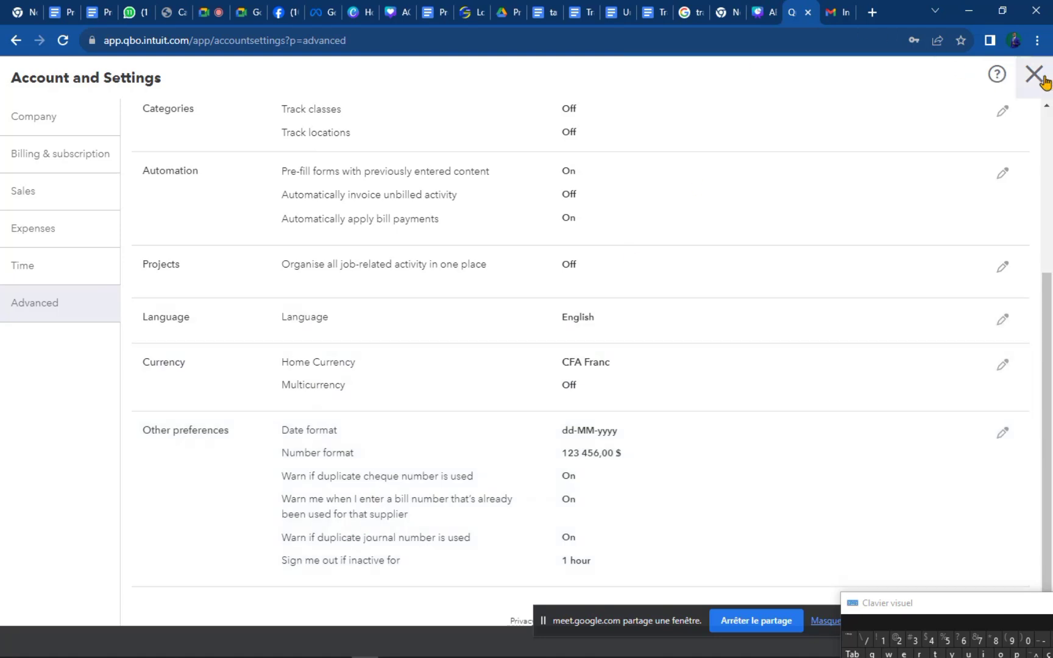
Close Account and Settings to return to the home dashboard and bring up the gear settings menu.
click(1043, 80)
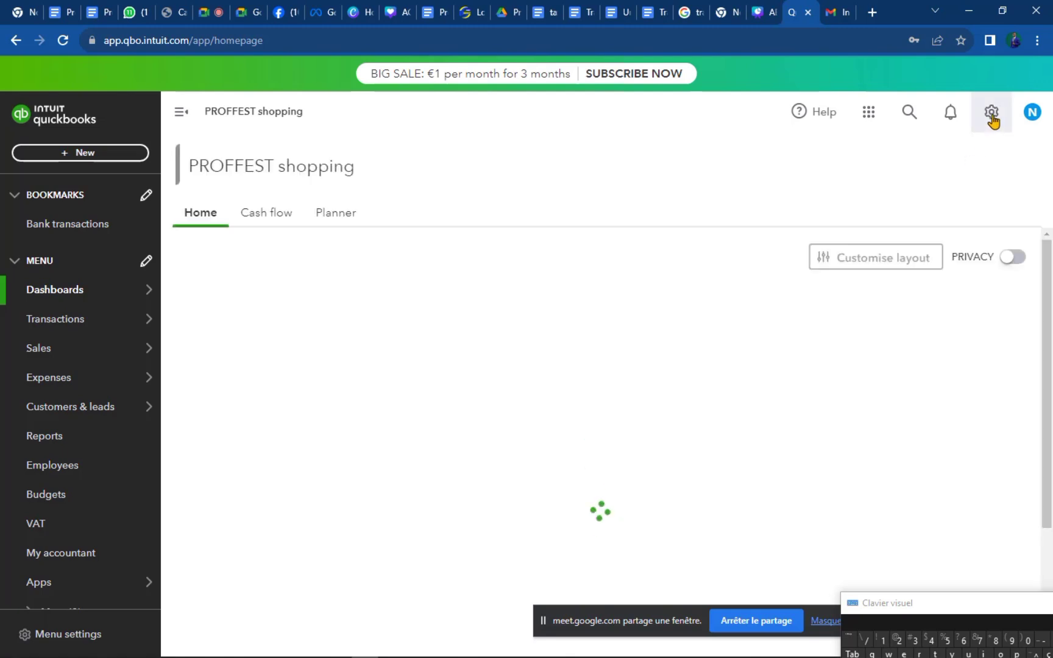
click(995, 119)
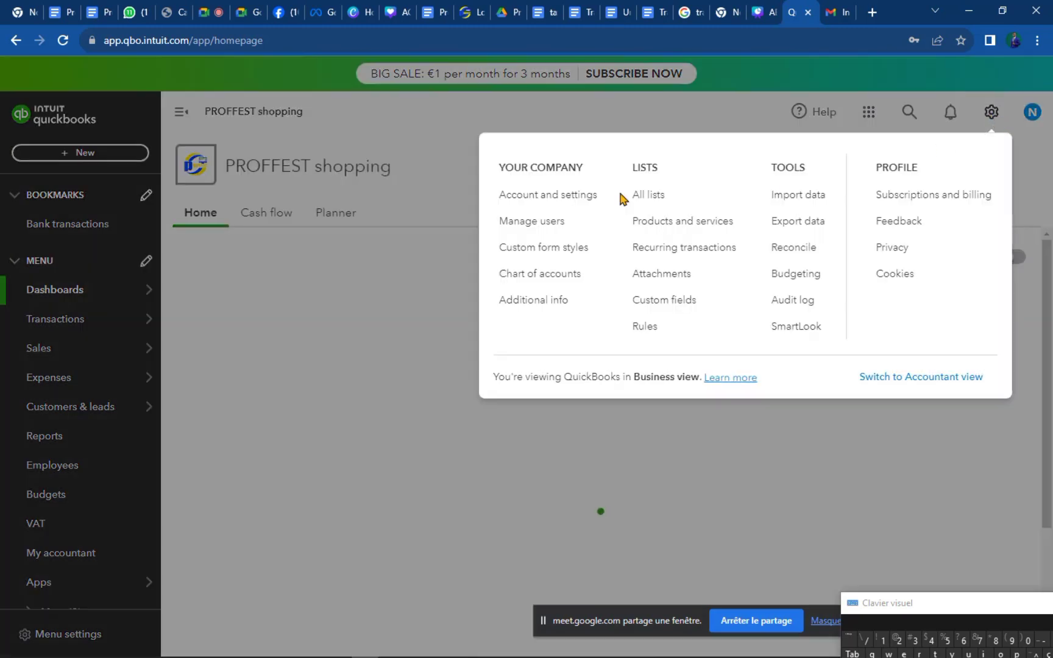